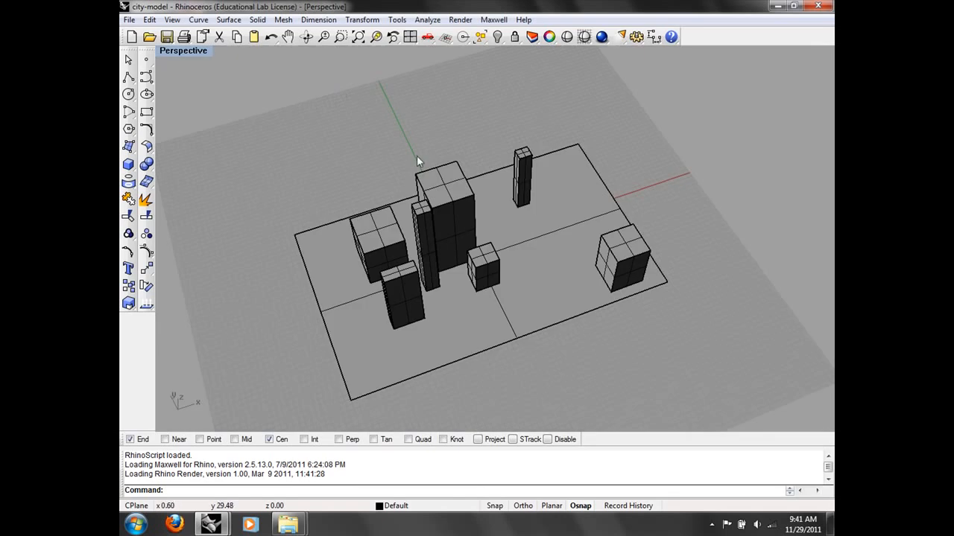
# Close the untitled Rhinoceros window and keep the city-model file open
pyautogui.moveTo(417, 155); pyautogui.dragTo(484, 208, button='right')
pyautogui.click(212, 526)
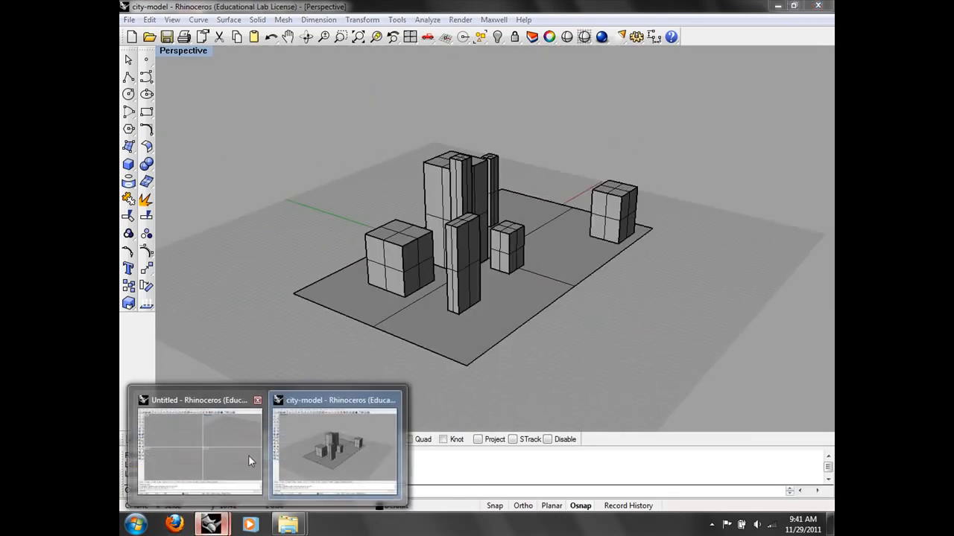
pyautogui.click(257, 400)
# Launch Grasshopper from the city-model file and arrange the Rhinoceros window side by side with it
pyautogui.moveTo(466, 245); pyautogui.dragTo(425, 353, button='right')
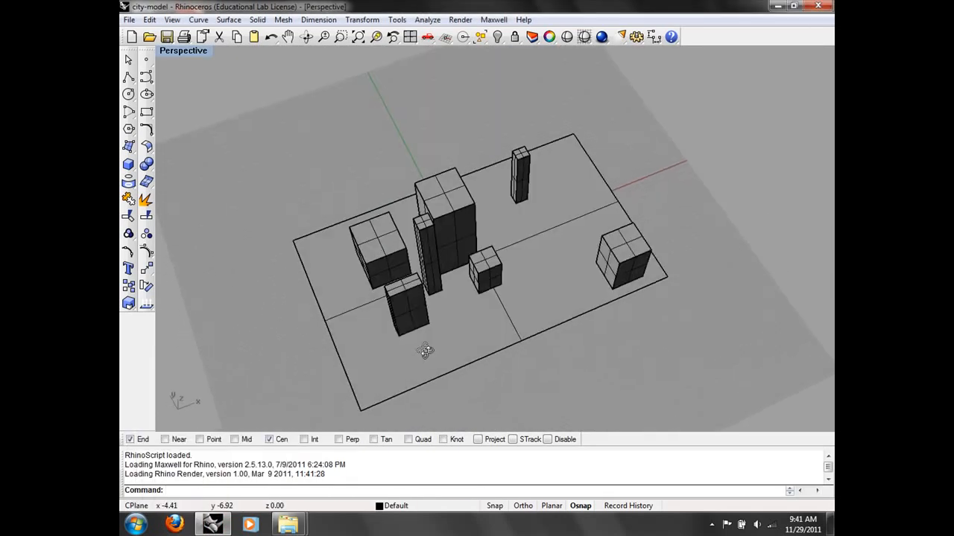
pyautogui.scroll(4, 485, 300)
pyautogui.moveTo(542, 291); pyautogui.dragTo(514, 350, button='right')
pyautogui.moveTo(484, 298); pyautogui.dragTo(493, 329, button='right')
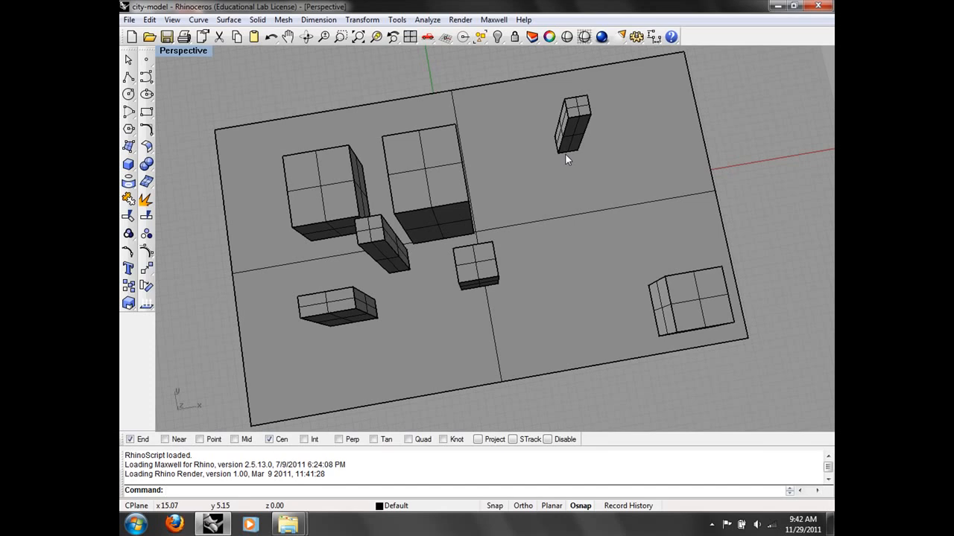
pyautogui.write('Grasshopper')
pyautogui.press('Return')
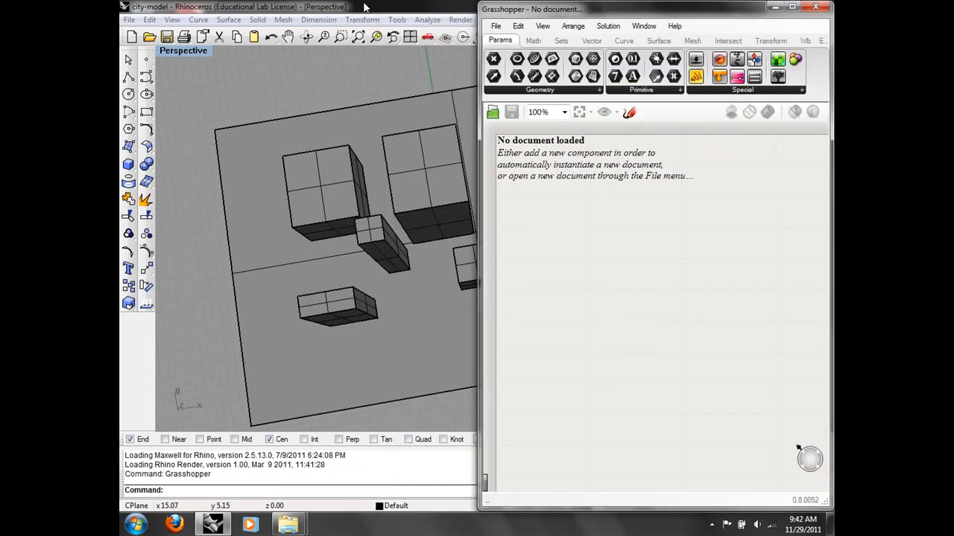
pyautogui.click(364, 5)
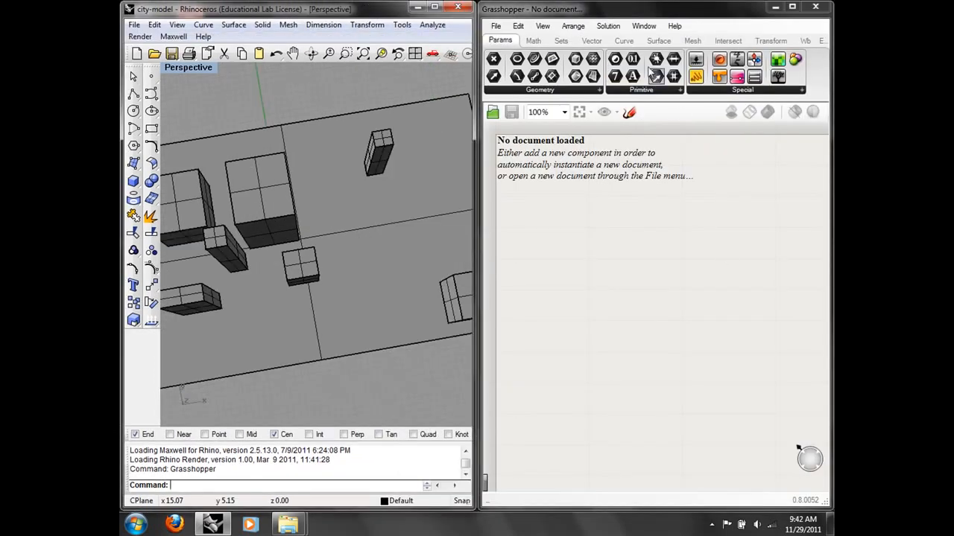
# Add an IsoVist component to a new Grasshopper definition and reposition it on the canvas
pyautogui.click(728, 41)
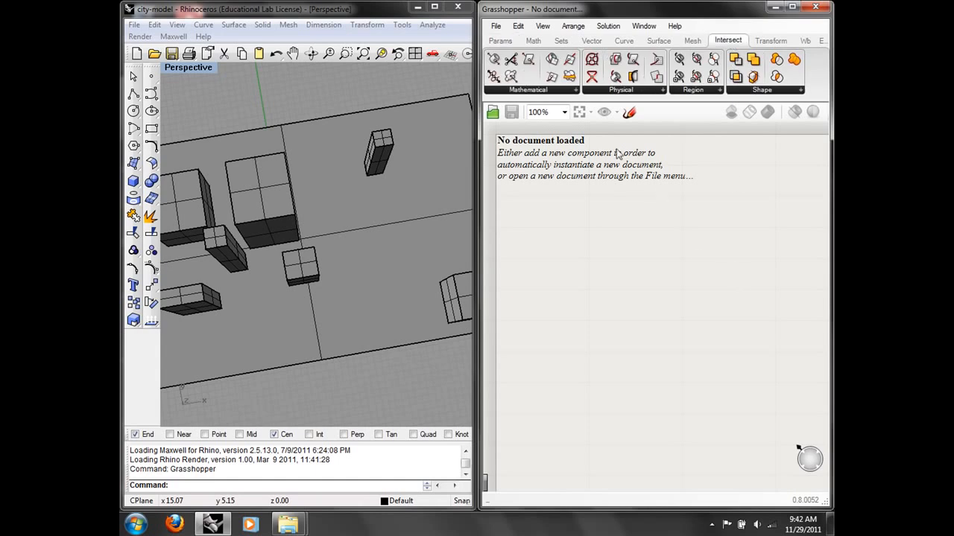
pyautogui.doubleClick(682, 313)
pyautogui.write('iso')
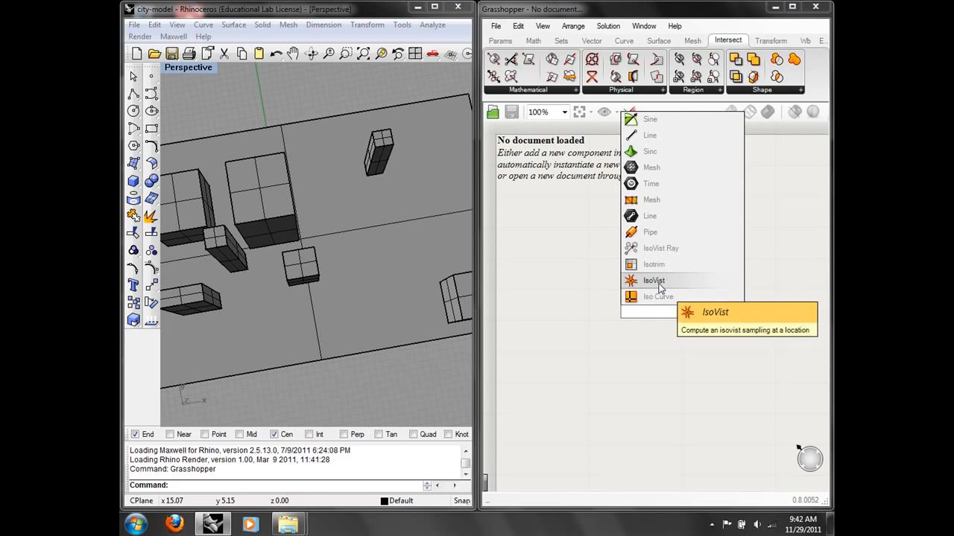
pyautogui.click(660, 289)
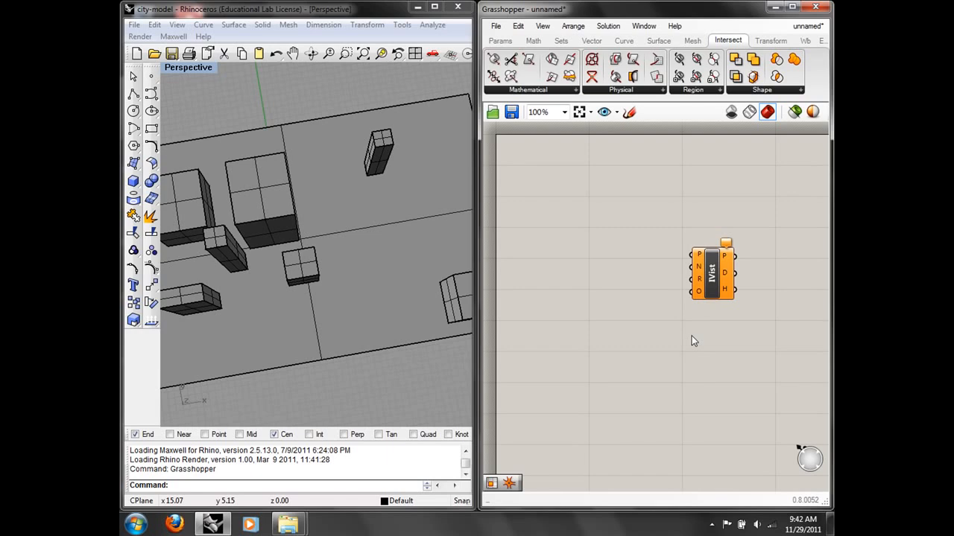
pyautogui.scroll(2, 632, 322)
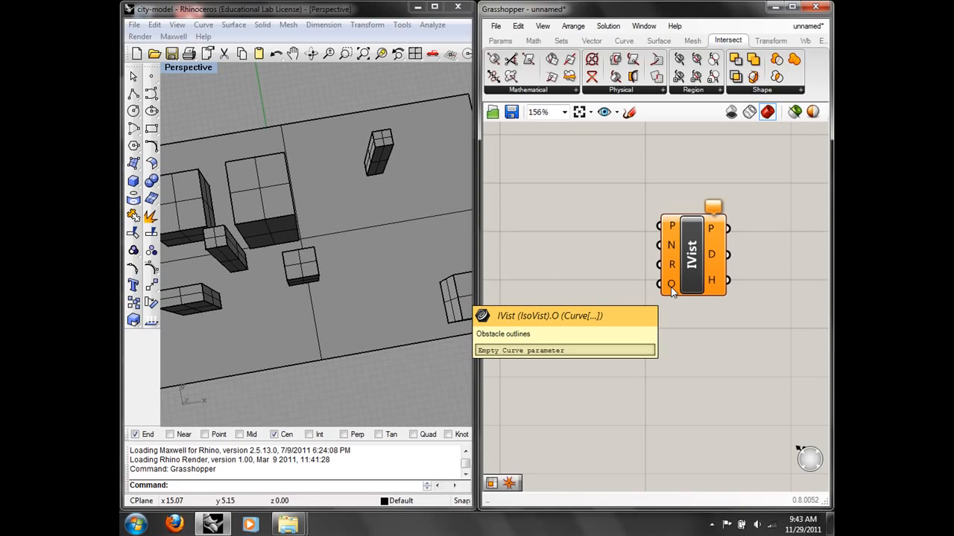
pyautogui.moveTo(691, 257); pyautogui.dragTo(714, 302)
pyautogui.click(617, 331)
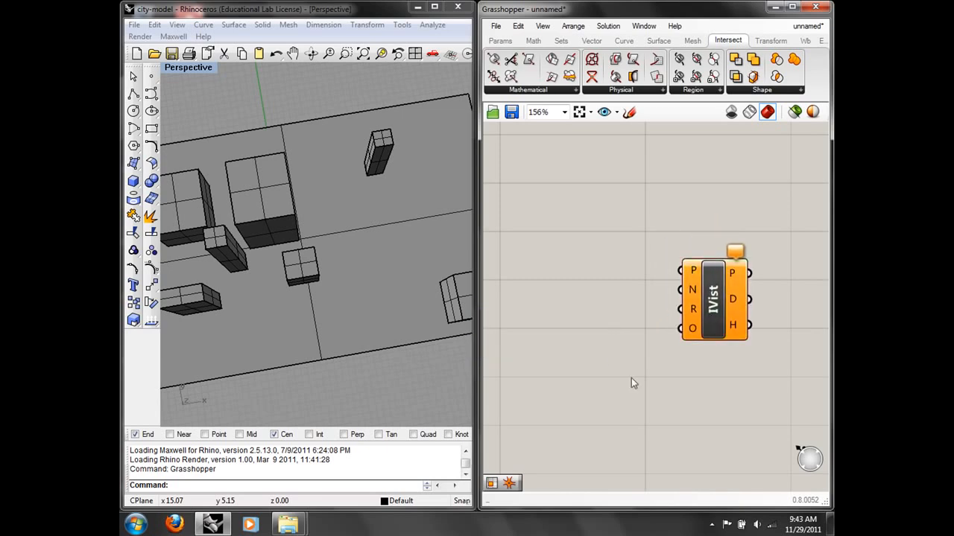
# Add a Point parameter to the canvas on the input side of the IsoVist component
pyautogui.moveTo(561, 333); pyautogui.dragTo(638, 293, button='right')
pyautogui.doubleClick(602, 288)
pyautogui.write('point')
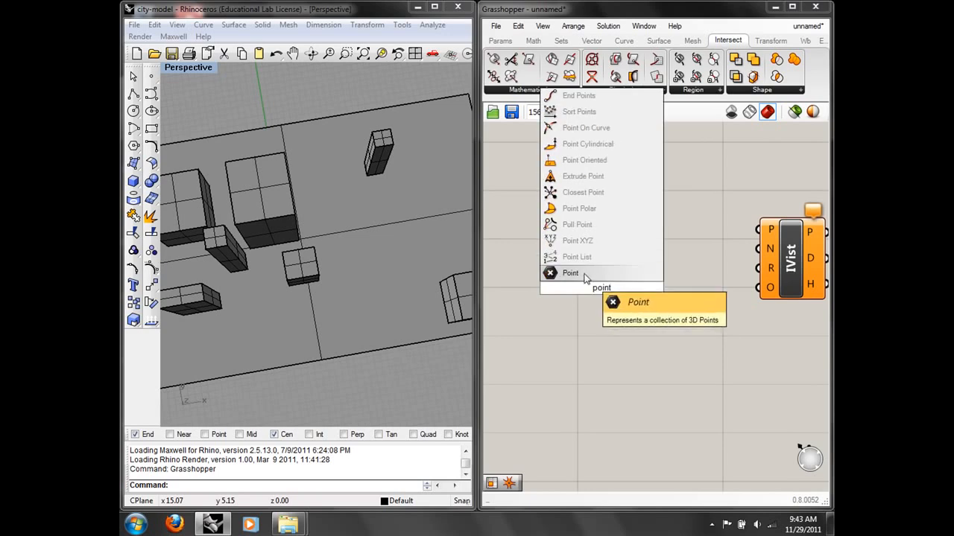
pyautogui.press('Return')
pyautogui.moveTo(605, 294); pyautogui.dragTo(535, 296)
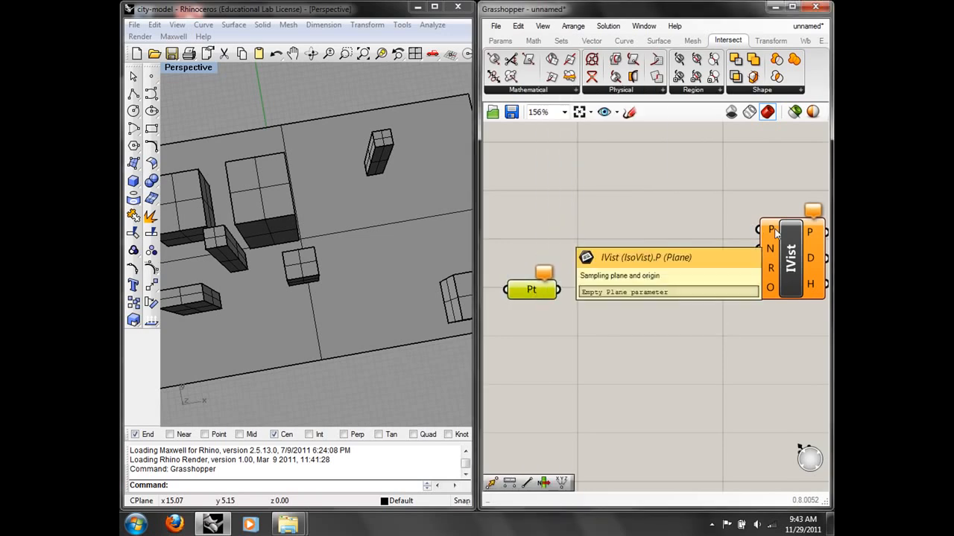
# Place a point object on the ground between the buildings in the Rhino city model
pyautogui.moveTo(309, 311); pyautogui.dragTo(324, 291, button='right')
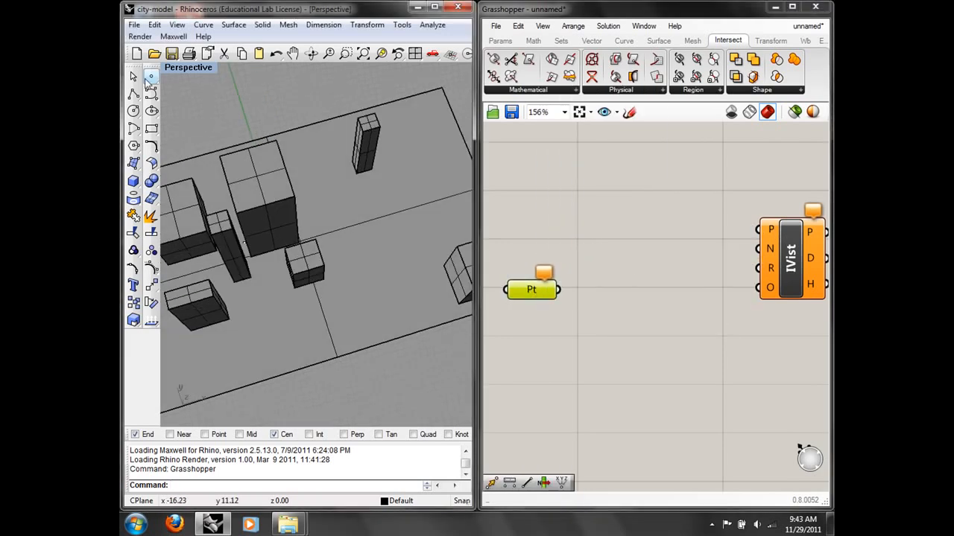
pyautogui.click(151, 77)
pyautogui.click(265, 279)
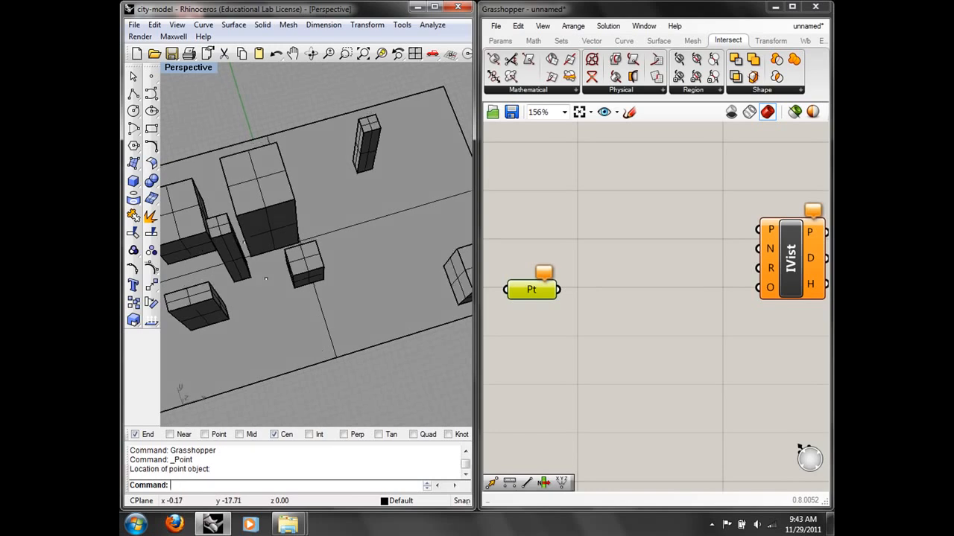
# Delete the extra point lying between the narrow tower and the large building in the Rhino model
pyautogui.scroll(5, 234, 247)
pyautogui.click(260, 227)
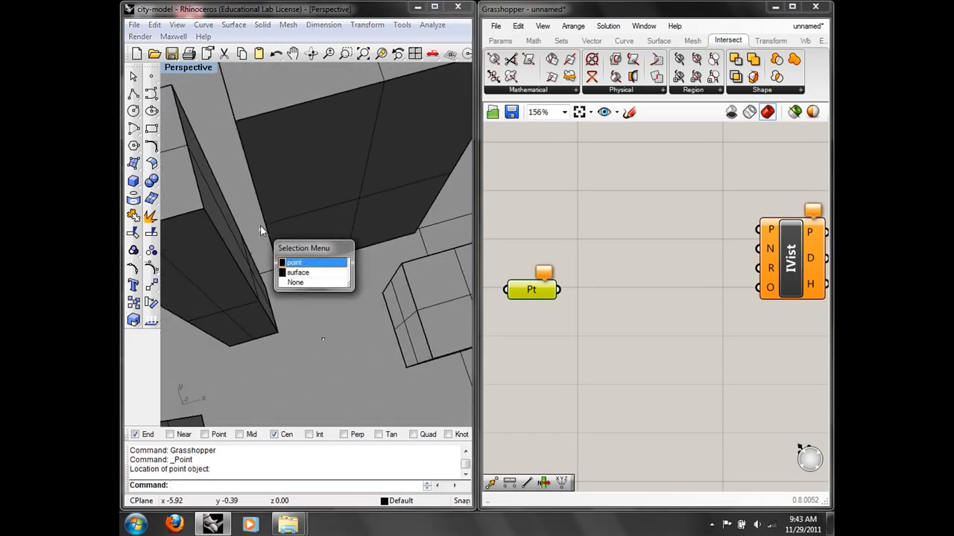
pyautogui.click(154, 25)
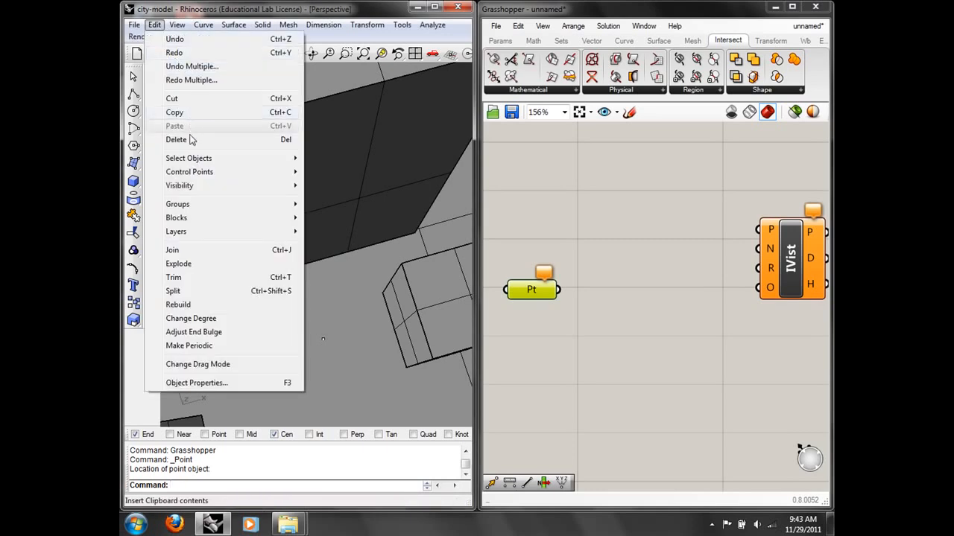
pyautogui.click(189, 139)
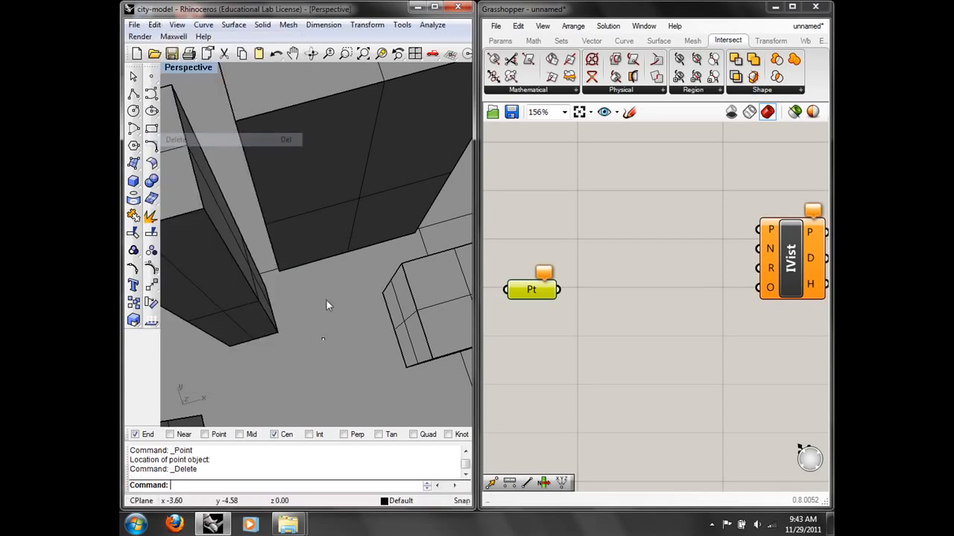
# Assign the ground point to the Grasshopper Point parameter and connect it to the IsoVist P input
pyautogui.click(322, 339)
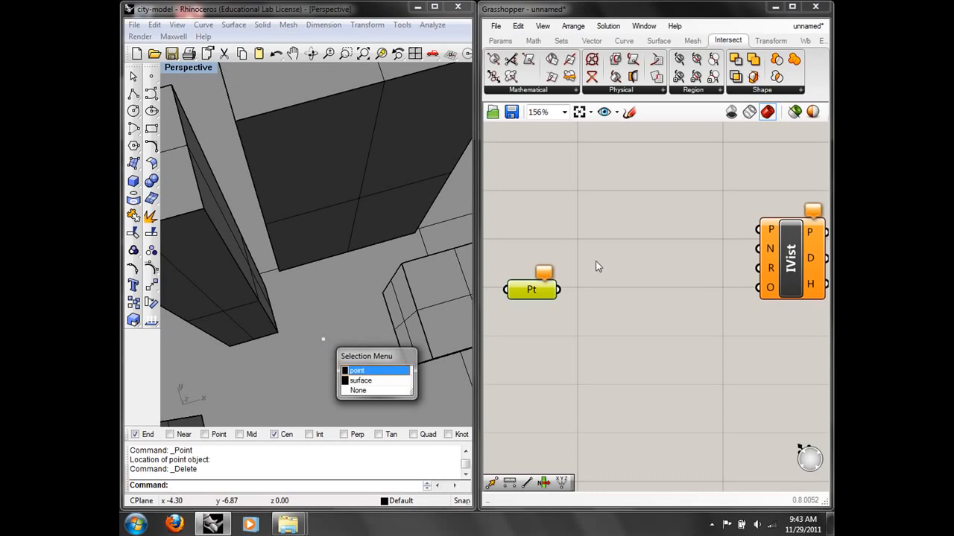
pyautogui.click(357, 372)
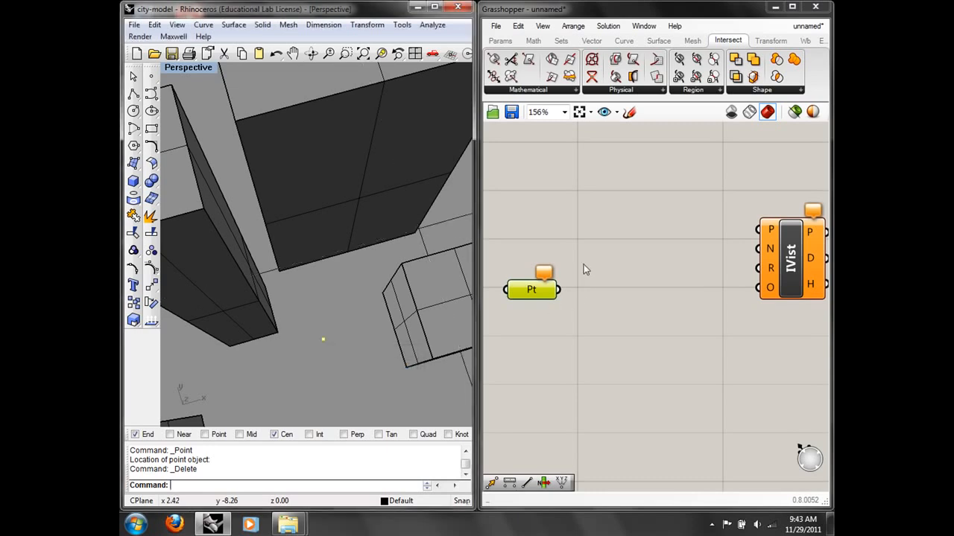
pyautogui.rightClick(535, 283)
pyautogui.click(588, 396)
pyautogui.moveTo(558, 290); pyautogui.dragTo(758, 231)
pyautogui.moveTo(547, 291); pyautogui.dragTo(548, 271)
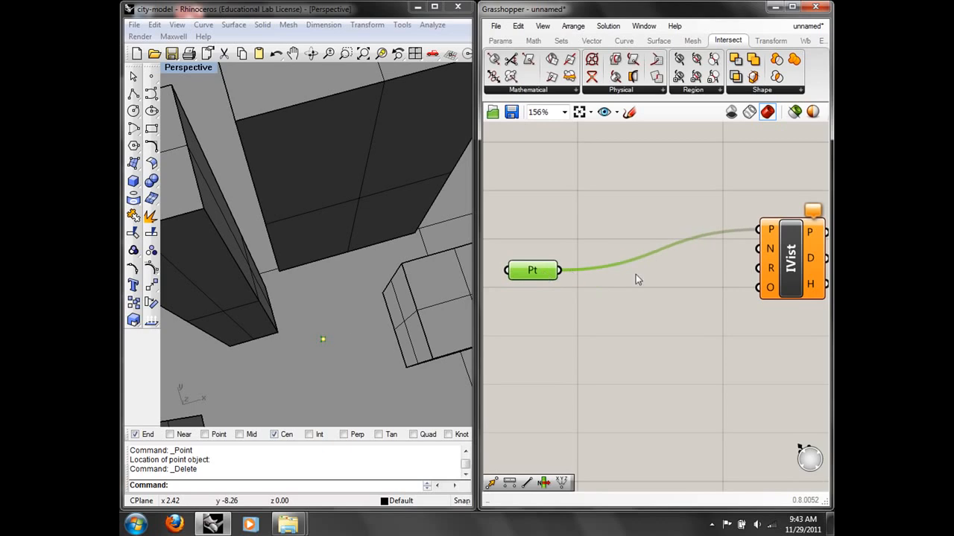
# Add a Number Slider to the canvas below the Point parameter
pyautogui.click(636, 274)
pyautogui.moveTo(357, 321); pyautogui.dragTo(385, 309, button='right')
pyautogui.scroll(-6, 385, 309)
pyautogui.moveTo(775, 239); pyautogui.dragTo(767, 231, button='right')
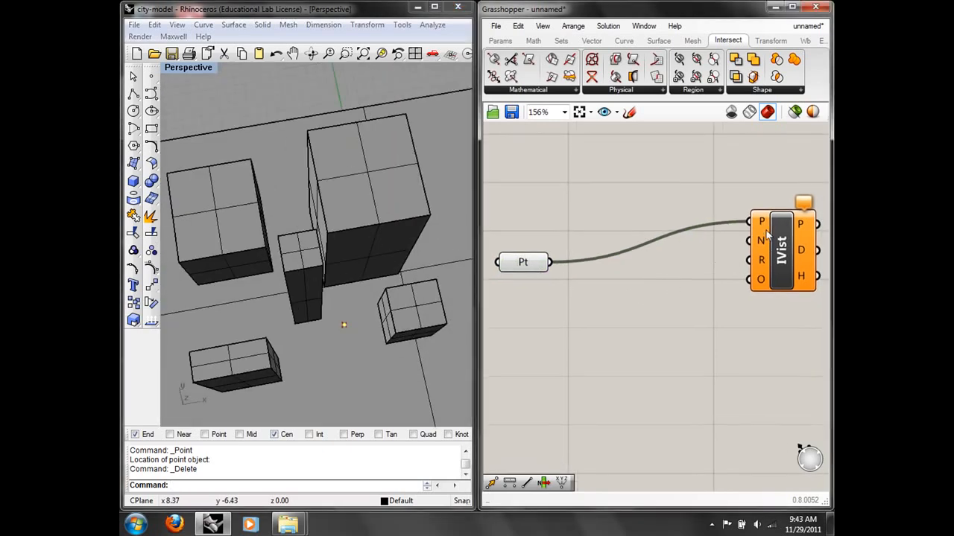
pyautogui.doubleClick(585, 346)
pyautogui.write('num')
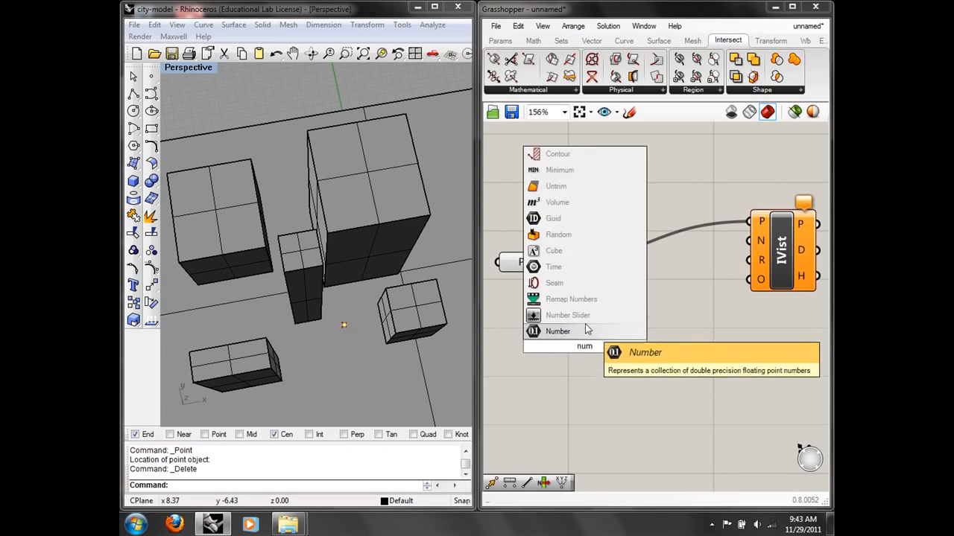
pyautogui.click(589, 321)
# Set the slider's maximum to 250 and move its value to about 178
pyautogui.rightClick(600, 352)
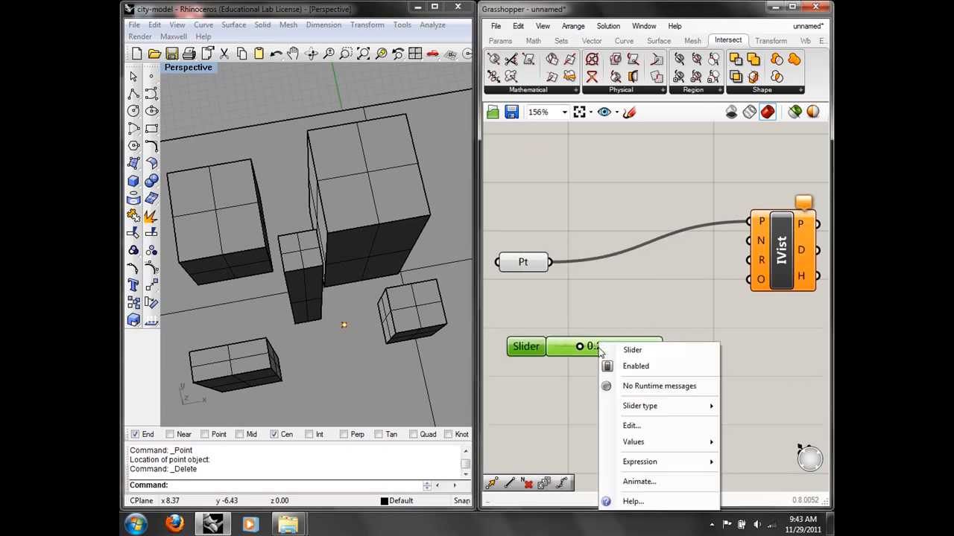
pyautogui.click(633, 426)
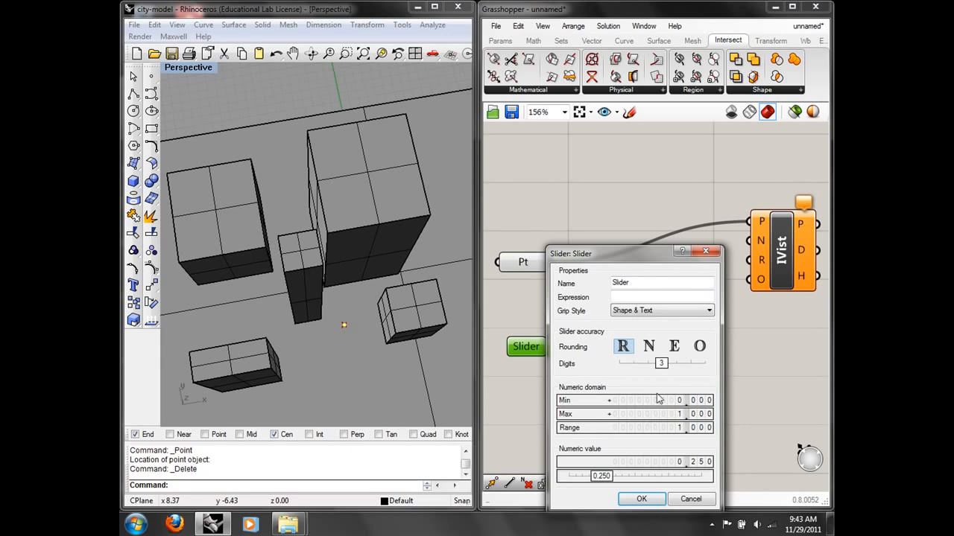
pyautogui.doubleClick(673, 414)
pyautogui.write('250')
pyautogui.click(694, 414)
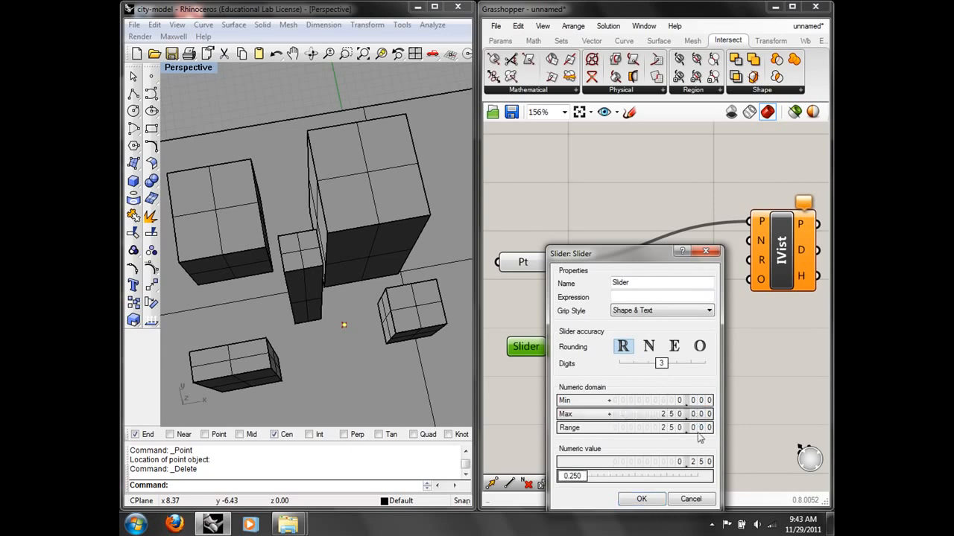
pyautogui.click(646, 498)
pyautogui.moveTo(556, 349); pyautogui.dragTo(624, 347)
# Change the slider's rounding to integers (N) and connect it to the IsoVist N input
pyautogui.rightClick(623, 347)
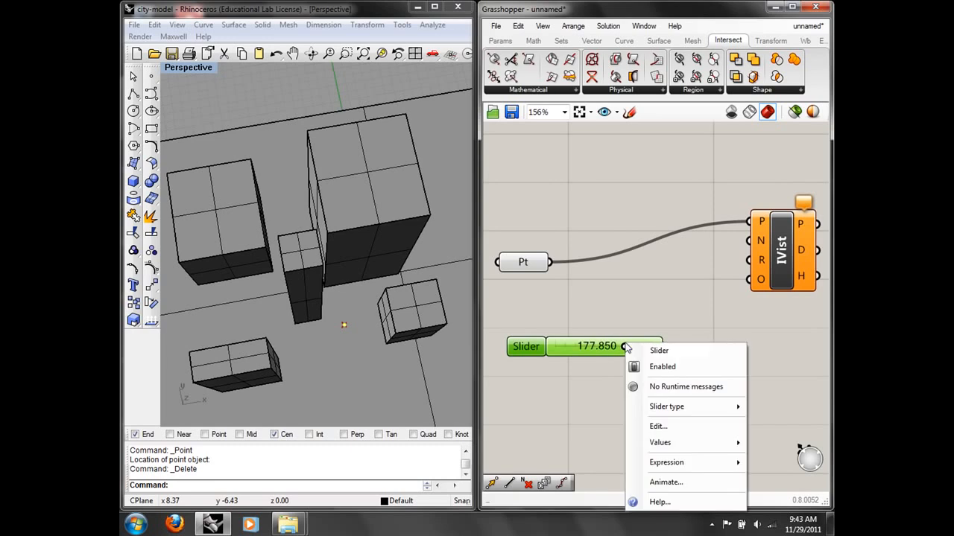
pyautogui.click(659, 426)
pyautogui.click(683, 347)
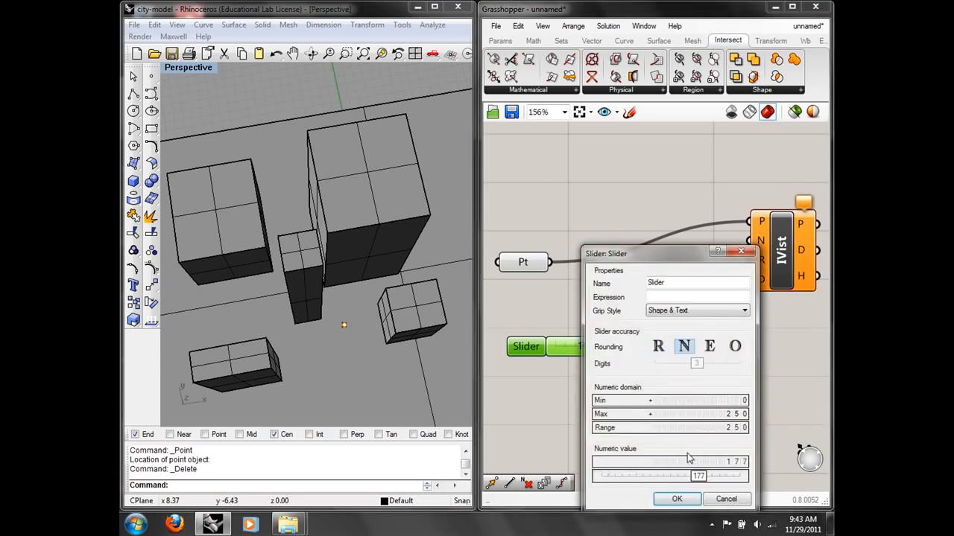
pyautogui.click(677, 499)
pyautogui.moveTo(665, 347); pyautogui.dragTo(749, 241)
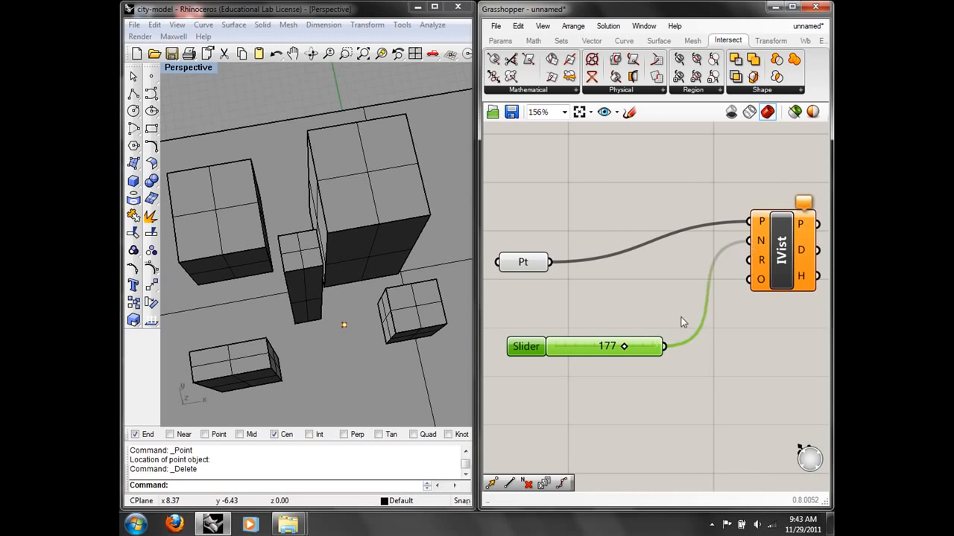
# Duplicate the integer slider with its value of 177 and connect the copy to the IsoVist R input
pyautogui.moveTo(650, 348); pyautogui.dragTo(749, 276)
pyautogui.hotkey('ctrl', 'c')
pyautogui.hotkey('ctrl', 'v')
pyautogui.scroll(-1, 747, 322)
pyautogui.moveTo(401, 308); pyautogui.dragTo(362, 282, button='right')
pyautogui.scroll(-5, 355, 269)
pyautogui.scroll(-4, 367, 280)
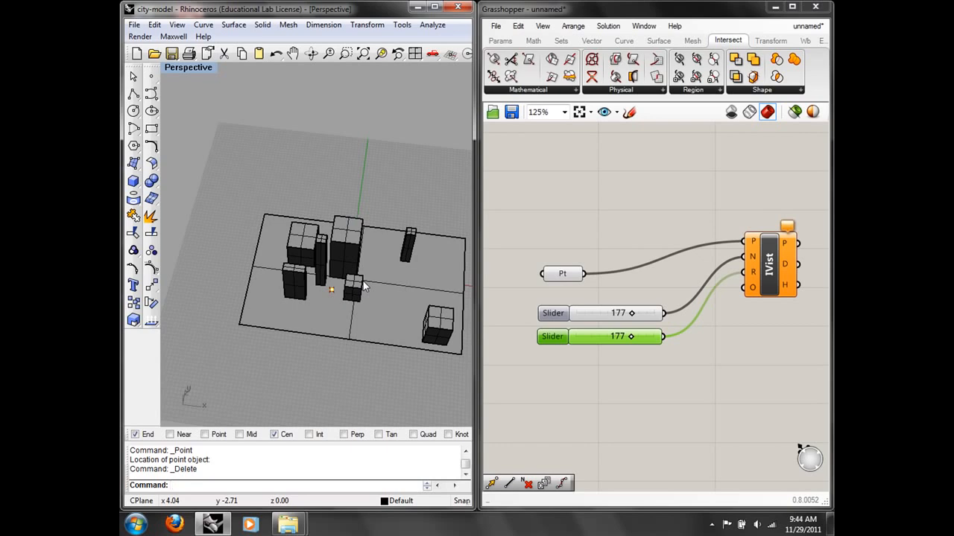
pyautogui.moveTo(363, 287); pyautogui.dragTo(375, 297, button='right')
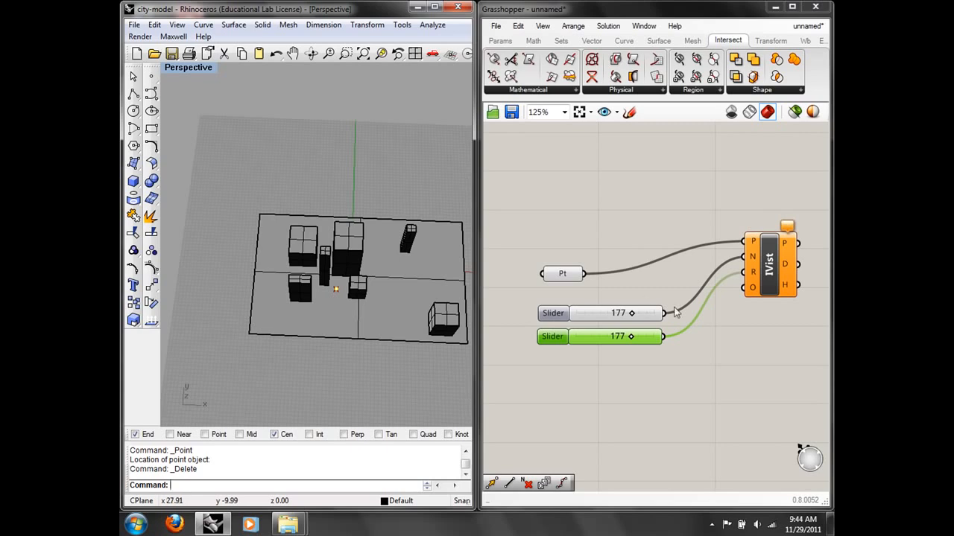
# Look through the Mathematical, Physical and Region intersection components available in Grasshopper
pyautogui.moveTo(678, 313); pyautogui.dragTo(634, 273, button='right')
pyautogui.click(606, 349)
pyautogui.doubleClick(558, 372)
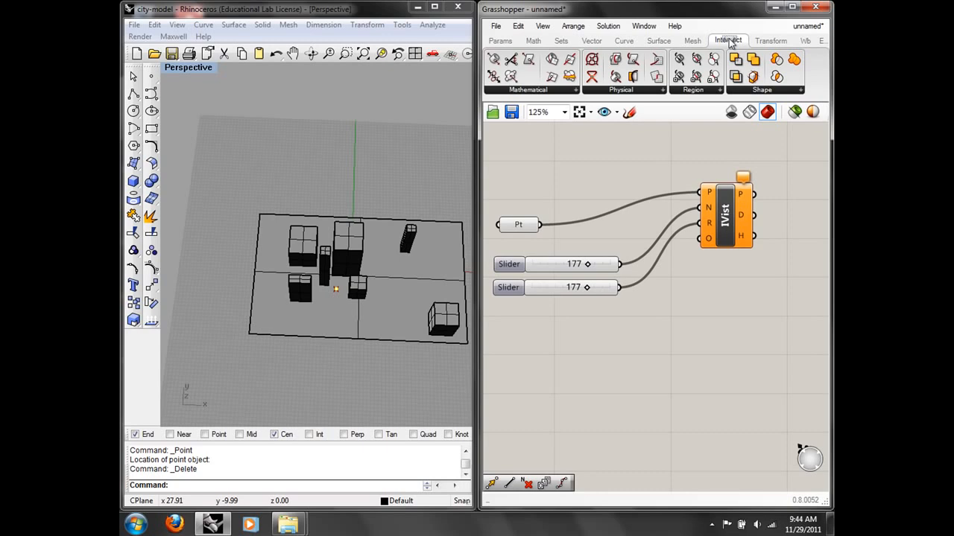
pyautogui.click(527, 91)
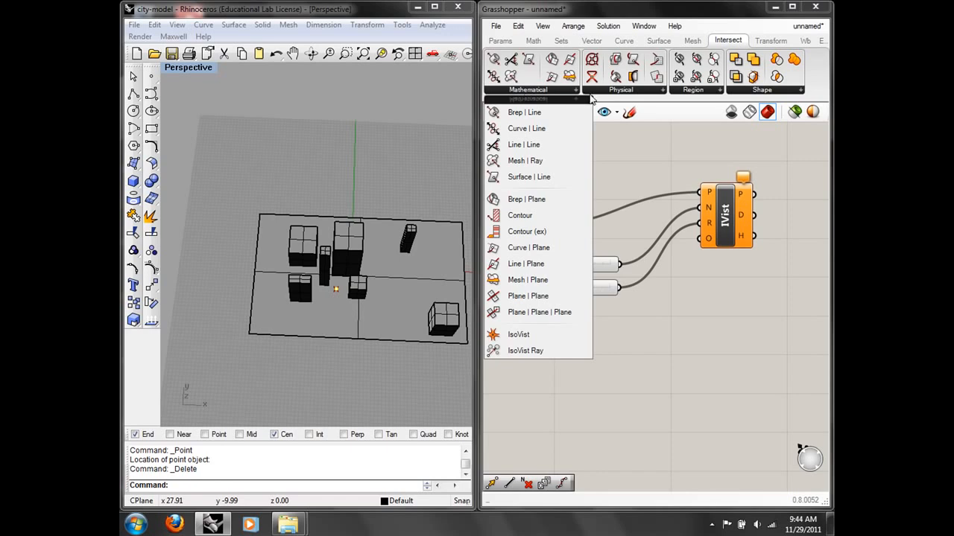
pyautogui.click(598, 91)
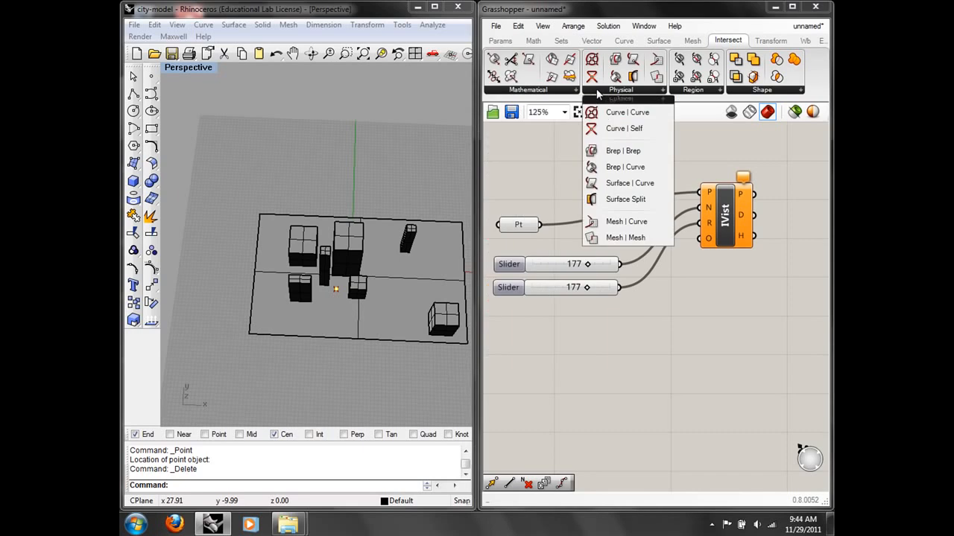
pyautogui.click(692, 91)
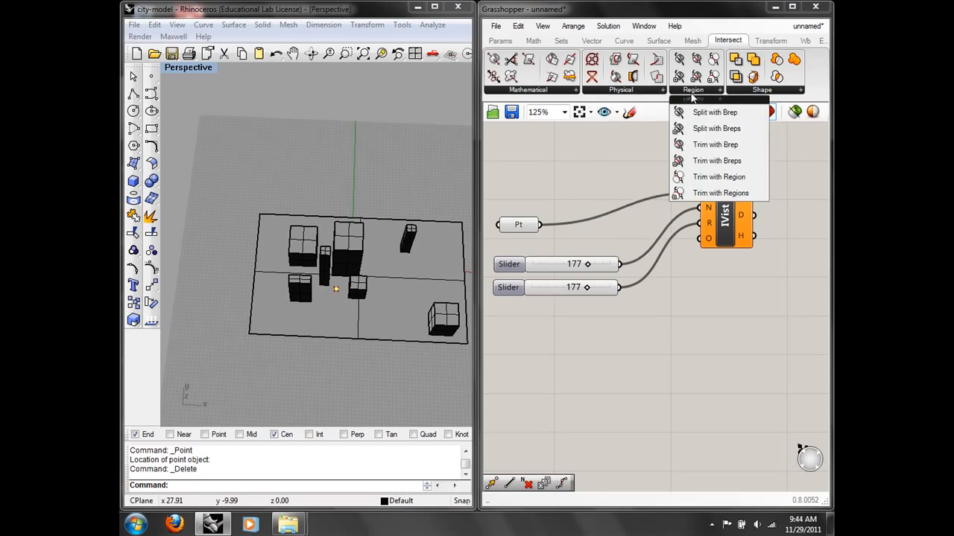
pyautogui.click(642, 91)
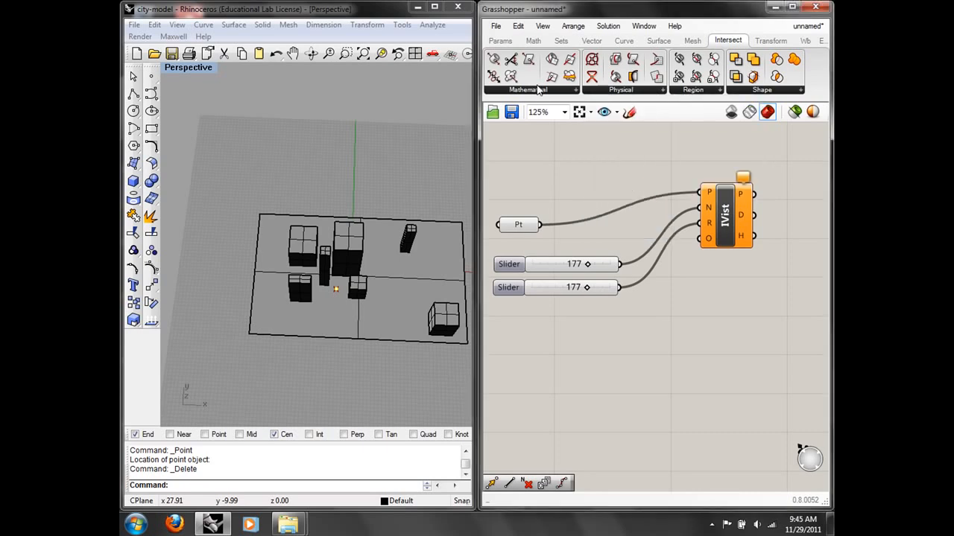
pyautogui.moveTo(435, 121); pyautogui.dragTo(394, 246, button='right')
pyautogui.scroll(5, 395, 222)
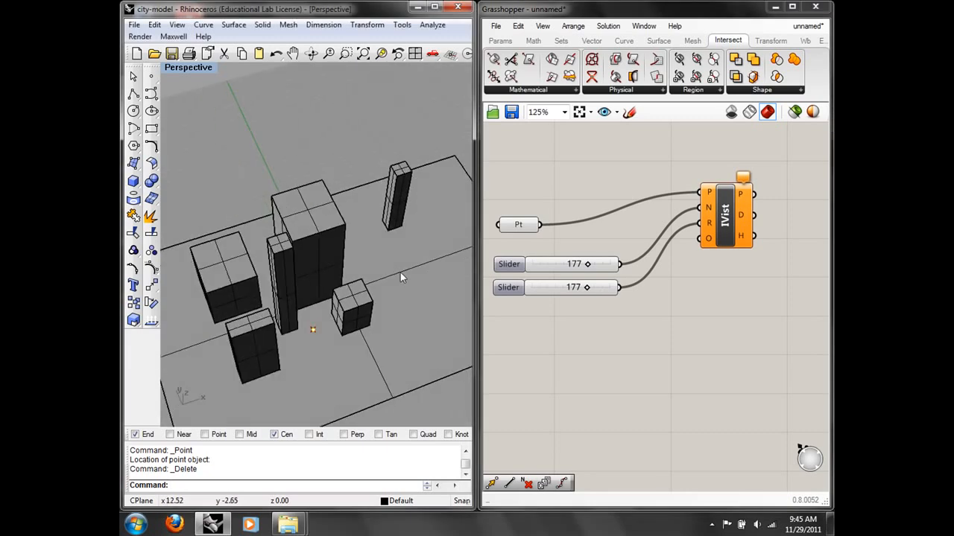
pyautogui.scroll(-3, 401, 277)
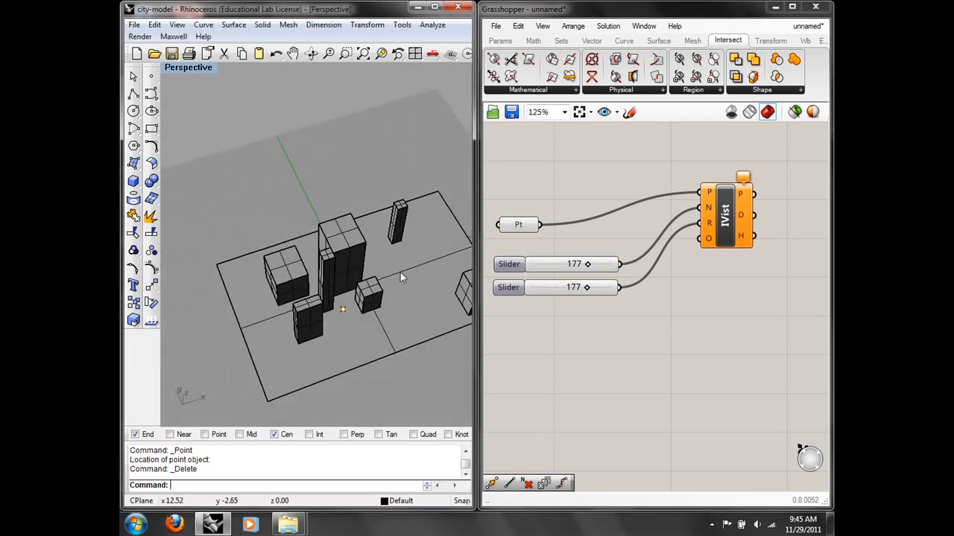
pyautogui.click(525, 92)
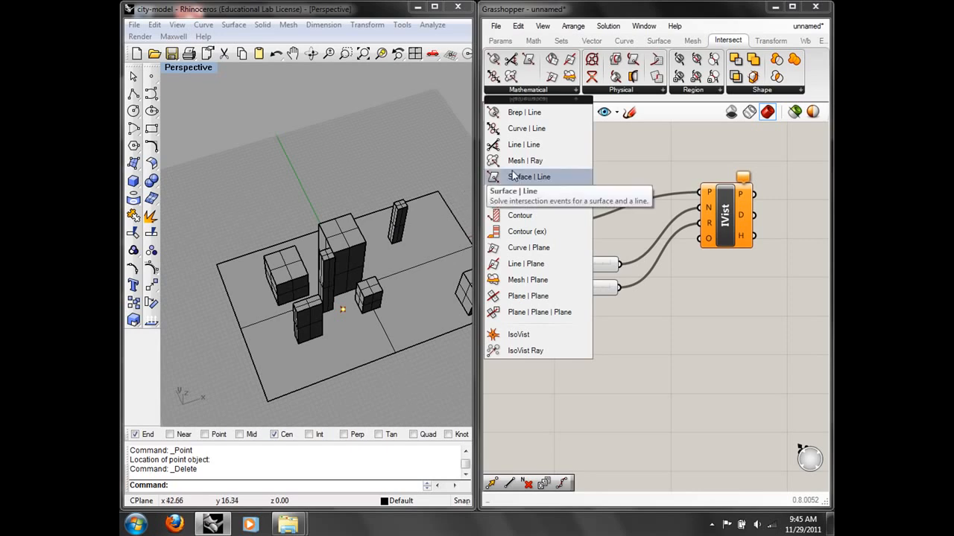
# Search the Grasshopper components for "section"
pyautogui.doubleClick(618, 349)
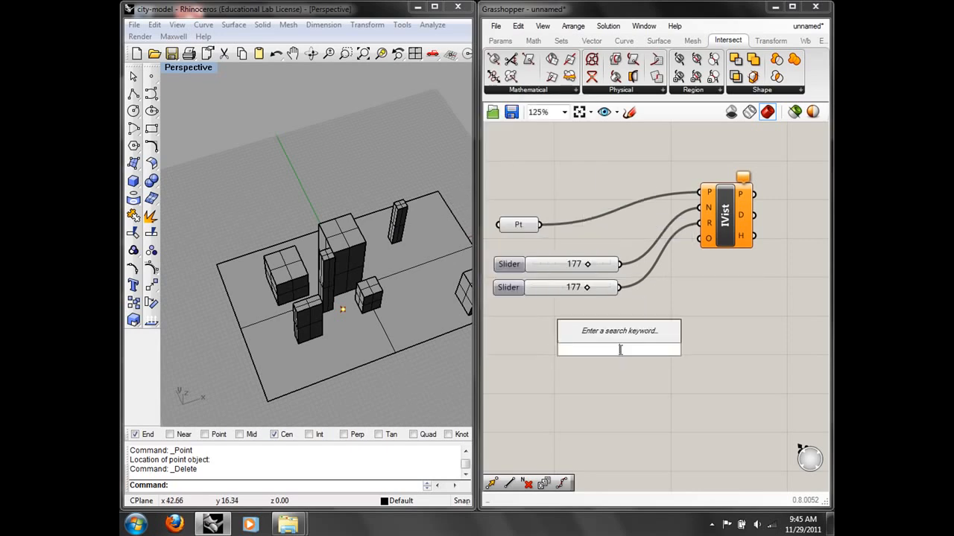
pyautogui.write('sect')
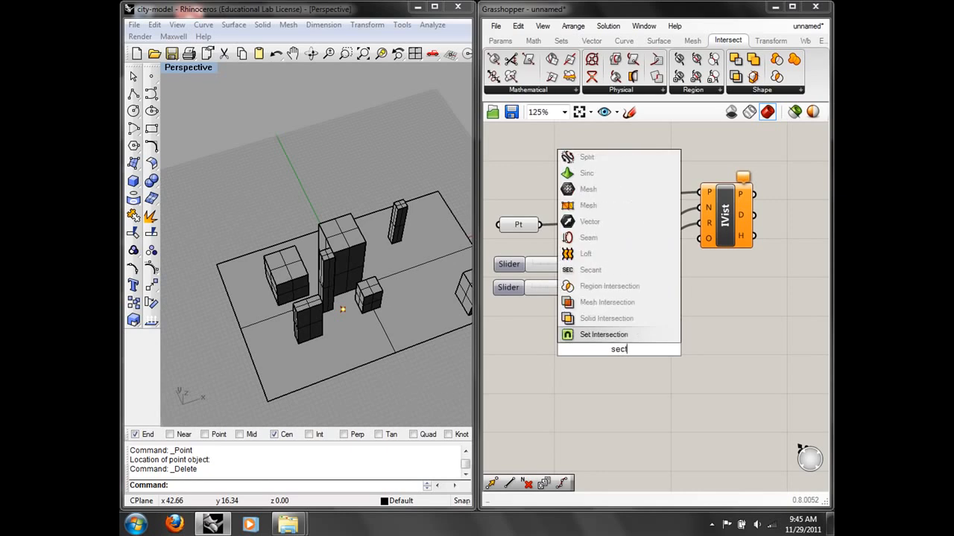
pyautogui.write('ion')
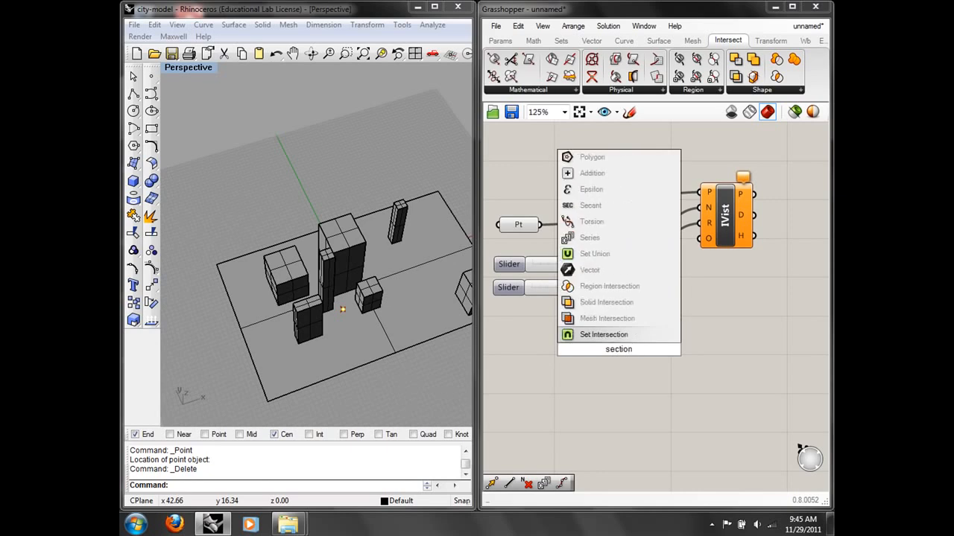
pyautogui.press('BackSpace')
pyautogui.press('BackSpace')
pyautogui.press('BackSpace')
pyautogui.press('BackSpace')
pyautogui.press('BackSpace')
pyautogui.press('BackSpace')
pyautogui.press('BackSpace')
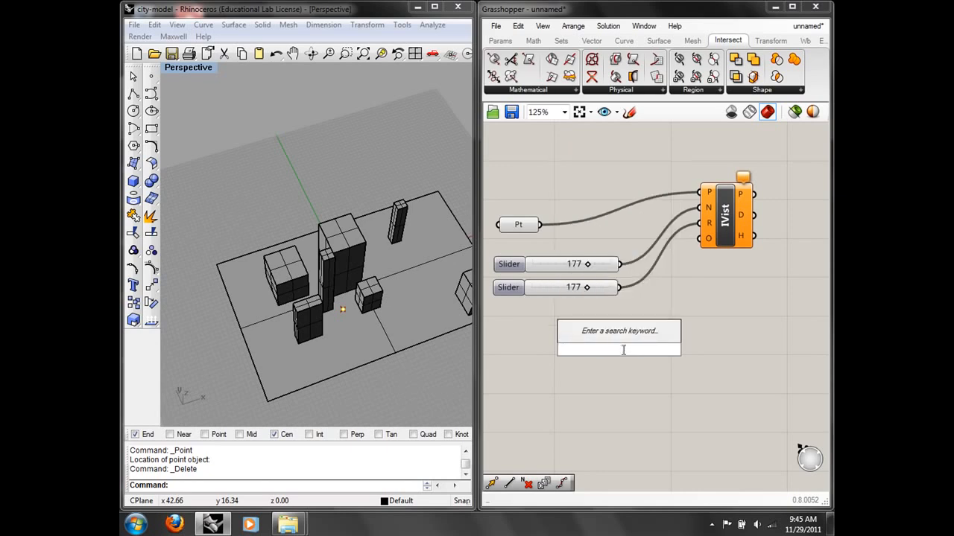
# Add a Brep | Brep intersection component to the canvas below the sliders, leaving room beside it for its inputs
pyautogui.click(535, 90)
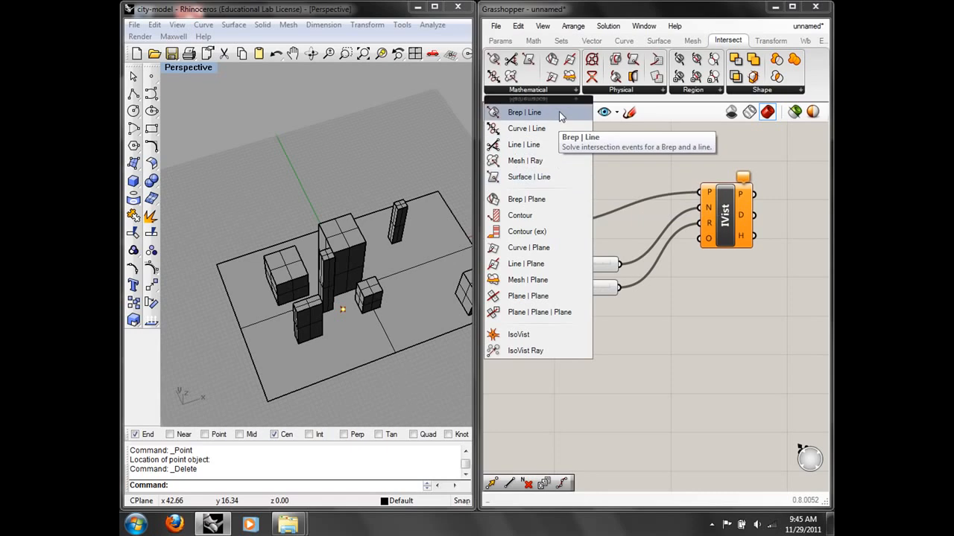
pyautogui.click(614, 90)
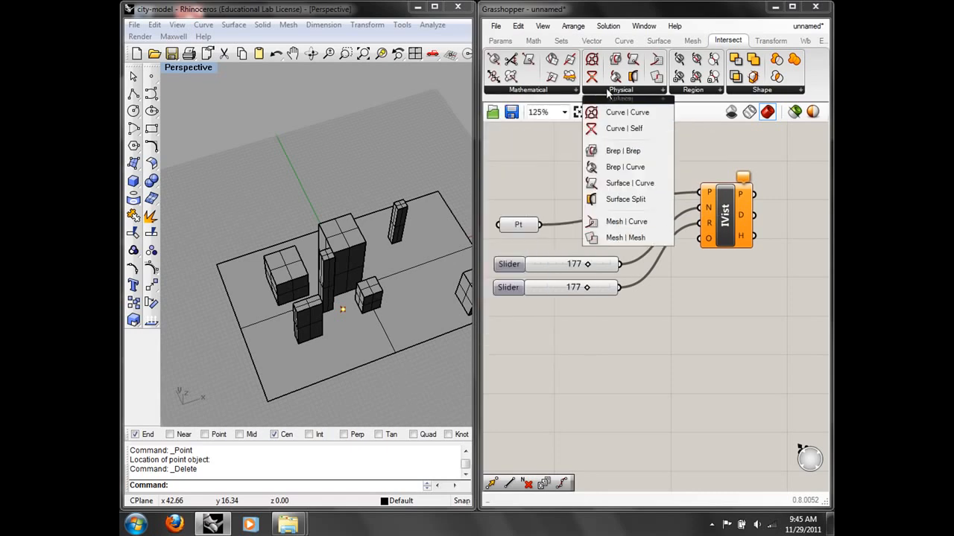
pyautogui.moveTo(615, 152); pyautogui.dragTo(636, 371)
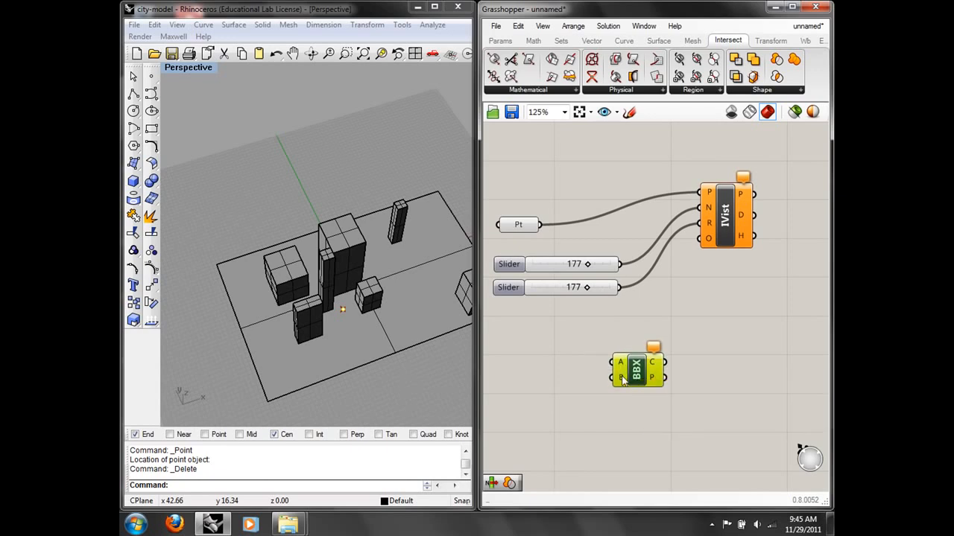
pyautogui.moveTo(630, 378); pyautogui.dragTo(679, 380)
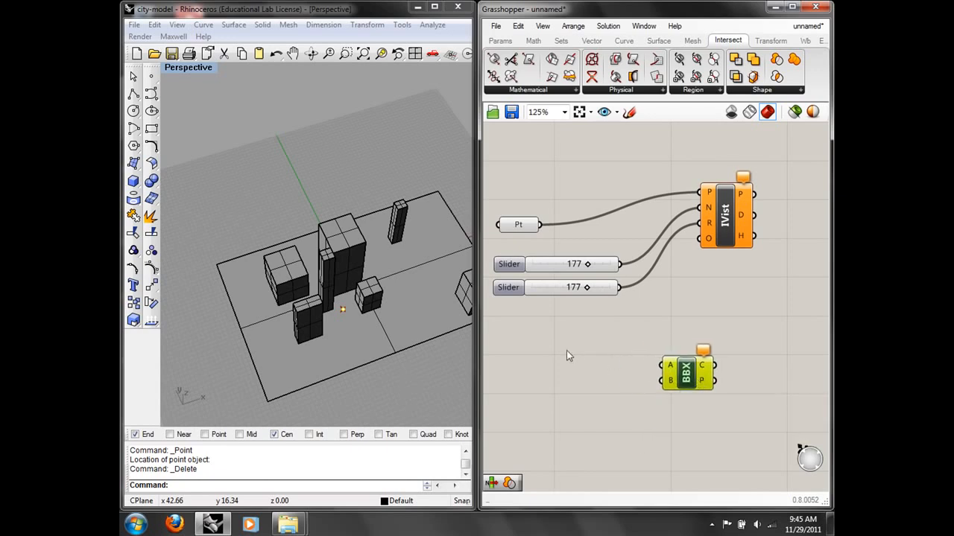
# Add a Geometry parameter ahead of the Brep | Brep component's A input
pyautogui.doubleClick(576, 368)
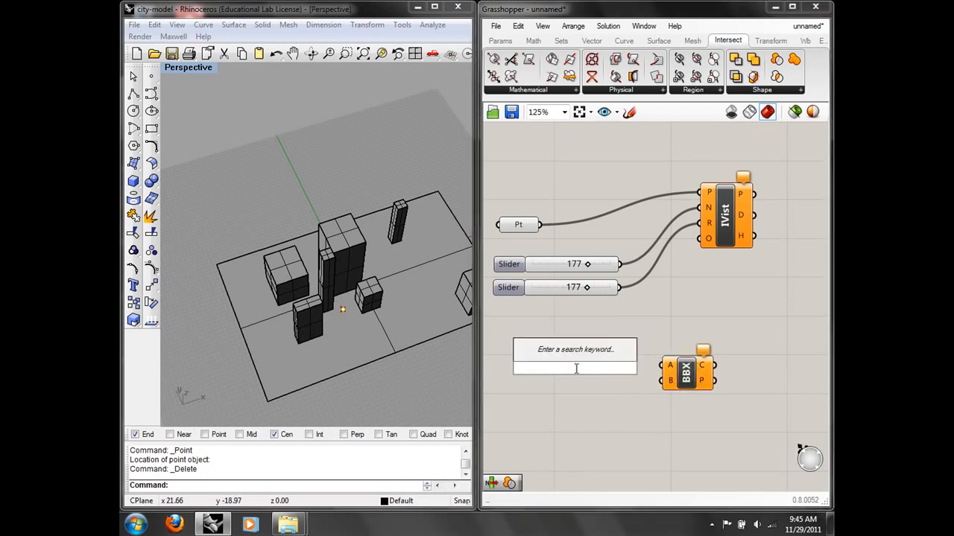
pyautogui.write('geo')
pyautogui.press('Return')
pyautogui.moveTo(583, 379); pyautogui.dragTo(547, 374)
# Select all seven buildings in the Rhino model and assign them to the Geometry parameter as multiple geometries
pyautogui.moveTo(454, 347); pyautogui.dragTo(485, 361, button='right')
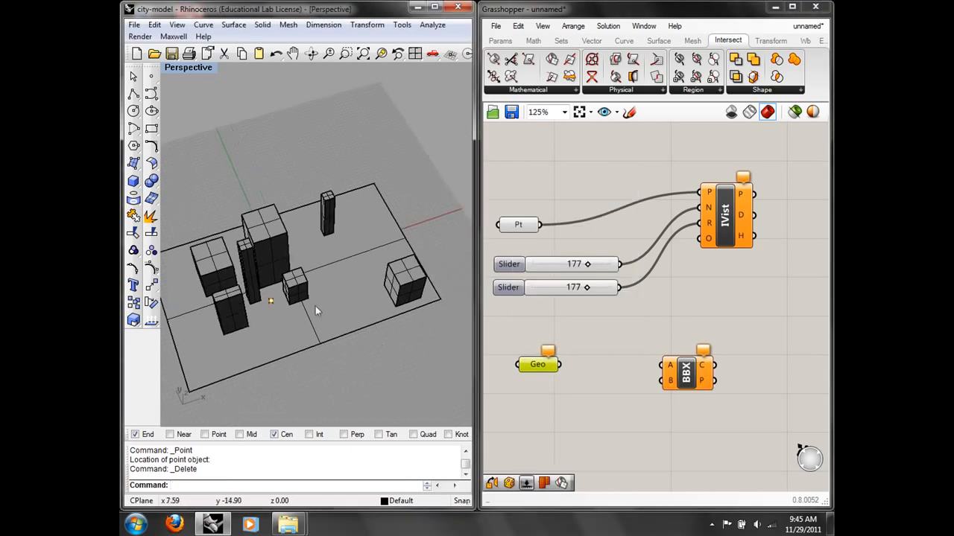
pyautogui.click(409, 281)
pyautogui.keyDown('shift'); pyautogui.click(327, 214); pyautogui.keyUp('shift')
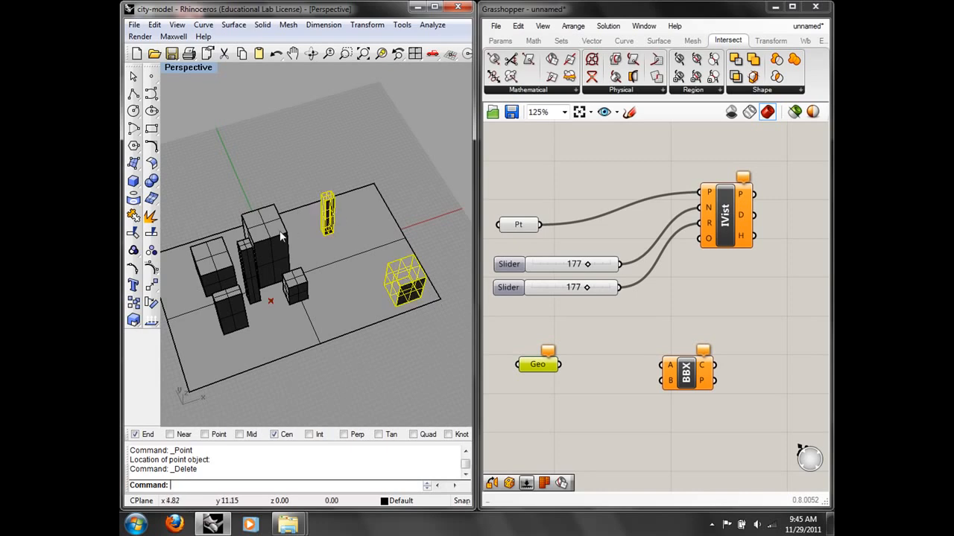
pyautogui.keyDown('shift'); pyautogui.click(283, 236); pyautogui.keyUp('shift')
pyautogui.keyDown('shift'); pyautogui.click(298, 284); pyautogui.keyUp('shift')
pyautogui.keyDown('shift'); pyautogui.click(235, 301); pyautogui.keyUp('shift')
pyautogui.keyDown('shift'); pyautogui.click(214, 270); pyautogui.keyUp('shift')
pyautogui.rightClick(550, 374)
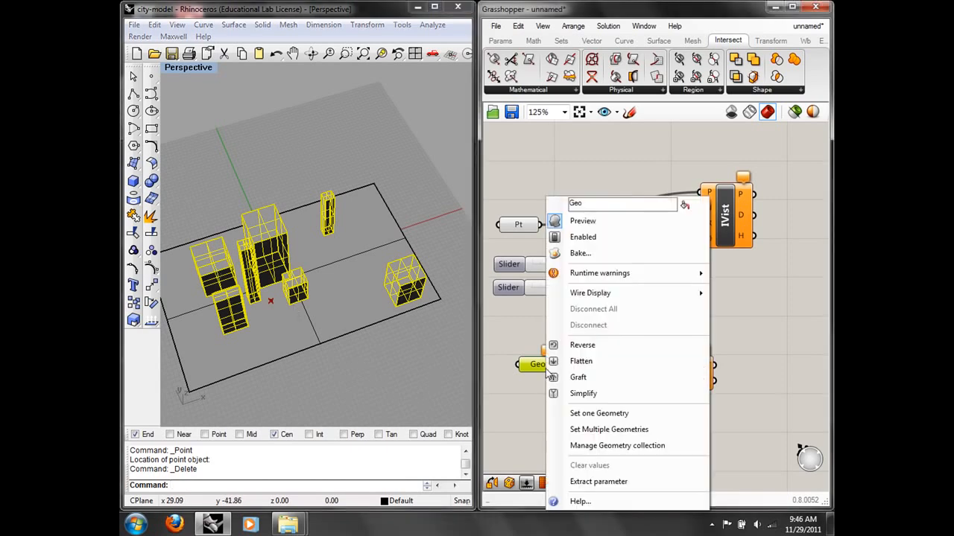
pyautogui.click(596, 430)
# Connect the buildings' Geometry parameter to the A input of the Brep | Brep component
pyautogui.moveTo(420, 365); pyautogui.dragTo(355, 207, button='right')
pyautogui.click(547, 367)
pyautogui.moveTo(559, 364); pyautogui.dragTo(661, 366)
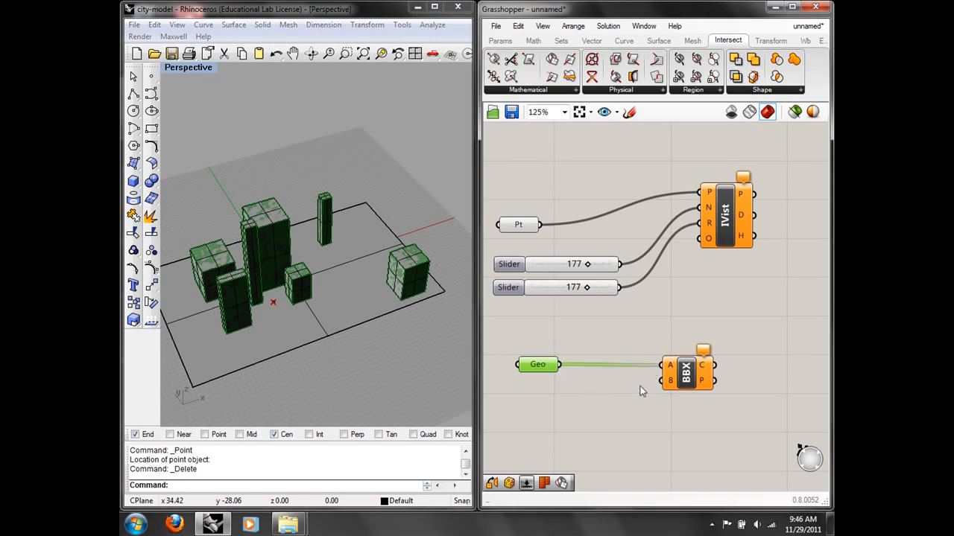
# Add a second Geometry parameter referencing the ground surface and connect it to the Brep | Brep B input
pyautogui.moveTo(364, 356); pyautogui.dragTo(408, 356, button='right')
pyautogui.doubleClick(535, 405)
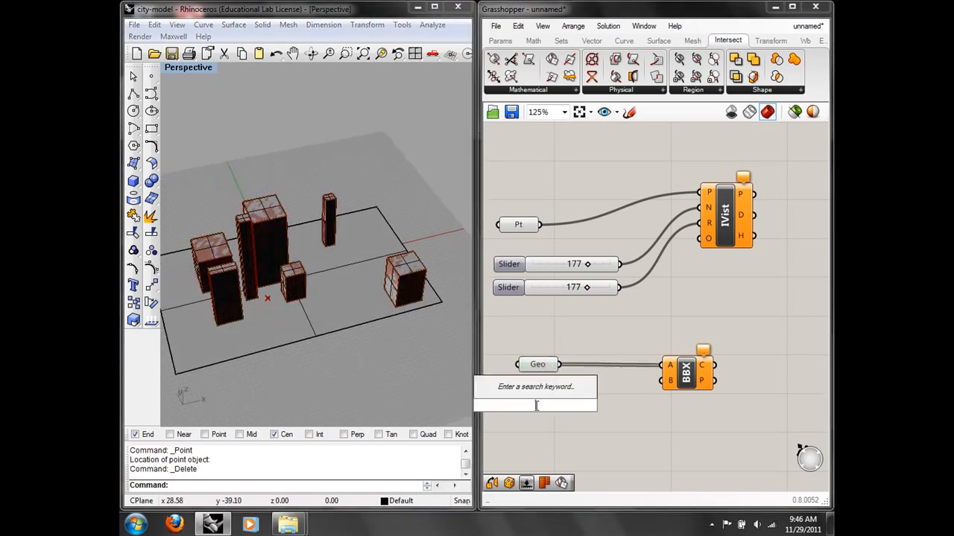
pyautogui.write('geo')
pyautogui.press('Return')
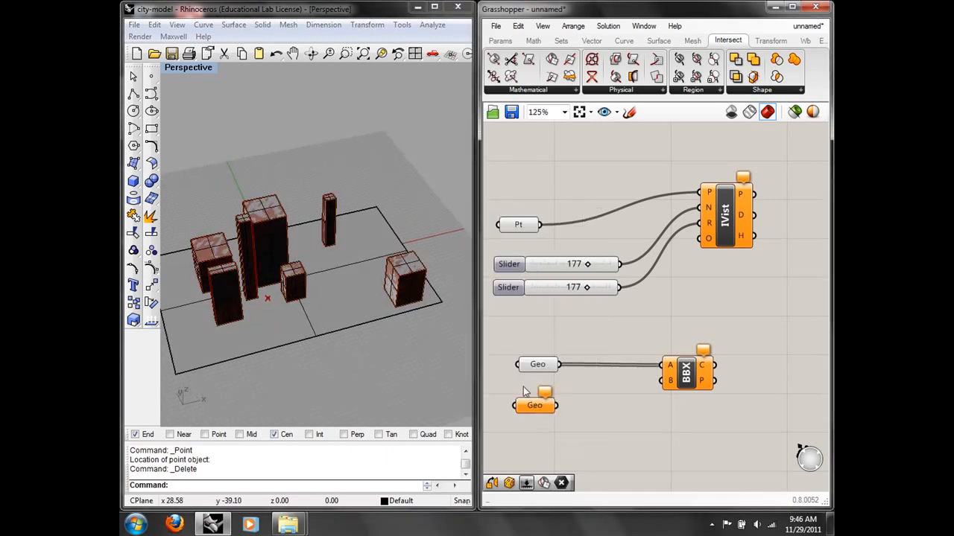
pyautogui.rightClick(542, 410)
pyautogui.click(617, 413)
pyautogui.click(359, 320)
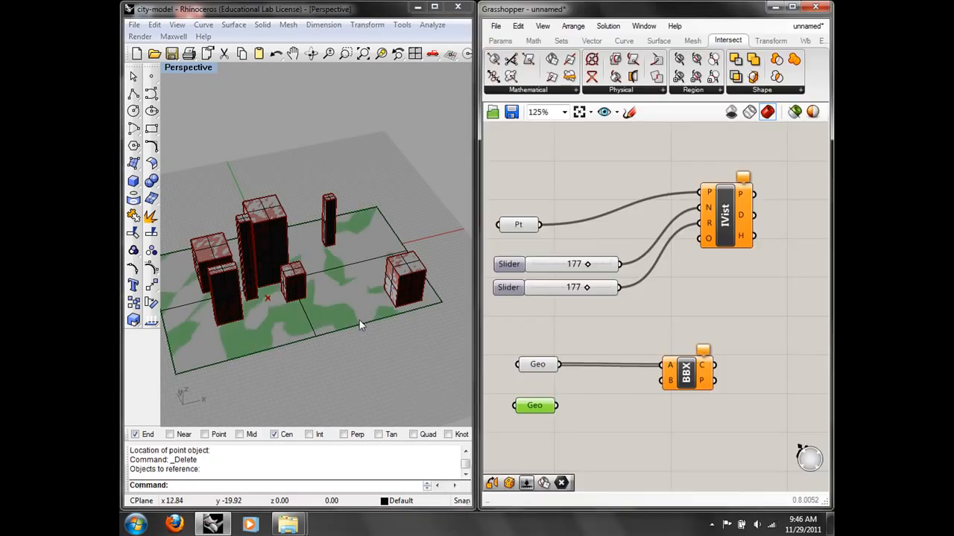
pyautogui.moveTo(556, 405); pyautogui.dragTo(662, 381)
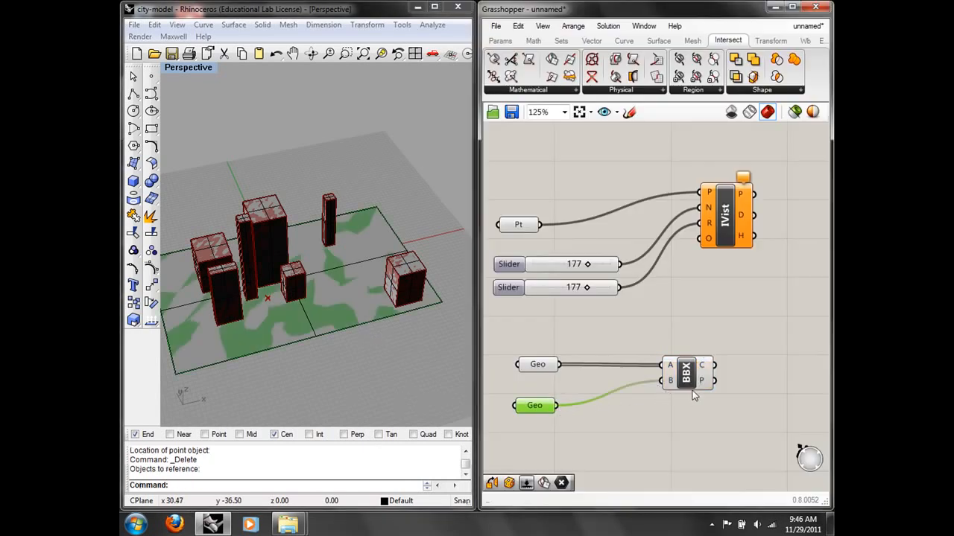
# Hide the viewpoint, ground surface and all buildings in the Rhino model
pyautogui.scroll(-5, 348, 351)
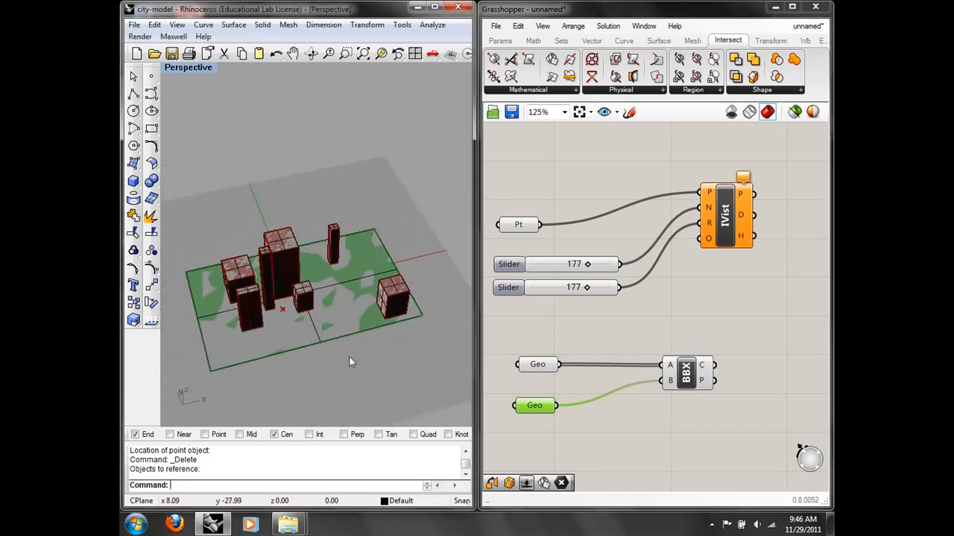
pyautogui.moveTo(414, 378); pyautogui.dragTo(208, 251)
pyautogui.write('Hide')
pyautogui.press('Return')
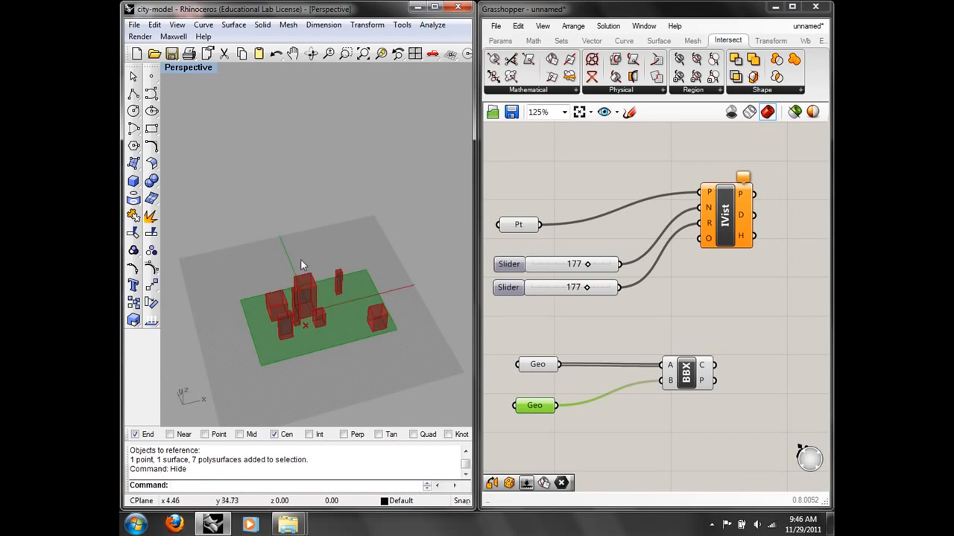
# Turn off the preview of the buildings' Geometry parameter
pyautogui.scroll(5, 339, 325)
pyautogui.moveTo(337, 323); pyautogui.dragTo(339, 312, button='right')
pyautogui.moveTo(725, 286); pyautogui.dragTo(715, 285, button='right')
pyautogui.click(672, 310)
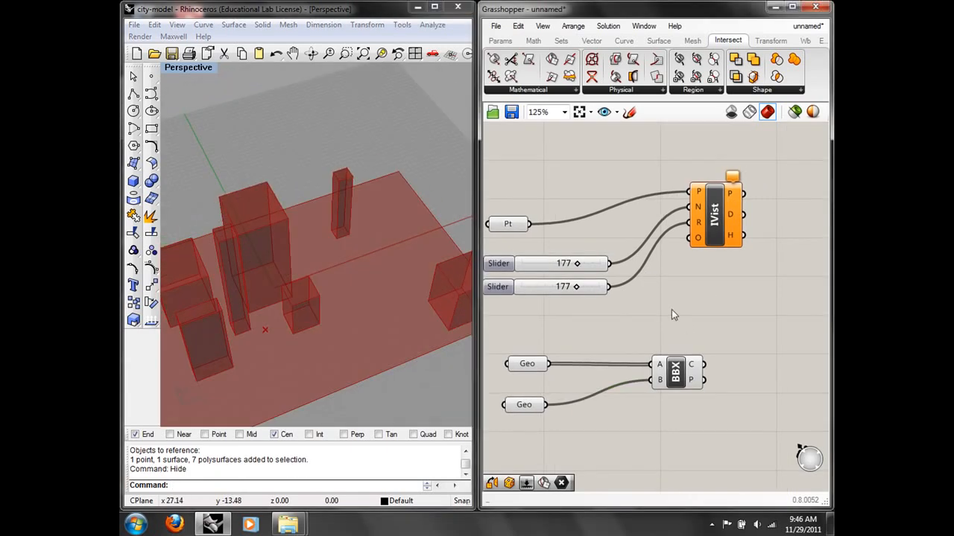
pyautogui.rightClick(530, 373)
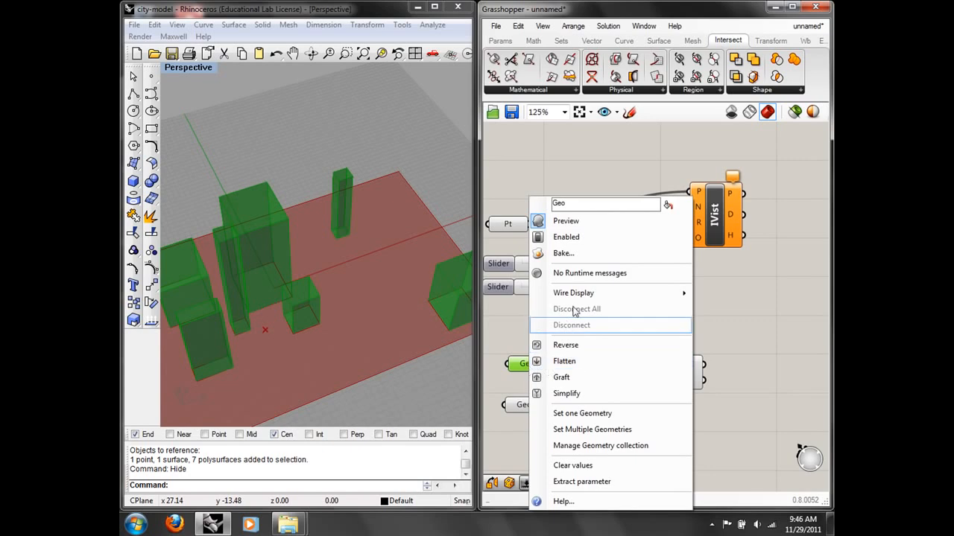
pyautogui.click(572, 221)
pyautogui.moveTo(336, 313); pyautogui.dragTo(361, 304, button='right')
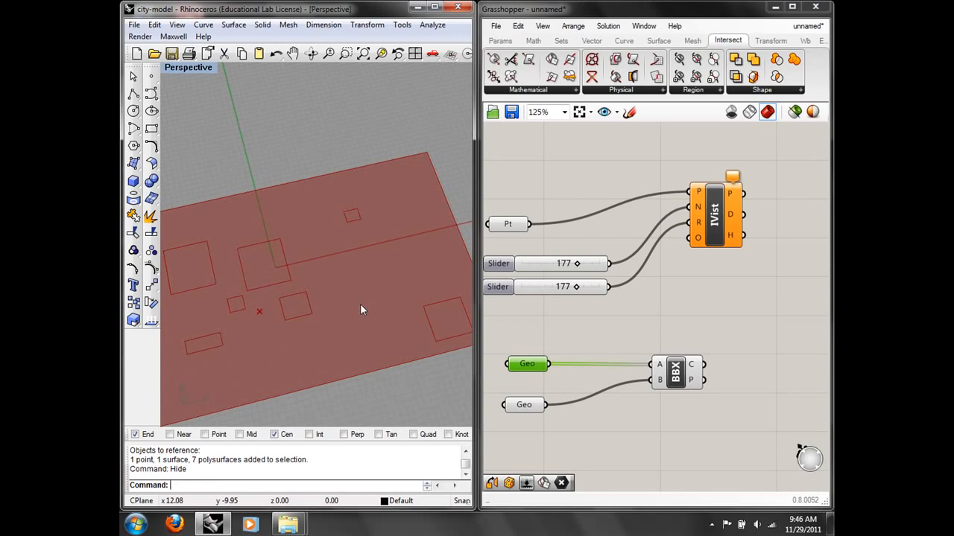
# Shift the IsoVist component aside and connect the Brep | Brep C output to its O input
pyautogui.moveTo(692, 365)
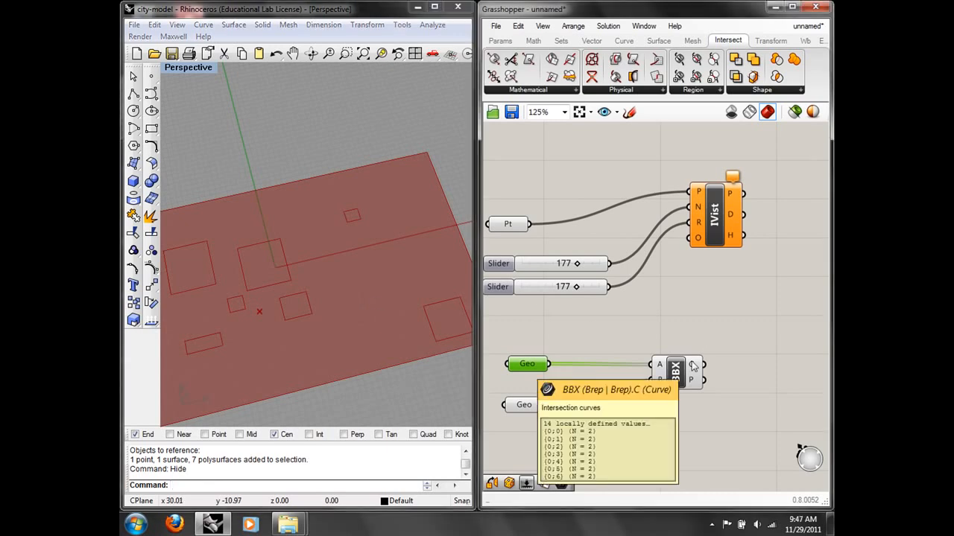
pyautogui.moveTo(713, 228); pyautogui.dragTo(747, 231)
pyautogui.moveTo(709, 365); pyautogui.dragTo(723, 239)
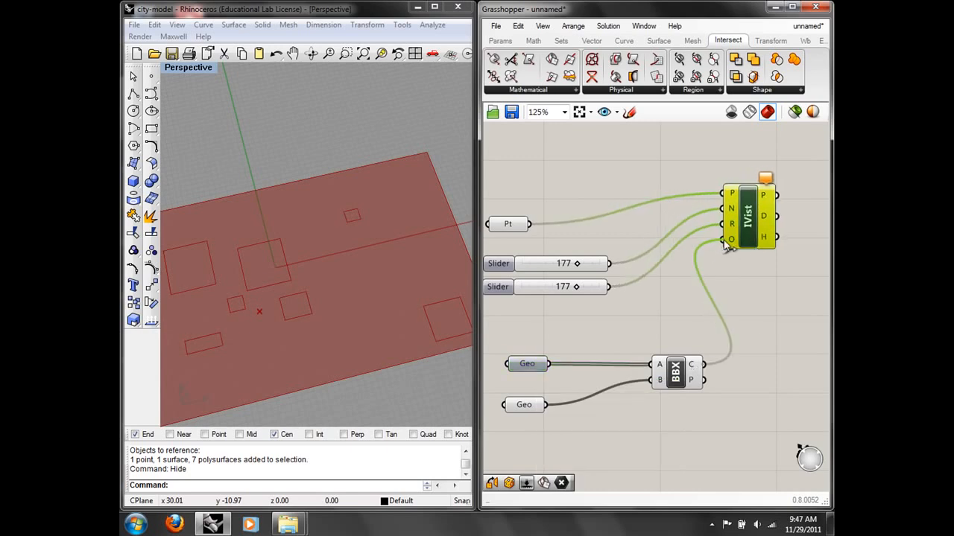
# Switch the Rhino viewport to Top view and examine the intersection points and the IsoVist P and D outputs
pyautogui.moveTo(270, 298); pyautogui.dragTo(258, 319, button='right')
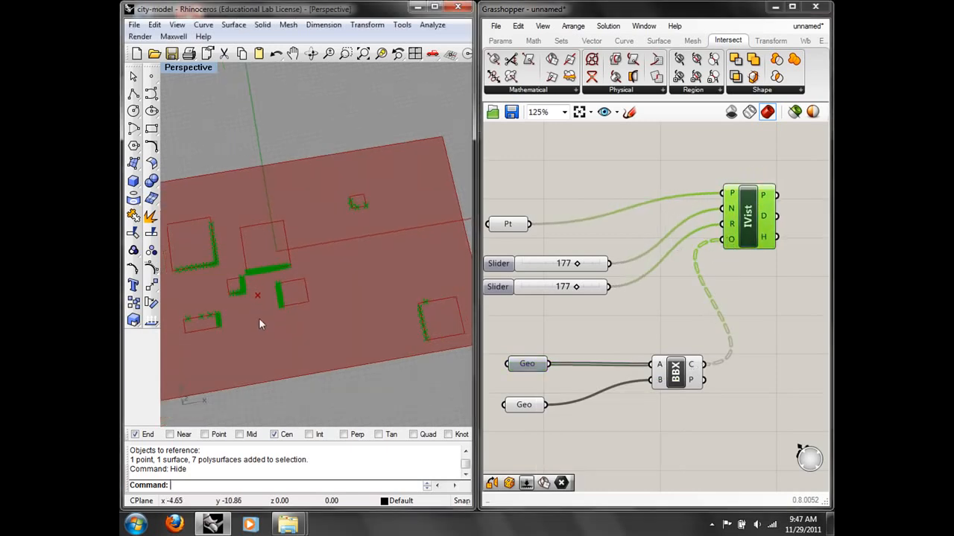
pyautogui.scroll(2, 258, 319)
pyautogui.hotkey('ctrl', 'F1')
pyautogui.scroll(-3, 348, 299)
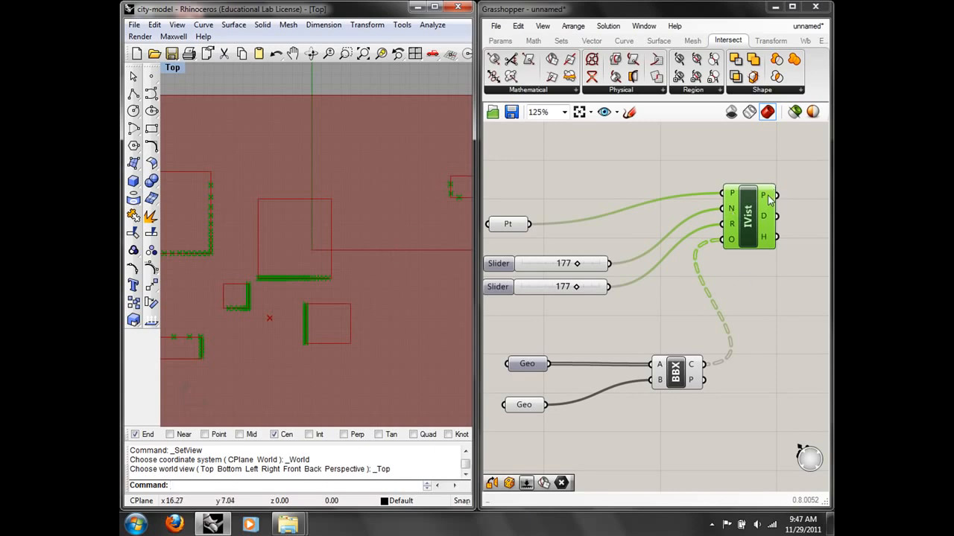
pyautogui.moveTo(769, 199)
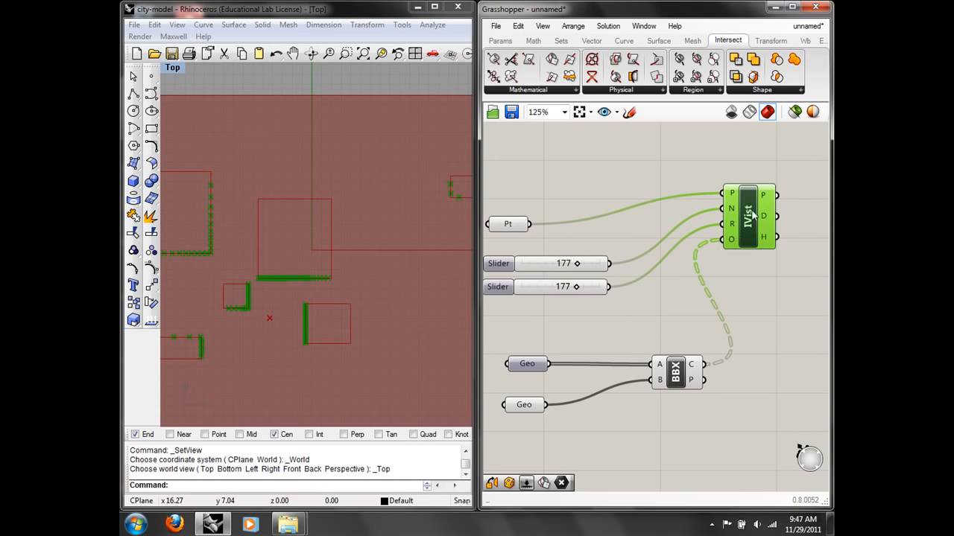
pyautogui.moveTo(765, 217)
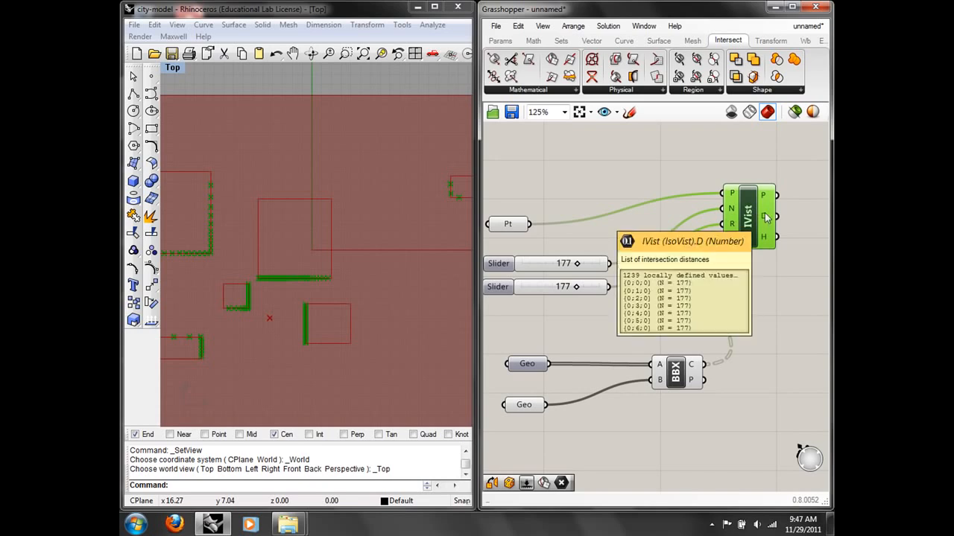
# Try flattening the curves at the IsoVist O input, restore the unflattened input, and inspect the P output
pyautogui.rightClick(765, 217)
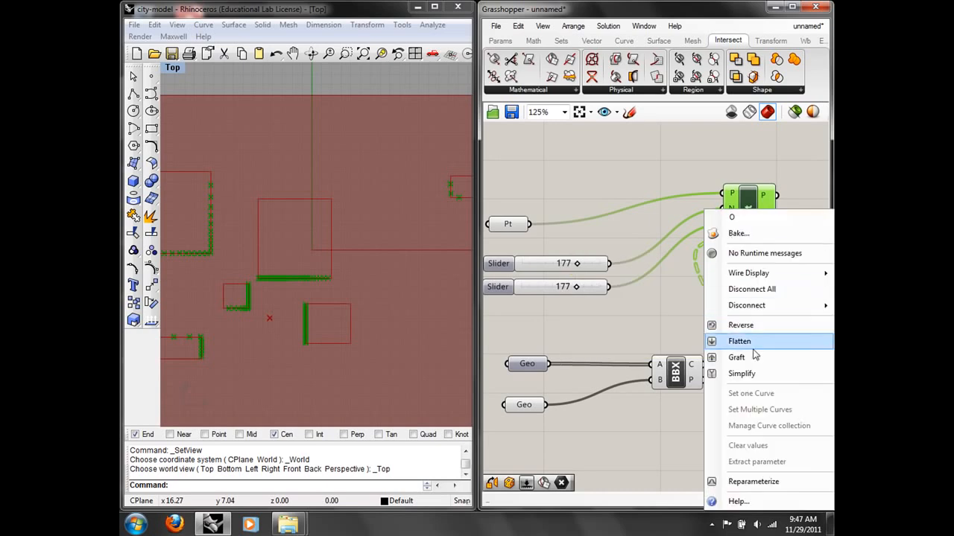
pyautogui.click(749, 341)
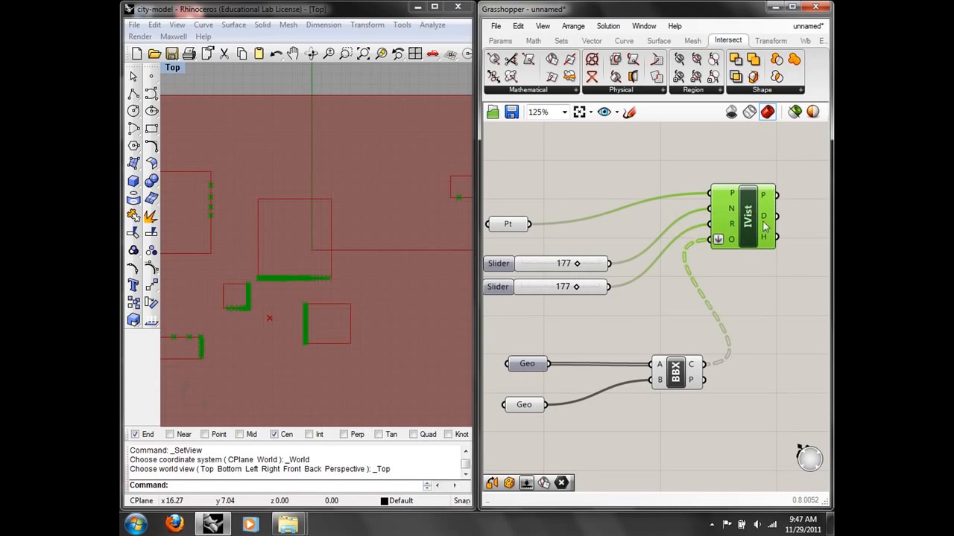
pyautogui.rightClick(737, 245)
pyautogui.click(751, 342)
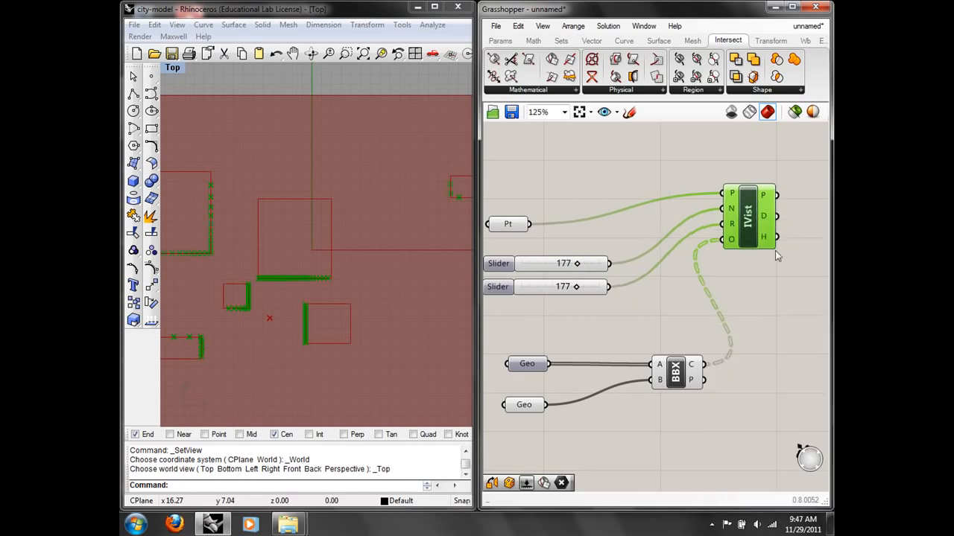
pyautogui.moveTo(766, 200)
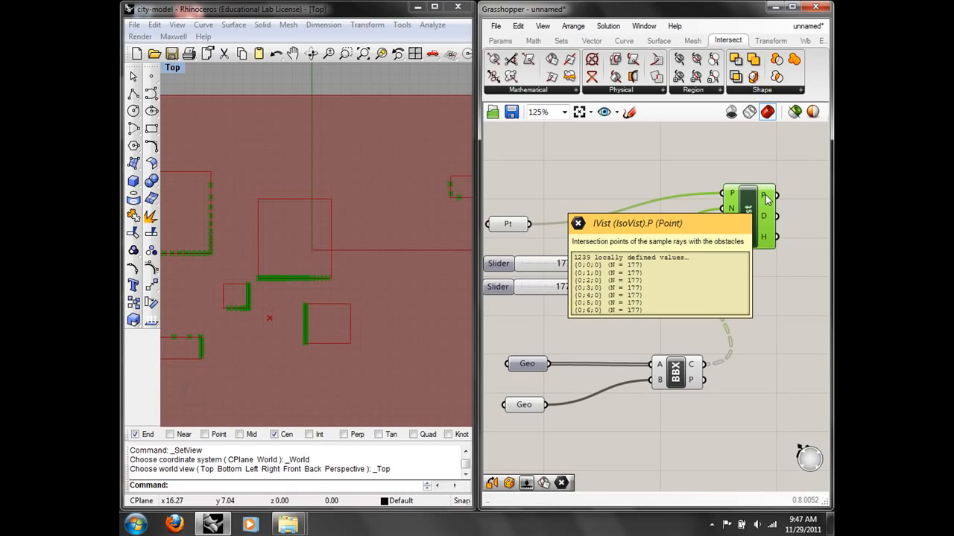
# Flatten the obstacle curves at the IsoVist O input and inspect the P output
pyautogui.moveTo(583, 290)
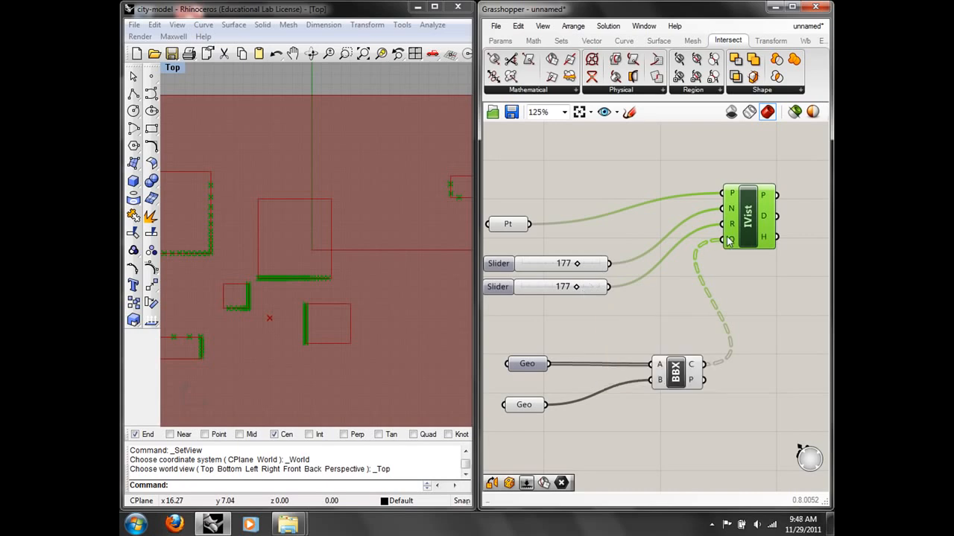
pyautogui.moveTo(728, 240)
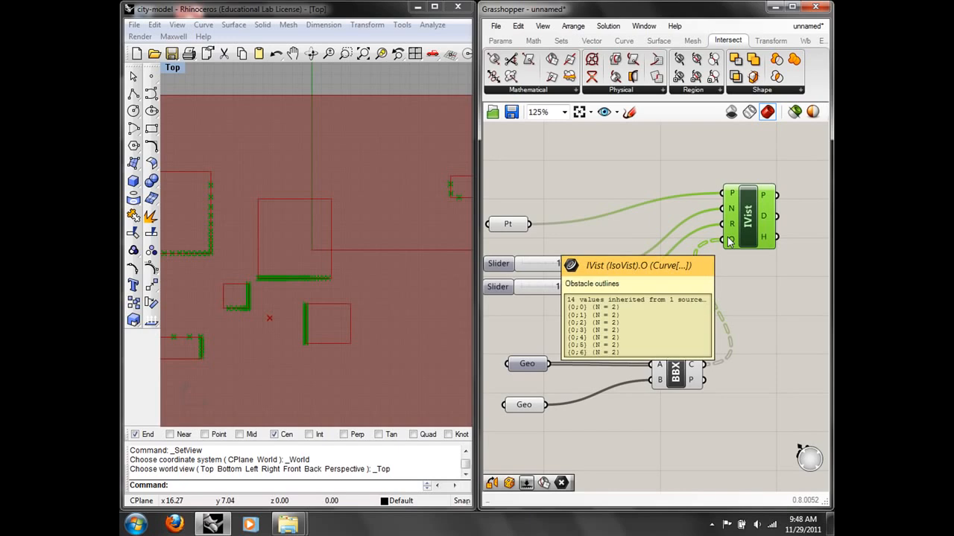
pyautogui.rightClick(767, 197)
pyautogui.click(767, 192)
pyautogui.rightClick(731, 241)
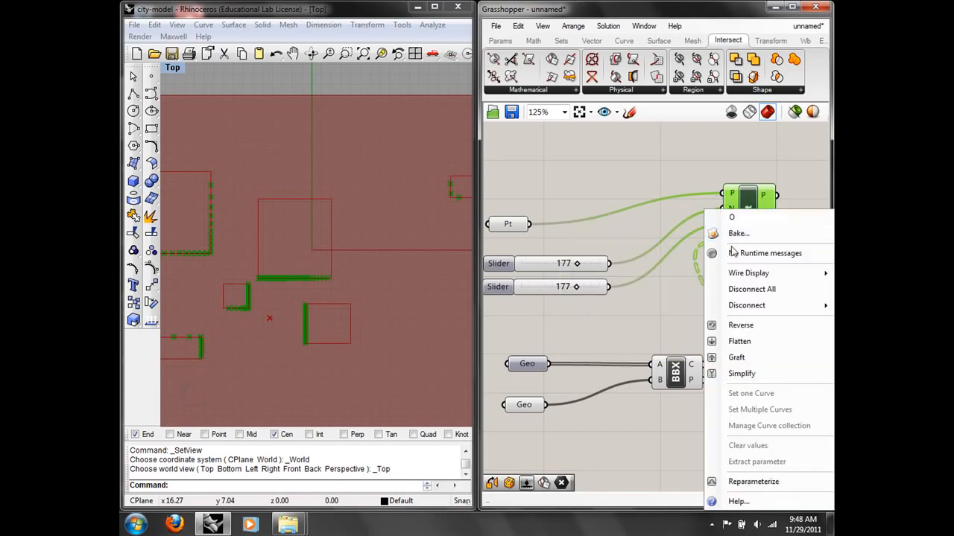
pyautogui.click(739, 341)
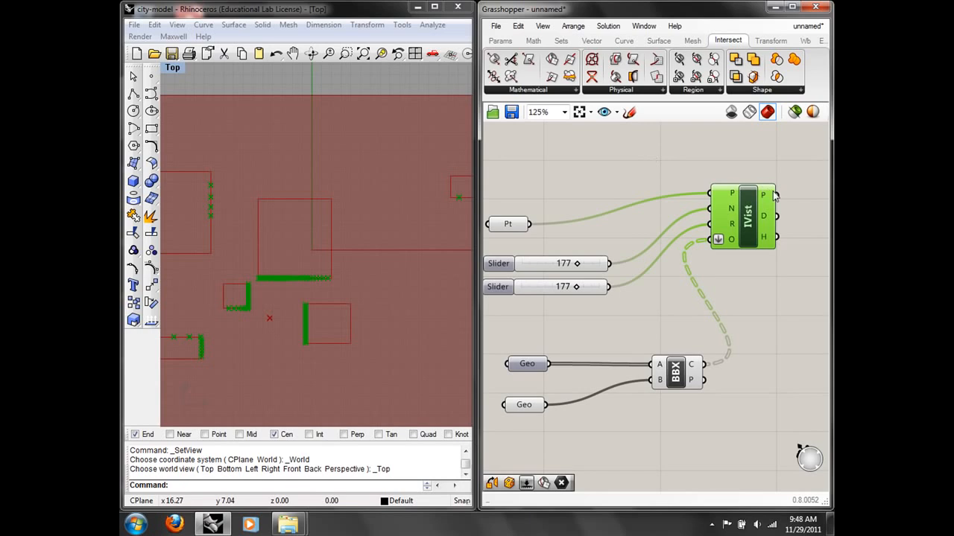
pyautogui.moveTo(766, 198)
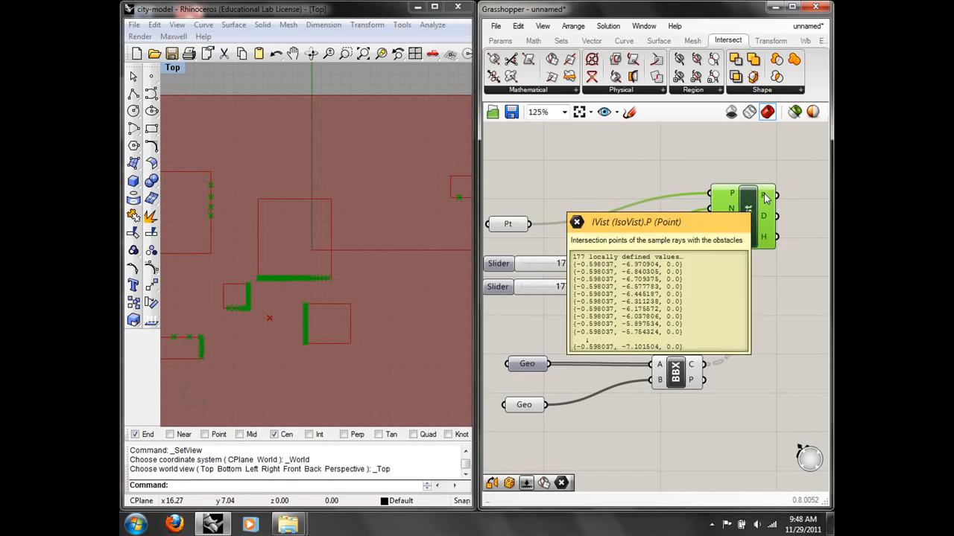
# Add a Line component beside IsoVist and connect the IsoVist P output to its B input
pyautogui.moveTo(786, 290); pyautogui.dragTo(713, 287, button='right')
pyautogui.doubleClick(715, 281)
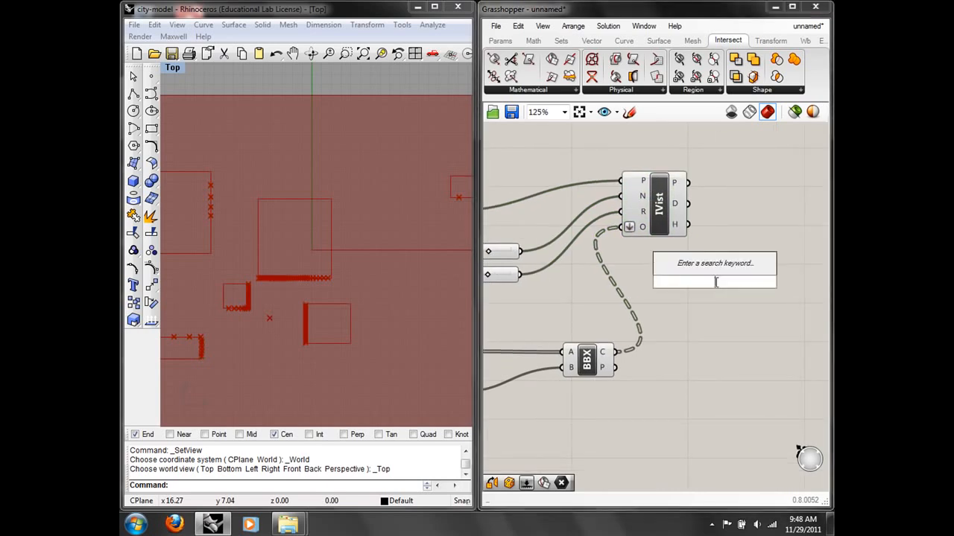
pyautogui.write('line')
pyautogui.press('Return')
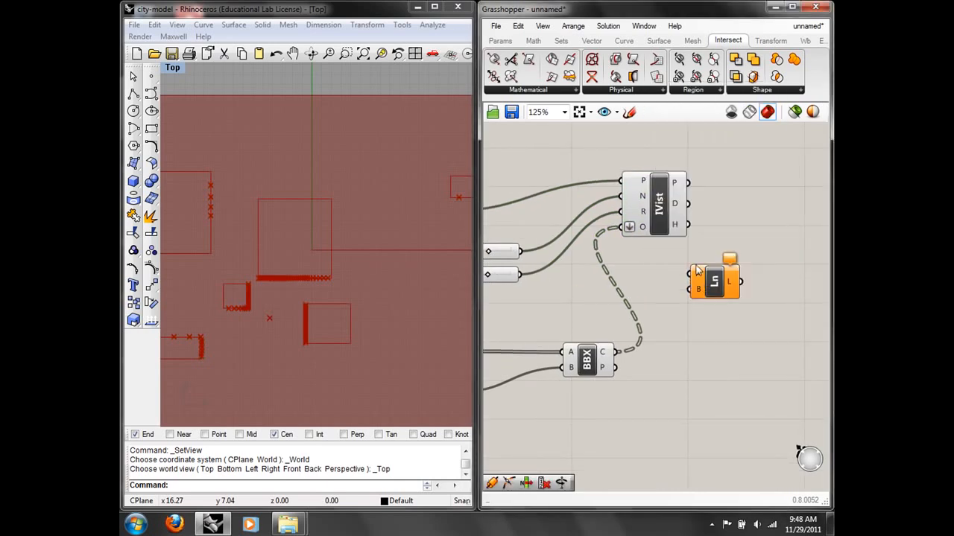
pyautogui.moveTo(721, 283); pyautogui.dragTo(754, 278)
pyautogui.click(712, 211)
pyautogui.moveTo(690, 183); pyautogui.dragTo(736, 267)
pyautogui.moveTo(763, 277); pyautogui.dragTo(771, 279)
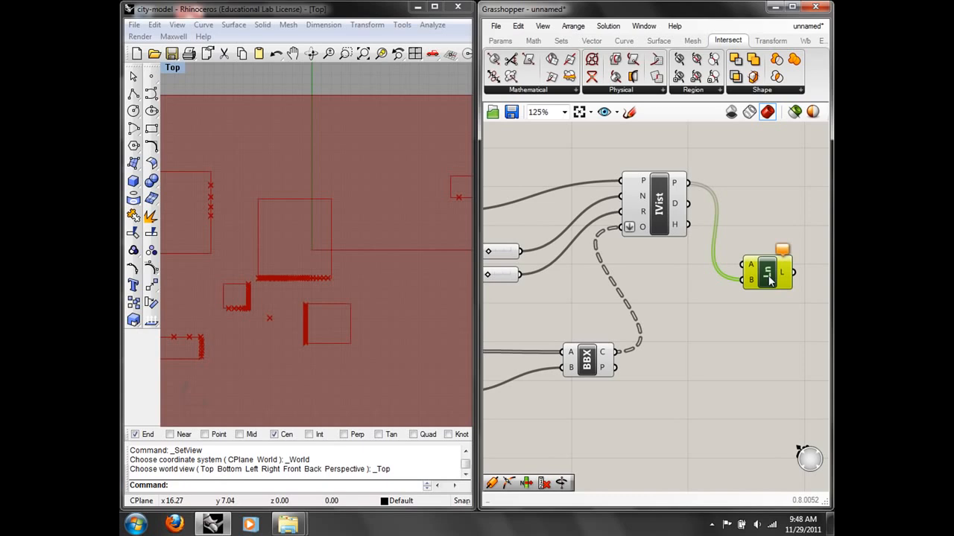
# Connect the viewpoint's Point parameter to the Line component's A input
pyautogui.scroll(-2, 741, 307)
pyautogui.scroll(2, 601, 288)
pyautogui.moveTo(604, 259); pyautogui.dragTo(556, 290, button='right')
pyautogui.scroll(-1, 564, 284)
pyautogui.moveTo(677, 283); pyautogui.dragTo(727, 284, button='right')
pyautogui.click(511, 232)
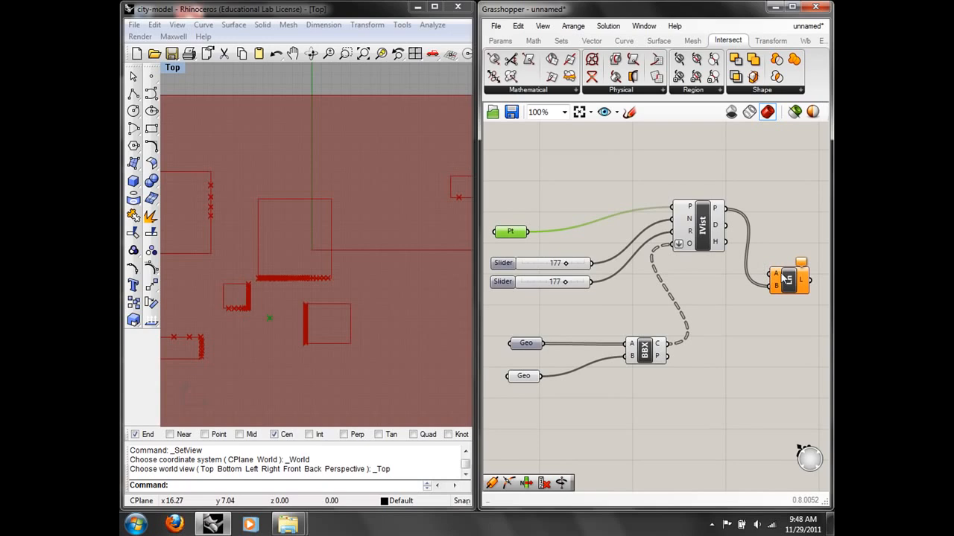
pyautogui.moveTo(528, 232); pyautogui.dragTo(778, 278)
pyautogui.scroll(-4, 302, 237)
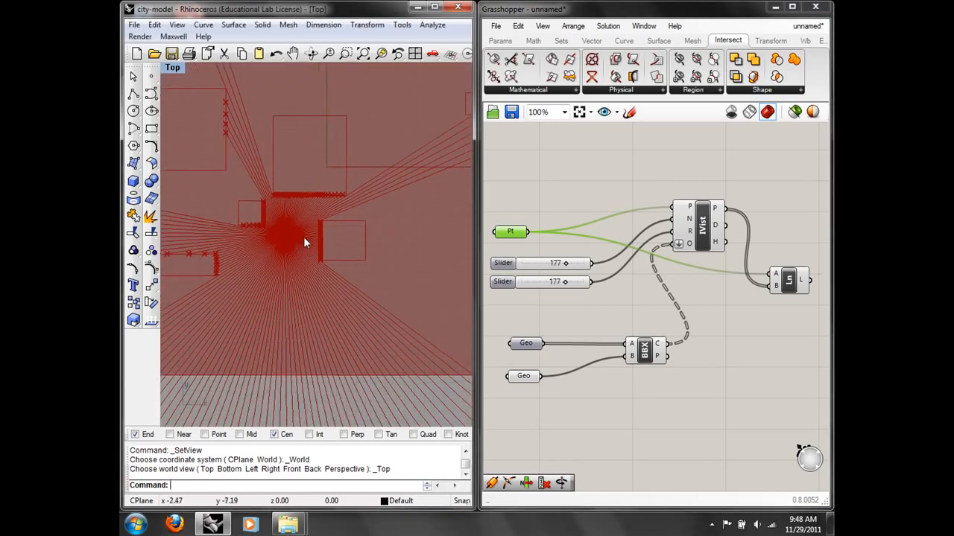
# Reduce the slider feeding the IsoVist R input to 30
pyautogui.scroll(-2, 376, 264)
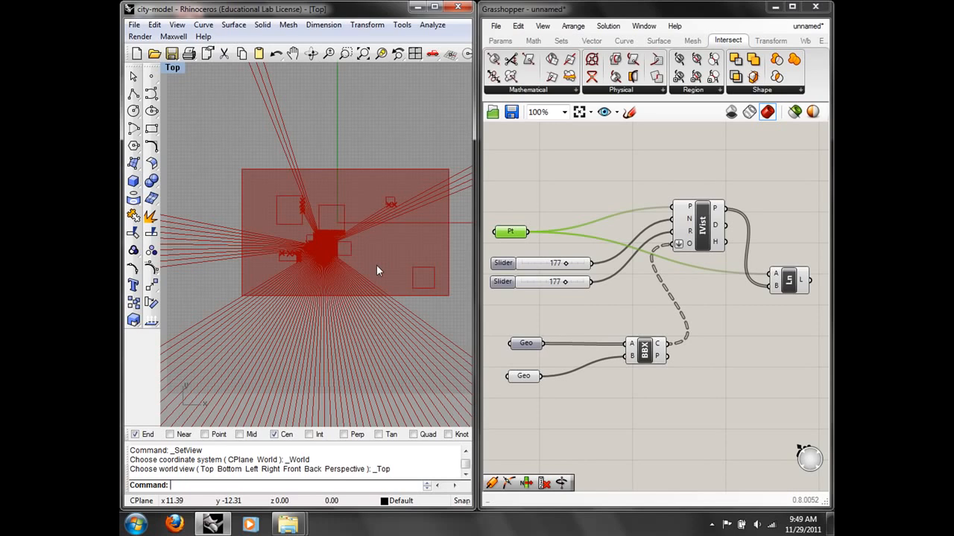
pyautogui.scroll(-5, 376, 265)
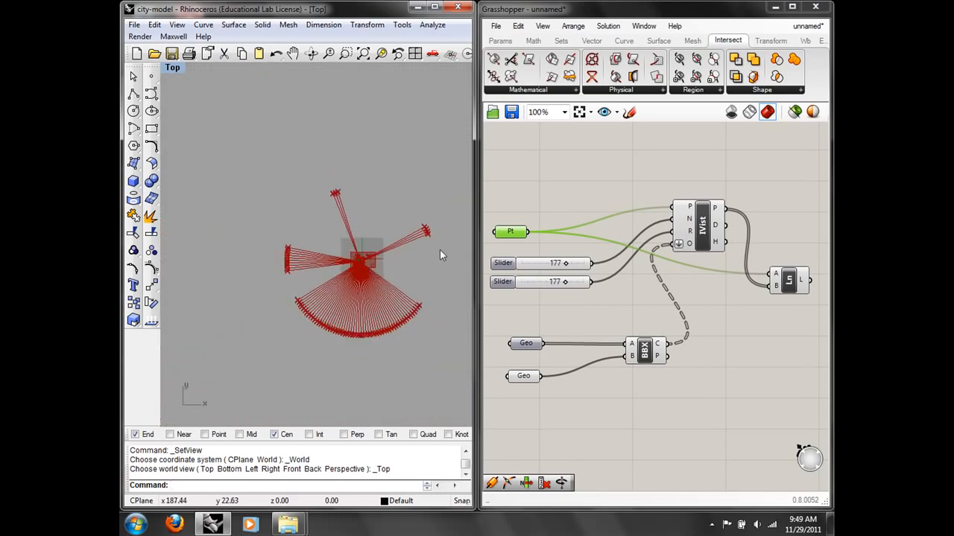
pyautogui.moveTo(567, 284); pyautogui.dragTo(536, 283)
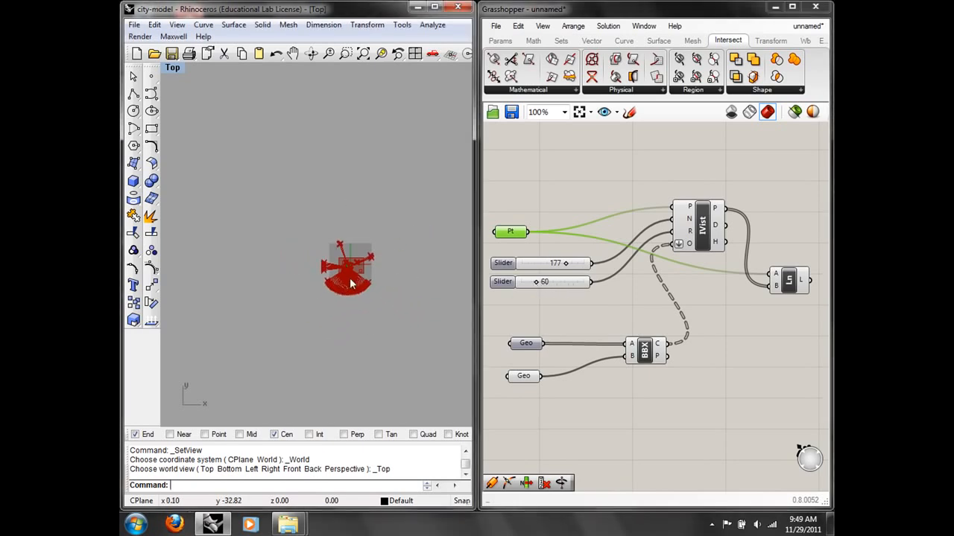
pyautogui.scroll(5, 354, 284)
pyautogui.moveTo(538, 288); pyautogui.dragTo(530, 286)
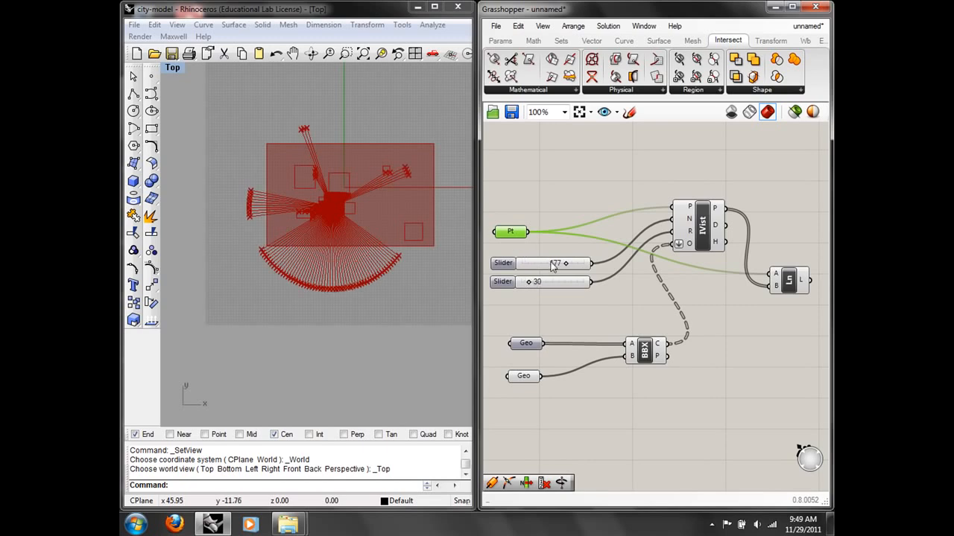
# Try 37 on the slider feeding the IsoVist N input, and settle on 80
pyautogui.moveTo(567, 266); pyautogui.dragTo(531, 266)
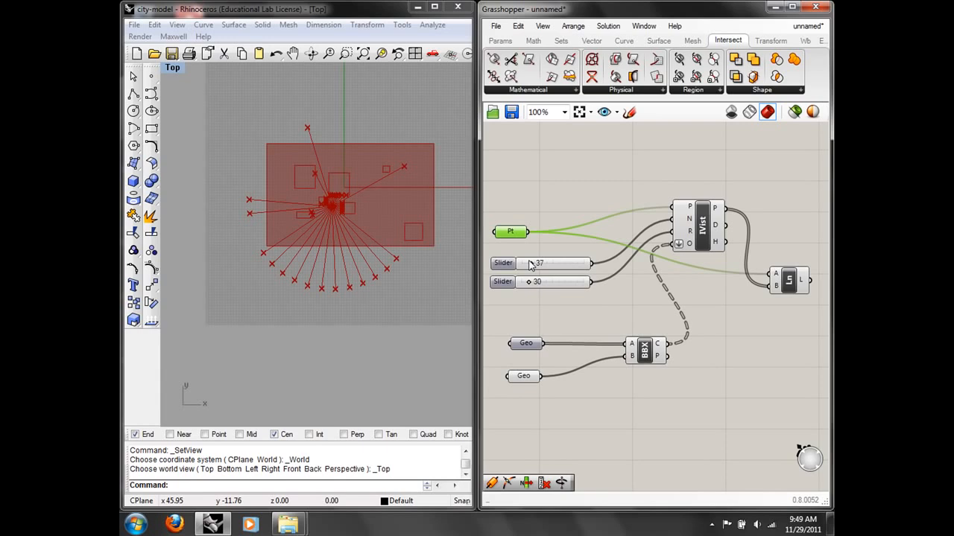
pyautogui.scroll(3, 347, 239)
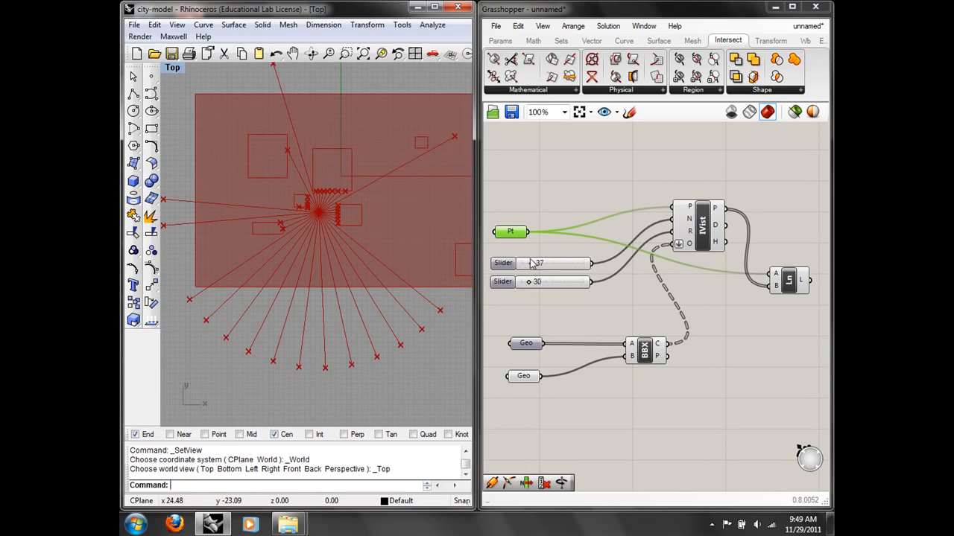
pyautogui.moveTo(530, 264); pyautogui.dragTo(542, 264)
pyautogui.moveTo(344, 239); pyautogui.dragTo(319, 250, button='right')
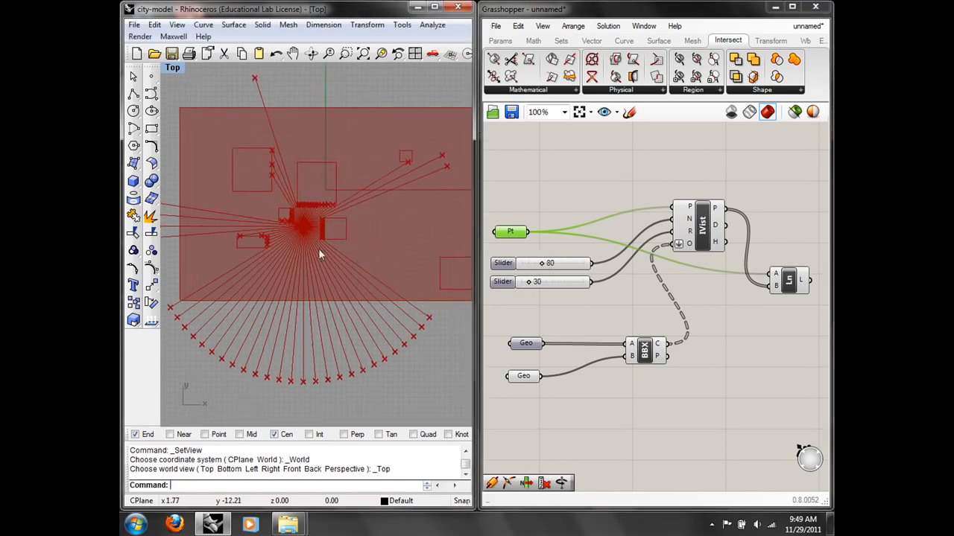
pyautogui.scroll(2, 319, 253)
pyautogui.rightClick(510, 233)
pyautogui.click(553, 396)
pyautogui.scroll(-5, 382, 252)
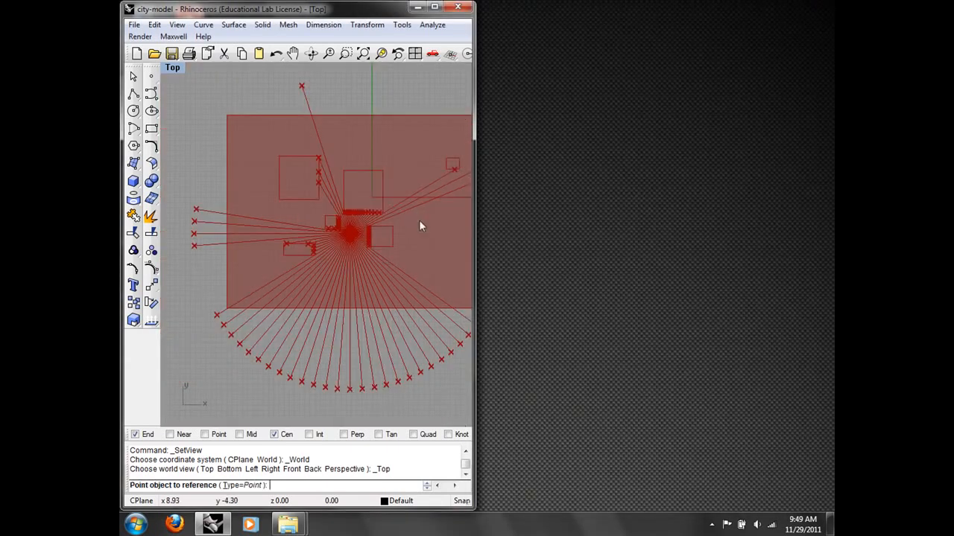
pyautogui.moveTo(420, 221); pyautogui.dragTo(381, 229, button='right')
pyautogui.click(382, 231)
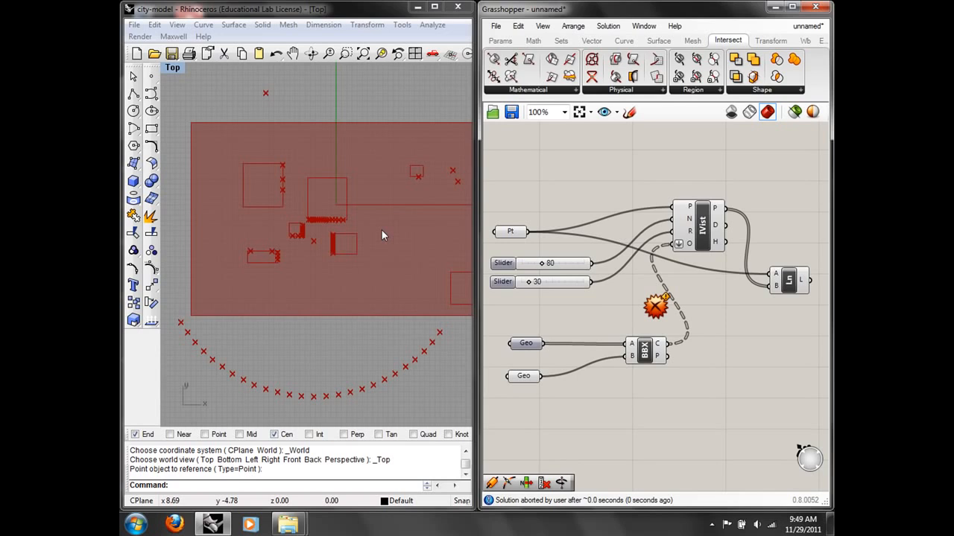
# Show the hidden Rhino objects and move the viewpoint around the buildings, ending between the large and the flat building in the west
pyautogui.hotkey('ctrl', 'alt', 'h')
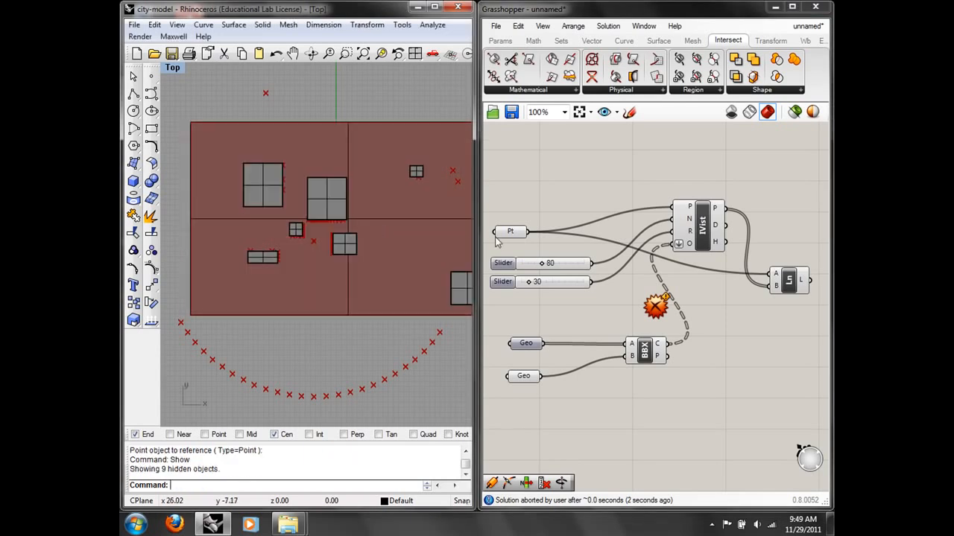
pyautogui.click(314, 243)
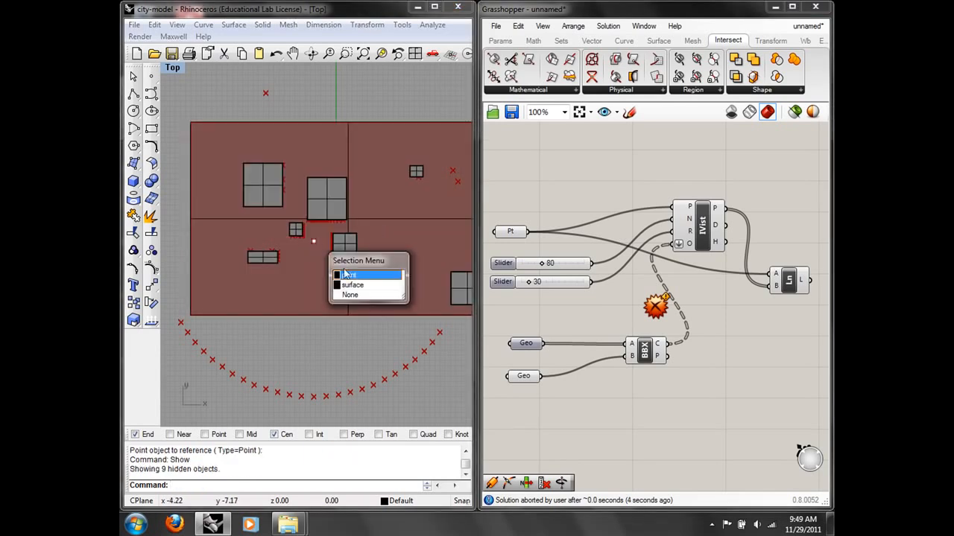
pyautogui.click(348, 276)
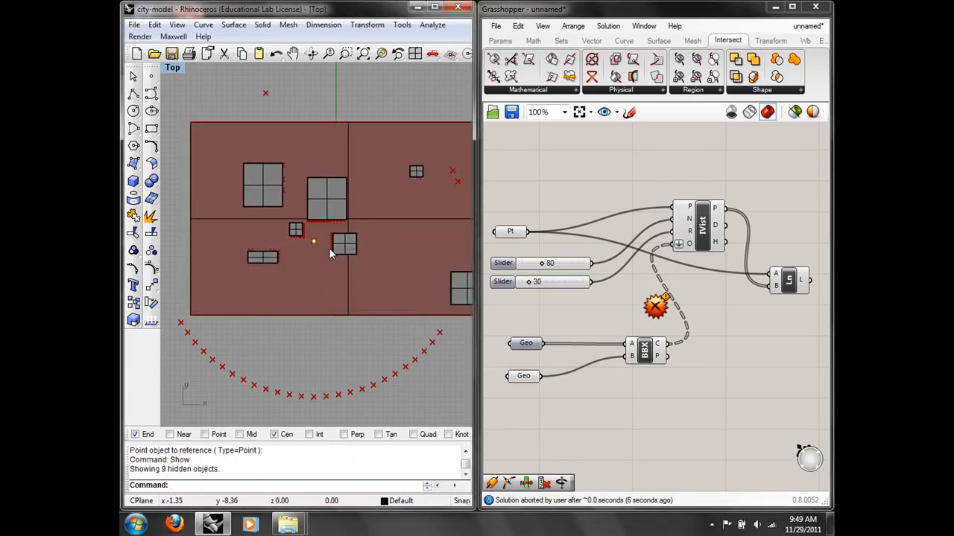
pyautogui.moveTo(313, 241); pyautogui.dragTo(388, 210)
pyautogui.moveTo(386, 211); pyautogui.dragTo(345, 228, button='right')
pyautogui.moveTo(341, 228); pyautogui.dragTo(220, 241)
pyautogui.moveTo(275, 289); pyautogui.dragTo(337, 299, button='right')
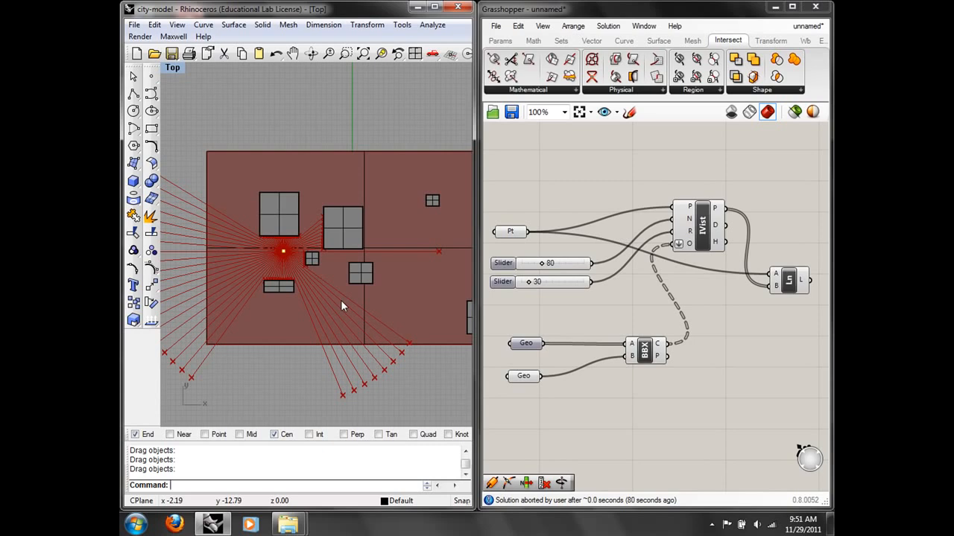
# Delete all components of the isovist definition from the Grasshopper canvas
pyautogui.scroll(-3, 581, 329)
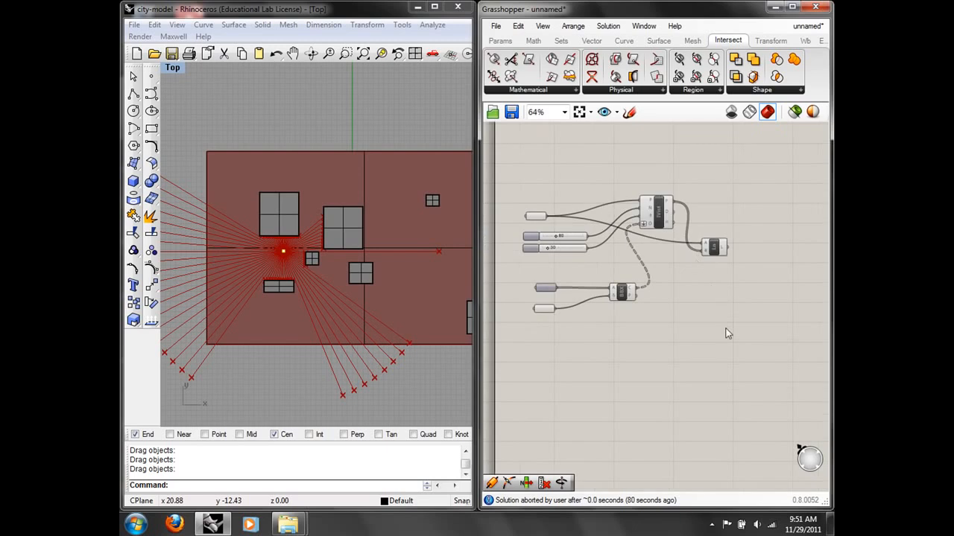
pyautogui.moveTo(749, 354); pyautogui.dragTo(537, 181)
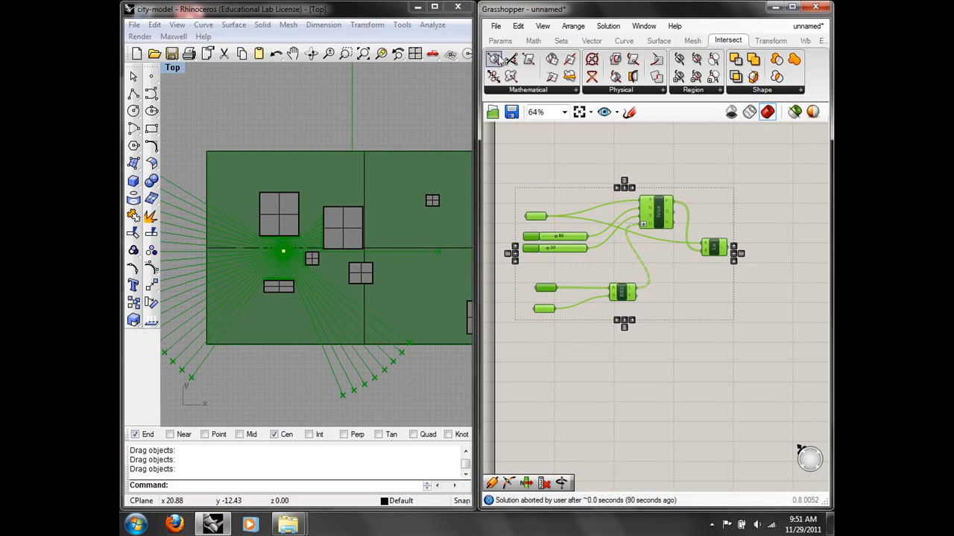
pyautogui.click(519, 26)
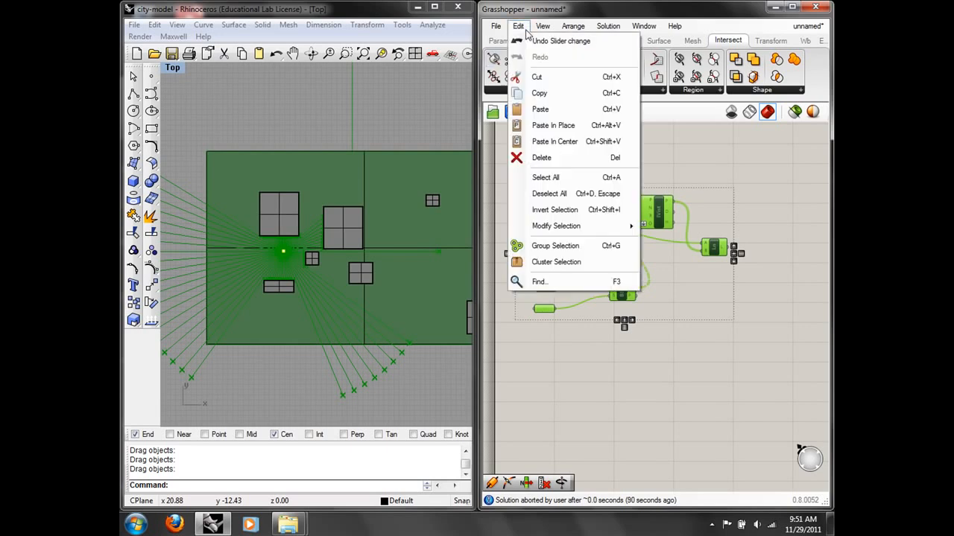
pyautogui.click(540, 157)
# Switch the Rhino viewport to Perspective and show the buildings from above at an angle
pyautogui.click(173, 68)
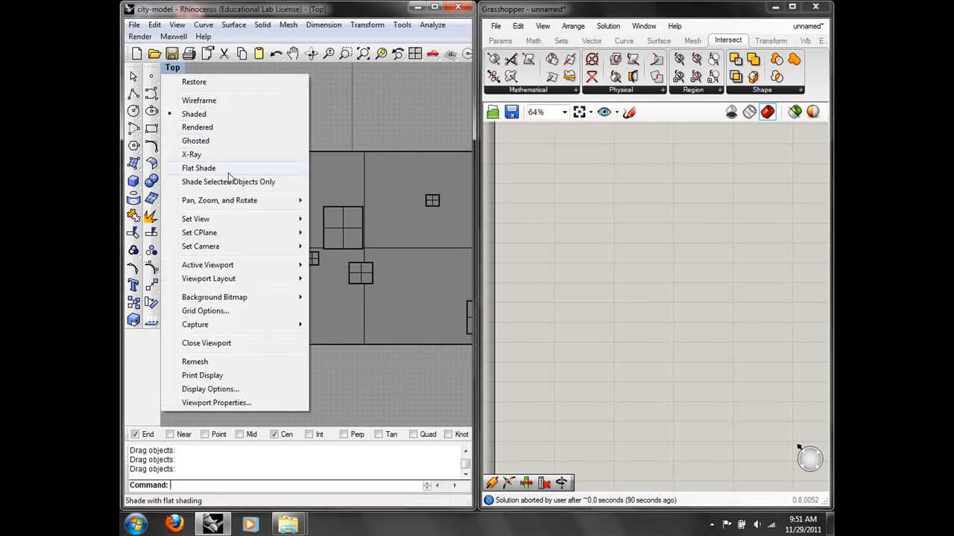
pyautogui.moveTo(233, 218)
pyautogui.click(348, 319)
pyautogui.moveTo(347, 300); pyautogui.dragTo(370, 300, button='right')
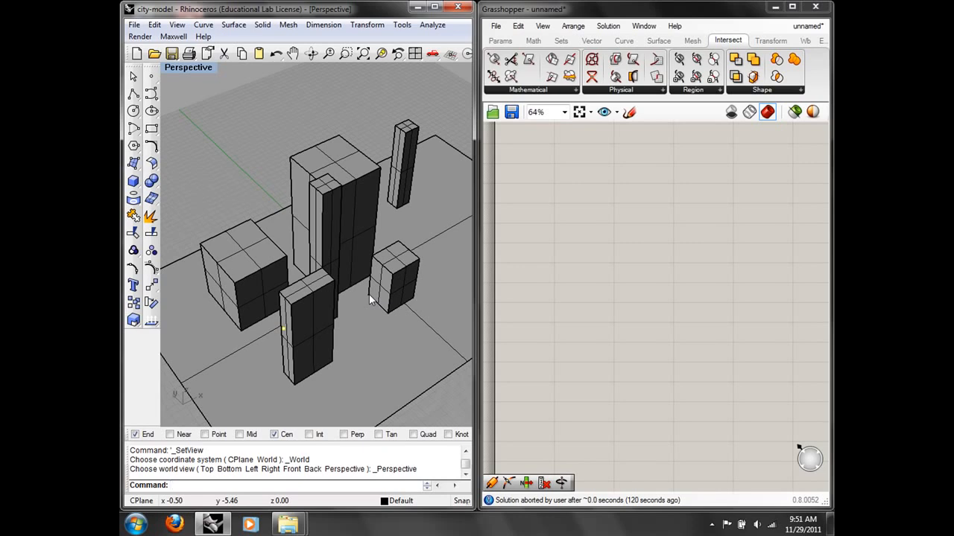
pyautogui.moveTo(369, 294)
pyautogui.mouseDown(button='right')
pyautogui.moveTo(443, 342)
pyautogui.moveTo(402, 284)
pyautogui.moveTo(373, 284)
pyautogui.mouseUp(button='right')
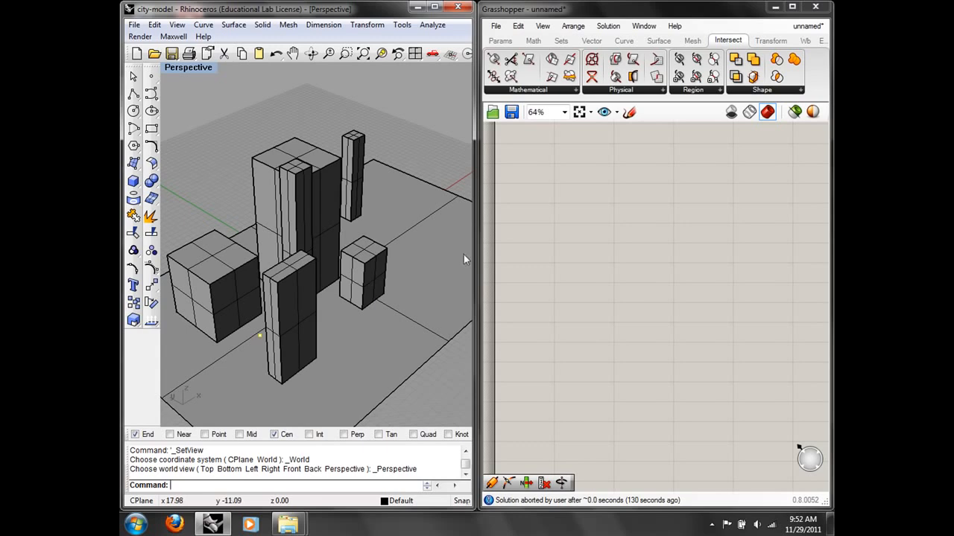
# Add a Geometry parameter to the empty Grasshopper canvas
pyautogui.doubleClick(592, 248)
pyautogui.write('geo')
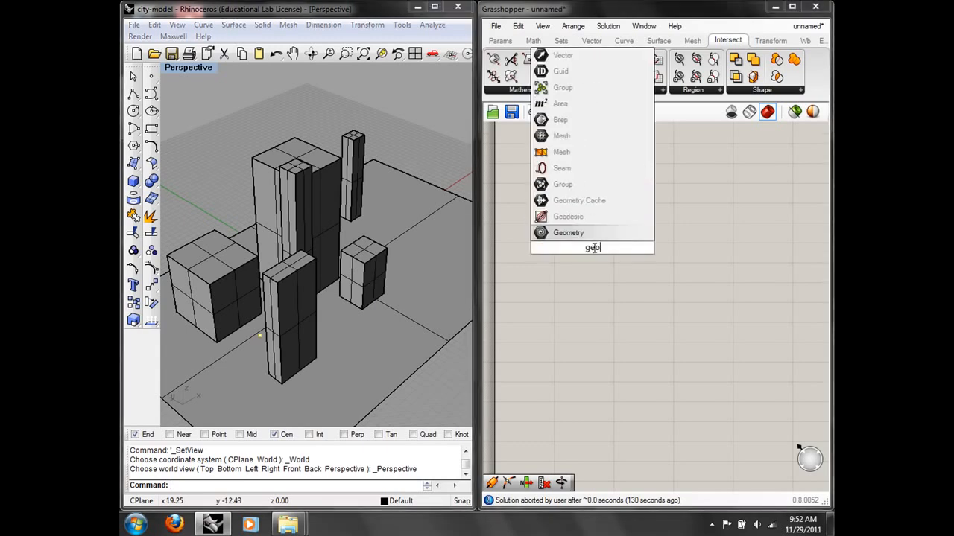
pyautogui.press('Return')
pyautogui.scroll(3, 573, 251)
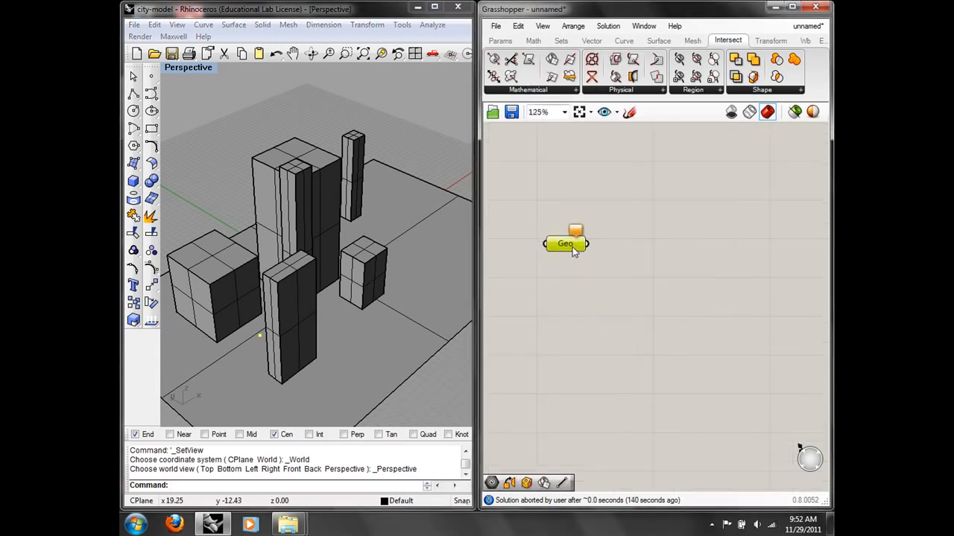
# Reference the six clustered buildings as multiple geometries in the Geometry parameter and hide the originals in Rhino
pyautogui.rightClick(562, 244)
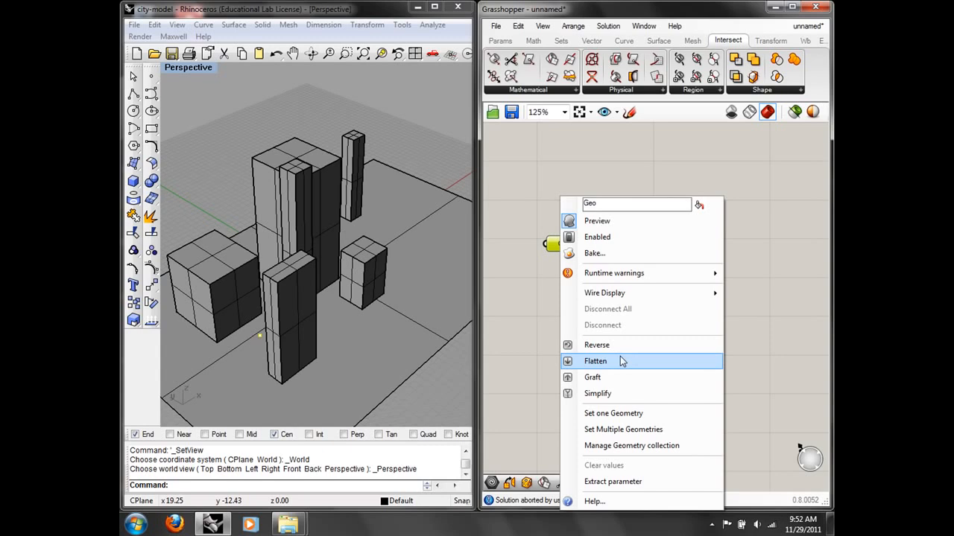
pyautogui.click(673, 429)
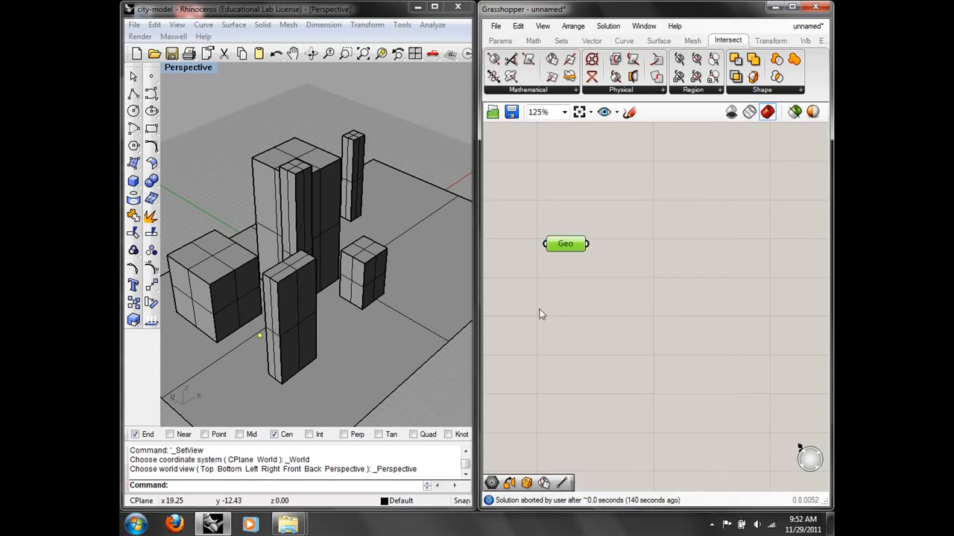
pyautogui.click(363, 261)
pyautogui.click(354, 192)
pyautogui.click(324, 191)
pyautogui.click(292, 208)
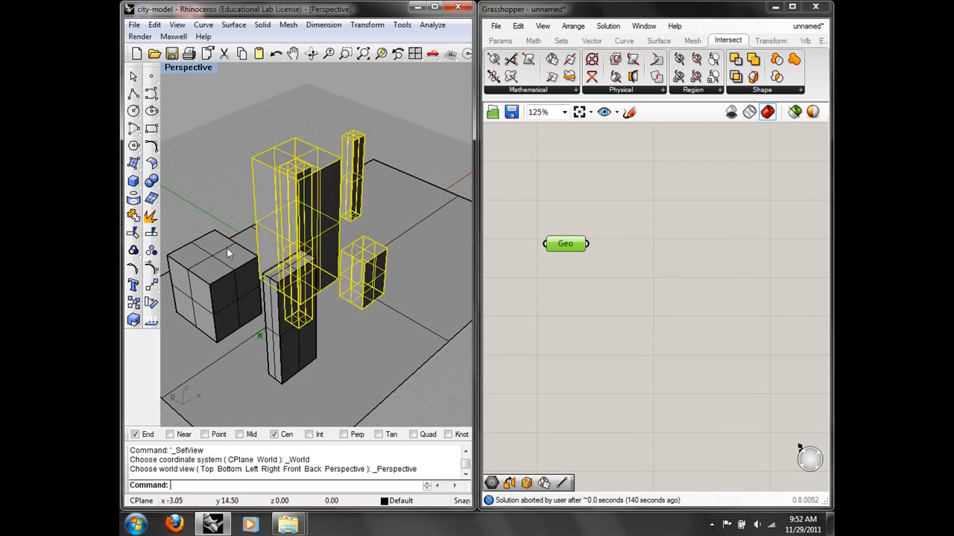
pyautogui.click(227, 251)
pyautogui.click(274, 326)
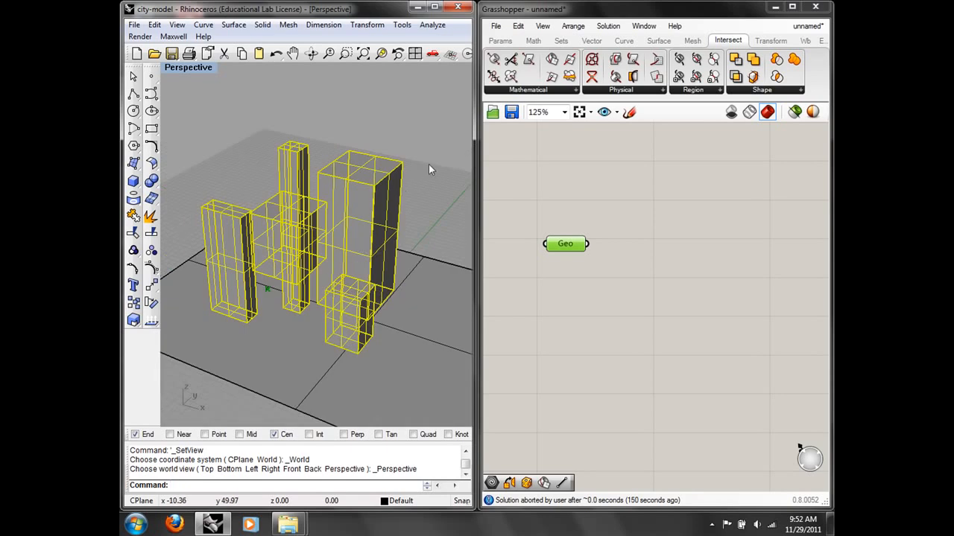
pyautogui.rightClick(569, 246)
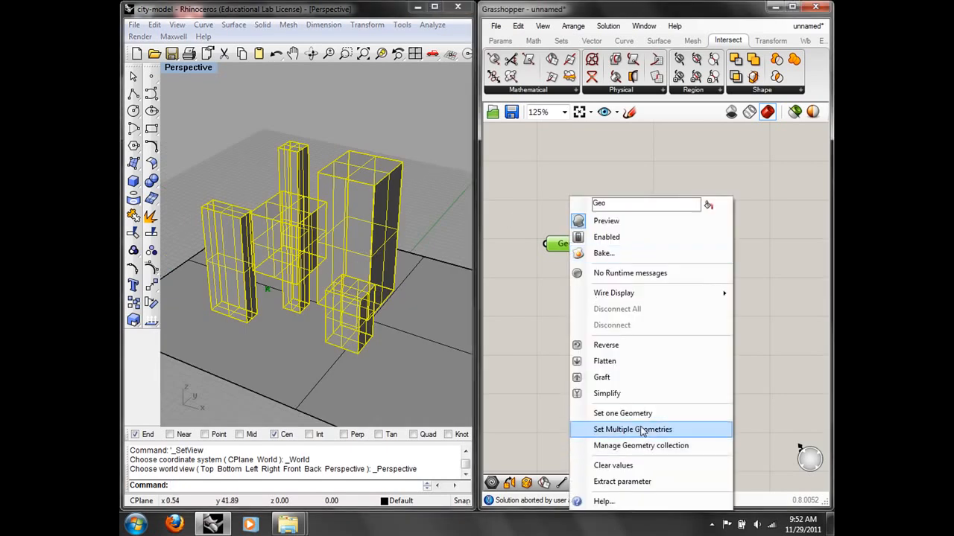
pyautogui.click(641, 429)
pyautogui.hotkey('ctrl', 'h')
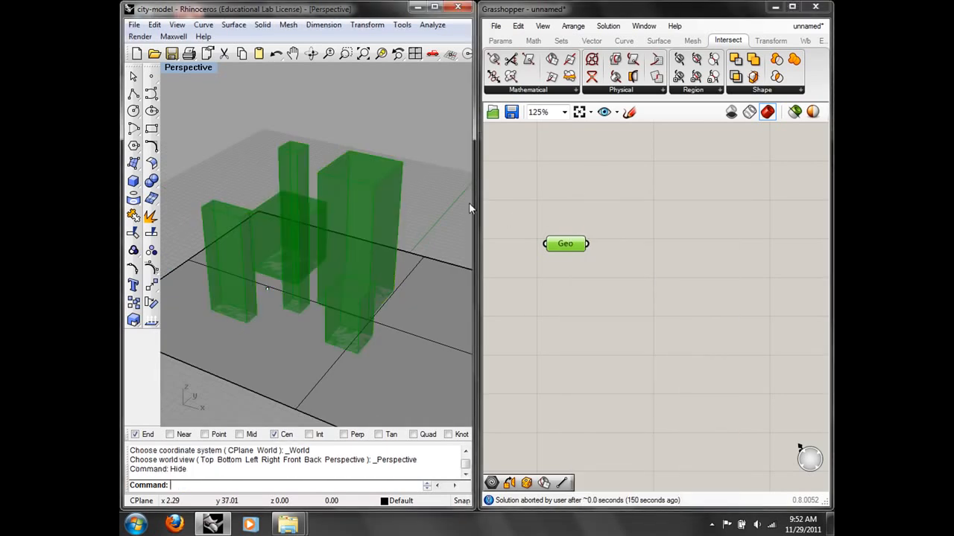
pyautogui.moveTo(449, 204); pyautogui.dragTo(216, 255, button='right')
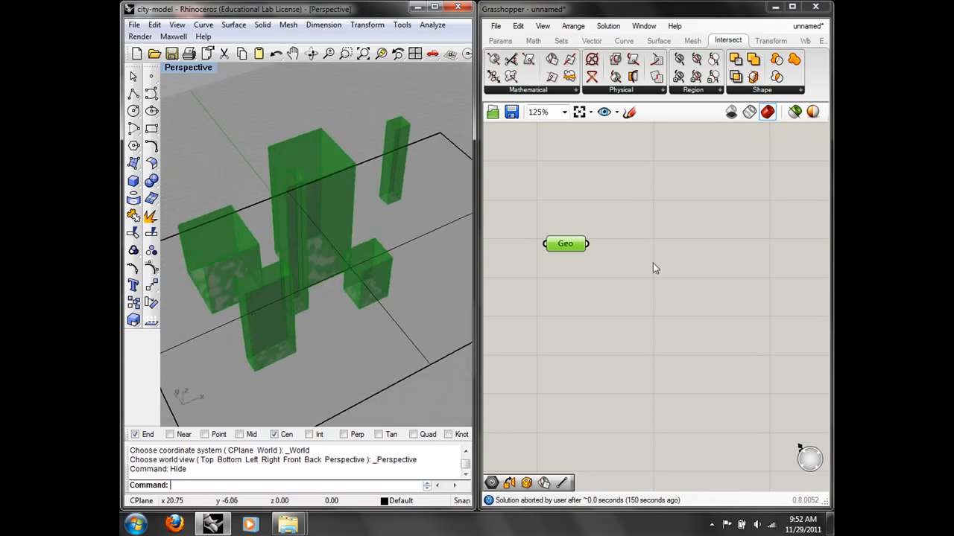
pyautogui.click(642, 269)
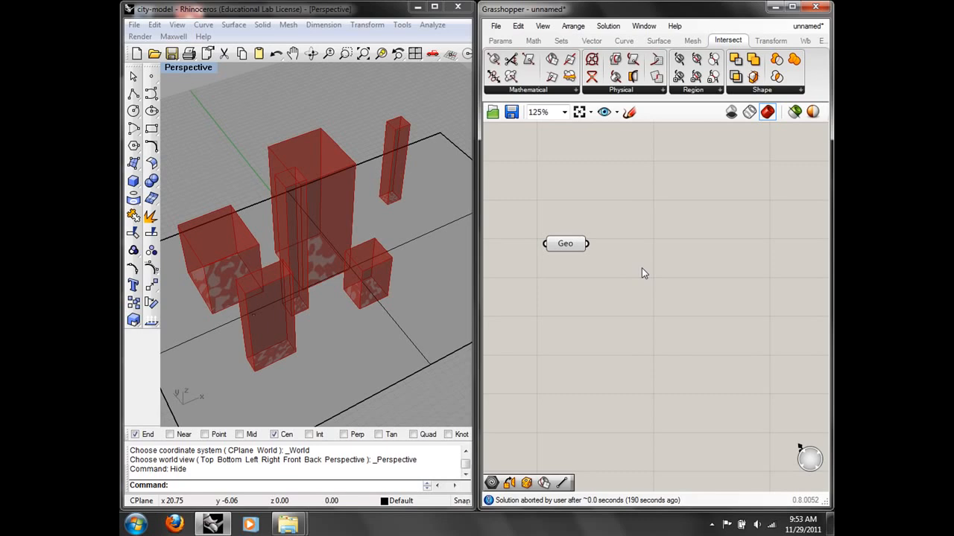
pyautogui.moveTo(235, 276); pyautogui.dragTo(311, 256, button='right')
pyautogui.click(452, 185)
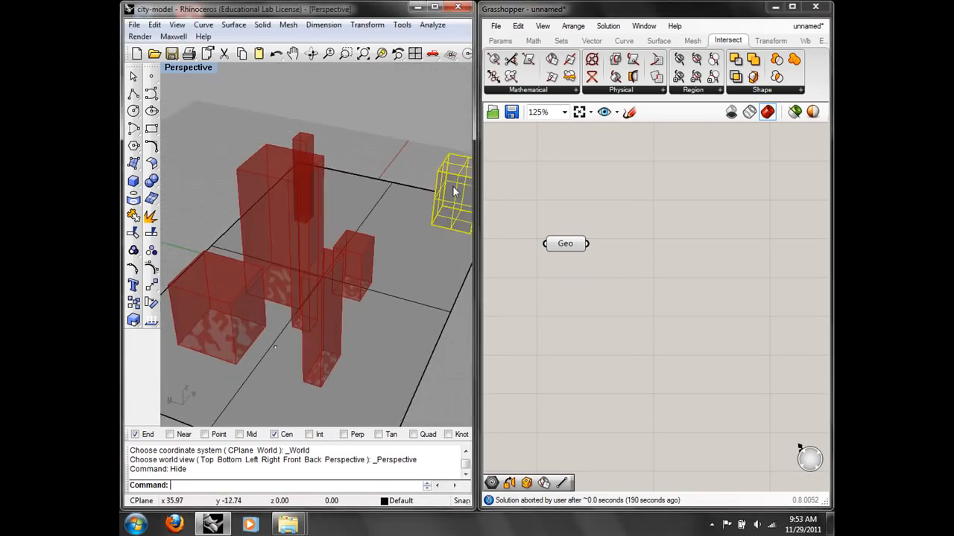
pyautogui.click(391, 158)
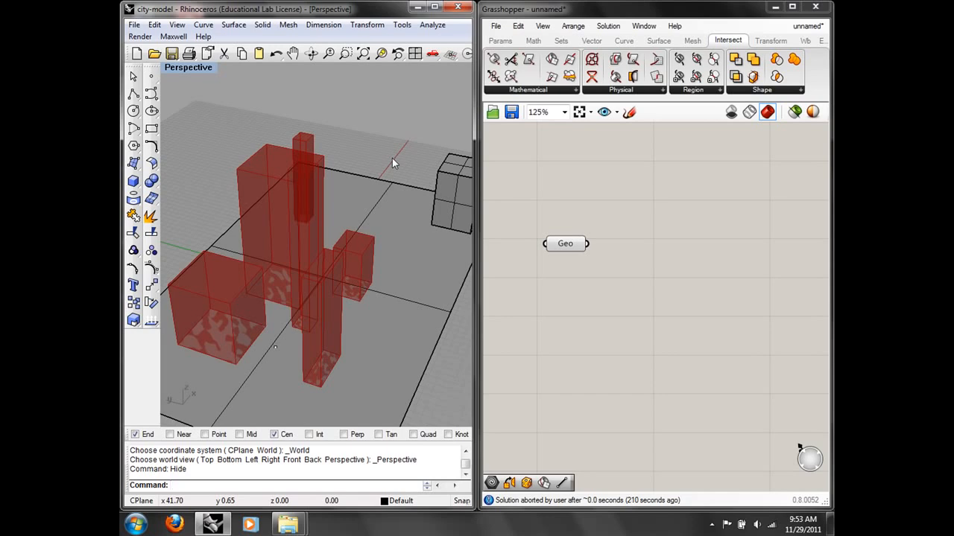
# Add a Bounding Box component beside the Geometry parameter on the Grasshopper canvas
pyautogui.moveTo(657, 219); pyautogui.dragTo(612, 206, button='right')
pyautogui.moveTo(251, 267); pyautogui.dragTo(302, 268, button='right')
pyautogui.doubleClick(601, 269)
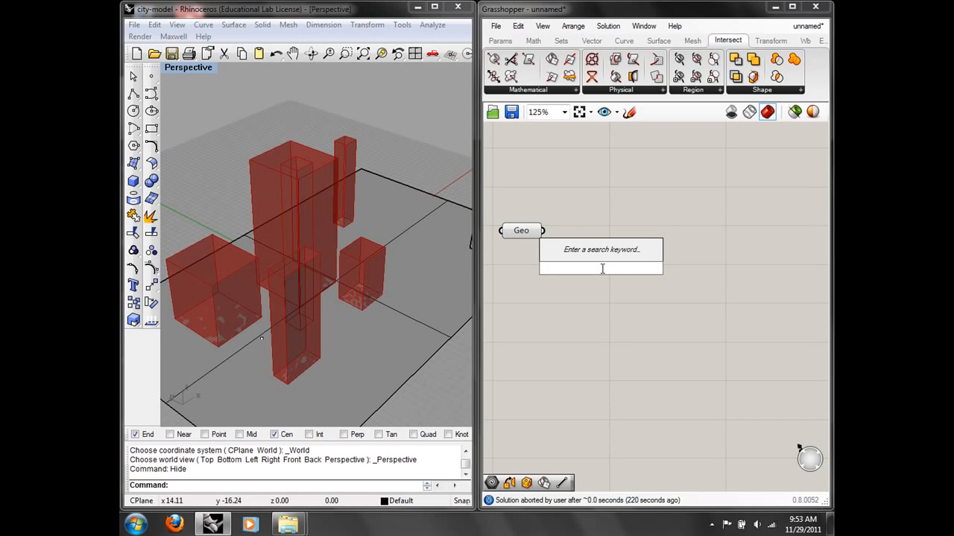
pyautogui.write('boun')
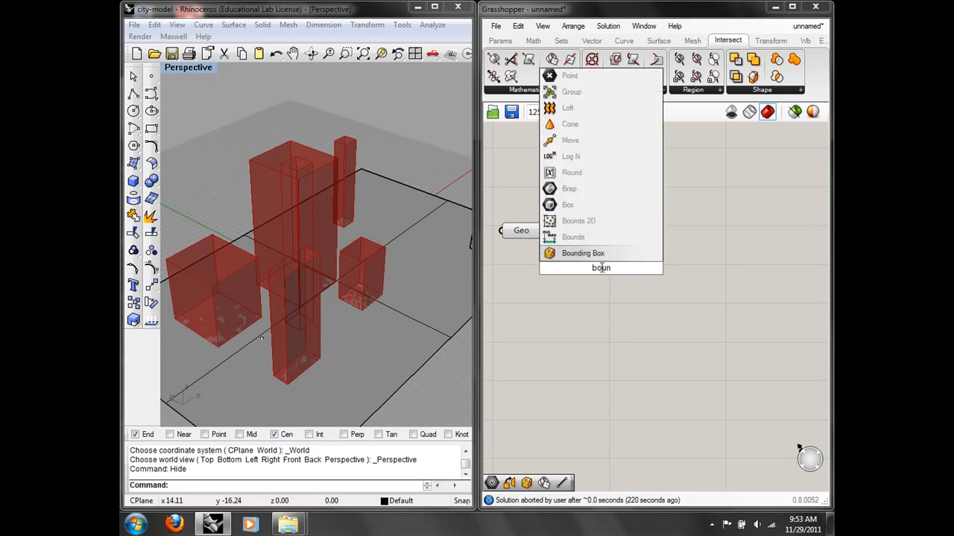
pyautogui.click(588, 255)
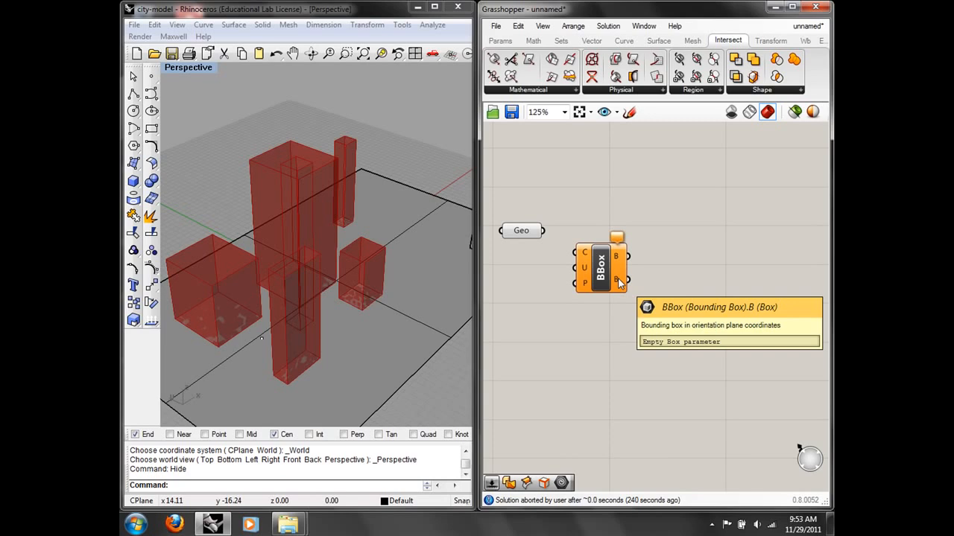
# Draw a solid torus on the empty ground outside the city model in Rhino
pyautogui.moveTo(428, 243); pyautogui.dragTo(246, 232, button='right')
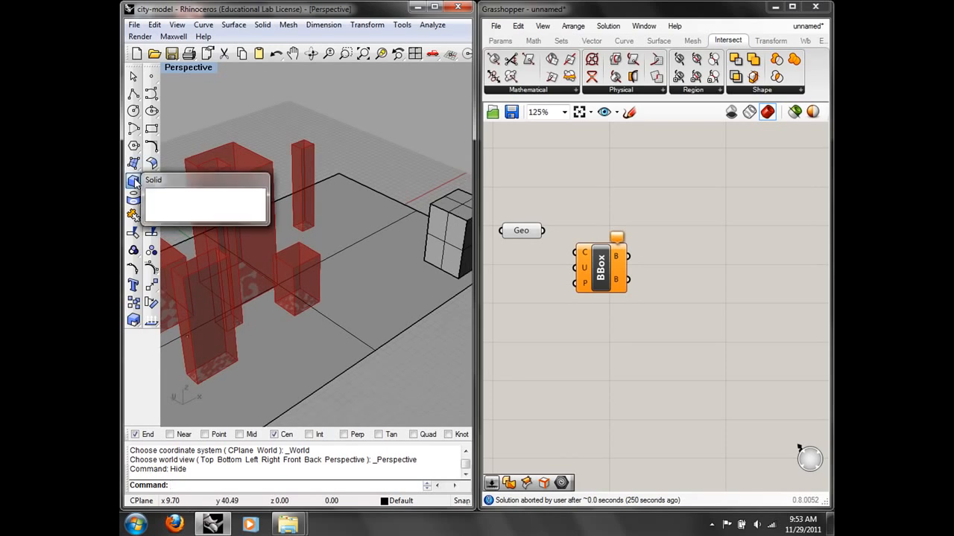
pyautogui.click(189, 213)
pyautogui.scroll(-6, 324, 289)
pyautogui.keyDown('shift'); pyautogui.moveTo(444, 240); pyautogui.dragTo(353, 242, button='right'); pyautogui.keyUp('shift')
pyautogui.click(337, 214)
pyautogui.press('Return')
pyautogui.scroll(8, 357, 208)
pyautogui.keyDown('shift'); pyautogui.moveTo(357, 208); pyautogui.dragTo(356, 313, button='right'); pyautogui.keyUp('shift')
pyautogui.click(356, 313)
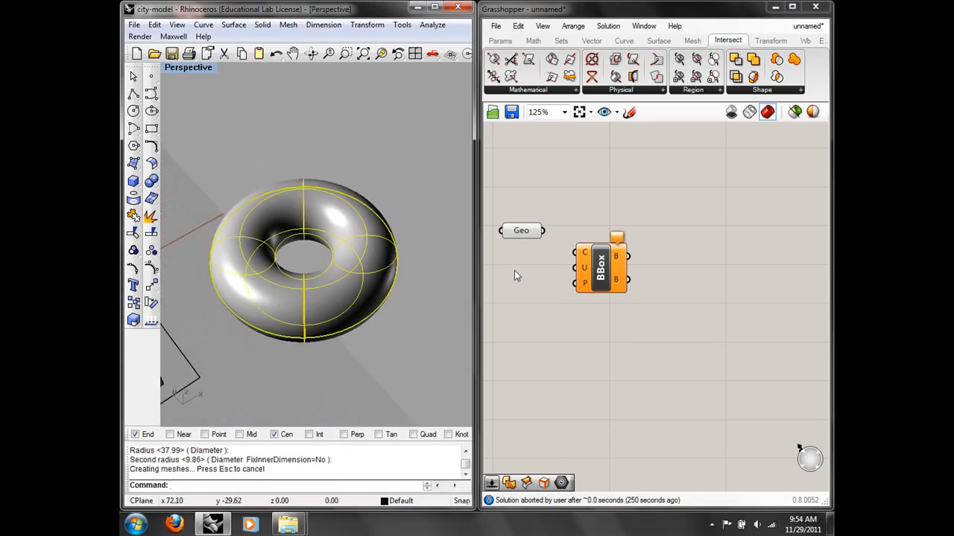
# Set the torus as the single geometry of the Geometry parameter and hide the original in Rhino
pyautogui.rightClick(522, 230)
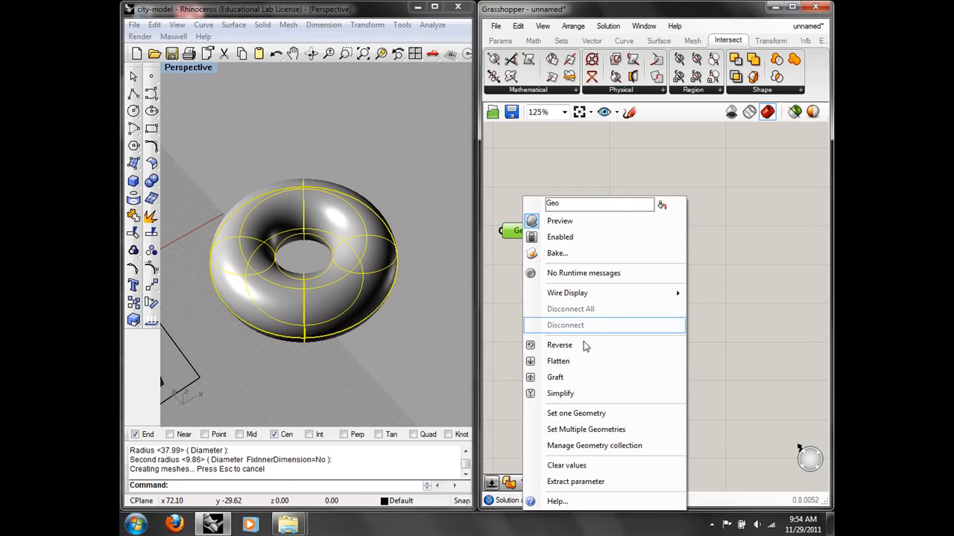
pyautogui.click(581, 415)
pyautogui.click(326, 290)
pyautogui.moveTo(326, 292); pyautogui.dragTo(385, 204, button='right')
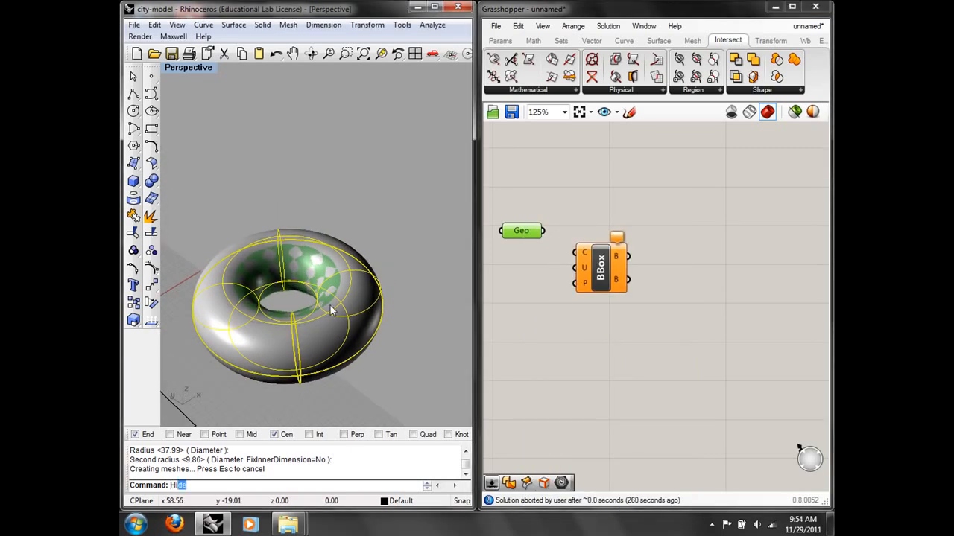
pyautogui.press('Return')
# Connect the Geometry parameter holding the torus to the content input (C) of the Bounding Box component
pyautogui.moveTo(329, 304); pyautogui.dragTo(322, 252, button='right')
pyautogui.scroll(7, 328, 268)
pyautogui.scroll(-5, 329, 273)
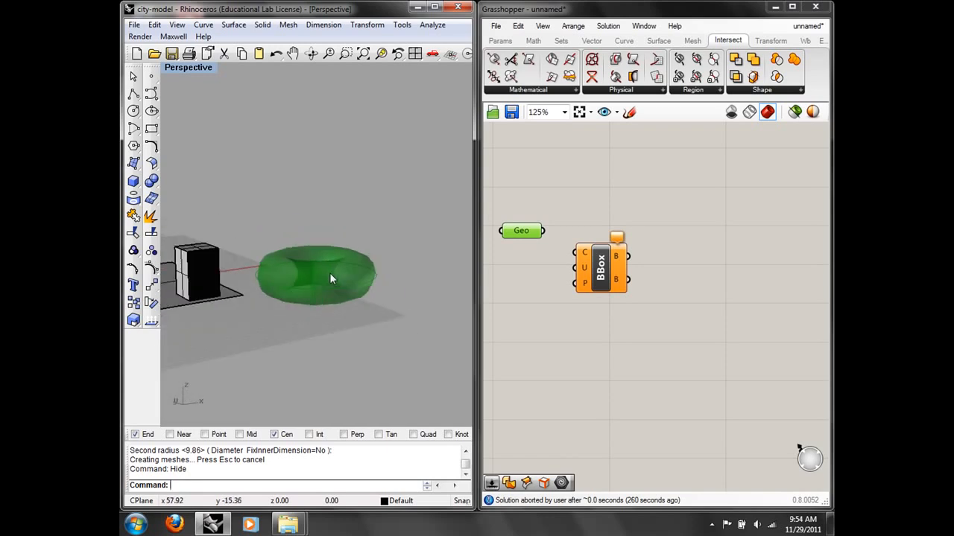
pyautogui.moveTo(544, 231); pyautogui.dragTo(575, 253)
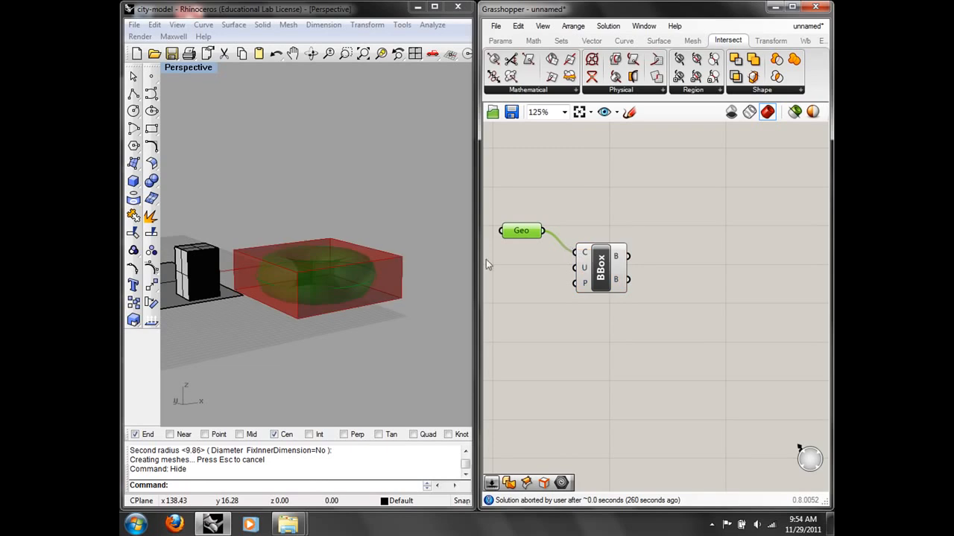
pyautogui.moveTo(360, 269); pyautogui.dragTo(361, 293, button='right')
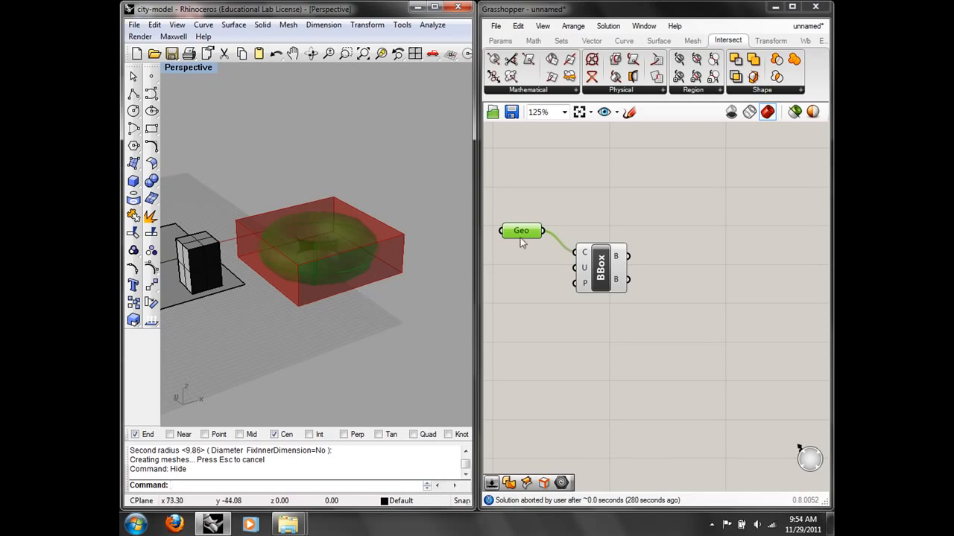
# Show the hidden Rhino objects again and delete both the Geometry parameter and the torus
pyautogui.click(353, 248)
pyautogui.click(517, 26)
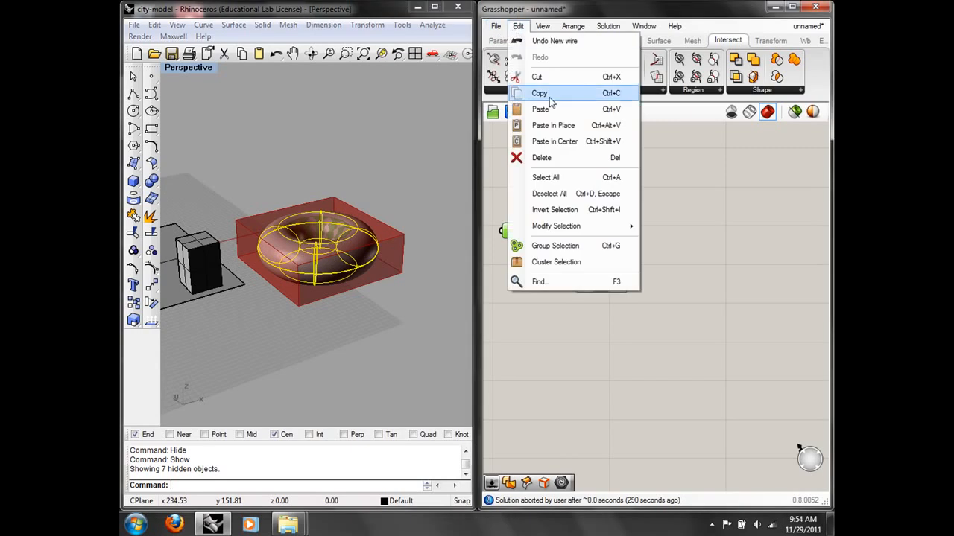
pyautogui.click(548, 157)
pyautogui.click(331, 264)
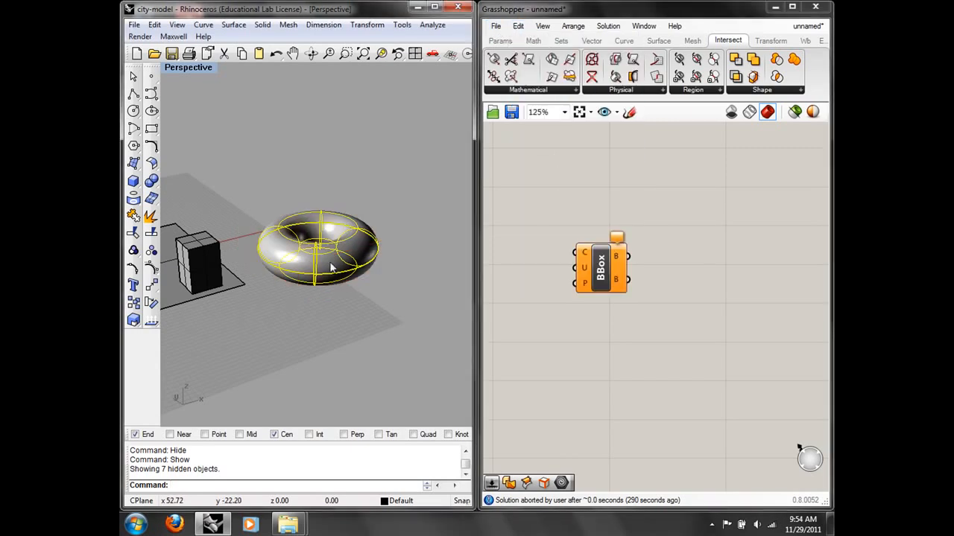
pyautogui.click(154, 25)
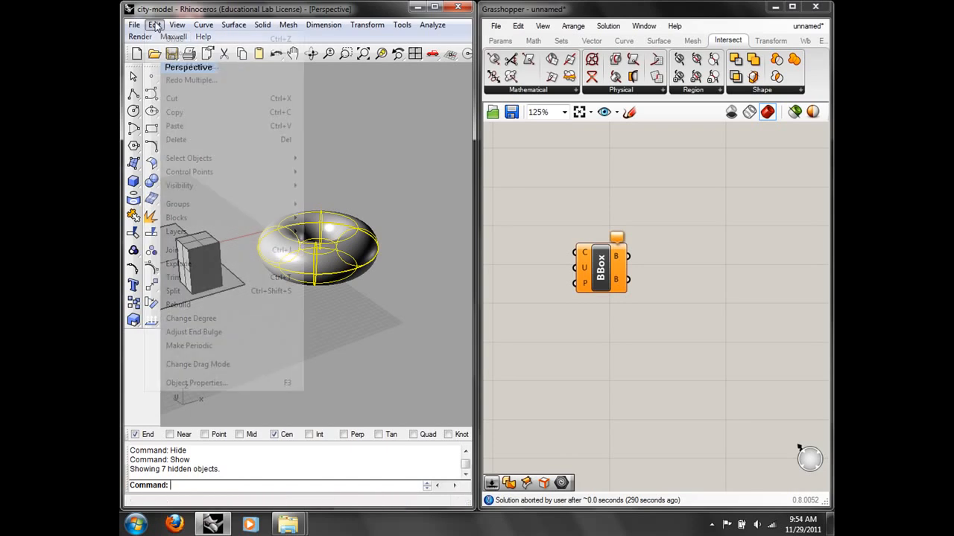
pyautogui.click(176, 140)
# Add a new Geometry parameter in front of the Bounding Box component
pyautogui.doubleClick(535, 222)
pyautogui.write('geo')
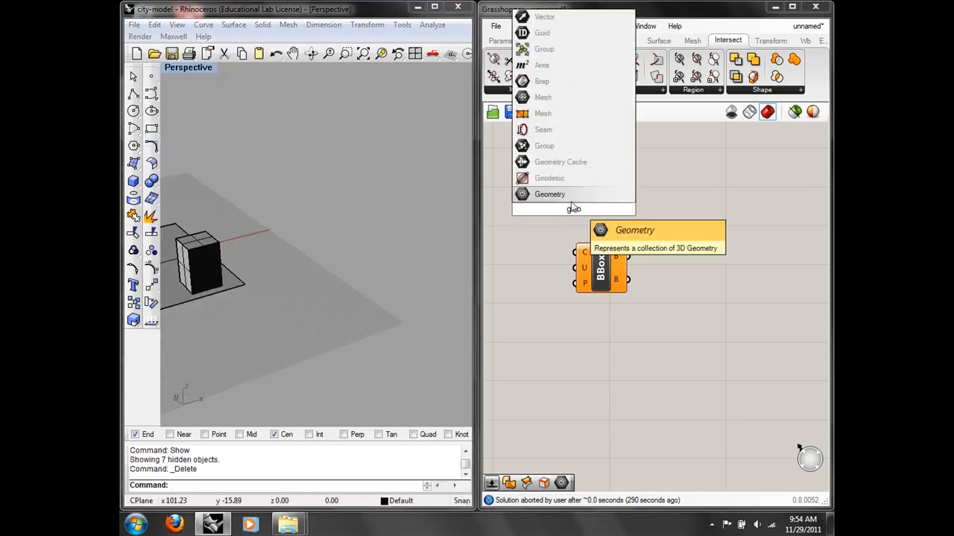
pyautogui.press('Return')
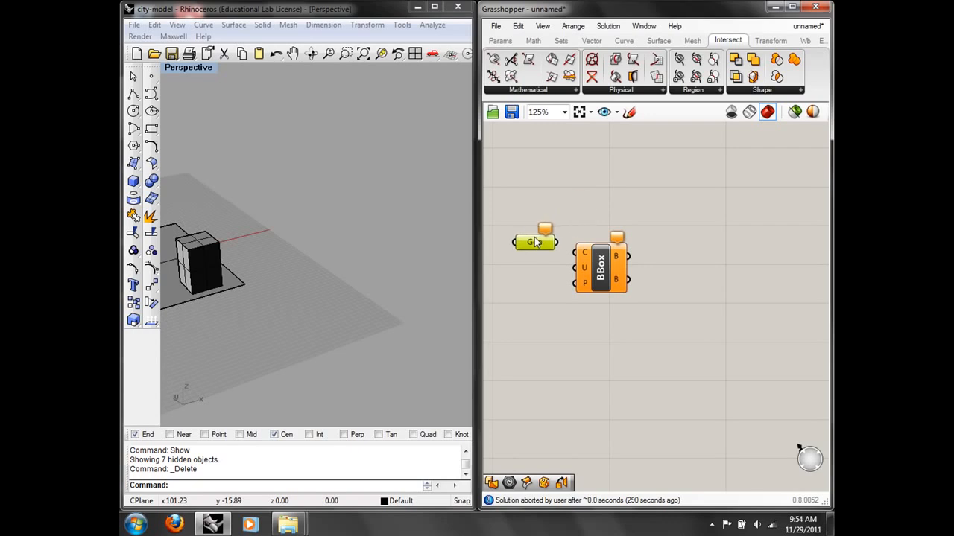
# Reference all seven buildings, including the detached one, as multiple geometries in the Geometry parameter and hide the originals in Rhino
pyautogui.keyDown('shift'); pyautogui.moveTo(292, 292); pyautogui.dragTo(429, 288, button='right'); pyautogui.keyUp('shift')
pyautogui.scroll(-5, 387, 290)
pyautogui.click(339, 282)
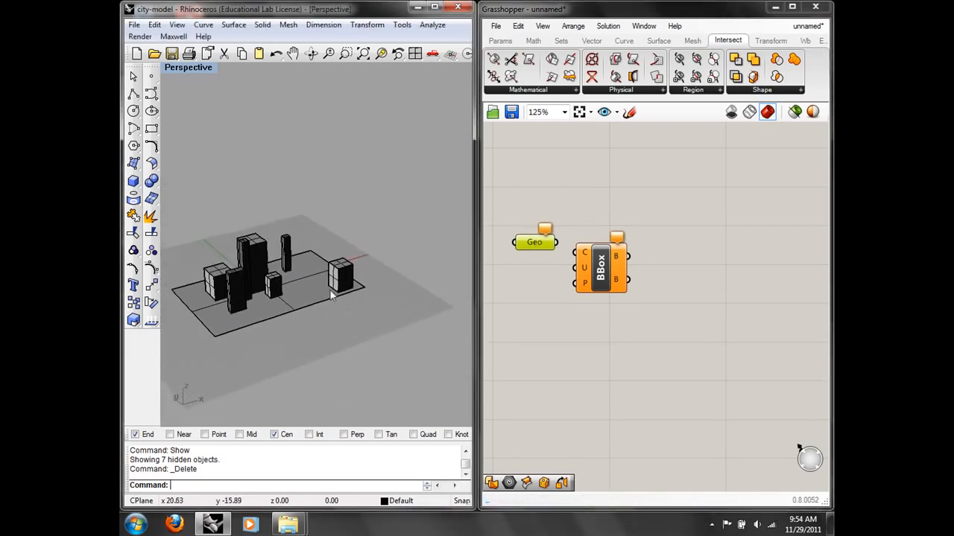
pyautogui.scroll(5, 328, 289)
pyautogui.keyDown('shift'); pyautogui.moveTo(246, 276); pyautogui.dragTo(360, 282, button='right'); pyautogui.keyUp('shift')
pyautogui.keyDown('shift'); pyautogui.click(359, 223); pyautogui.keyUp('shift')
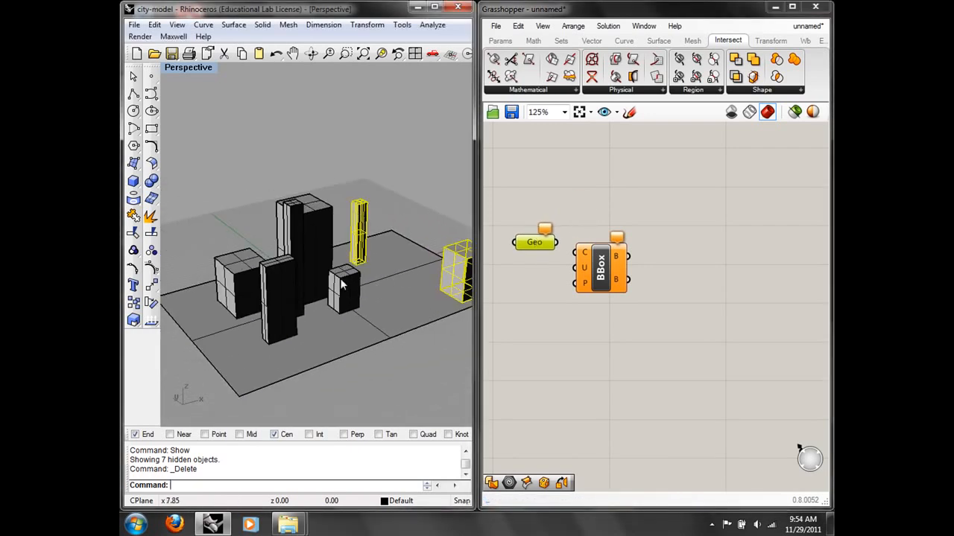
pyautogui.keyDown('shift'); pyautogui.click(340, 280); pyautogui.keyUp('shift')
pyautogui.keyDown('shift'); pyautogui.click(328, 231); pyautogui.keyUp('shift')
pyautogui.keyDown('shift'); pyautogui.click(289, 225); pyautogui.keyUp('shift')
pyautogui.keyDown('shift'); pyautogui.click(257, 267); pyautogui.keyUp('shift')
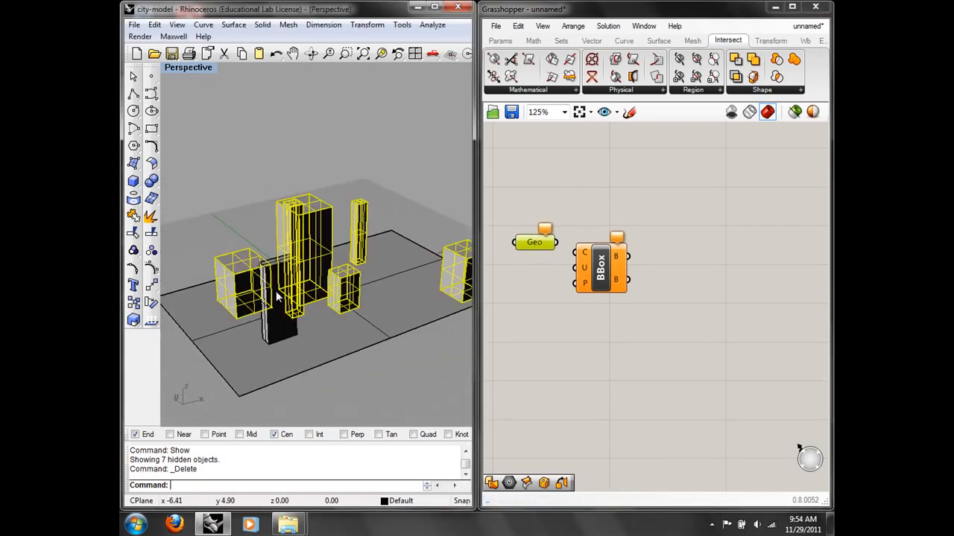
pyautogui.keyDown('shift'); pyautogui.click(275, 294); pyautogui.keyUp('shift')
pyautogui.rightClick(544, 242)
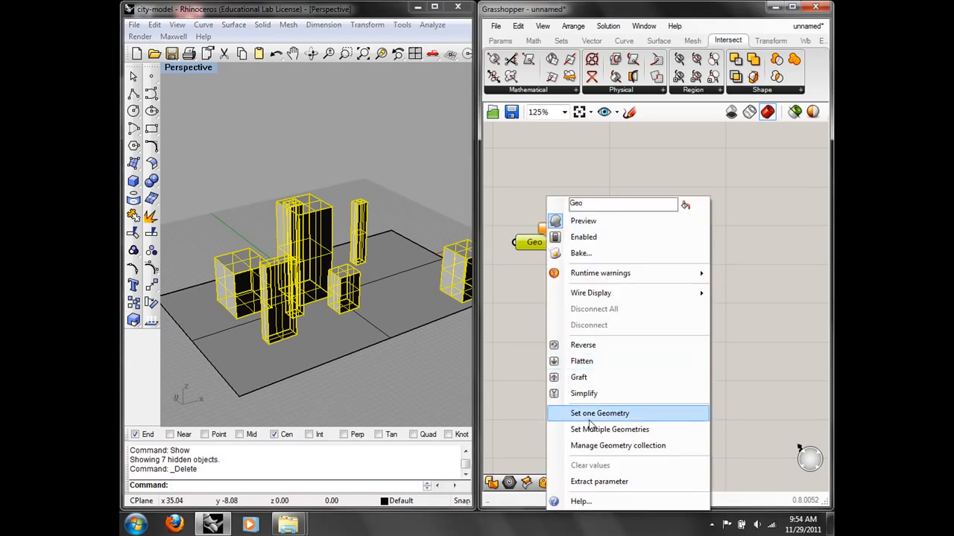
pyautogui.click(561, 426)
pyautogui.hotkey('ctrl', 'h')
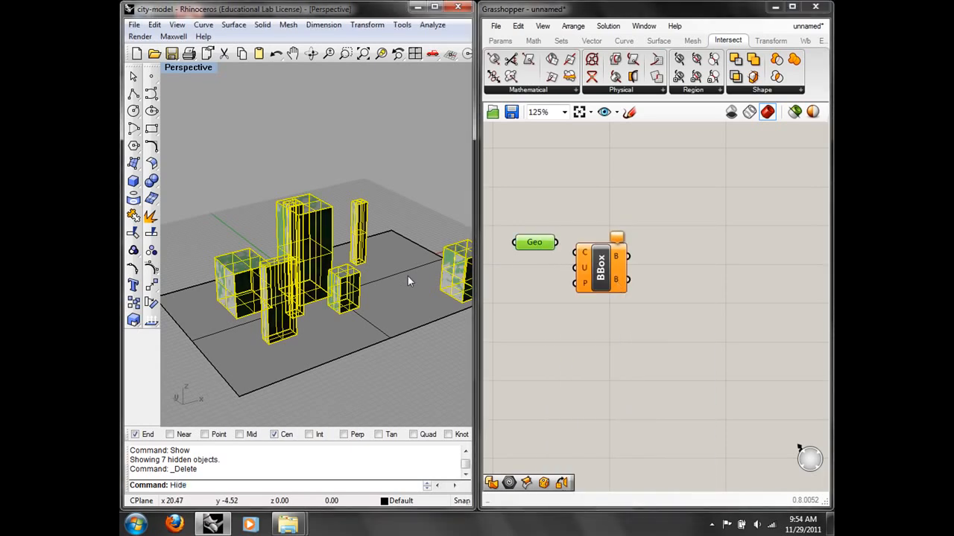
# Move the Bounding Box component further from the Geometry parameter and connect the parameter to its content input (C)
pyautogui.moveTo(585, 274); pyautogui.dragTo(612, 277)
pyautogui.moveTo(556, 243); pyautogui.dragTo(602, 257)
pyautogui.moveTo(405, 272); pyautogui.dragTo(440, 238, button='right')
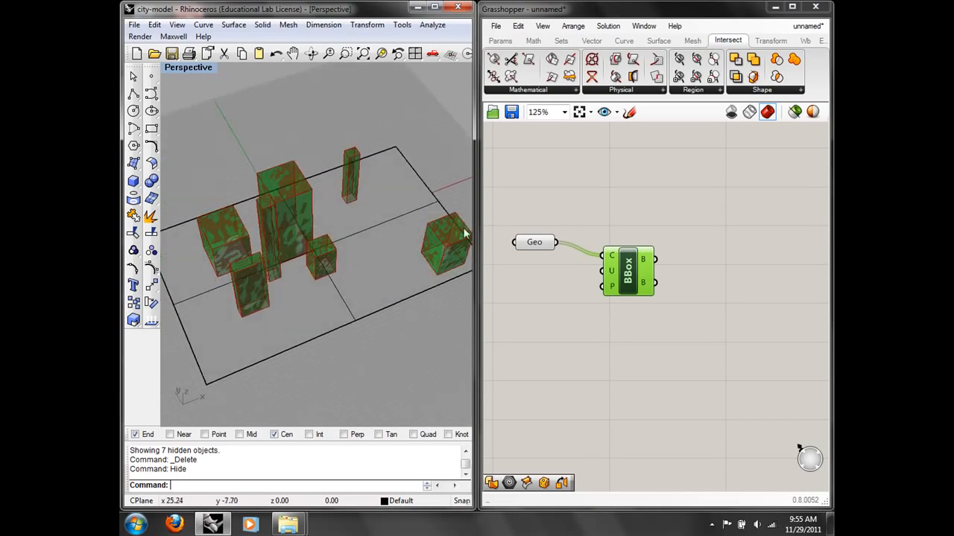
# Turn off the preview of the Geometry parameter and check its referenced contents
pyautogui.rightClick(536, 243)
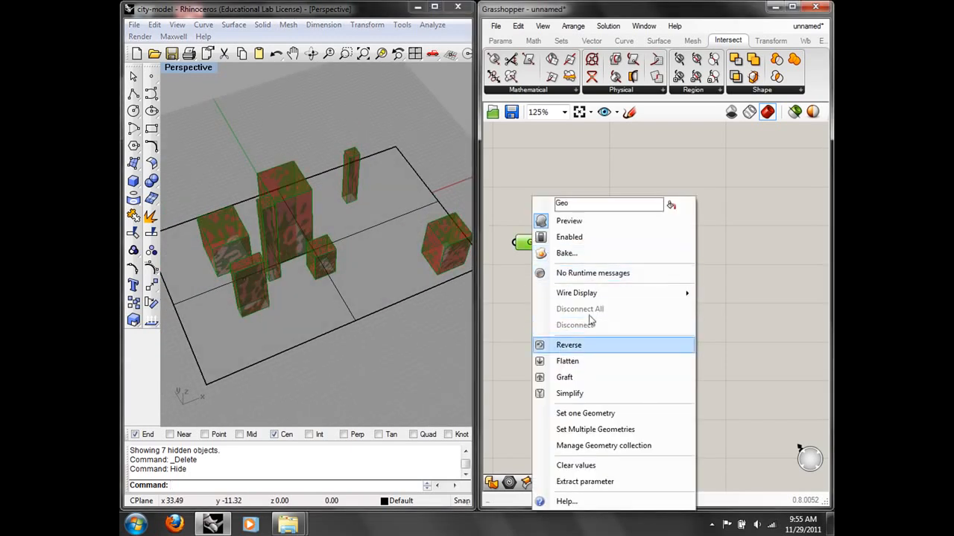
pyautogui.click(568, 221)
pyautogui.moveTo(535, 248)
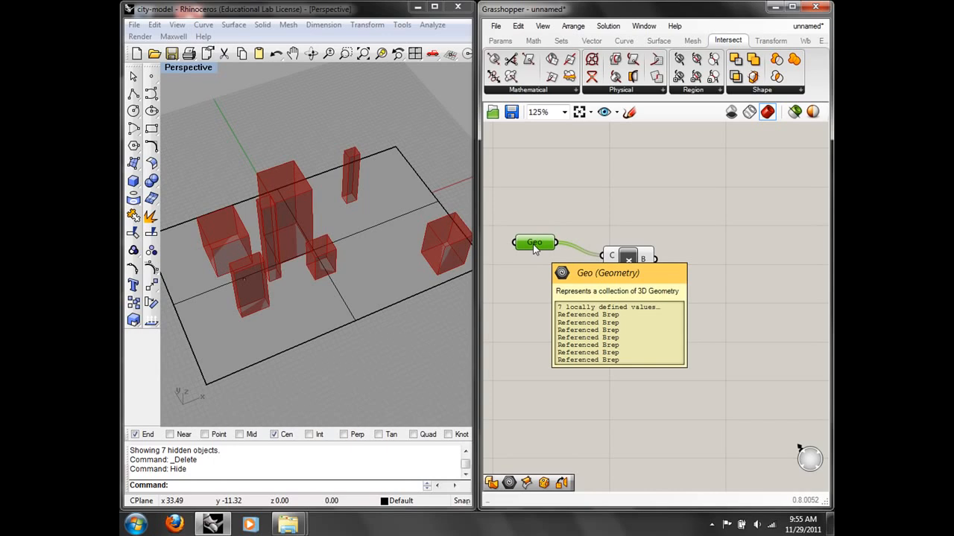
pyautogui.click(673, 227)
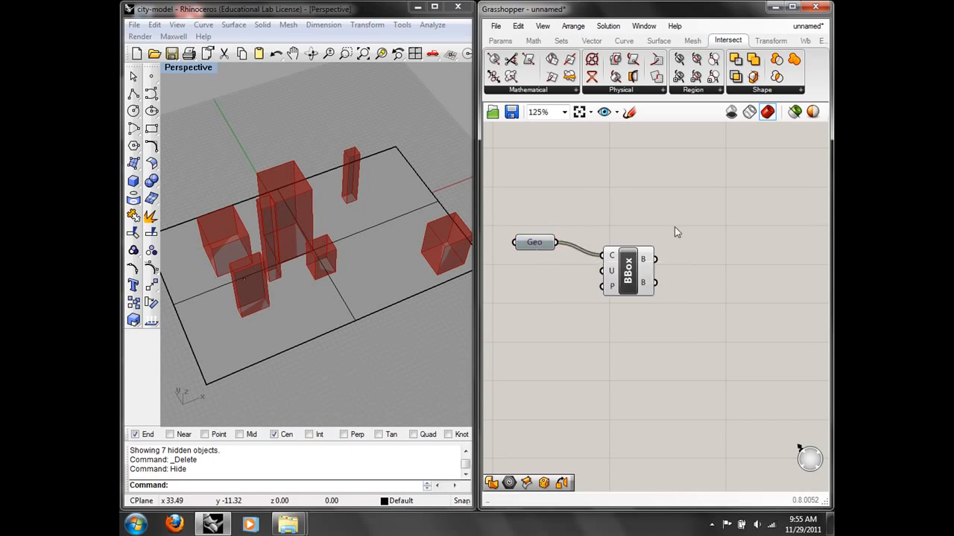
# Add a Box Corners component and connect the Bounding Box component's box output (B) to it
pyautogui.doubleClick(699, 248)
pyautogui.write('box')
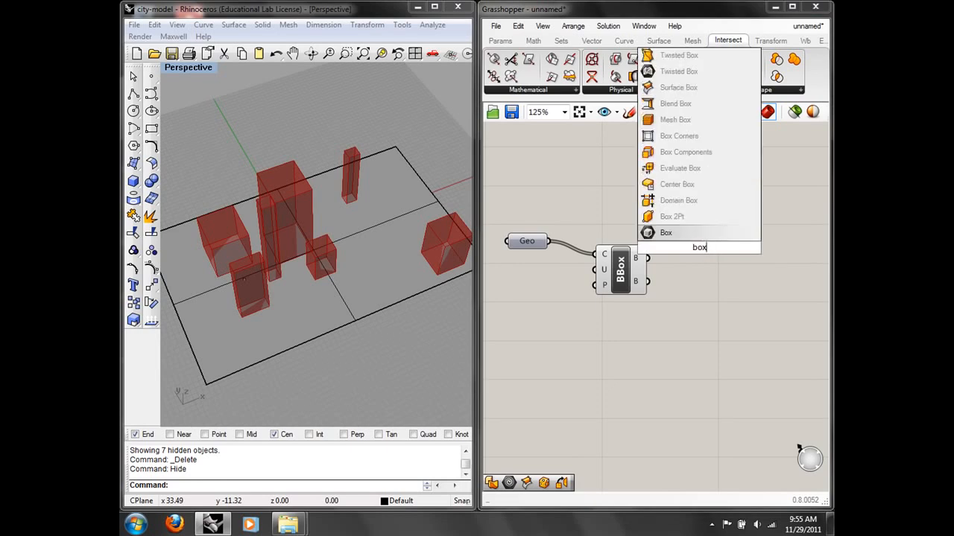
pyautogui.click(692, 137)
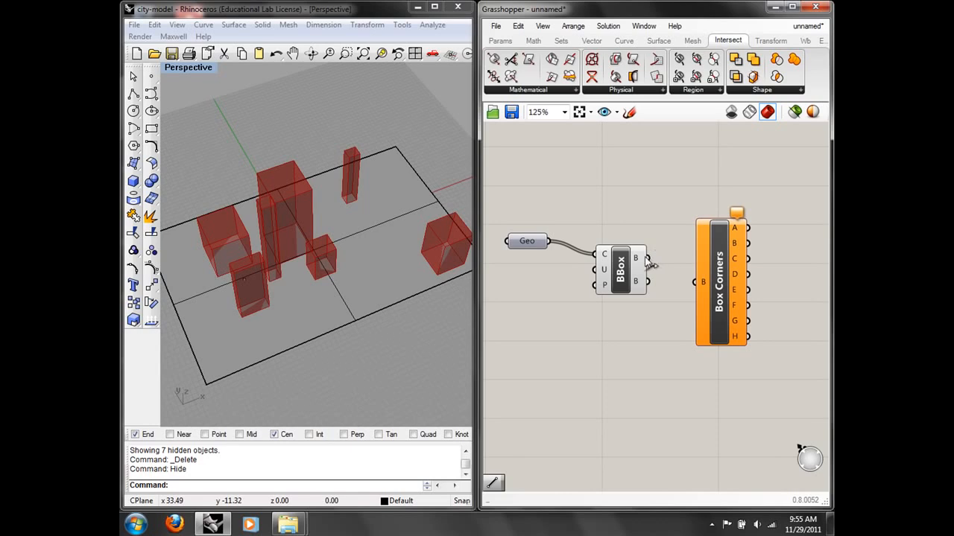
pyautogui.moveTo(648, 259); pyautogui.dragTo(725, 279)
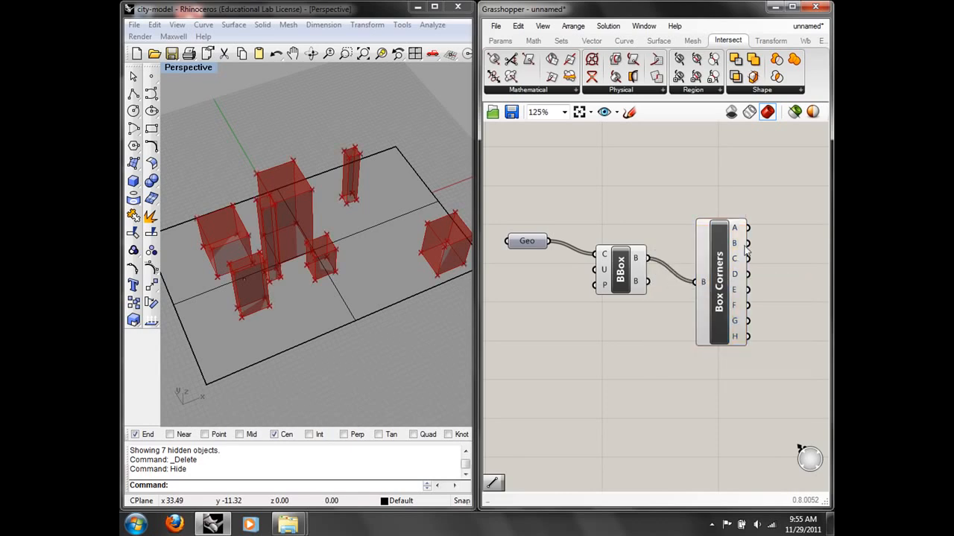
pyautogui.moveTo(737, 230)
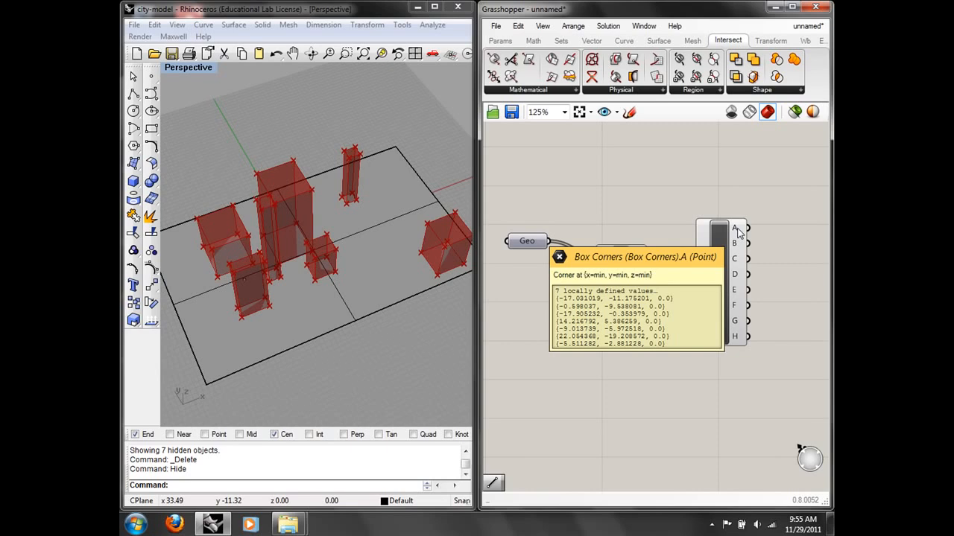
# Add a point Decompose component beside Box Corners and connect corner output H to its point input (P)
pyautogui.click(635, 277)
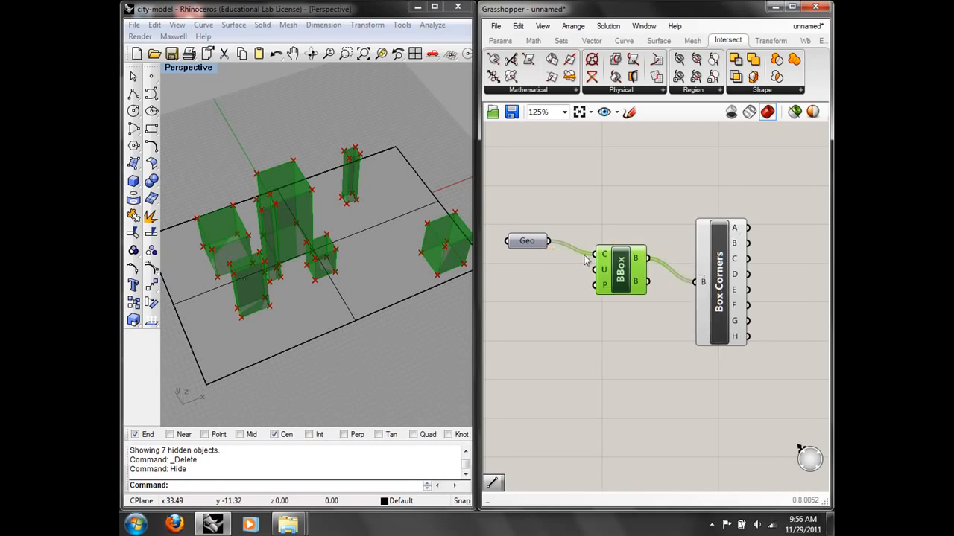
pyautogui.moveTo(661, 182); pyautogui.dragTo(621, 170, button='right')
pyautogui.moveTo(763, 228); pyautogui.dragTo(674, 237, button='right')
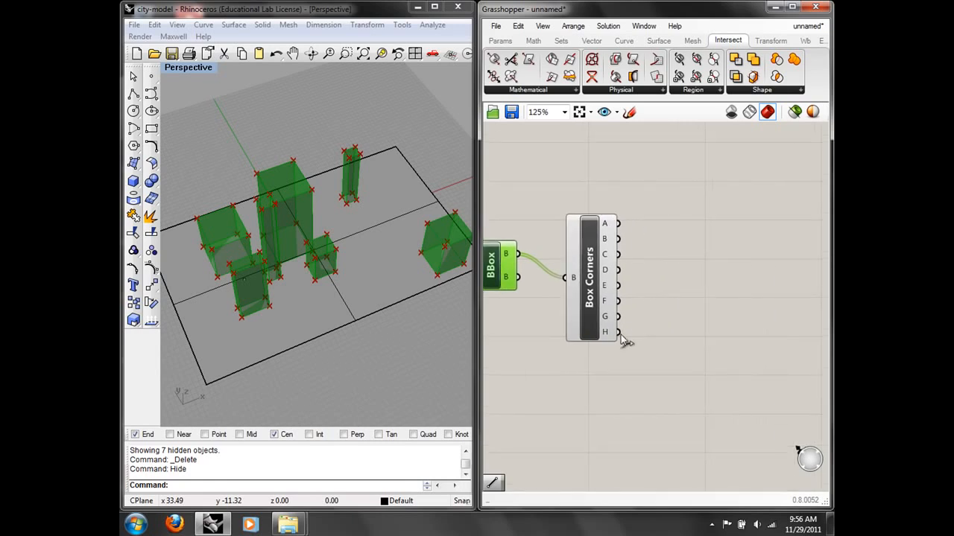
pyautogui.moveTo(611, 339)
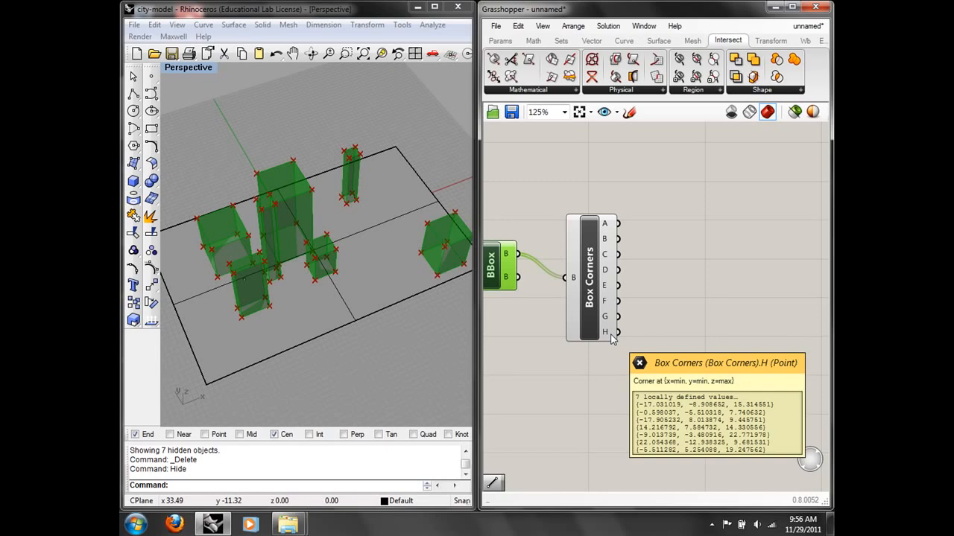
pyautogui.doubleClick(673, 317)
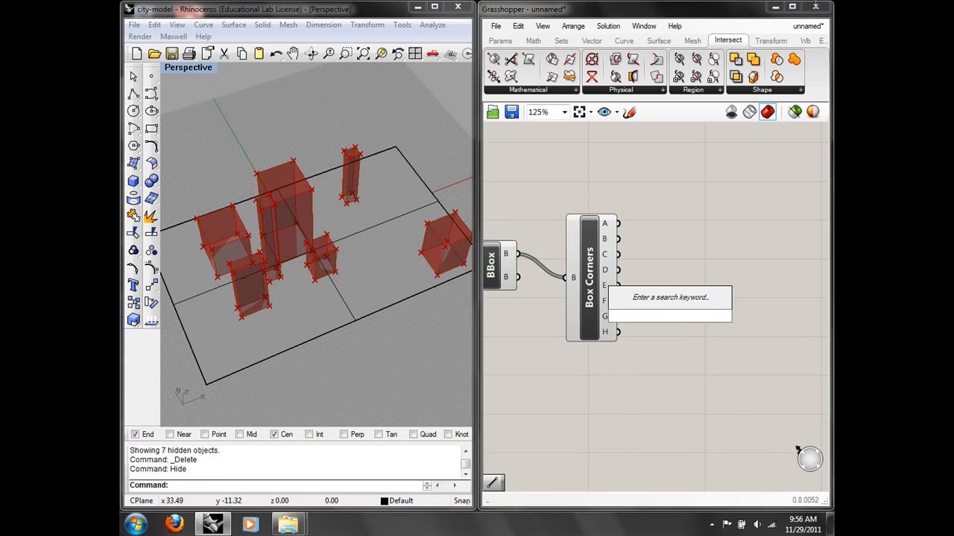
pyautogui.click(626, 41)
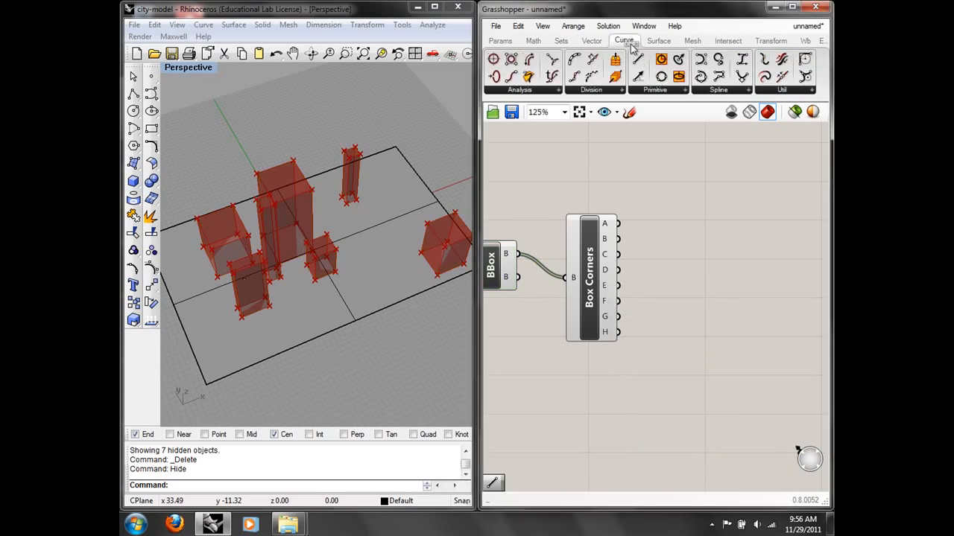
pyautogui.click(586, 40)
pyautogui.click(667, 90)
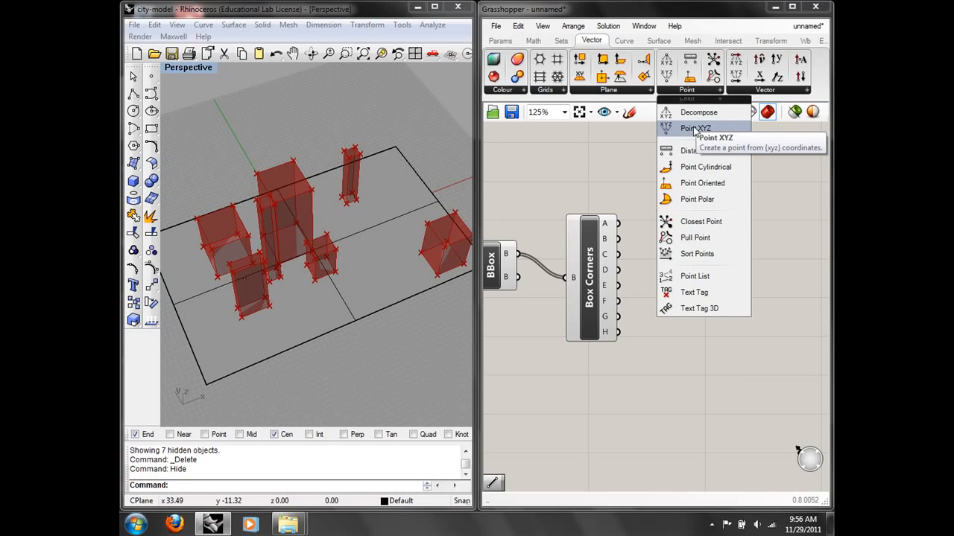
pyautogui.moveTo(698, 112); pyautogui.dragTo(681, 257)
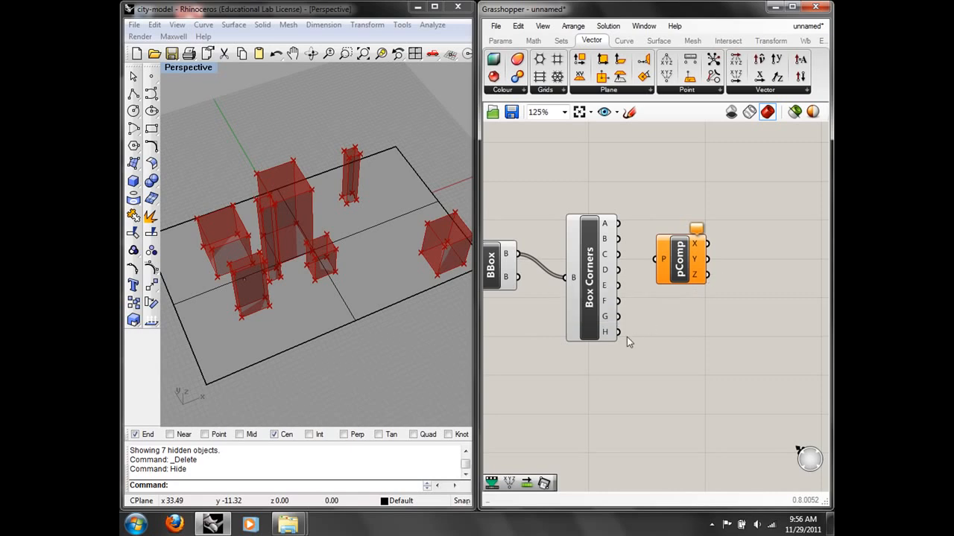
pyautogui.moveTo(618, 331); pyautogui.dragTo(713, 290)
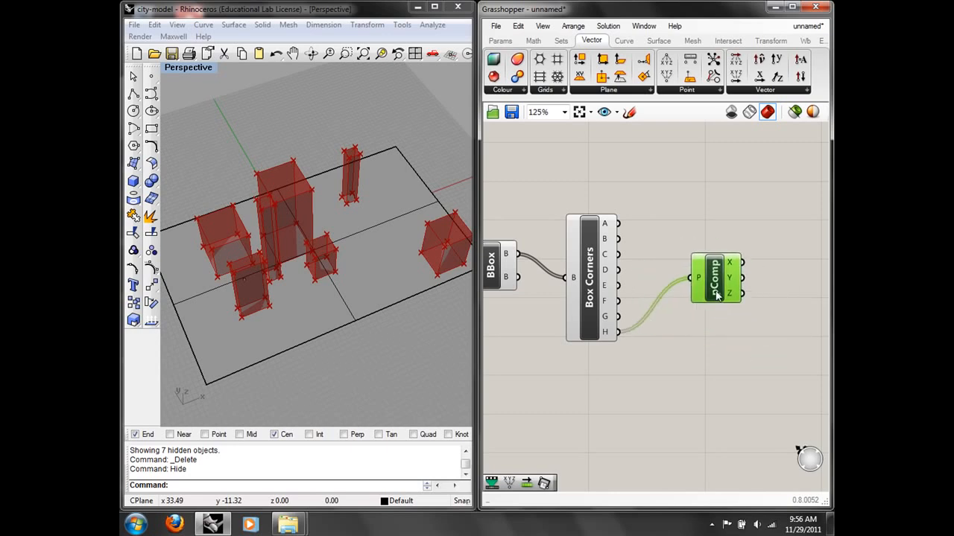
pyautogui.moveTo(734, 297)
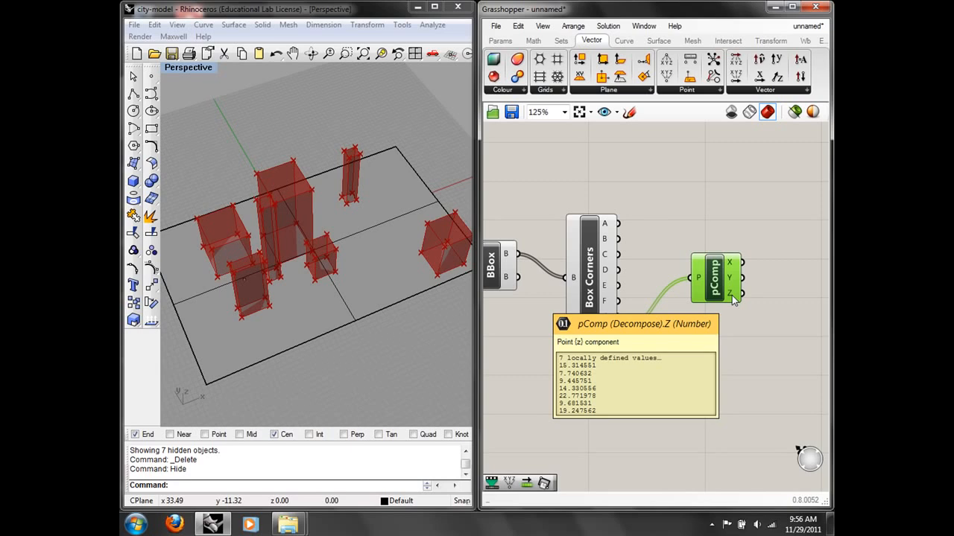
# Add a Gradient component and place it below and beyond the point Decompose component
pyautogui.click(723, 221)
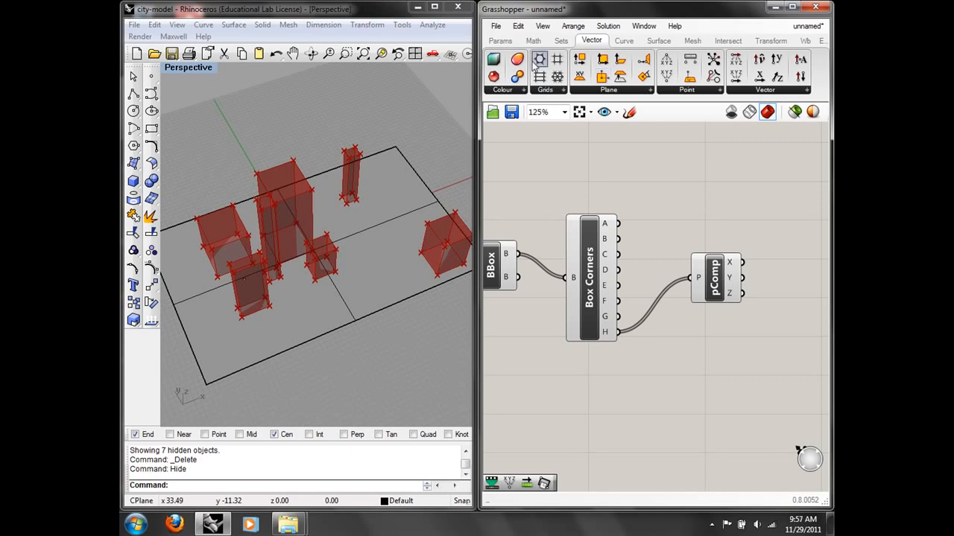
pyautogui.click(504, 41)
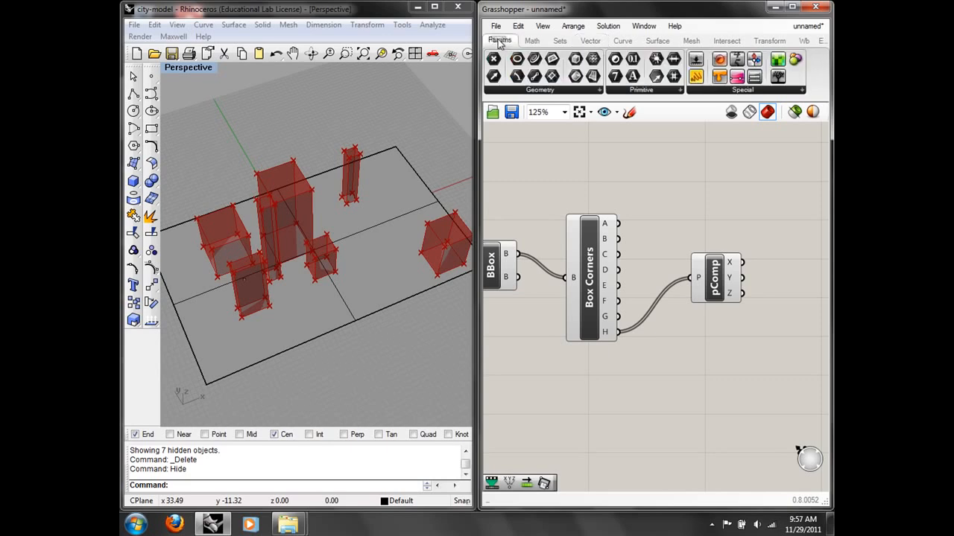
pyautogui.click(707, 93)
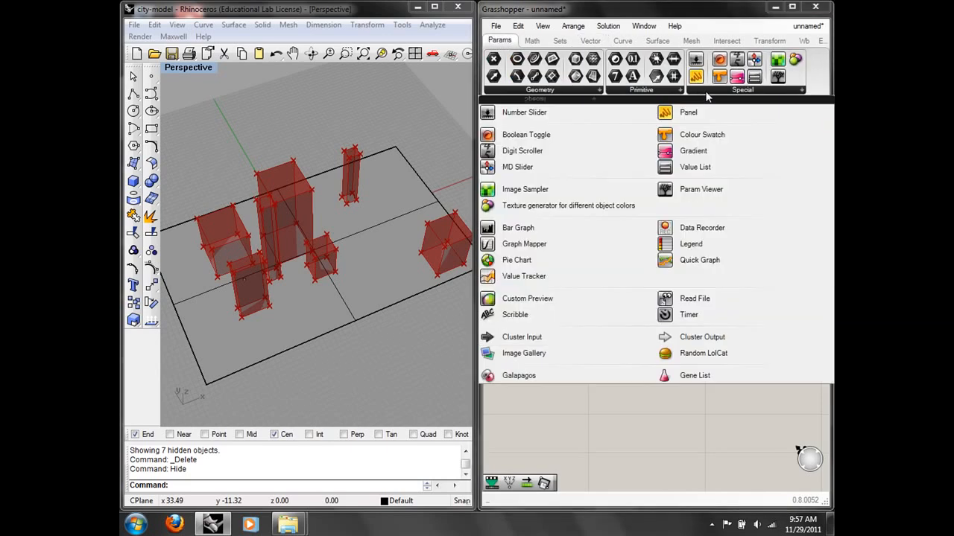
pyautogui.click(698, 151)
pyautogui.click(748, 214)
pyautogui.moveTo(780, 241); pyautogui.dragTo(626, 261, button='right')
pyautogui.moveTo(608, 229); pyautogui.dragTo(720, 401)
pyautogui.moveTo(702, 306); pyautogui.dragTo(693, 285, button='right')
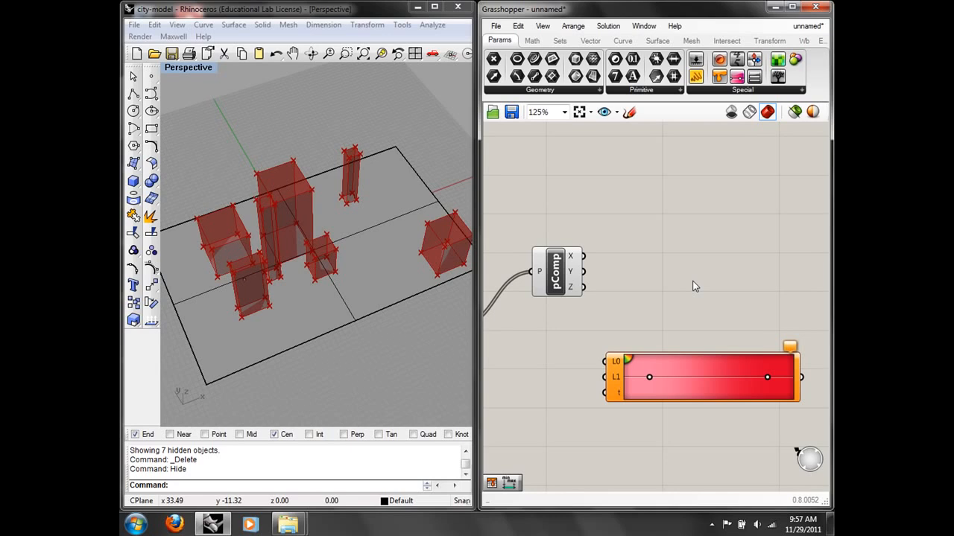
# Apply the green-yellow-red preset to the gradient
pyautogui.rightClick(628, 363)
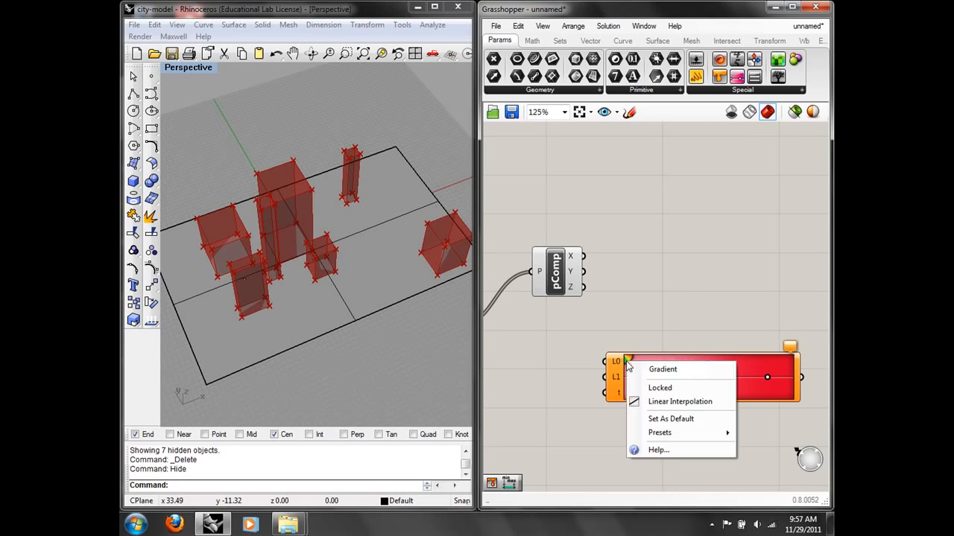
pyautogui.moveTo(684, 440)
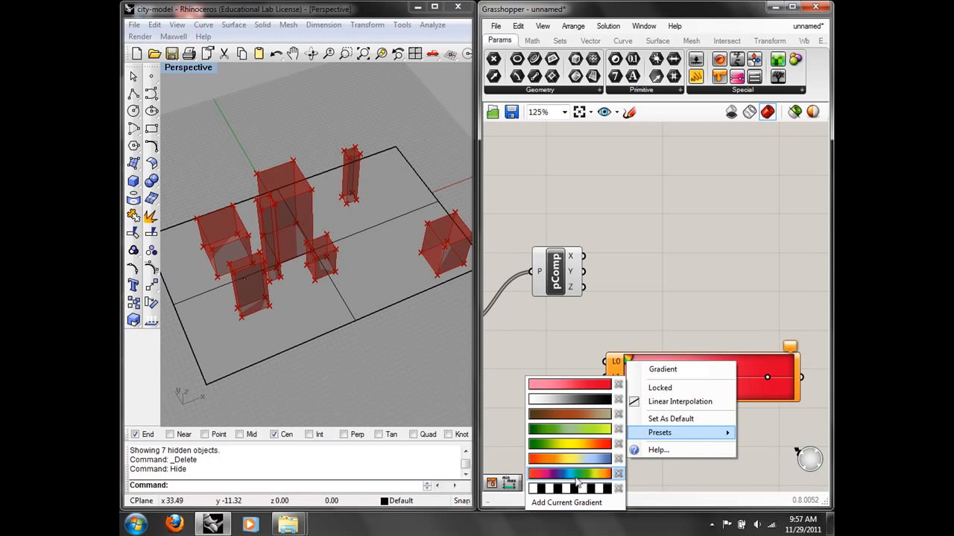
pyautogui.click(572, 447)
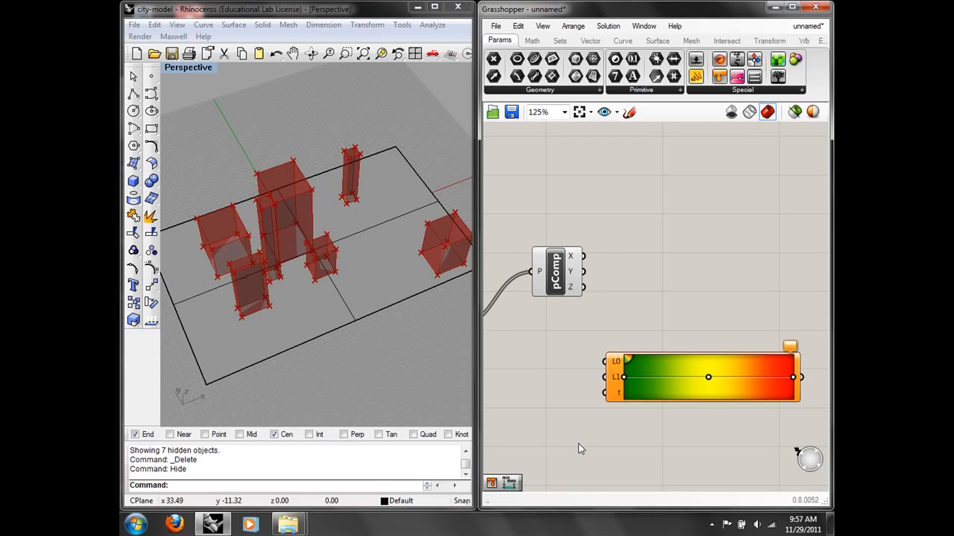
pyautogui.moveTo(617, 367)
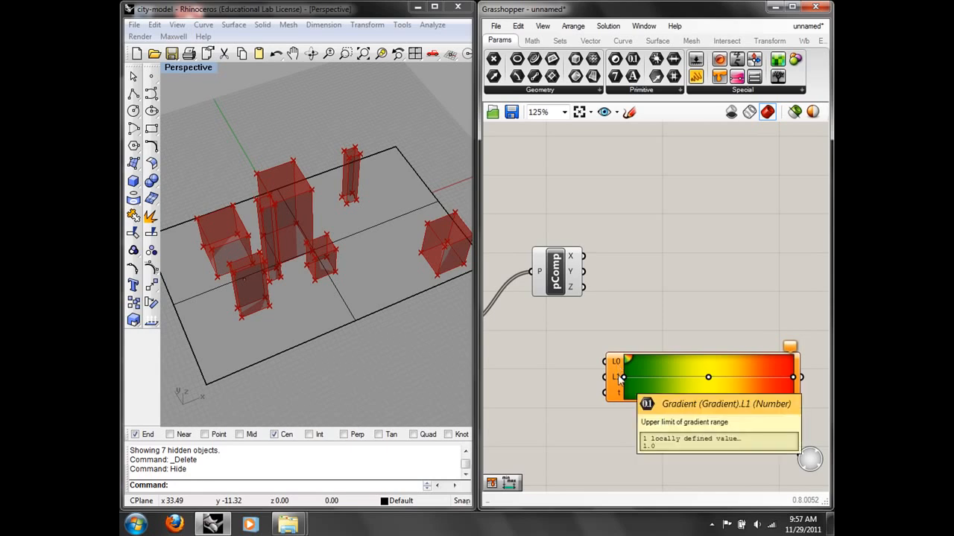
pyautogui.moveTo(621, 398)
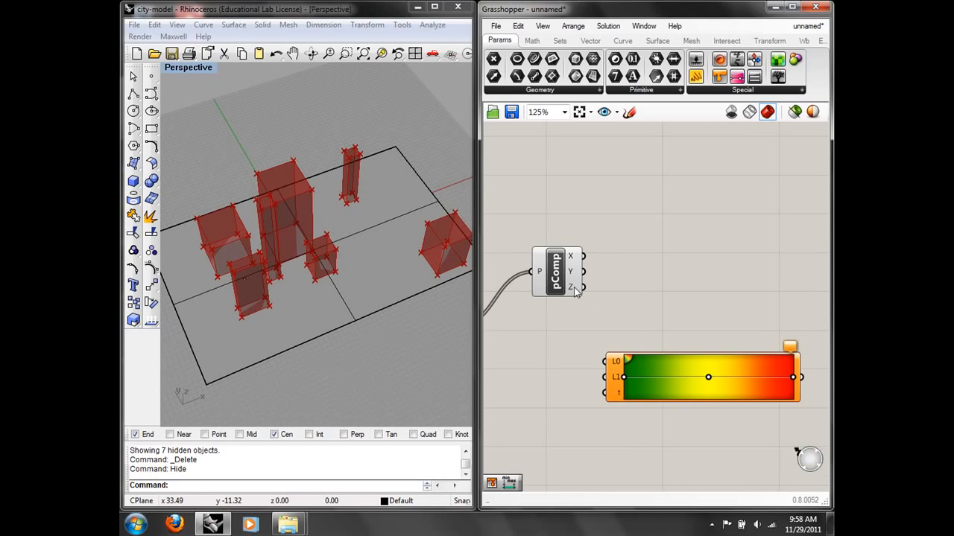
# Add a Bounds component and connect the point Decompose component's Z output to its number input (N)
pyautogui.moveTo(575, 289)
pyautogui.click(532, 39)
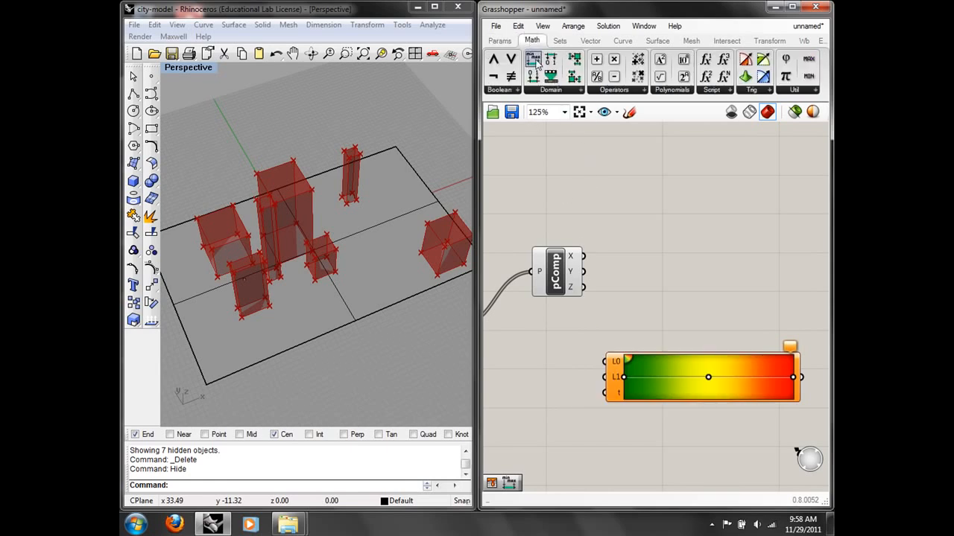
pyautogui.moveTo(536, 62); pyautogui.dragTo(617, 270)
pyautogui.moveTo(661, 275)
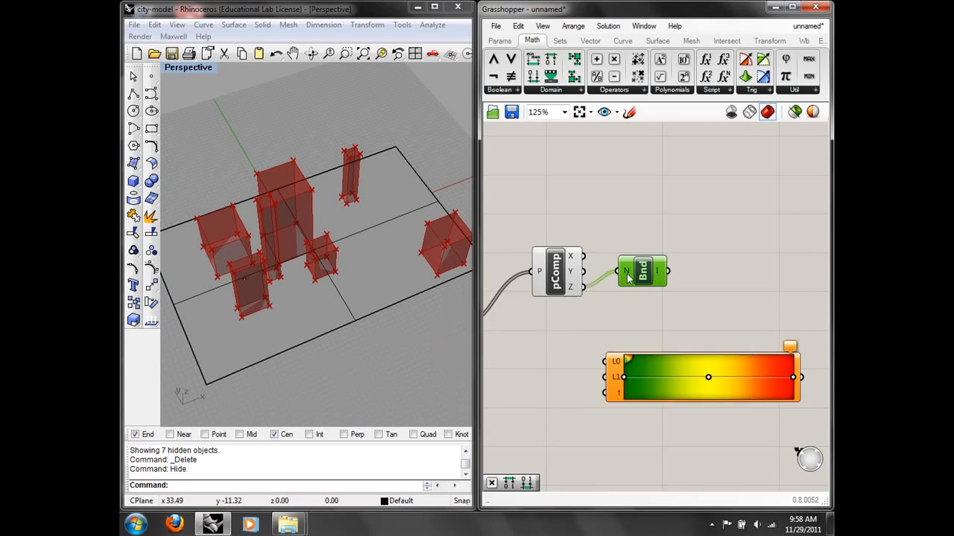
pyautogui.moveTo(628, 278)
# Add a domain decomposition component (DomComp) and connect the Bounds output (I) to its input
pyautogui.click(574, 90)
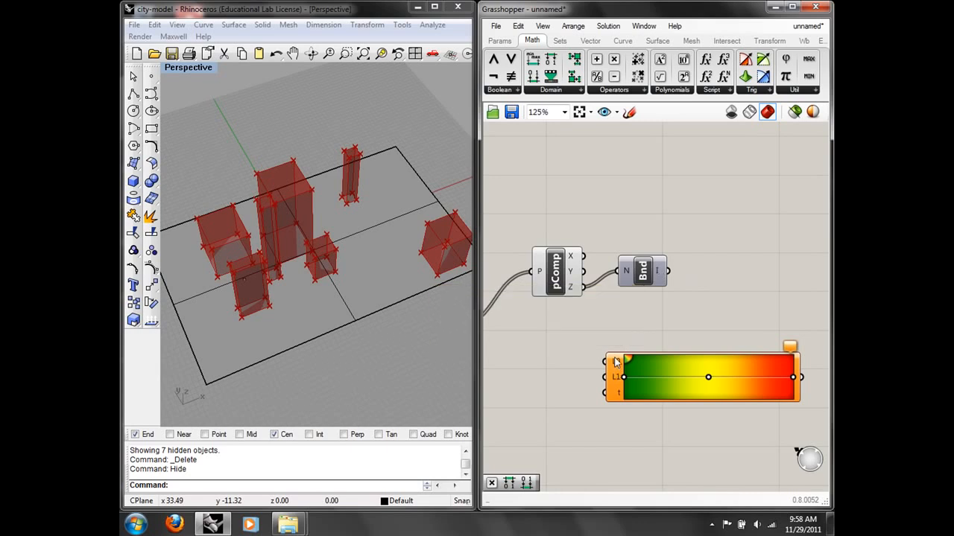
pyautogui.moveTo(615, 364)
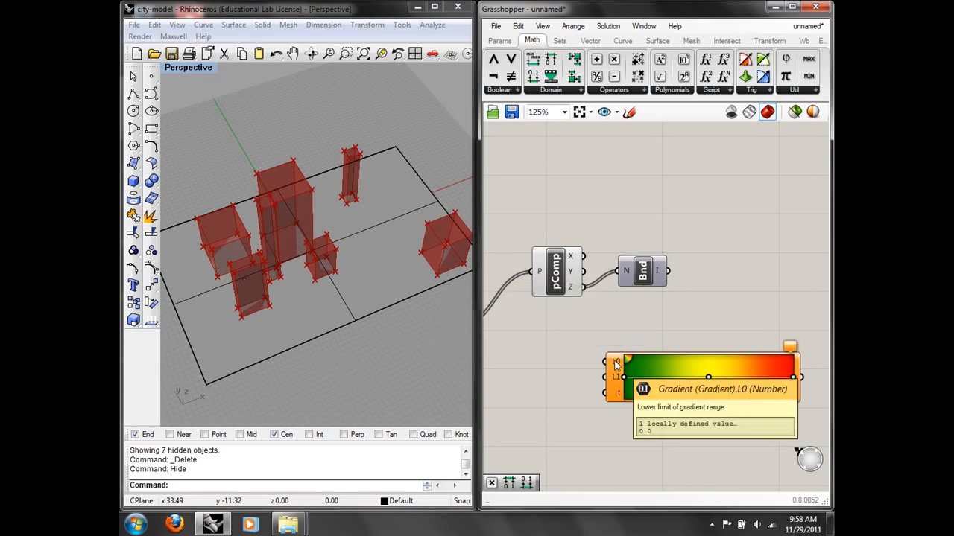
pyautogui.click(572, 91)
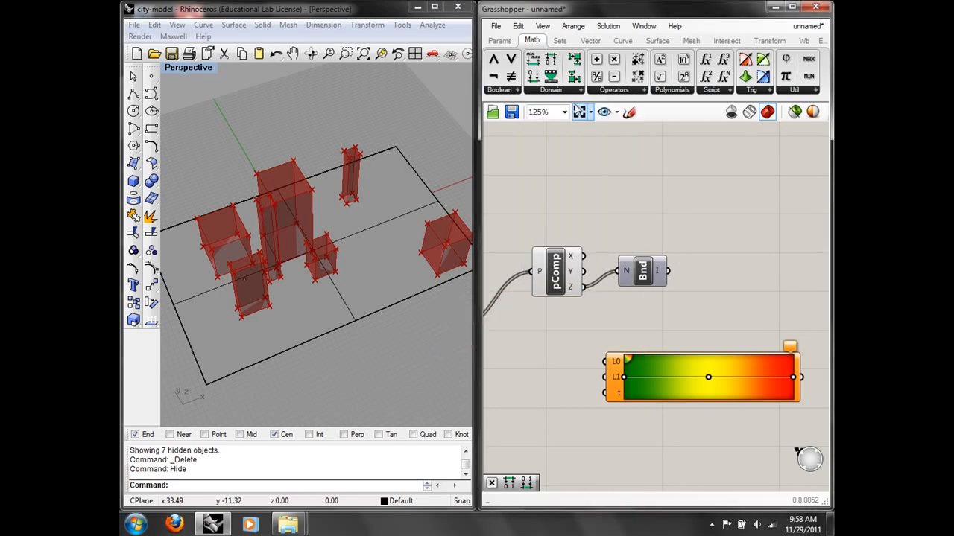
pyautogui.click(570, 91)
pyautogui.moveTo(695, 242); pyautogui.dragTo(679, 271)
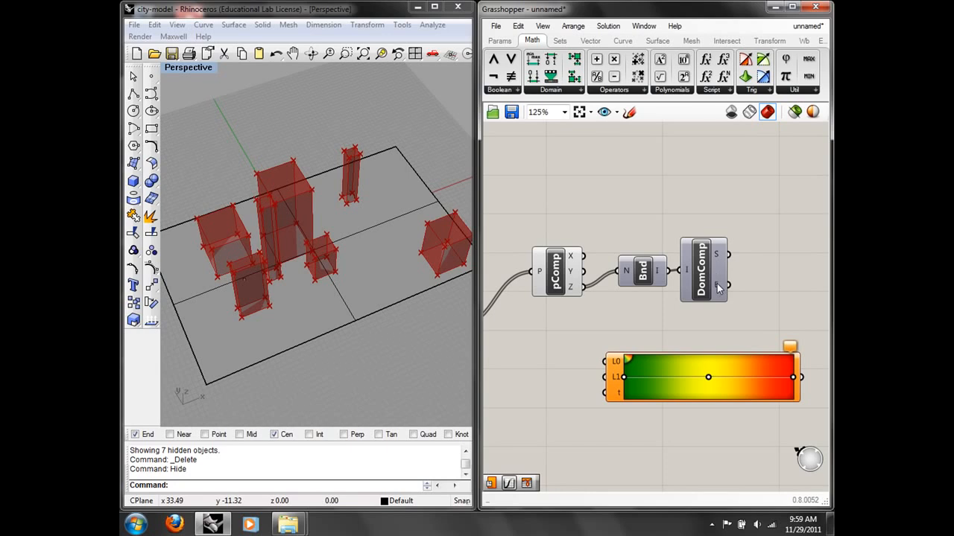
# Move the gradient beyond DomComp and connect domain start (S) to its lower limit L0 and end (E) to its upper limit L1
pyautogui.moveTo(734, 287); pyautogui.dragTo(642, 292, button='right')
pyautogui.moveTo(662, 355); pyautogui.dragTo(822, 258)
pyautogui.moveTo(638, 259); pyautogui.dragTo(728, 179)
pyautogui.moveTo(719, 291); pyautogui.dragTo(743, 345, button='right')
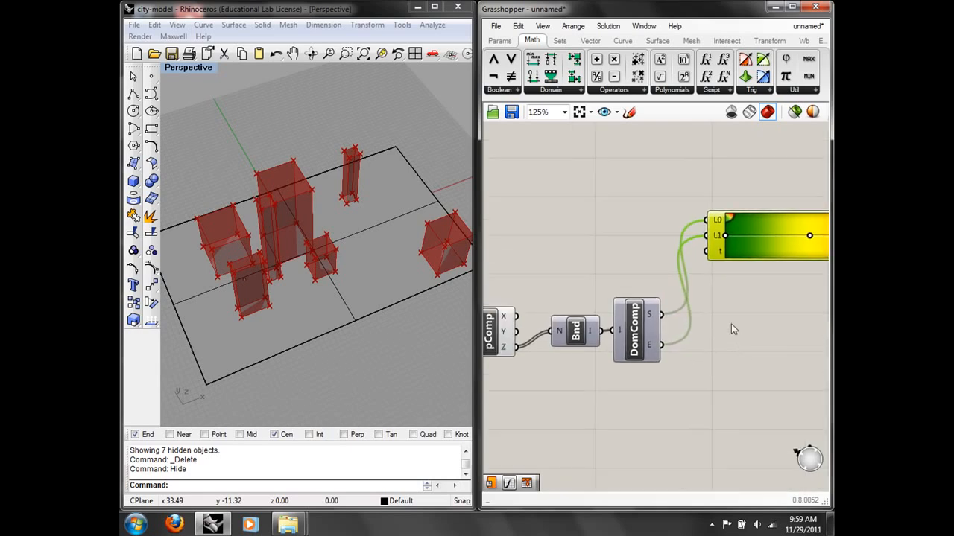
# Move the gradient above DomComp and connect the point Decompose component's Z output to the gradient's t input
pyautogui.scroll(-1, 731, 323)
pyautogui.moveTo(741, 260); pyautogui.dragTo(668, 222)
pyautogui.scroll(1, 575, 277)
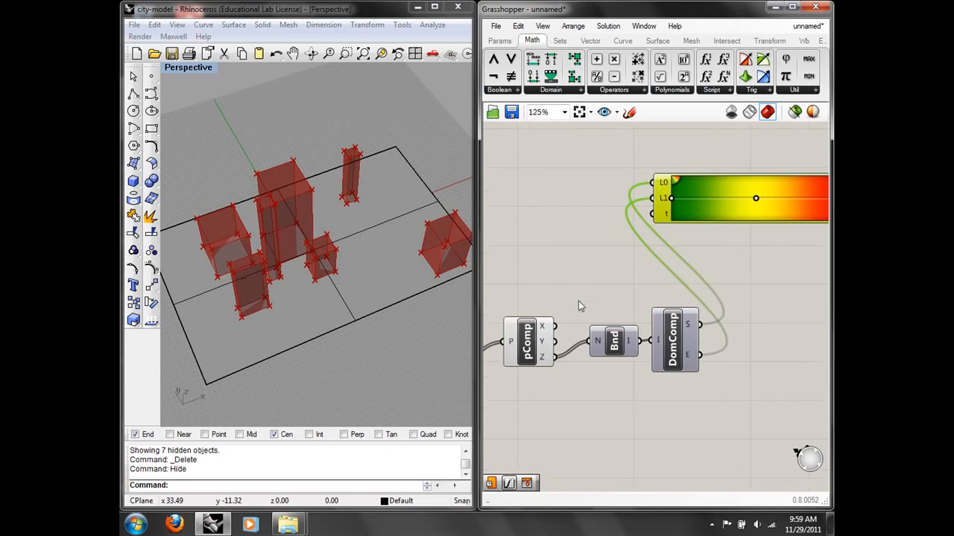
pyautogui.moveTo(547, 359)
pyautogui.moveTo(553, 358); pyautogui.dragTo(656, 214)
pyautogui.moveTo(757, 237); pyautogui.dragTo(652, 266, button='right')
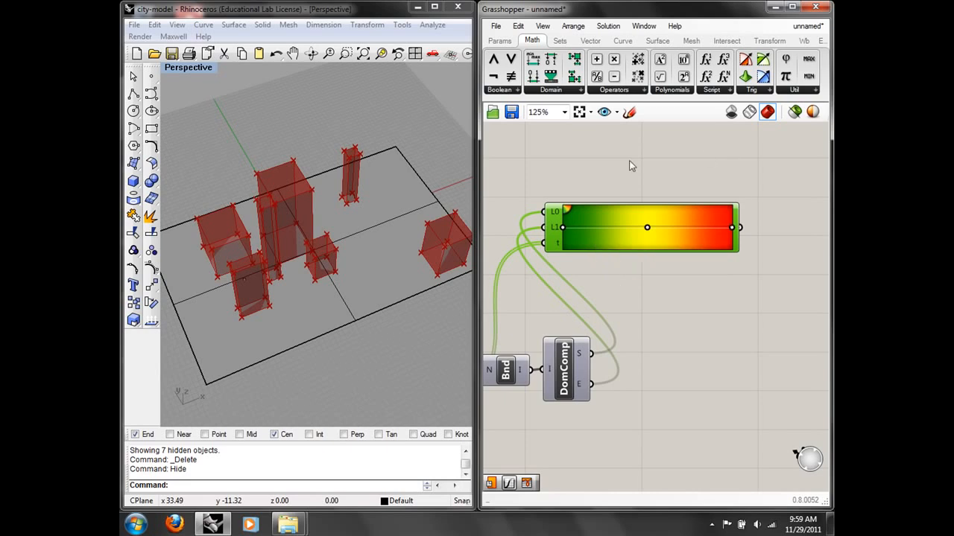
# Move the Geometry parameter further away from the Bounding Box component to make room on the canvas
pyautogui.scroll(-2, 700, 189)
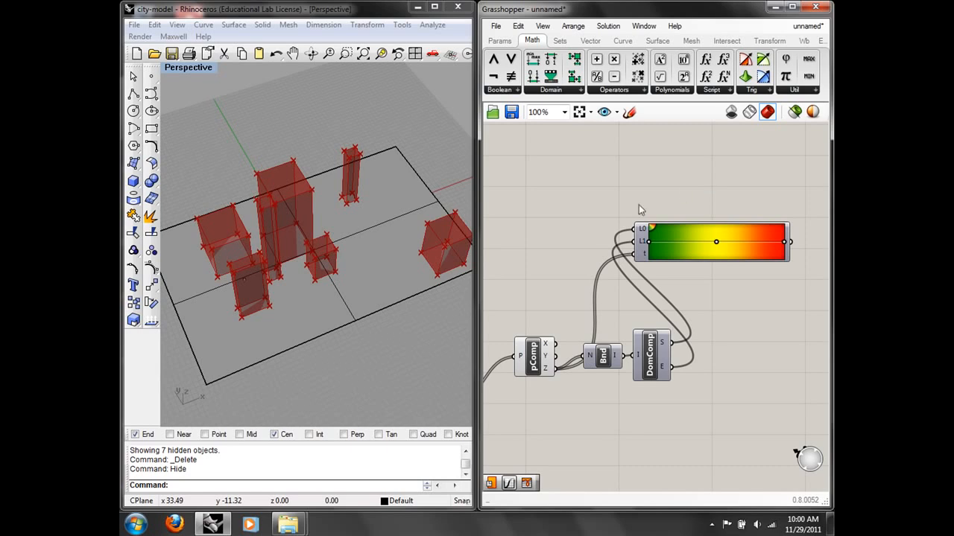
pyautogui.moveTo(559, 256); pyautogui.dragTo(745, 213, button='right')
pyautogui.moveTo(674, 214); pyautogui.dragTo(762, 198, button='right')
pyautogui.moveTo(574, 261); pyautogui.dragTo(526, 237)
pyautogui.moveTo(654, 184); pyautogui.dragTo(630, 221, button='right')
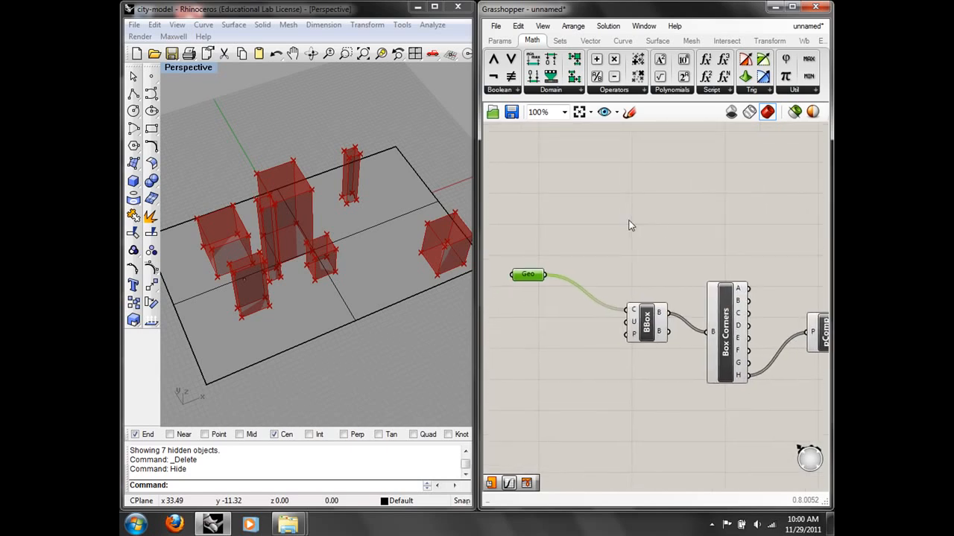
# Add a Mesh Brep component above the Bounding Box and connect the Geometry parameter to its B input
pyautogui.doubleClick(630, 222)
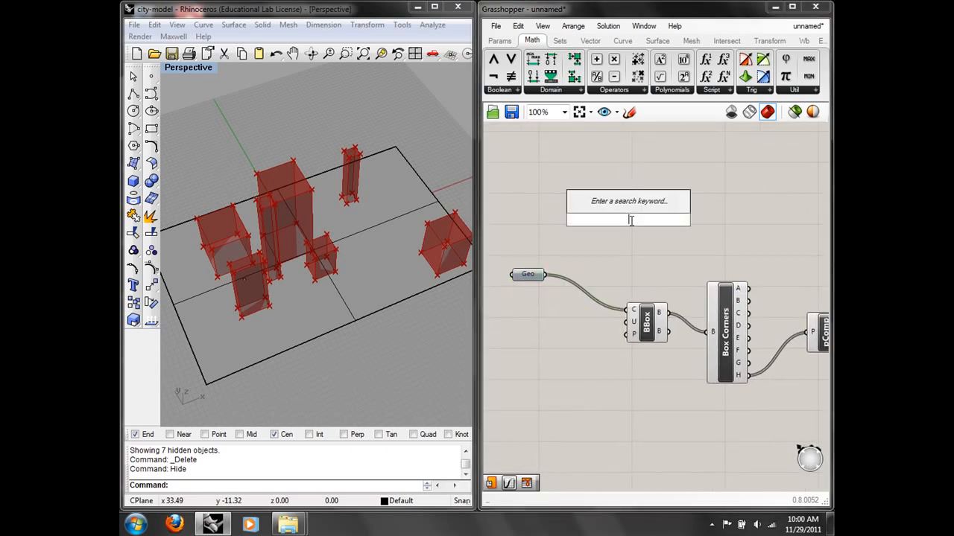
pyautogui.click(692, 40)
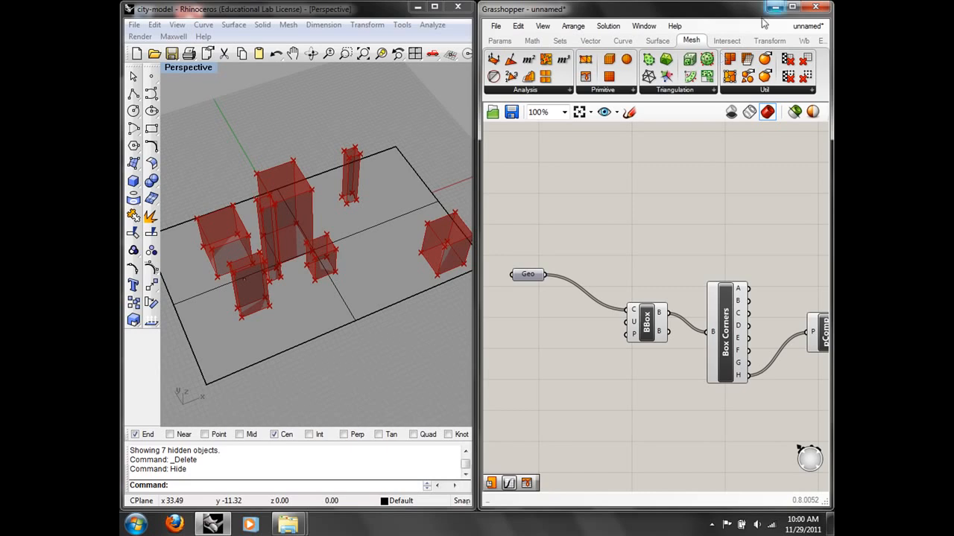
pyautogui.click(702, 91)
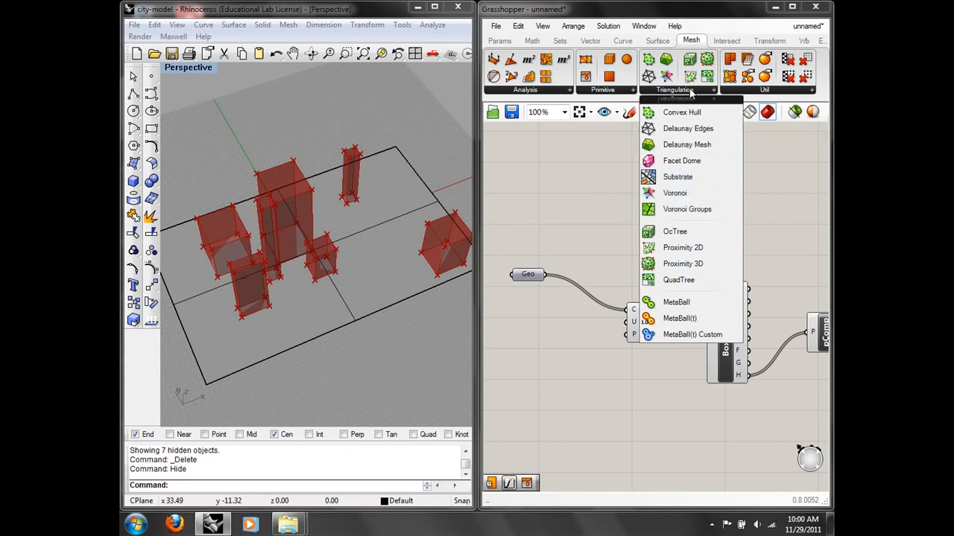
pyautogui.click(617, 91)
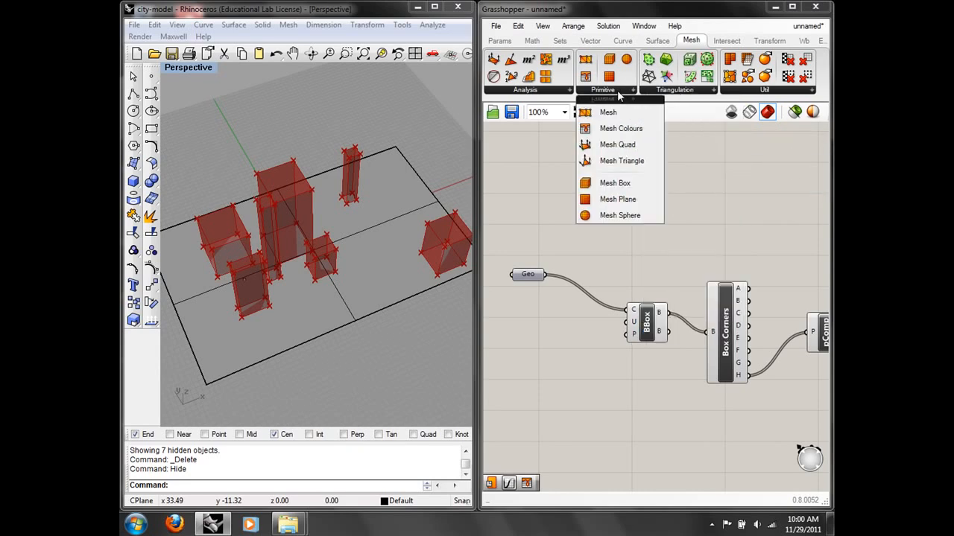
pyautogui.click(542, 91)
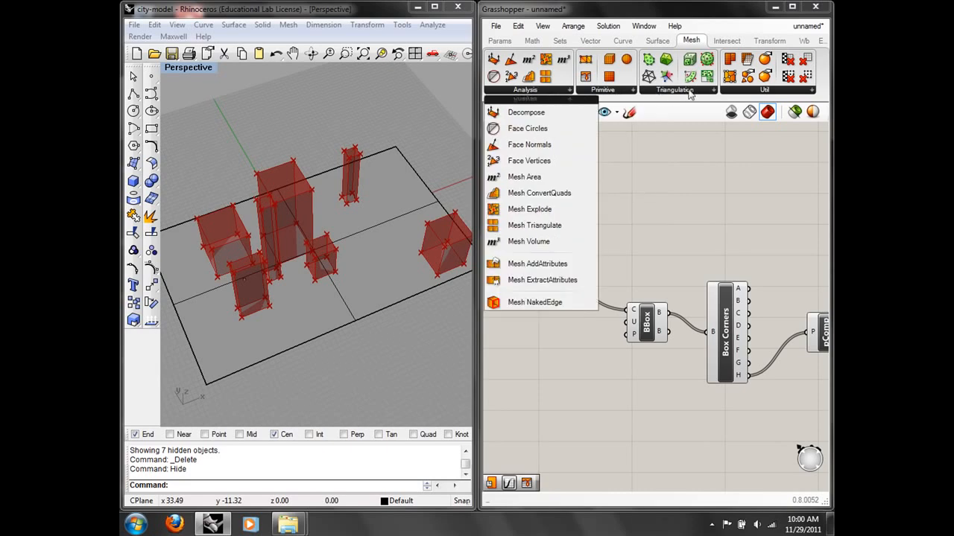
pyautogui.click(733, 90)
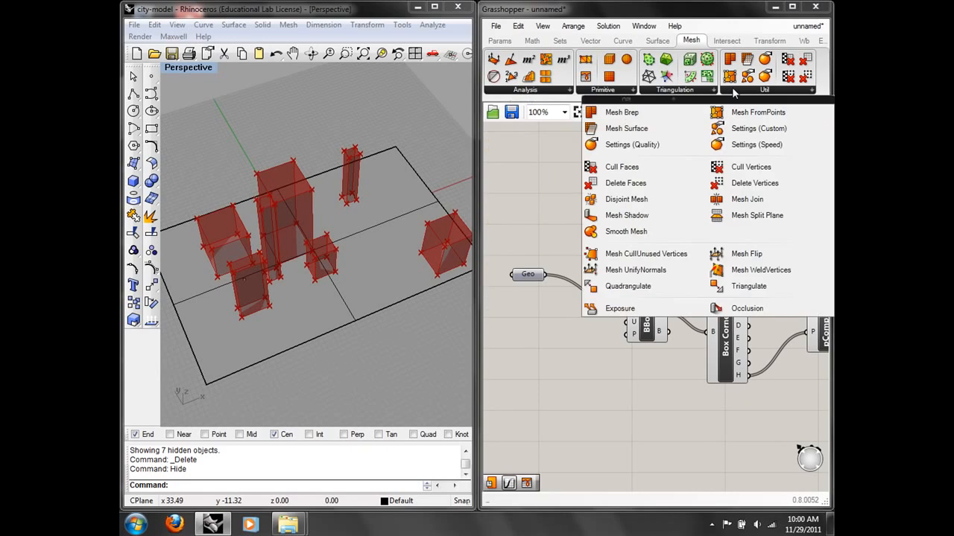
pyautogui.click(634, 119)
pyautogui.click(611, 227)
pyautogui.moveTo(546, 275); pyautogui.dragTo(596, 220)
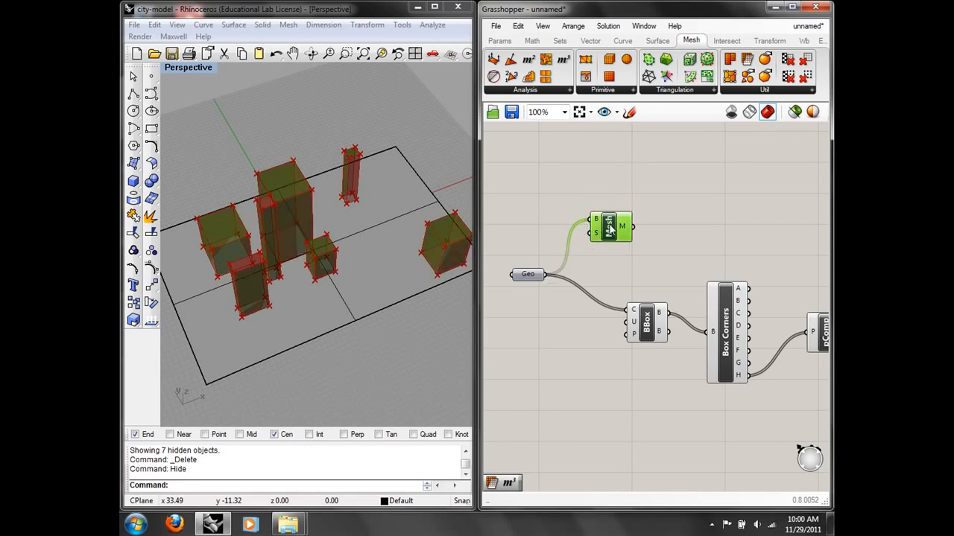
pyautogui.moveTo(623, 231)
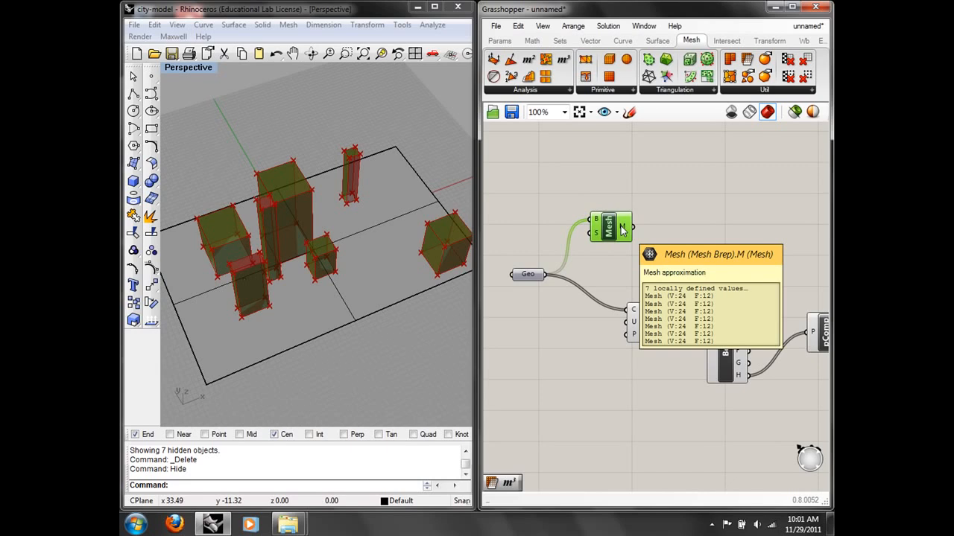
# Move Mesh Brep further along the canvas, add a Mesh Colours component and connect the mesh output to its M input
pyautogui.click(665, 218)
pyautogui.moveTo(643, 231); pyautogui.dragTo(578, 221, button='right')
pyautogui.moveTo(560, 216); pyautogui.dragTo(661, 182)
pyautogui.moveTo(734, 208); pyautogui.dragTo(684, 214, button='right')
pyautogui.doubleClick(684, 215)
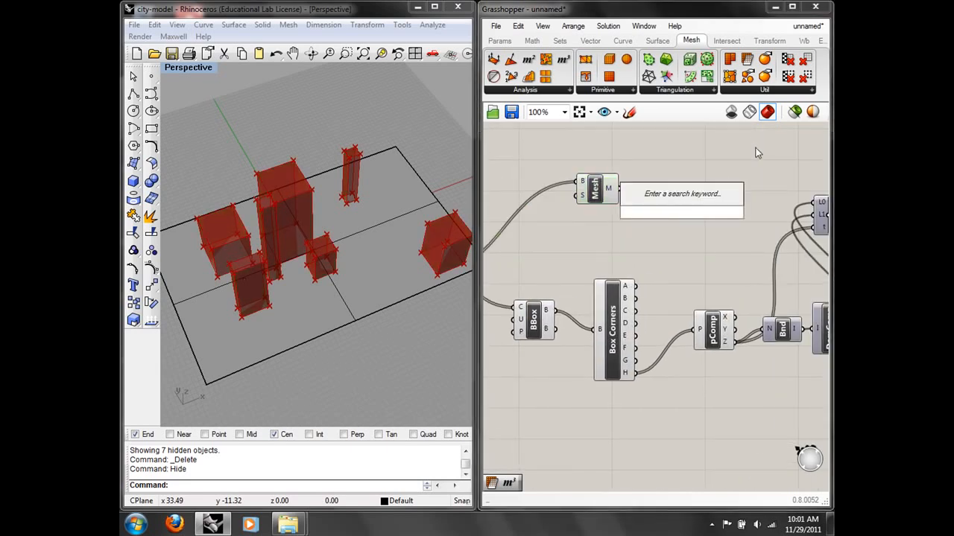
pyautogui.write('mesh colo')
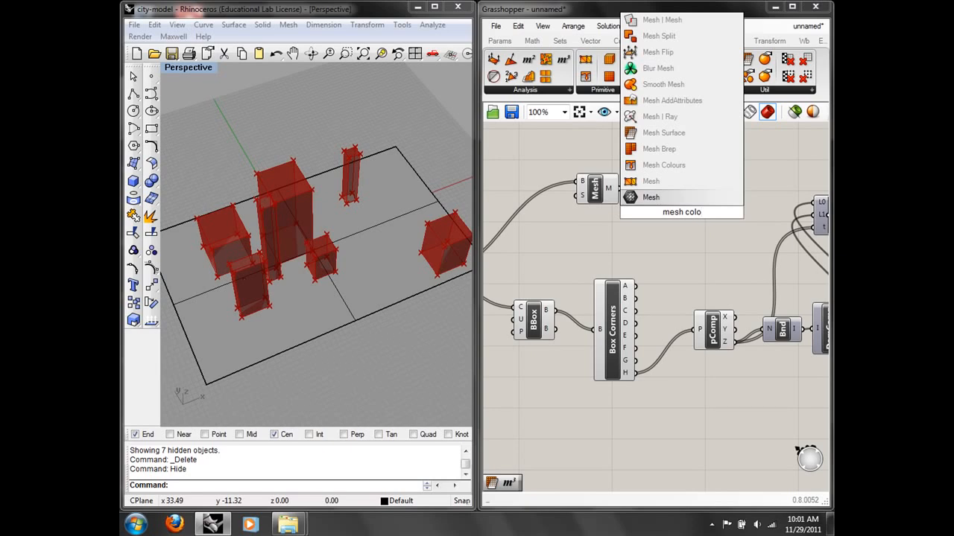
pyautogui.click(693, 164)
pyautogui.moveTo(617, 188); pyautogui.dragTo(665, 206)
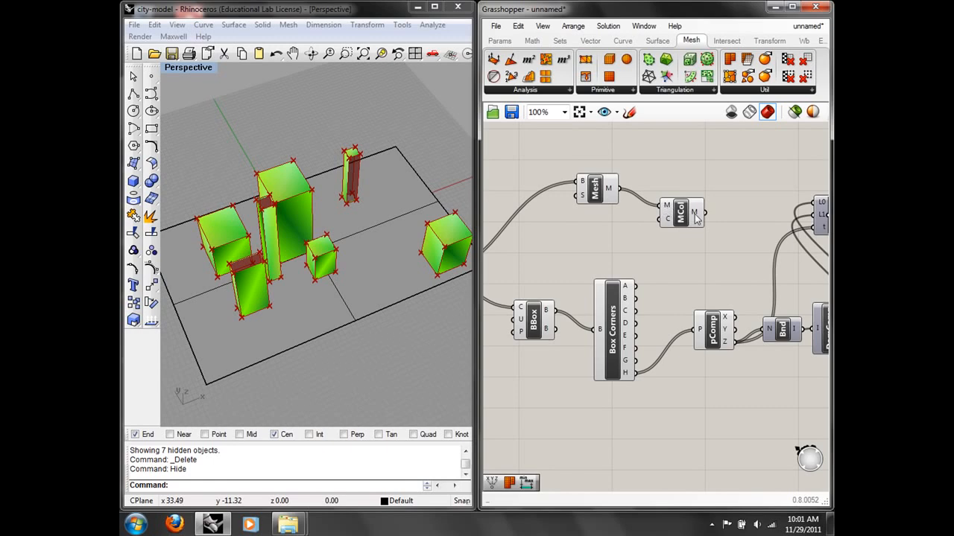
# Move Mesh Colours beyond the gradient and connect the gradient's output to its colour input C
pyautogui.moveTo(667, 209)
pyautogui.moveTo(688, 221); pyautogui.dragTo(529, 208, button='right')
pyautogui.moveTo(529, 205); pyautogui.dragTo(776, 154)
pyautogui.moveTo(604, 173); pyautogui.dragTo(682, 179)
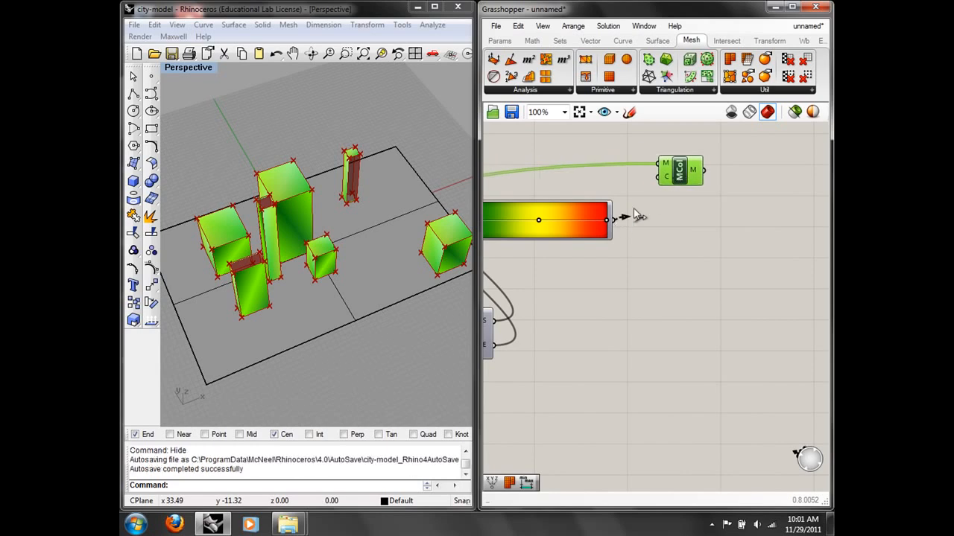
pyautogui.moveTo(634, 211); pyautogui.dragTo(658, 179)
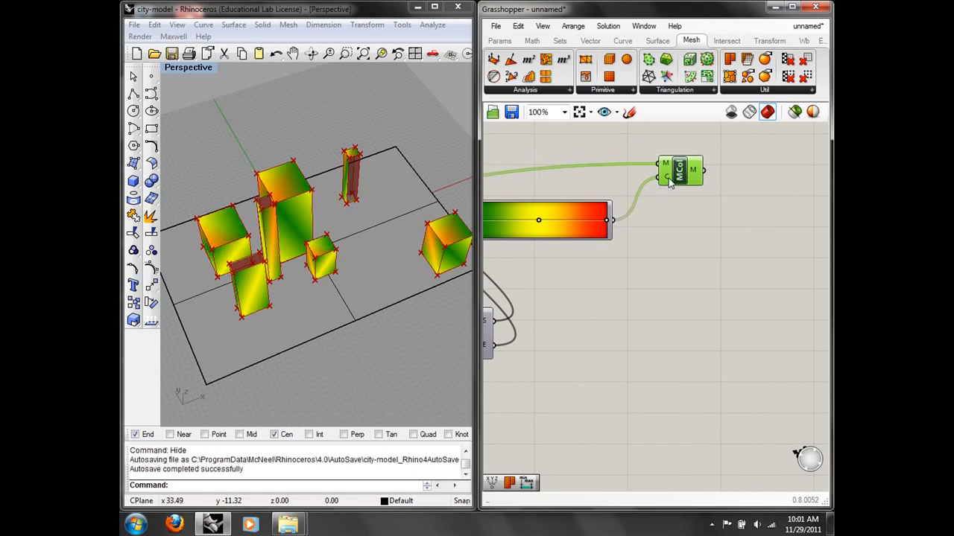
# Graft both the colour input (C) and the mesh input (M) of Mesh Colours
pyautogui.moveTo(669, 183)
pyautogui.rightClick(665, 178)
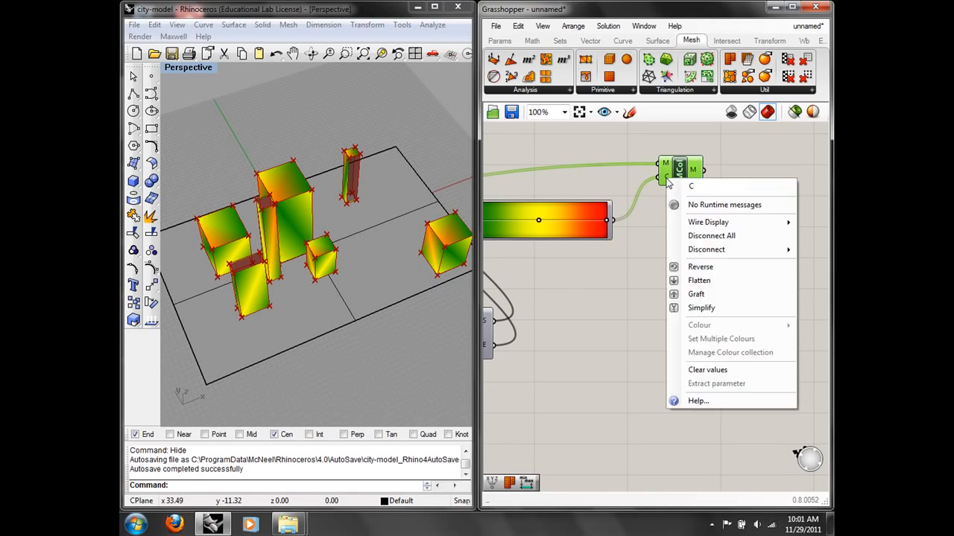
pyautogui.click(696, 295)
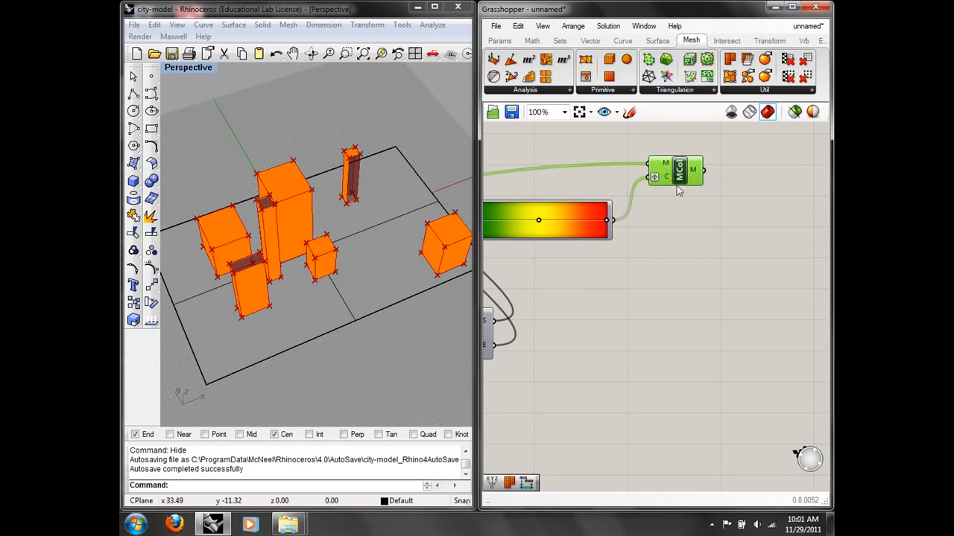
pyautogui.rightClick(664, 164)
pyautogui.click(698, 308)
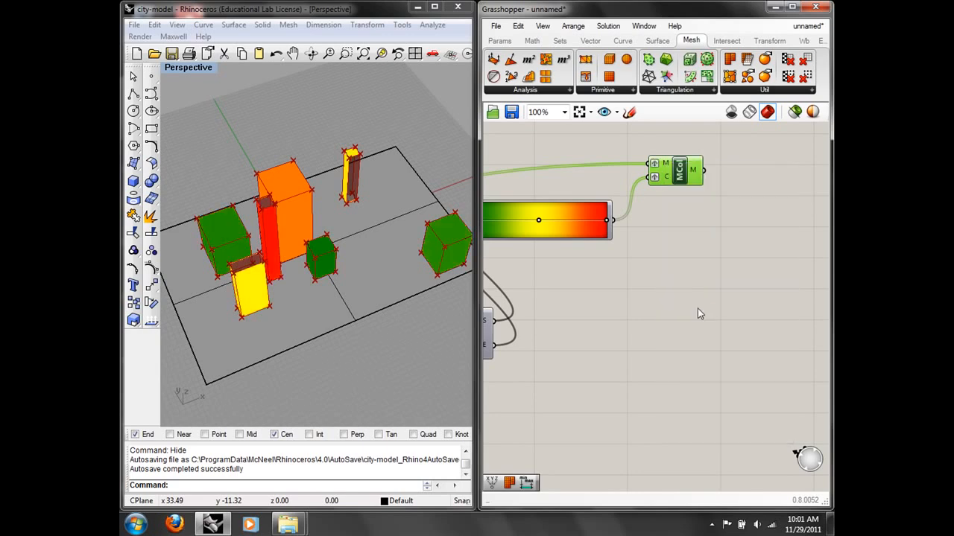
pyautogui.click(695, 244)
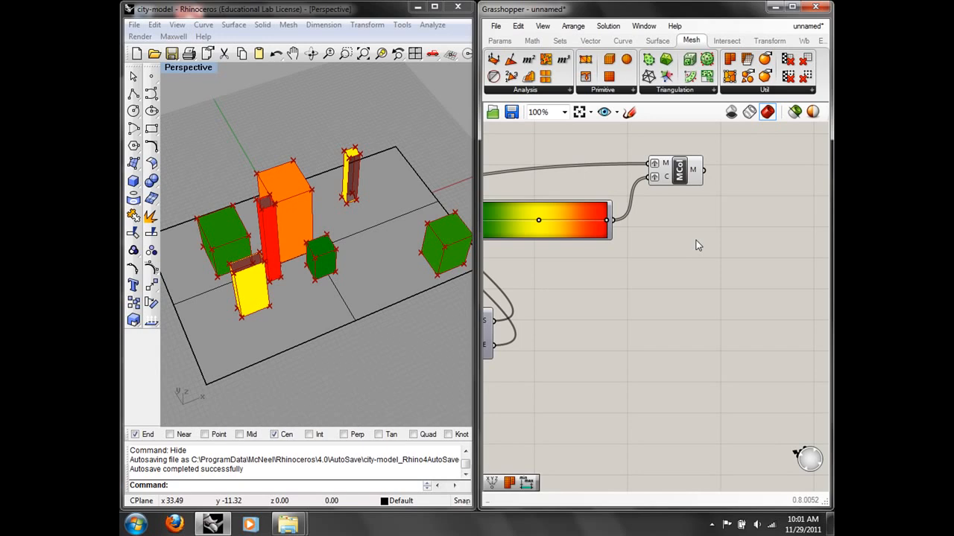
# Orbit the city model to inspect the coloured buildings and turn off the preview of the Mesh Brep component
pyautogui.moveTo(198, 374); pyautogui.dragTo(466, 264, button='right')
pyautogui.moveTo(658, 278); pyautogui.dragTo(812, 250, button='right')
pyautogui.moveTo(687, 234); pyautogui.dragTo(702, 290, button='right')
pyautogui.moveTo(585, 266); pyautogui.dragTo(788, 257, button='right')
pyautogui.click(664, 228)
pyautogui.rightClick(664, 228)
pyautogui.click(661, 250)
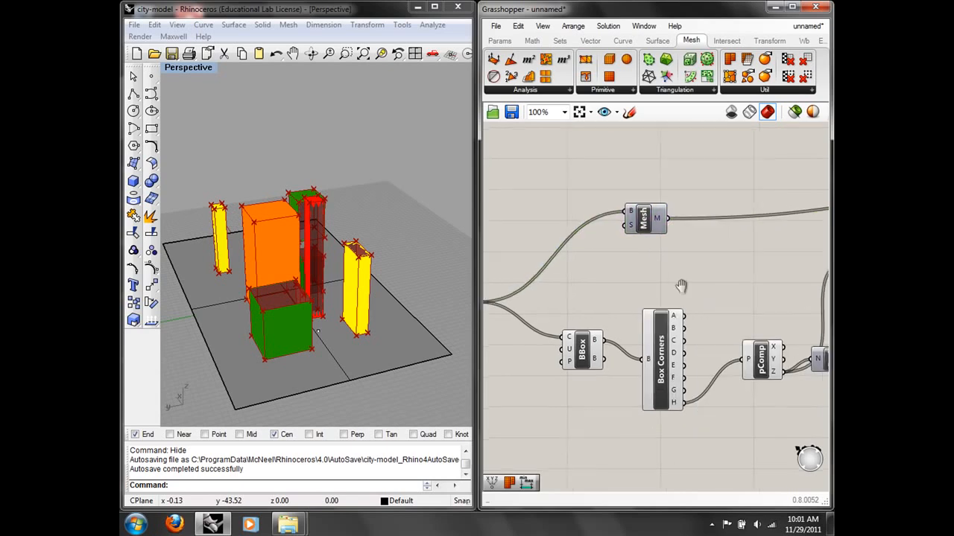
# Turn off the preview of the Bounding Box, Box Corners and point Decompose components together
pyautogui.scroll(-2, 681, 283)
pyautogui.moveTo(689, 376); pyautogui.dragTo(508, 270)
pyautogui.rightClick(585, 231)
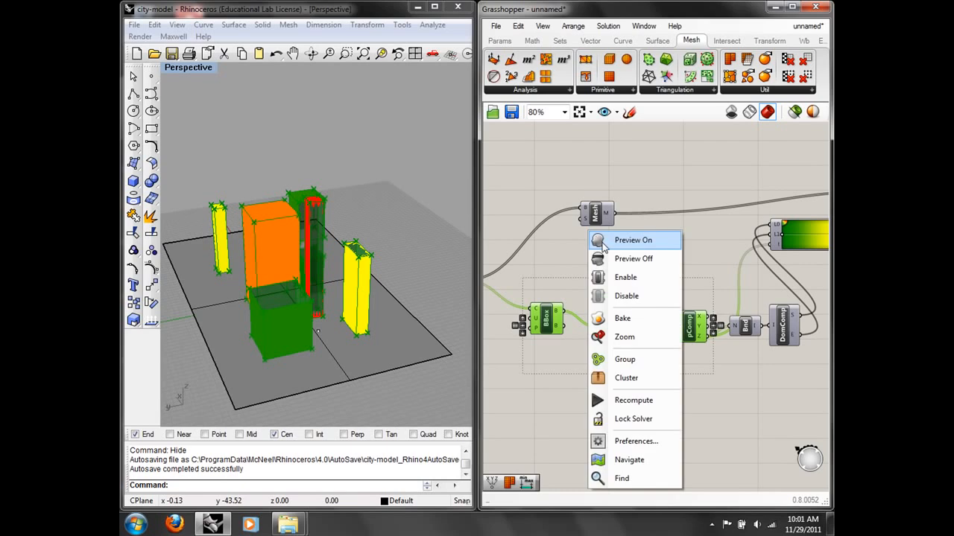
pyautogui.click(616, 259)
pyautogui.moveTo(403, 217); pyautogui.dragTo(293, 244, button='right')
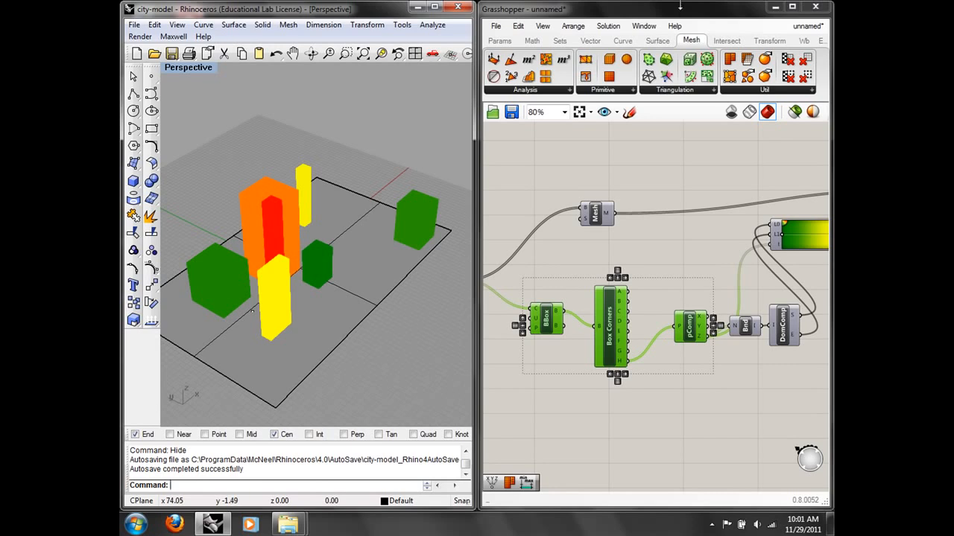
# Review the definition from the Geometry parameter through Bounding Box and Box Corners to the gradient's limits and Mesh Colours
pyautogui.moveTo(624, 285); pyautogui.dragTo(680, 291, button='right')
pyautogui.scroll(-1, 678, 287)
pyautogui.scroll(2, 651, 289)
pyautogui.click(581, 288)
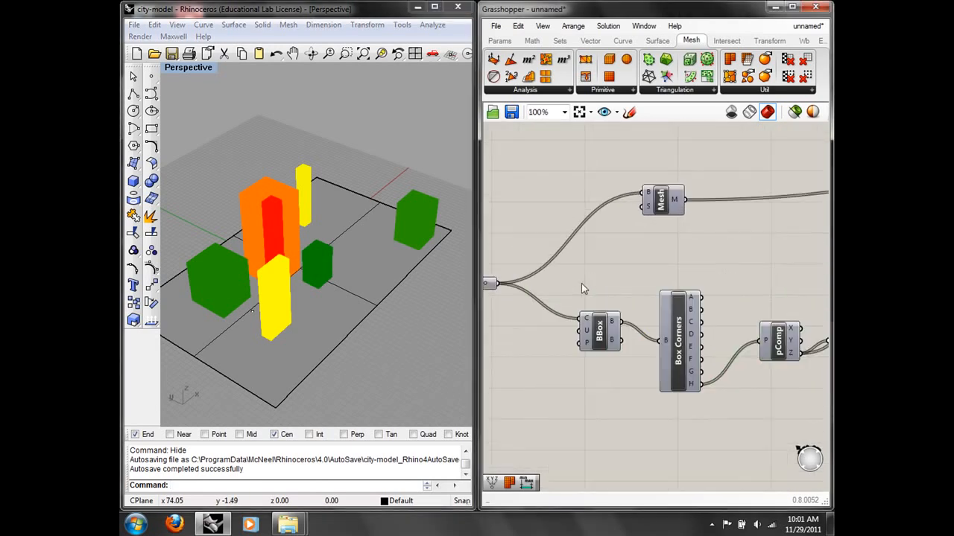
pyautogui.moveTo(541, 292); pyautogui.dragTo(615, 278, button='right')
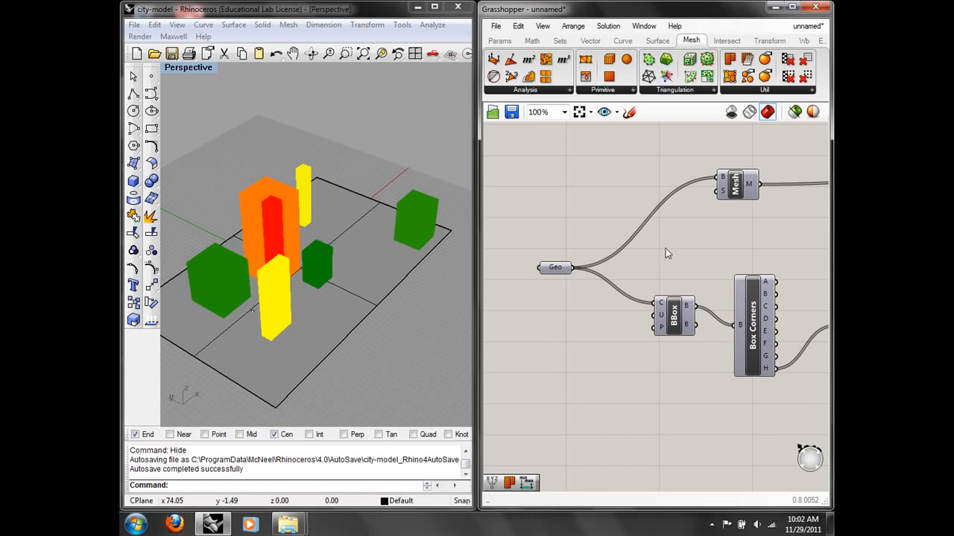
pyautogui.moveTo(665, 248); pyautogui.dragTo(578, 238, button='right')
pyautogui.moveTo(706, 227); pyautogui.dragTo(512, 245, button='right')
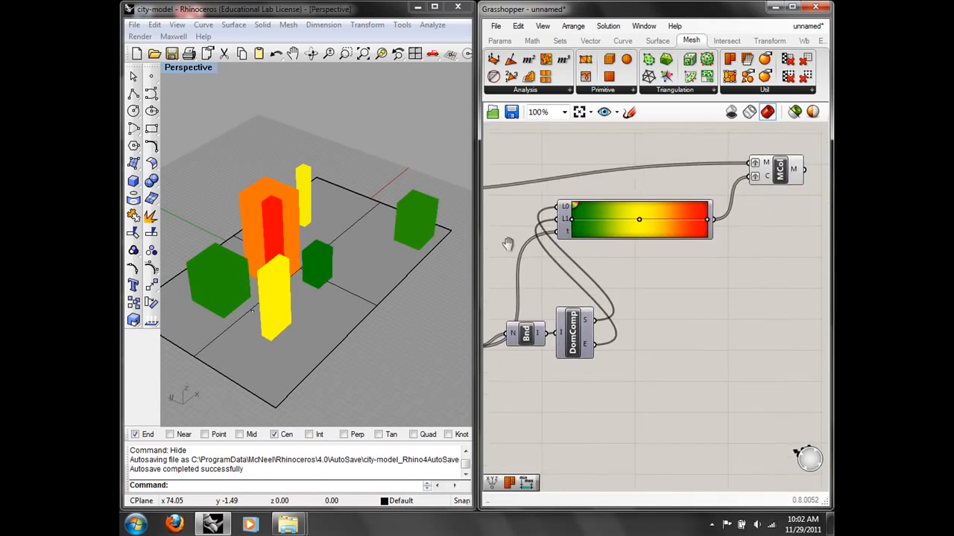
pyautogui.moveTo(564, 223)
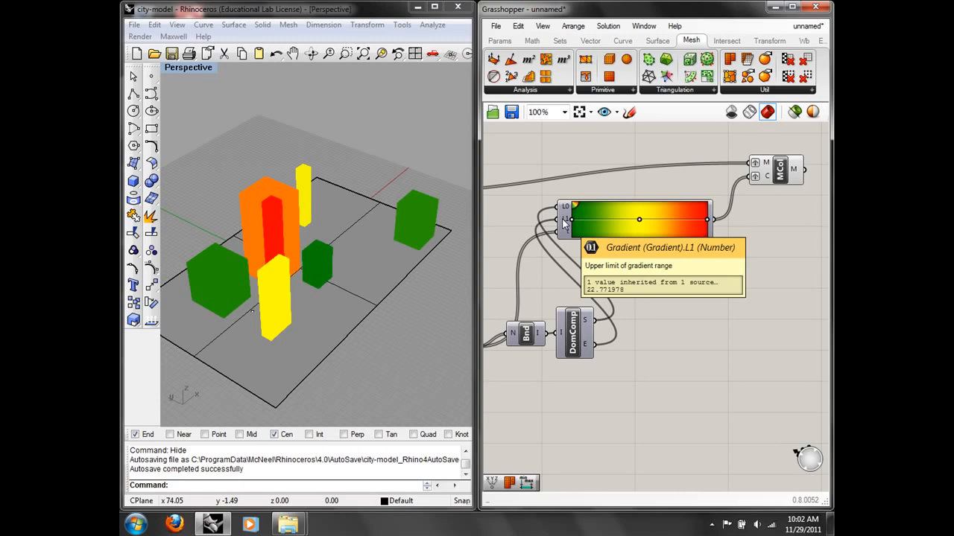
pyautogui.moveTo(484, 257); pyautogui.dragTo(778, 244, button='right')
pyautogui.moveTo(651, 249); pyautogui.dragTo(718, 215, button='right')
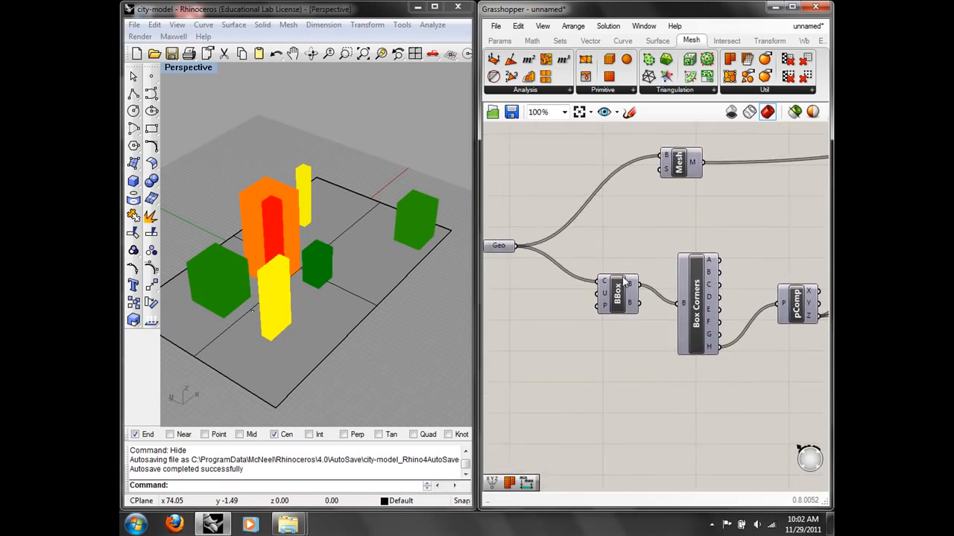
pyautogui.click(691, 291)
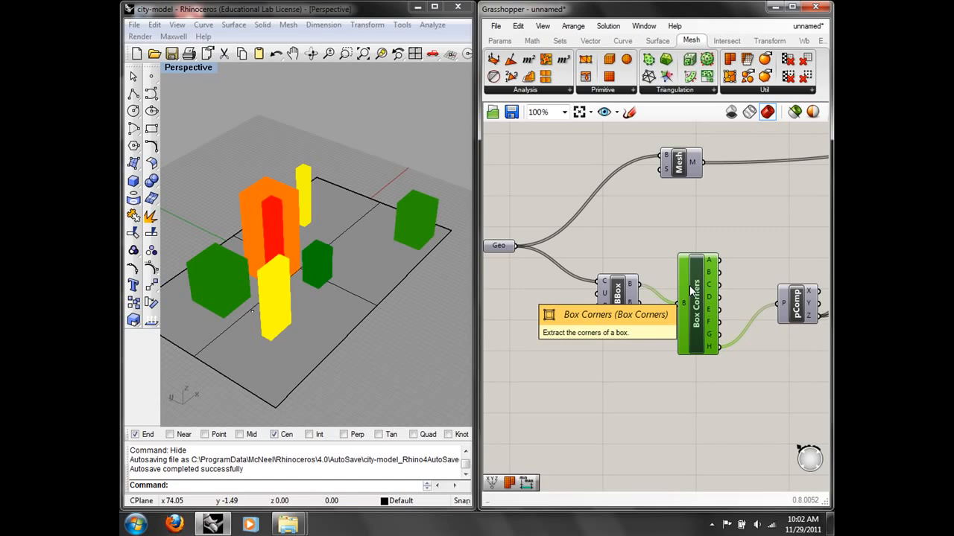
pyautogui.moveTo(767, 256); pyautogui.dragTo(640, 242, button='right')
pyautogui.moveTo(695, 243); pyautogui.dragTo(694, 276, button='right')
# Tidy the layout by spacing Bounds and DomComp below the point Decompose component and shifting the gradient above DomComp
pyautogui.moveTo(596, 335); pyautogui.dragTo(664, 370)
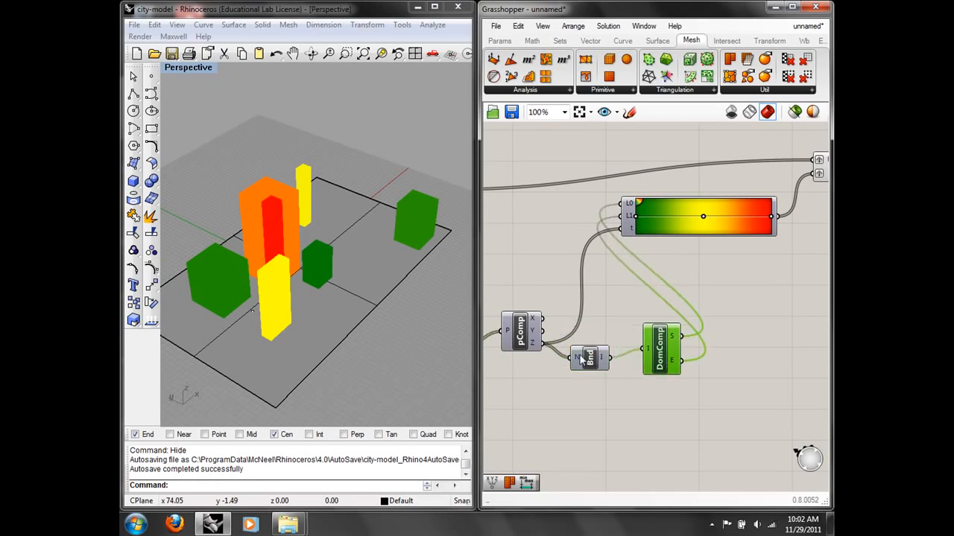
pyautogui.moveTo(581, 358)
pyautogui.moveTo(656, 234); pyautogui.dragTo(678, 243)
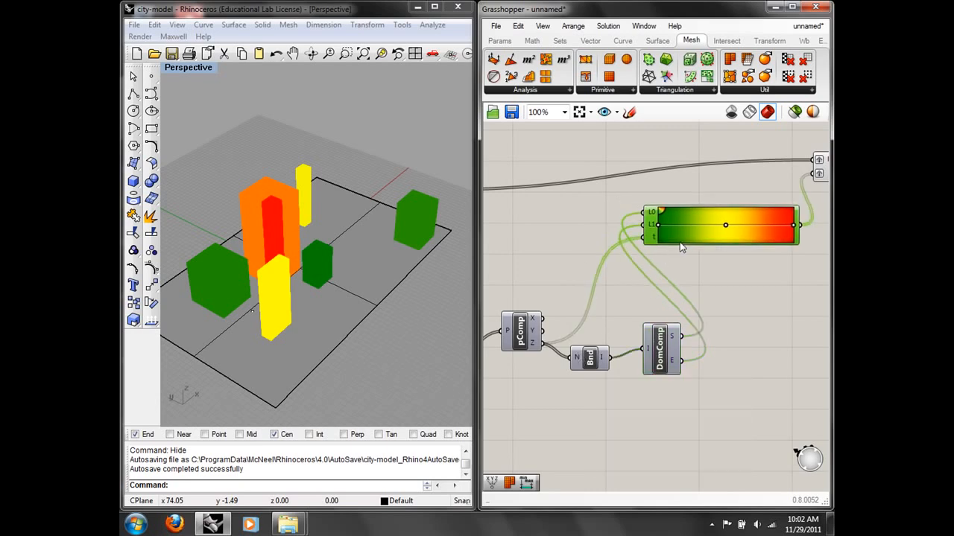
pyautogui.moveTo(652, 240)
pyautogui.moveTo(710, 281); pyautogui.dragTo(597, 296, button='right')
# Check the Mesh Colours colour input, shift Mesh Brep closer to the Geometry parameter and nudge Mesh Colours slightly
pyautogui.moveTo(720, 192)
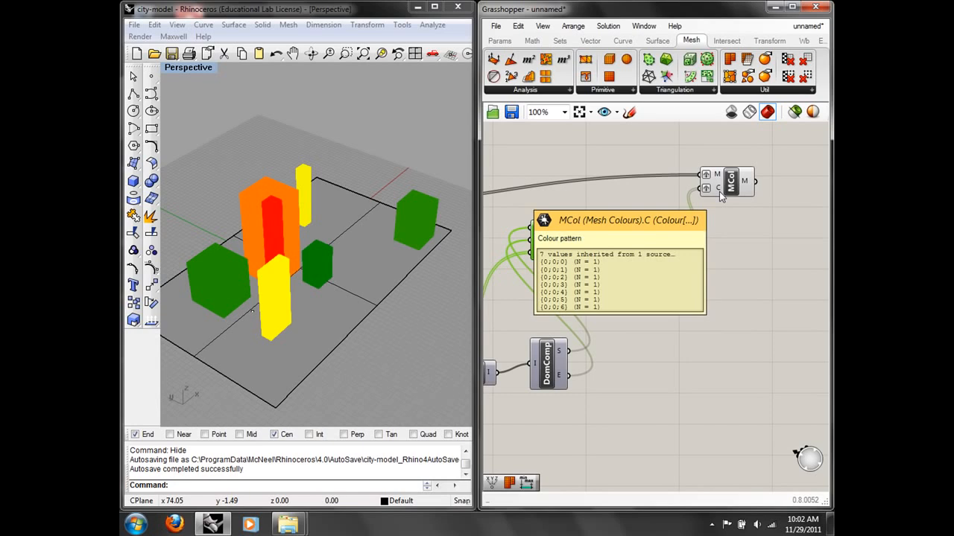
pyautogui.moveTo(574, 215); pyautogui.dragTo(347, 299, button='right')
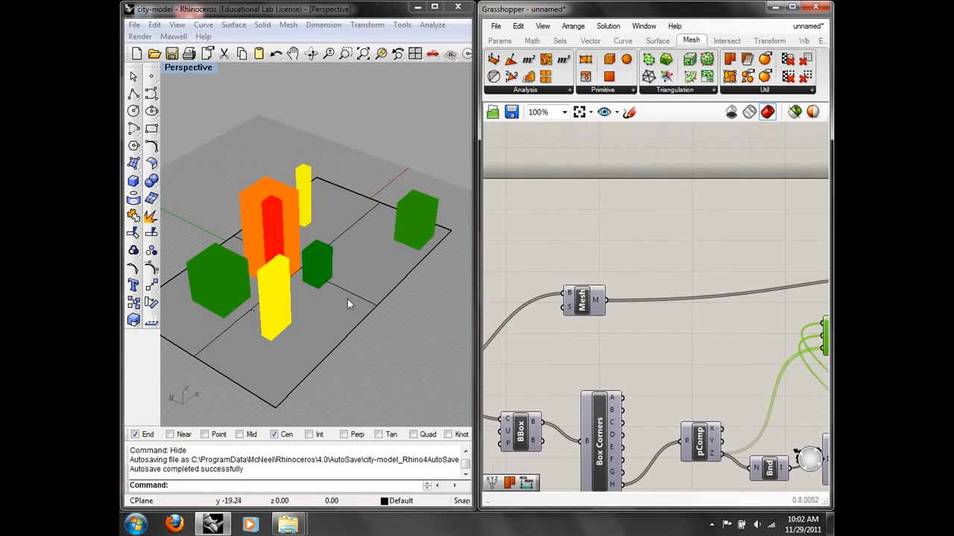
pyautogui.moveTo(494, 305); pyautogui.dragTo(625, 310, button='right')
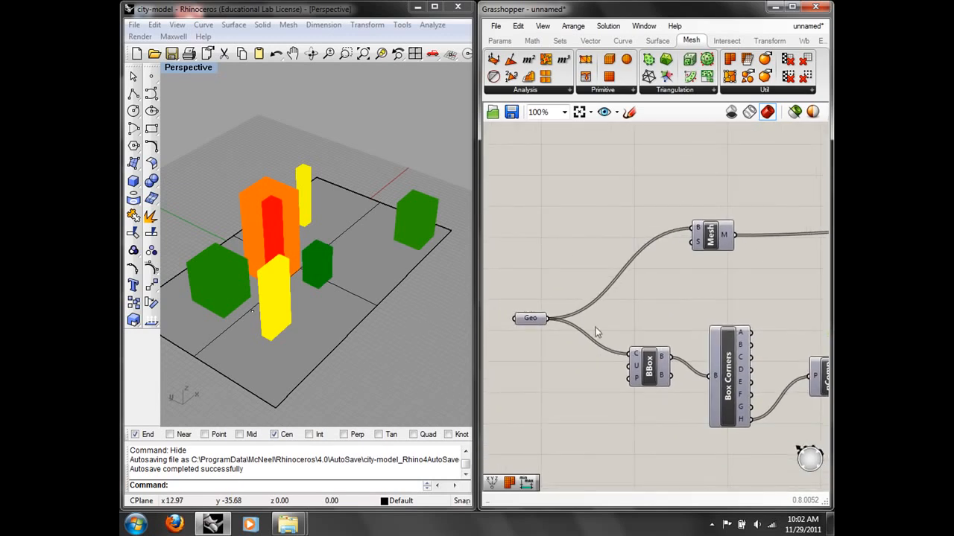
pyautogui.moveTo(709, 236); pyautogui.dragTo(687, 230)
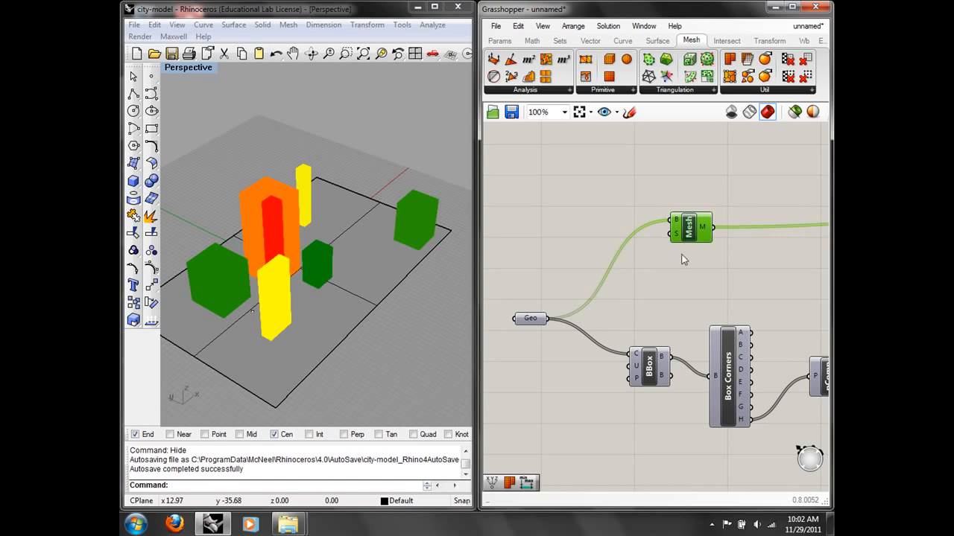
pyautogui.moveTo(682, 256); pyautogui.dragTo(517, 263, button='right')
pyautogui.moveTo(700, 243); pyautogui.dragTo(484, 263, button='right')
pyautogui.click(763, 249)
pyautogui.moveTo(763, 246); pyautogui.dragTo(766, 245)
pyautogui.moveTo(756, 304); pyautogui.dragTo(734, 286, button='right')
pyautogui.click(742, 274)
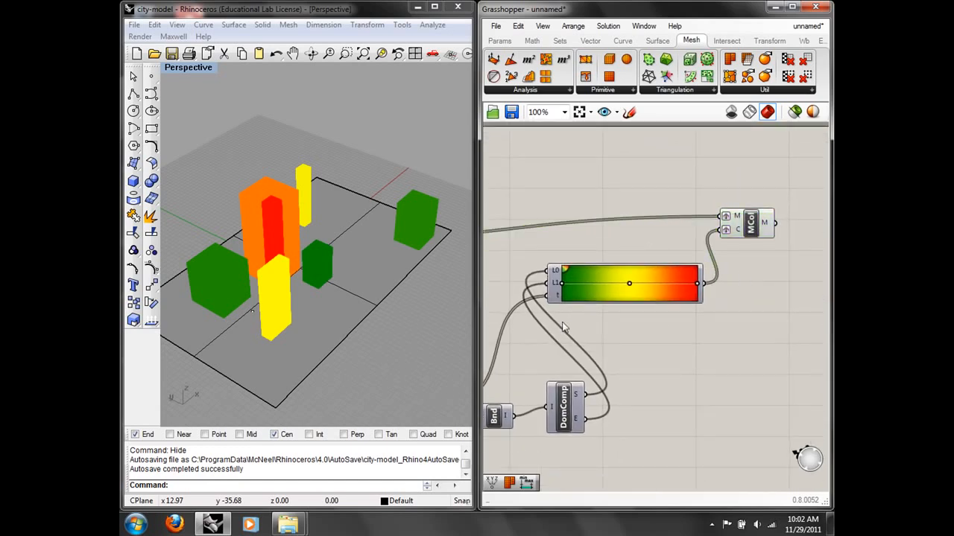
# Apply the pink-to-red preset to the gradient
pyautogui.rightClick(644, 284)
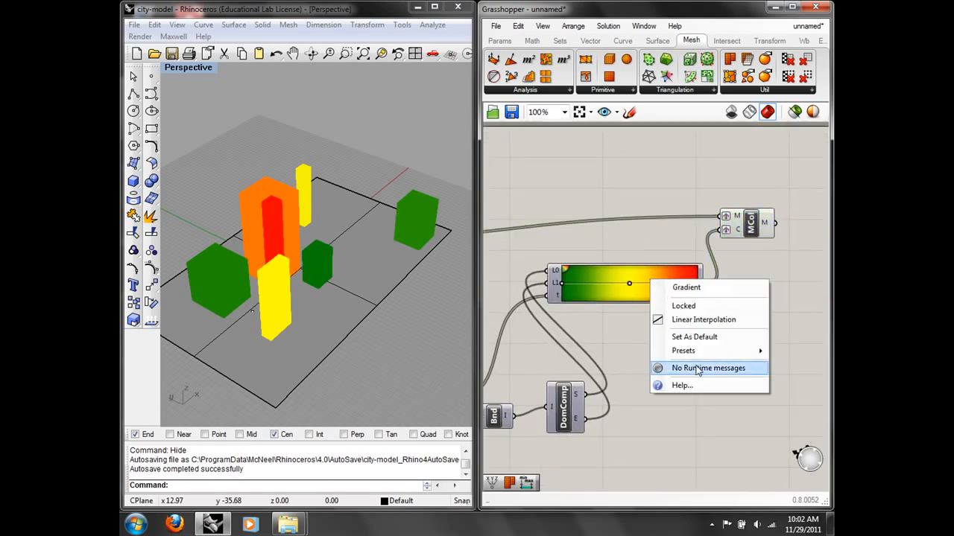
pyautogui.moveTo(697, 351)
pyautogui.click(615, 353)
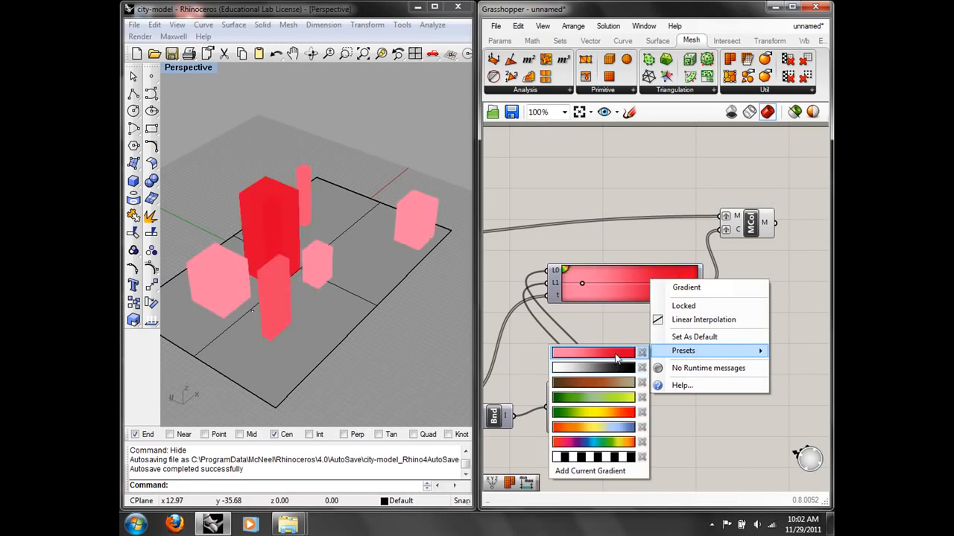
# Replace the gradient's pink-to-red colours with the red-yellow-blue preset and view the recoloured buildings
pyautogui.moveTo(324, 281); pyautogui.dragTo(373, 227, button='right')
pyautogui.moveTo(582, 283)
pyautogui.mouseDown()
pyautogui.moveTo(635, 284)
pyautogui.moveTo(591, 283)
pyautogui.mouseUp()
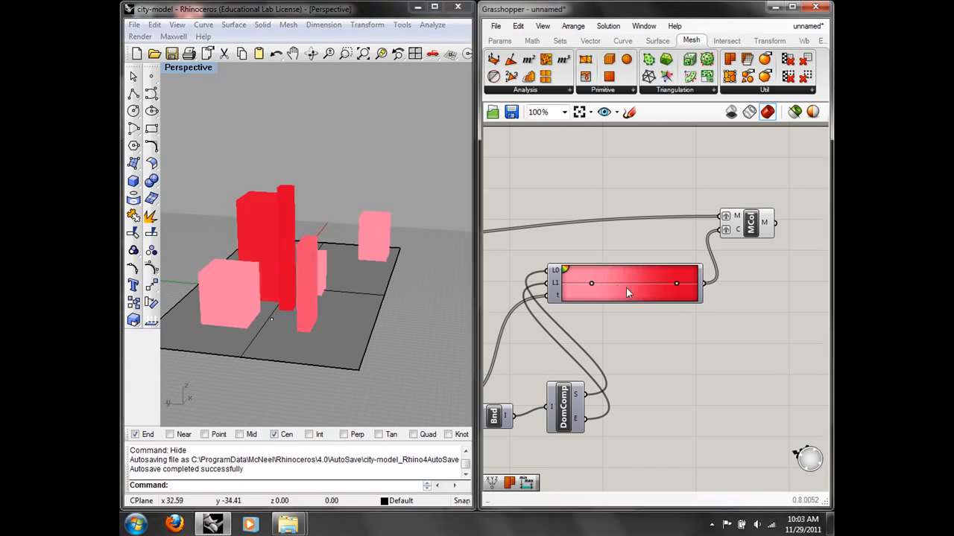
pyautogui.rightClick(630, 287)
pyautogui.moveTo(670, 360)
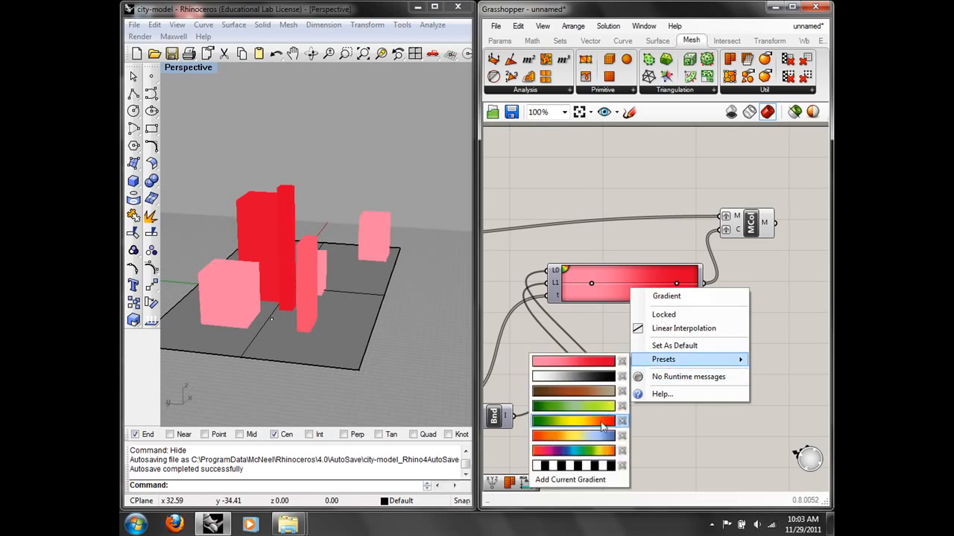
pyautogui.click(574, 436)
pyautogui.moveTo(333, 270); pyautogui.dragTo(302, 296, button='right')
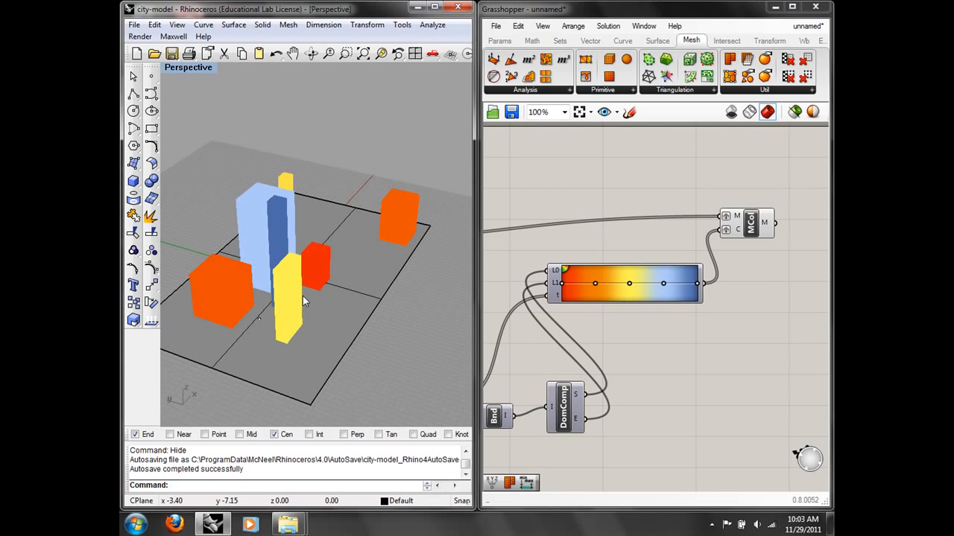
# Space the gradient and Mesh Colours further apart on the canvas and view the buildings from above
pyautogui.moveTo(606, 277)
pyautogui.mouseDown()
pyautogui.moveTo(609, 269)
pyautogui.moveTo(608, 279)
pyautogui.mouseUp()
pyautogui.moveTo(754, 225); pyautogui.dragTo(756, 216)
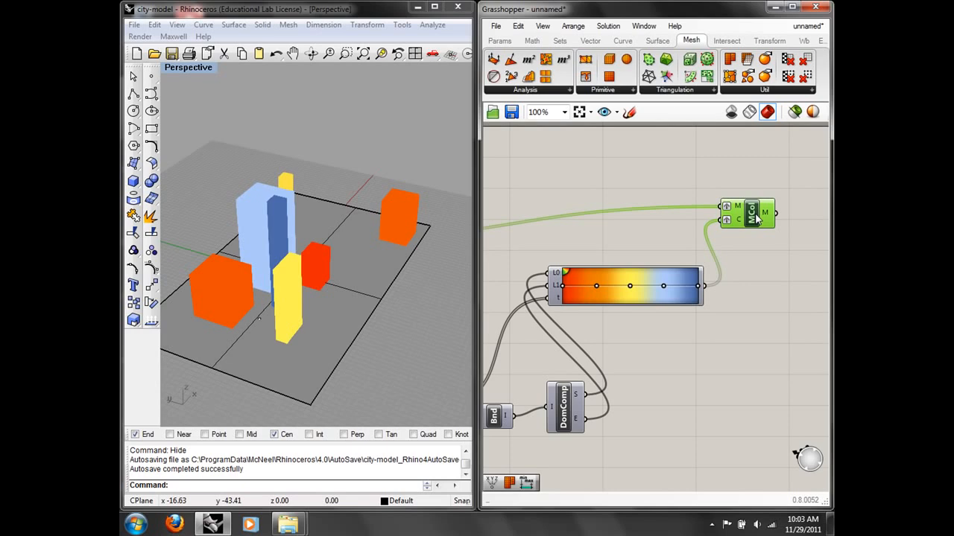
pyautogui.moveTo(686, 290); pyautogui.dragTo(696, 300)
pyautogui.moveTo(245, 306); pyautogui.dragTo(293, 350, button='right')
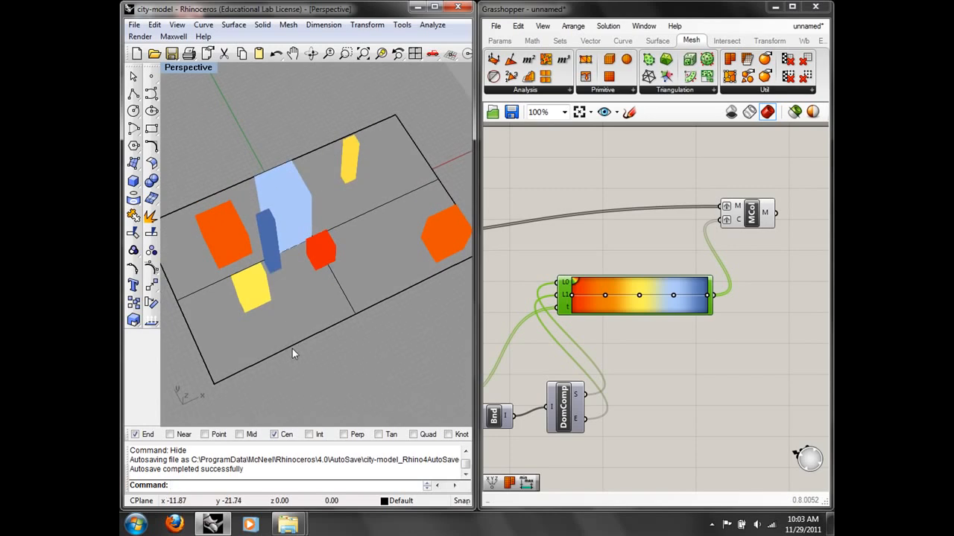
# Add a Volume component above Box Corners, feed it the Bounding Box output and inspect its volume values
pyautogui.moveTo(544, 322); pyautogui.dragTo(599, 298, button='right')
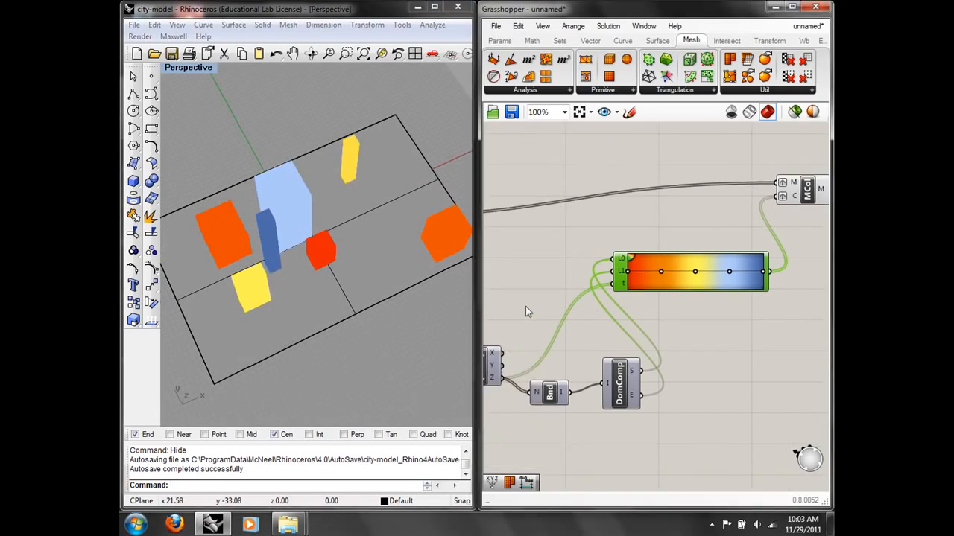
pyautogui.moveTo(525, 306); pyautogui.dragTo(622, 261, button='right')
pyautogui.doubleClick(545, 247)
pyautogui.write('vol')
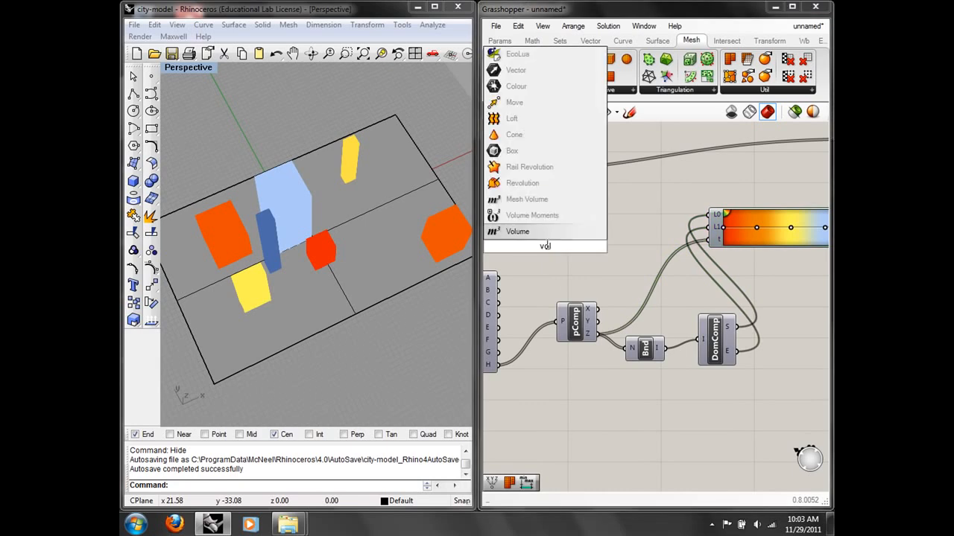
pyautogui.press('Return')
pyautogui.moveTo(544, 247); pyautogui.dragTo(641, 246, button='right')
pyautogui.moveTo(659, 246); pyautogui.dragTo(579, 237)
pyautogui.moveTo(578, 313); pyautogui.dragTo(591, 360)
pyautogui.moveTo(519, 301); pyautogui.dragTo(564, 234)
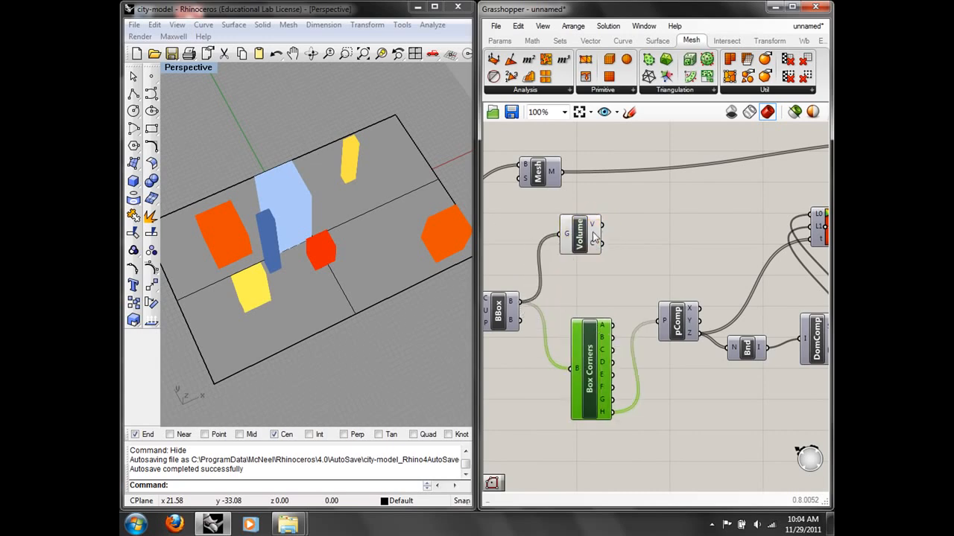
pyautogui.moveTo(593, 232)
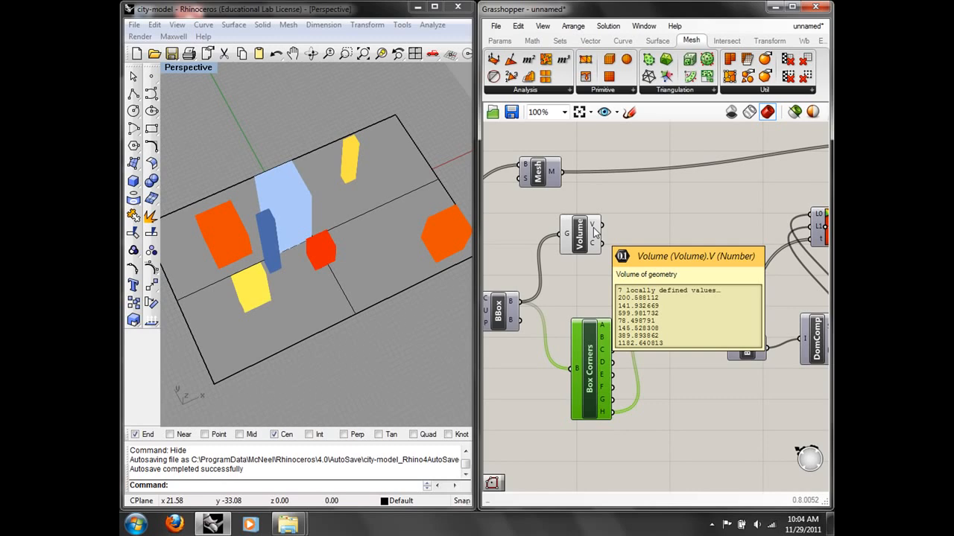
pyautogui.moveTo(633, 299); pyautogui.dragTo(622, 277, button='right')
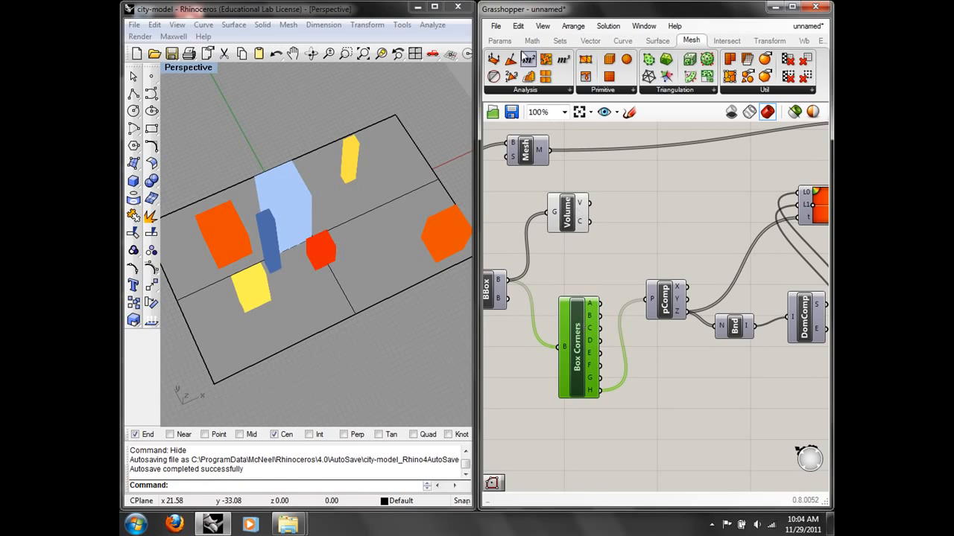
# Delete the Box Corners and point Decompose components
pyautogui.click(518, 26)
pyautogui.click(539, 157)
pyautogui.moveTo(659, 298); pyautogui.dragTo(662, 299)
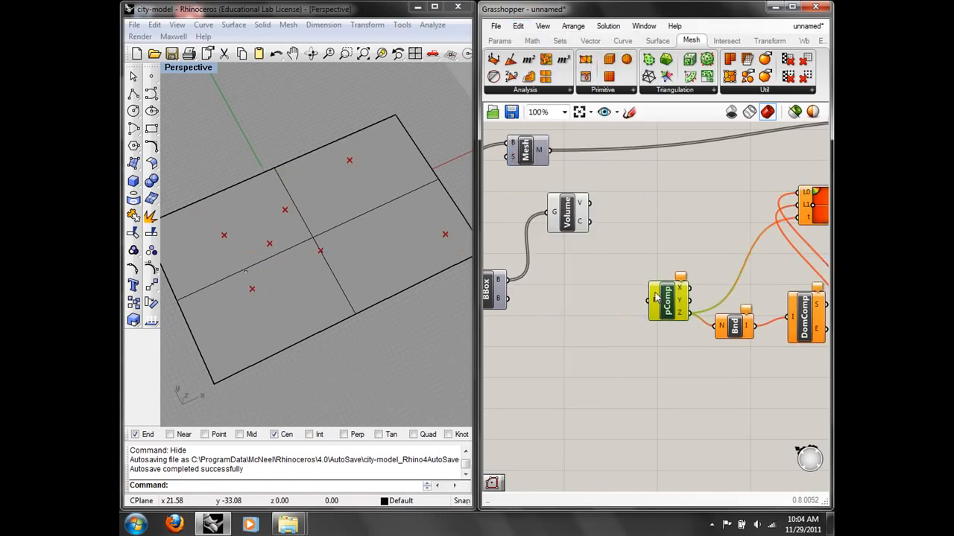
pyautogui.click(518, 26)
pyautogui.click(541, 157)
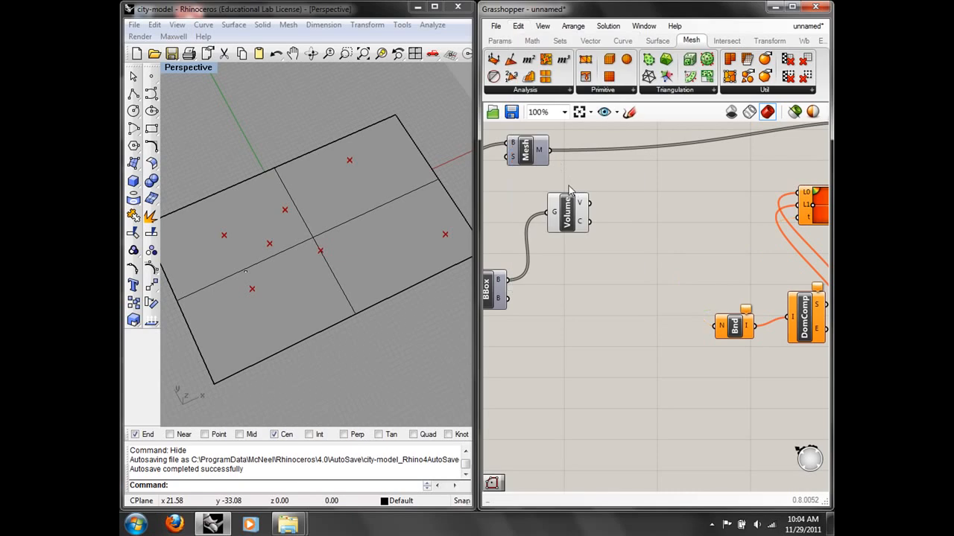
# Connect the Volume component's V output to the Bounds input and move Volume closer to the wire's level
pyautogui.moveTo(589, 202); pyautogui.dragTo(717, 326)
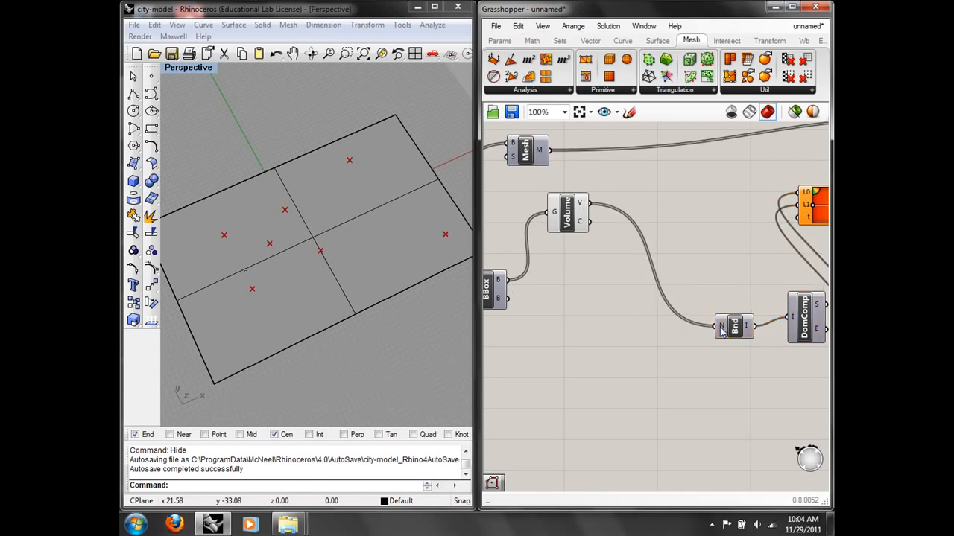
pyautogui.moveTo(577, 213); pyautogui.dragTo(604, 263)
# Connect the Volume component's V output to the gradient's t input and inspect the colouring by volume
pyautogui.moveTo(774, 209); pyautogui.dragTo(672, 226, button='right')
pyautogui.moveTo(769, 172); pyautogui.dragTo(683, 171, button='right')
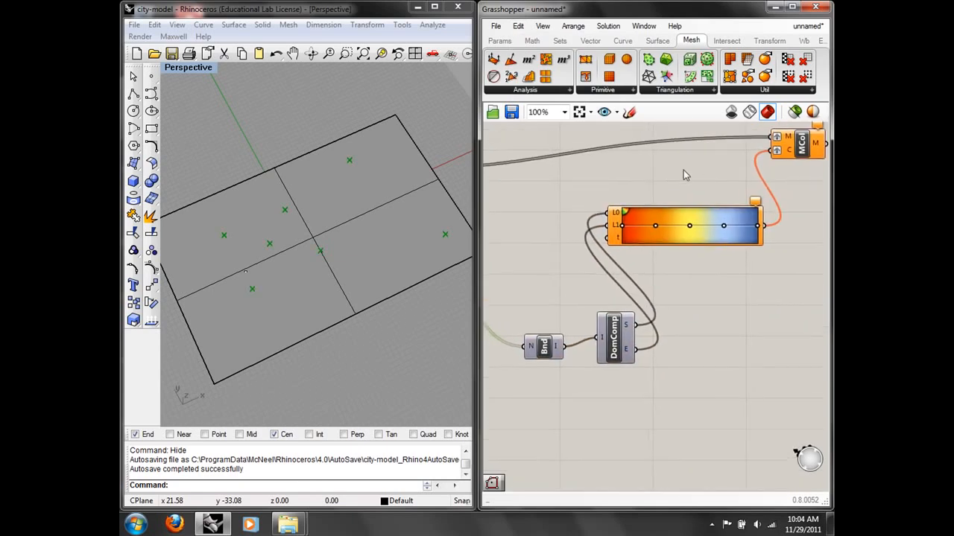
pyautogui.moveTo(547, 207); pyautogui.dragTo(766, 206, button='right')
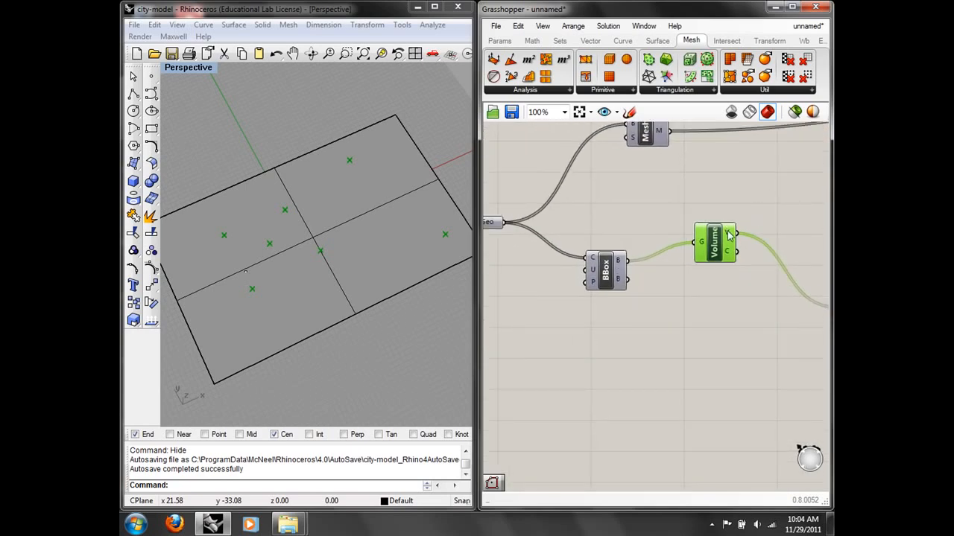
pyautogui.moveTo(729, 237)
pyautogui.moveTo(730, 235); pyautogui.dragTo(605, 230, button='right')
pyautogui.moveTo(693, 247); pyautogui.dragTo(642, 246, button='right')
pyautogui.moveTo(752, 269); pyautogui.dragTo(669, 275, button='right')
pyautogui.moveTo(656, 222); pyautogui.dragTo(786, 241, button='right')
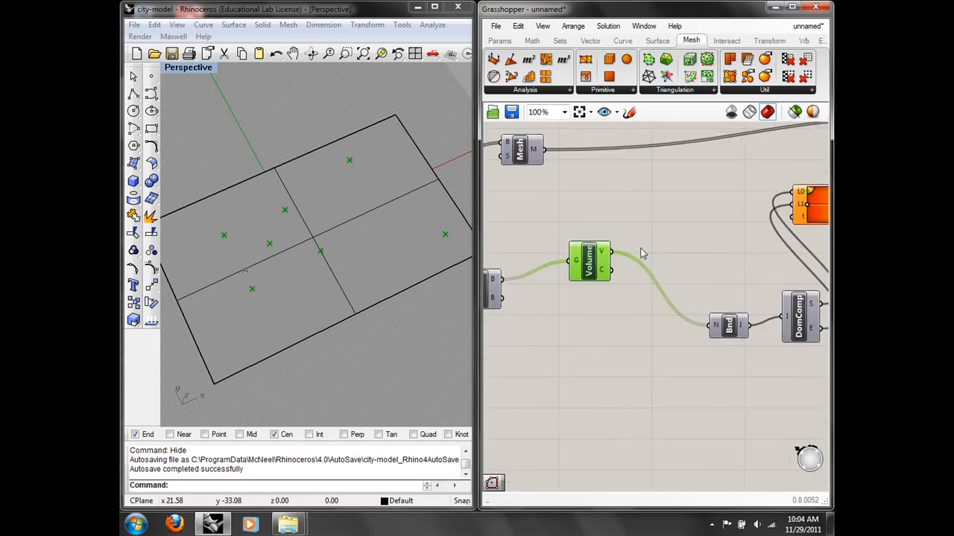
pyautogui.moveTo(640, 252); pyautogui.dragTo(607, 252, button='right')
pyautogui.scroll(-1, 606, 251)
pyautogui.moveTo(584, 252); pyautogui.dragTo(727, 224)
pyautogui.moveTo(265, 297); pyautogui.dragTo(372, 254, button='right')
pyautogui.moveTo(271, 327); pyautogui.dragTo(246, 247, button='right')
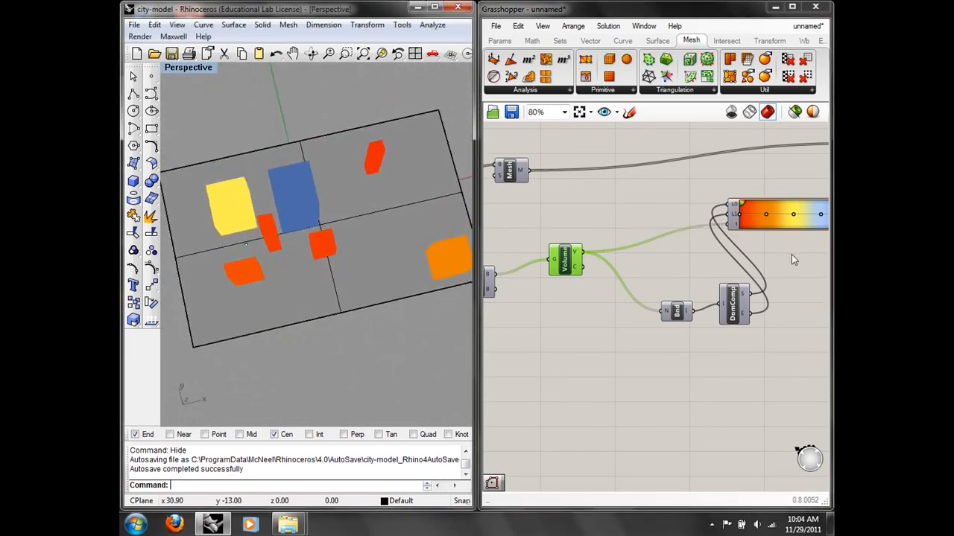
# Apply the green-yellow-red preset to the gradient and view the recoloured buildings
pyautogui.moveTo(791, 254); pyautogui.dragTo(712, 263, button='right')
pyautogui.rightClick(760, 224)
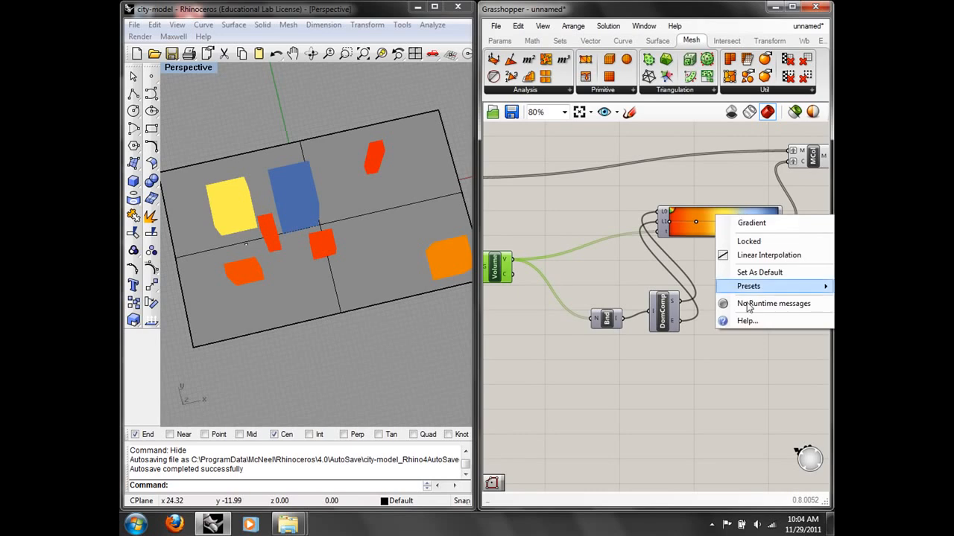
pyautogui.moveTo(748, 287)
pyautogui.click(691, 350)
pyautogui.moveTo(262, 269); pyautogui.dragTo(287, 218, button='right')
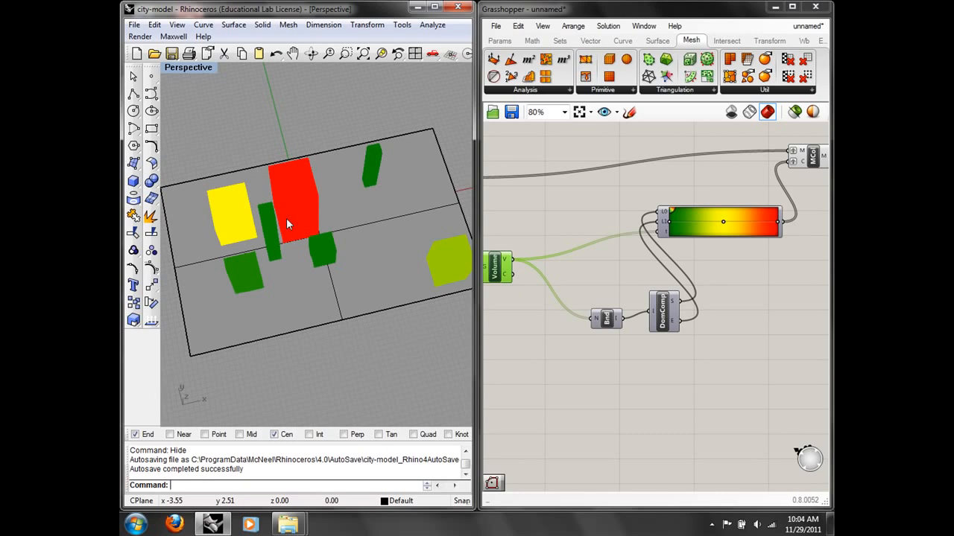
# Review the volume definition from Bounding Box through the gradient to Mesh Colours
pyautogui.moveTo(487, 280); pyautogui.dragTo(633, 276, button='right')
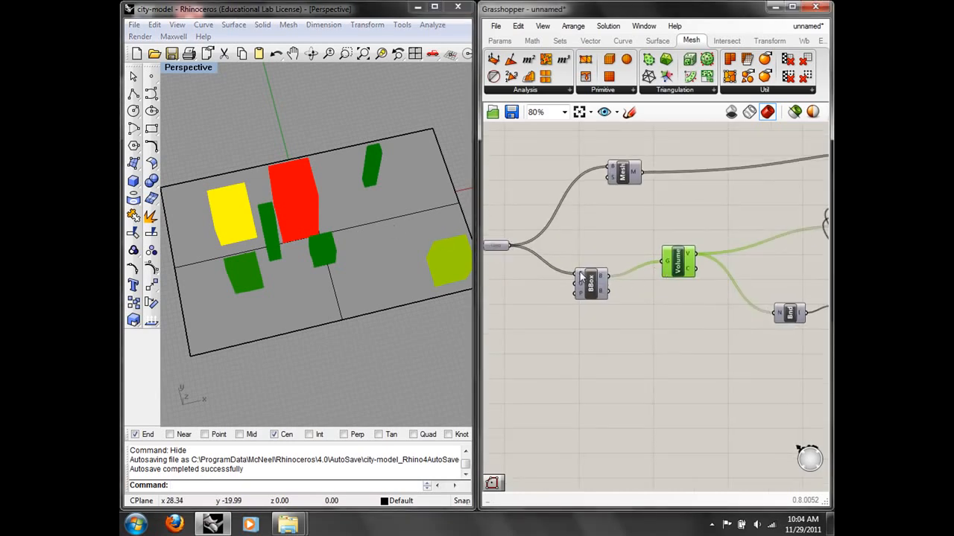
pyautogui.click(597, 287)
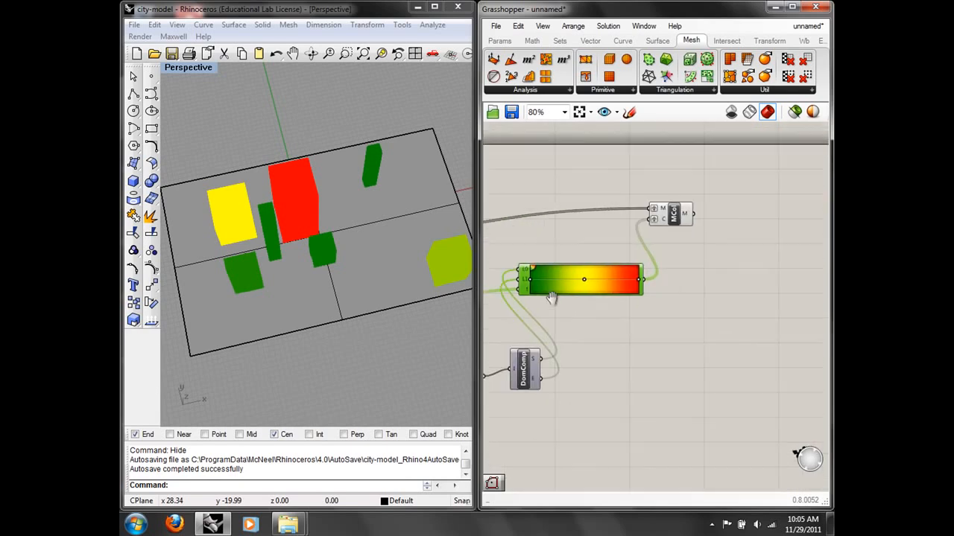
pyautogui.moveTo(640, 280); pyautogui.dragTo(662, 222)
pyautogui.click(661, 221)
pyautogui.moveTo(671, 268); pyautogui.dragTo(749, 281, button='right')
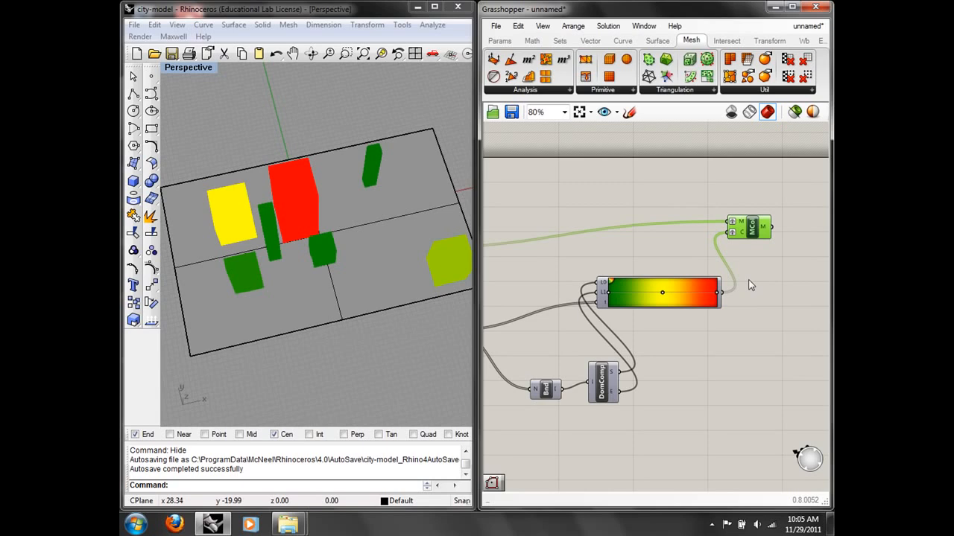
pyautogui.moveTo(518, 301); pyautogui.dragTo(624, 259, button='right')
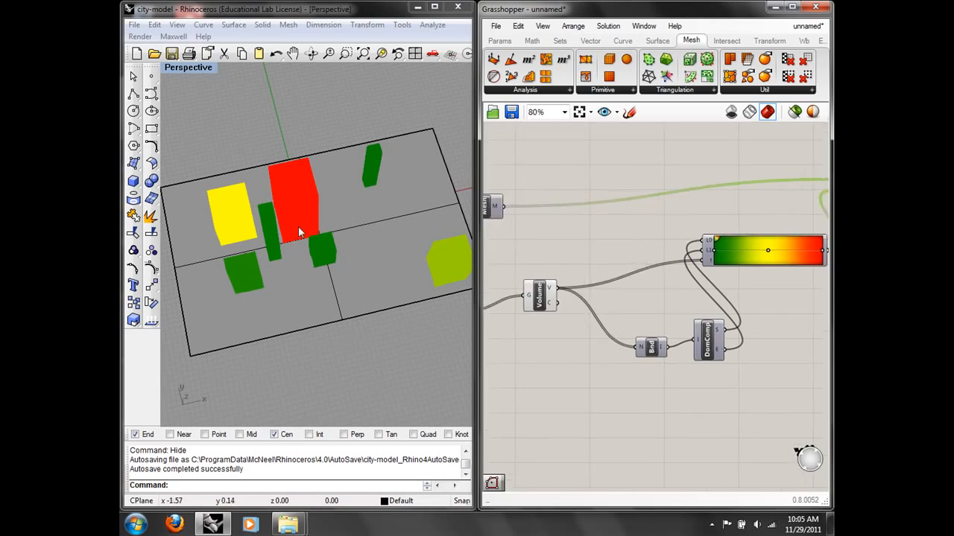
# Place a point object in Rhino's Perspective view, in the front part of the site outline
pyautogui.click(151, 76)
pyautogui.click(297, 292)
# Delete the Bounding Box and Volume components from the Grasshopper definition
pyautogui.scroll(-1, 590, 309)
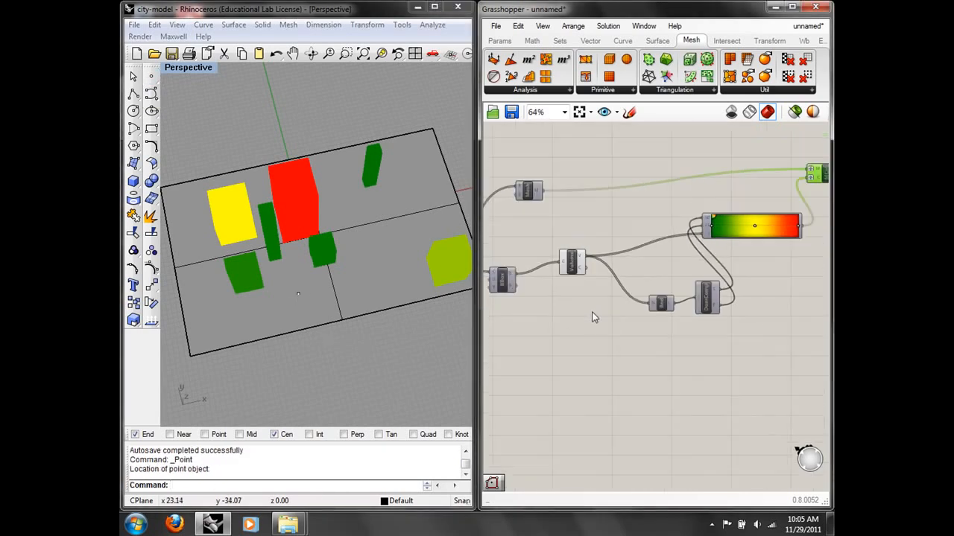
pyautogui.moveTo(594, 317); pyautogui.dragTo(642, 326, button='right')
pyautogui.moveTo(645, 356); pyautogui.dragTo(540, 265)
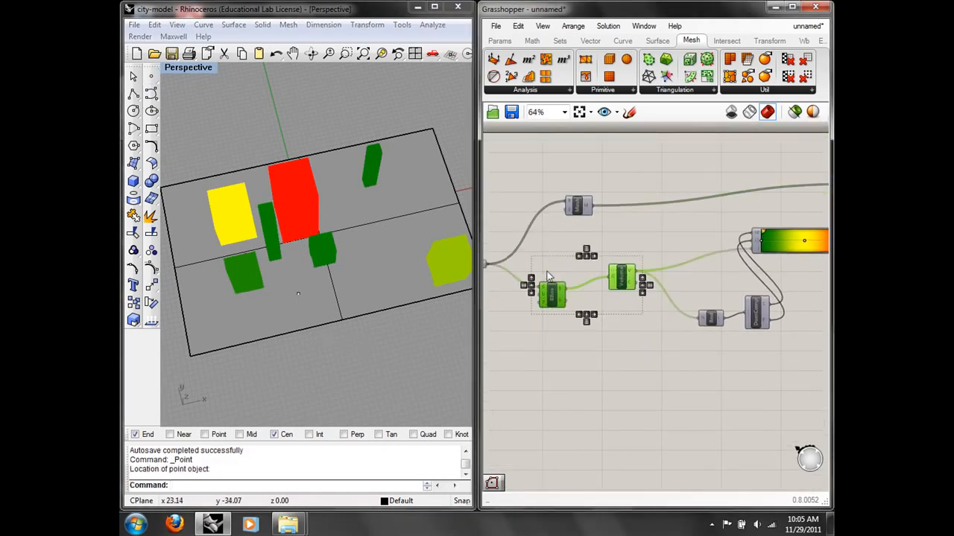
pyautogui.click(518, 28)
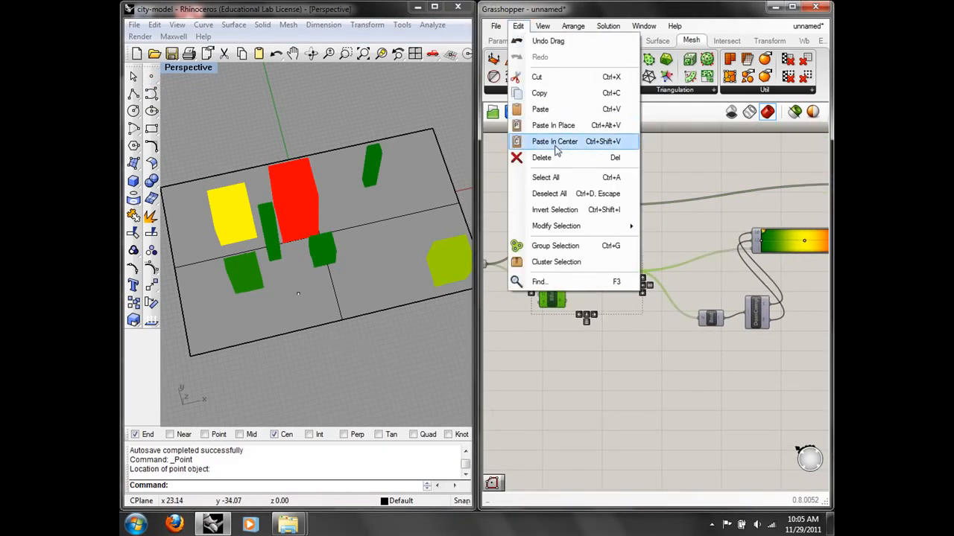
pyautogui.click(525, 155)
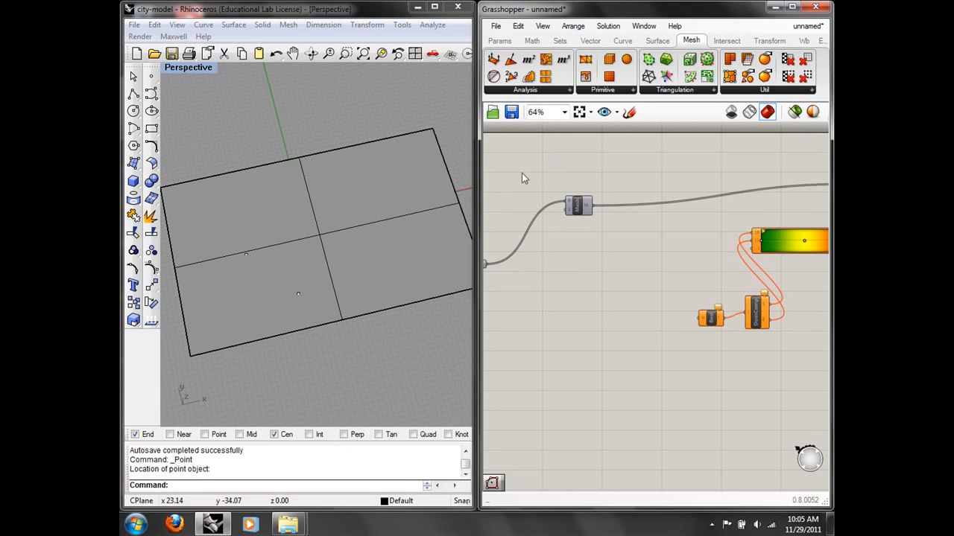
# Delete the older point object on the site's long centre line in Rhino
pyautogui.click(245, 254)
pyautogui.click(155, 25)
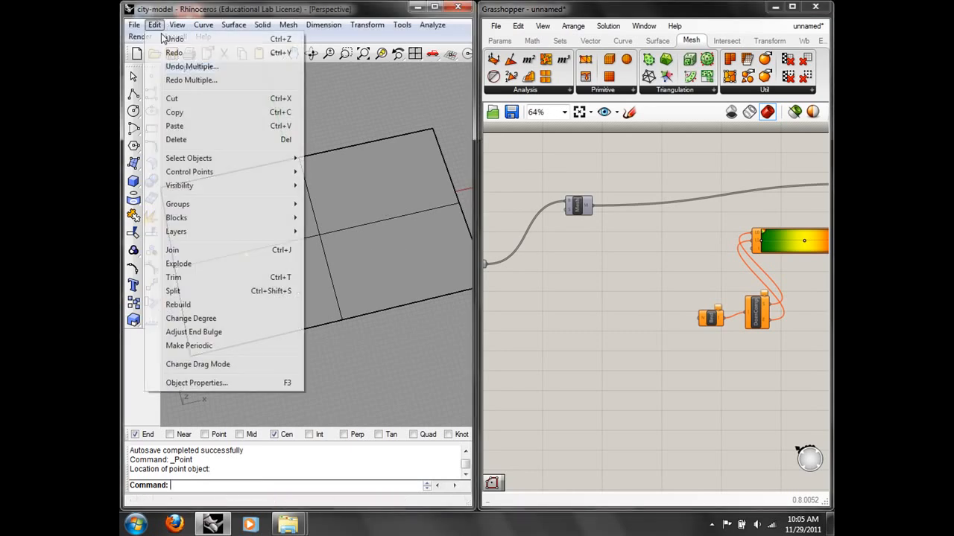
pyautogui.click(196, 138)
# Add an Area component below Mesh Brep in Grasshopper and feed it from the Geometry parameter
pyautogui.moveTo(587, 328); pyautogui.dragTo(618, 290, button='right')
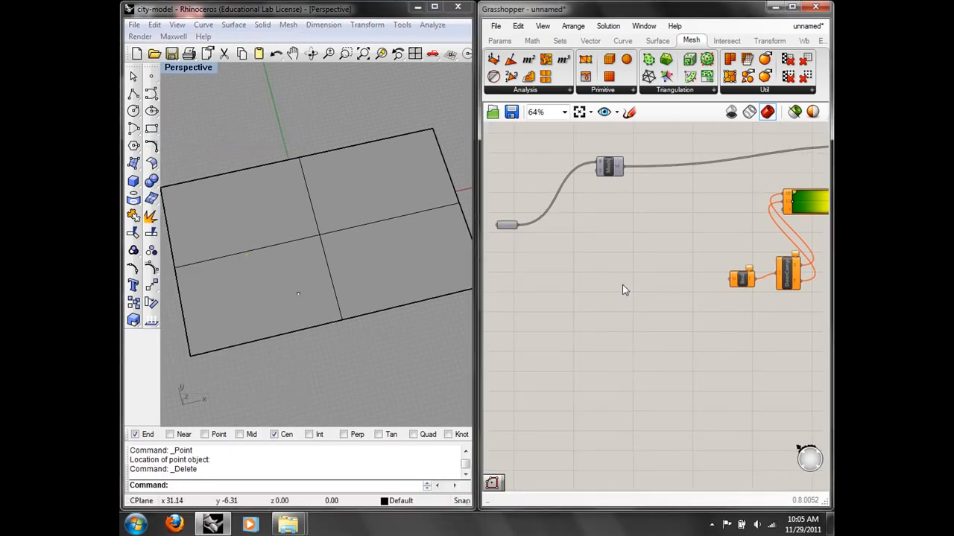
pyautogui.doubleClick(616, 271)
pyautogui.write('a')
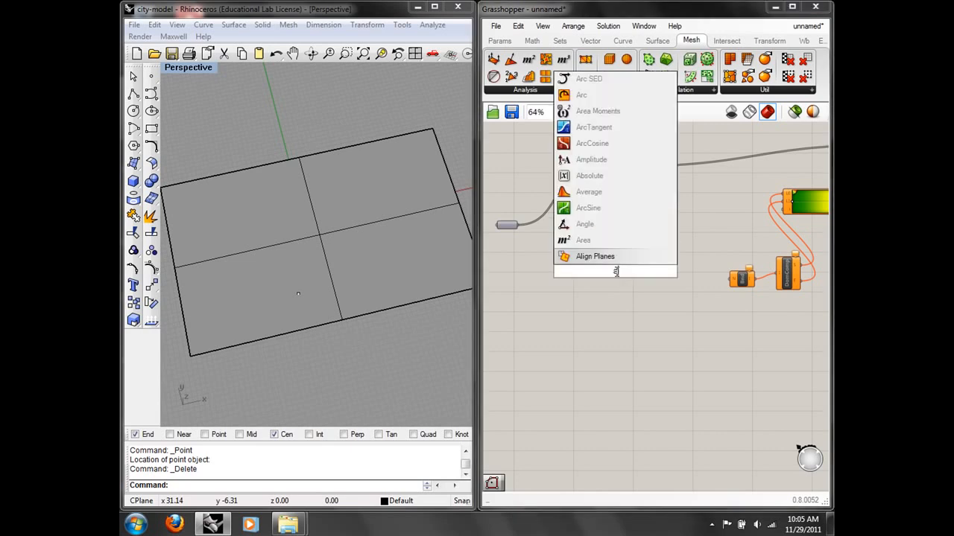
pyautogui.write('rea')
pyautogui.press('Return')
pyautogui.moveTo(517, 225); pyautogui.dragTo(602, 267)
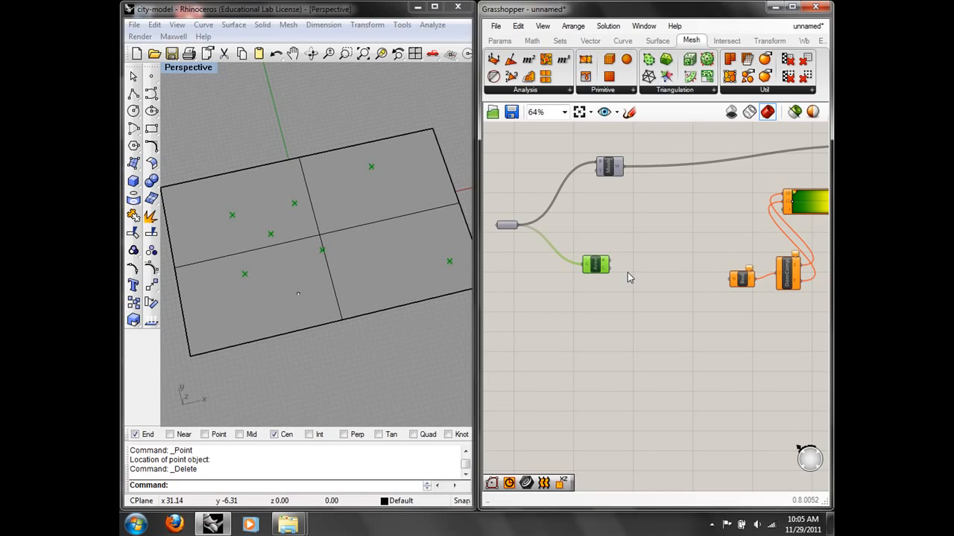
pyautogui.click(627, 273)
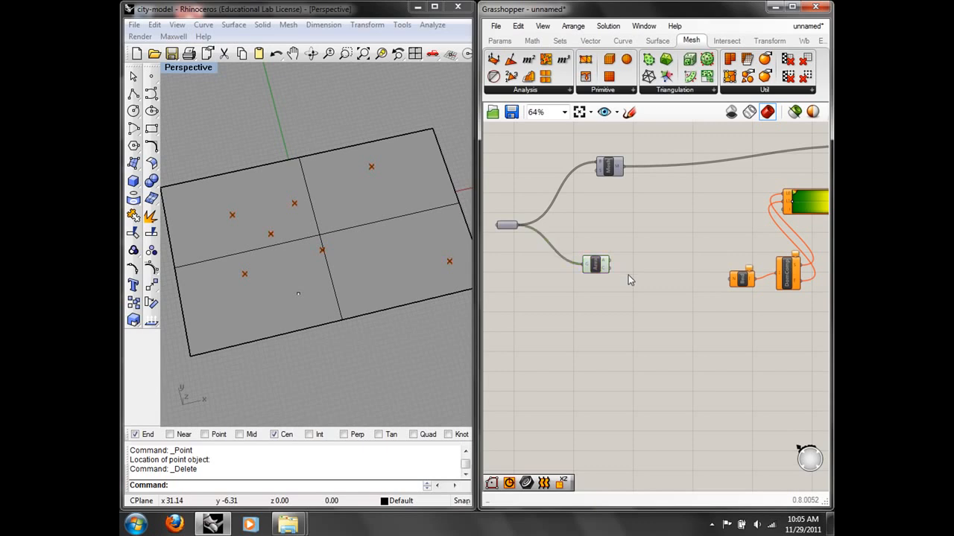
# Add a Distance component beside Area and connect the Area centroids to one of its point inputs
pyautogui.moveTo(636, 288); pyautogui.dragTo(610, 285, button='right')
pyautogui.doubleClick(609, 285)
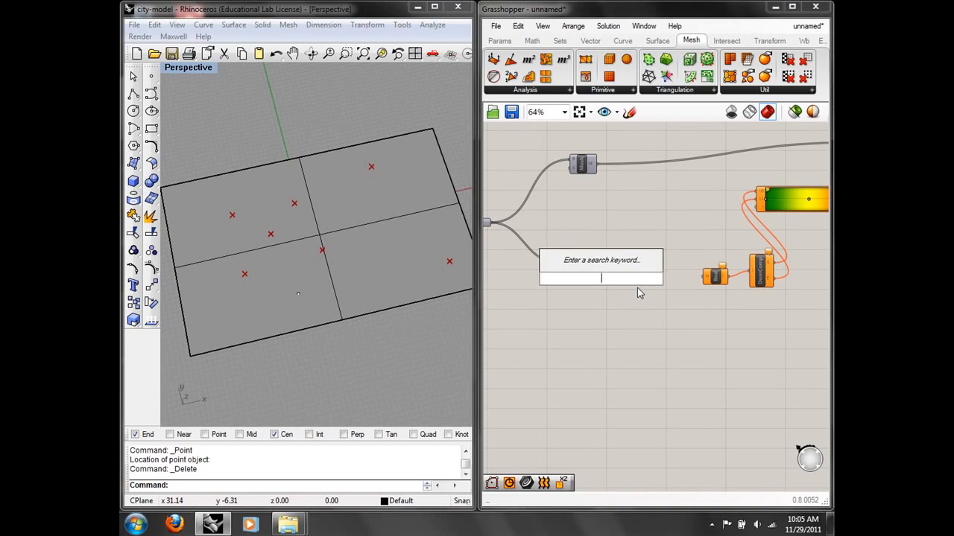
pyautogui.write('dis')
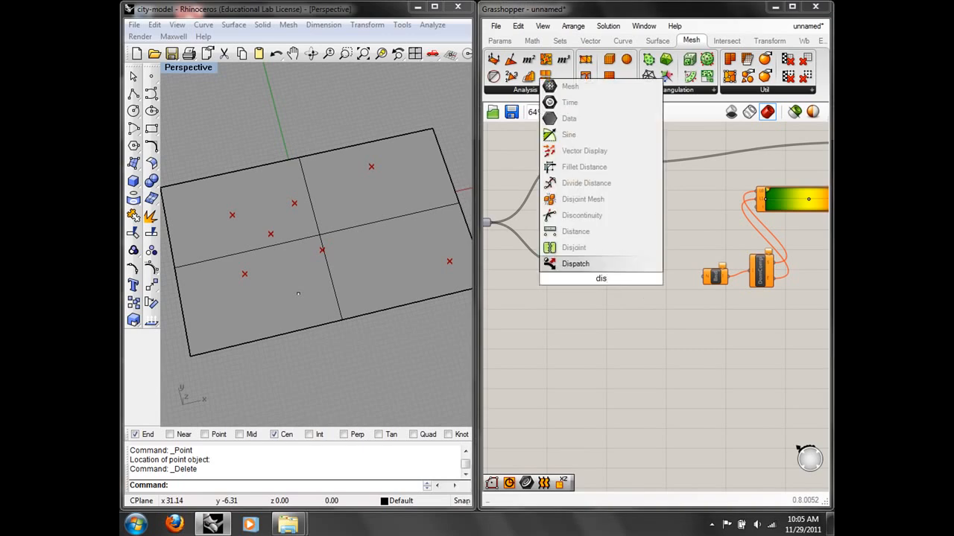
pyautogui.click(608, 232)
pyautogui.scroll(3, 612, 259)
pyautogui.moveTo(566, 263); pyautogui.dragTo(605, 270)
pyautogui.scroll(-3, 610, 306)
# Add a Point parameter at the lower left of the Grasshopper definition and reference the remaining Rhino point object in it
pyautogui.doubleClick(501, 346)
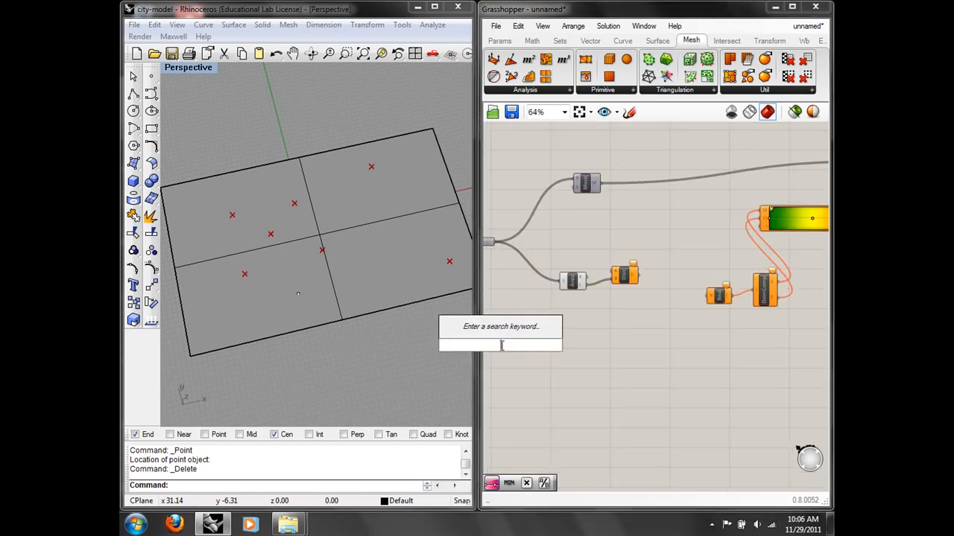
pyautogui.write('poin')
pyautogui.click(503, 318)
pyautogui.moveTo(553, 364); pyautogui.dragTo(614, 349, button='right')
pyautogui.moveTo(566, 333); pyautogui.dragTo(534, 309)
pyautogui.rightClick(534, 310)
pyautogui.click(548, 393)
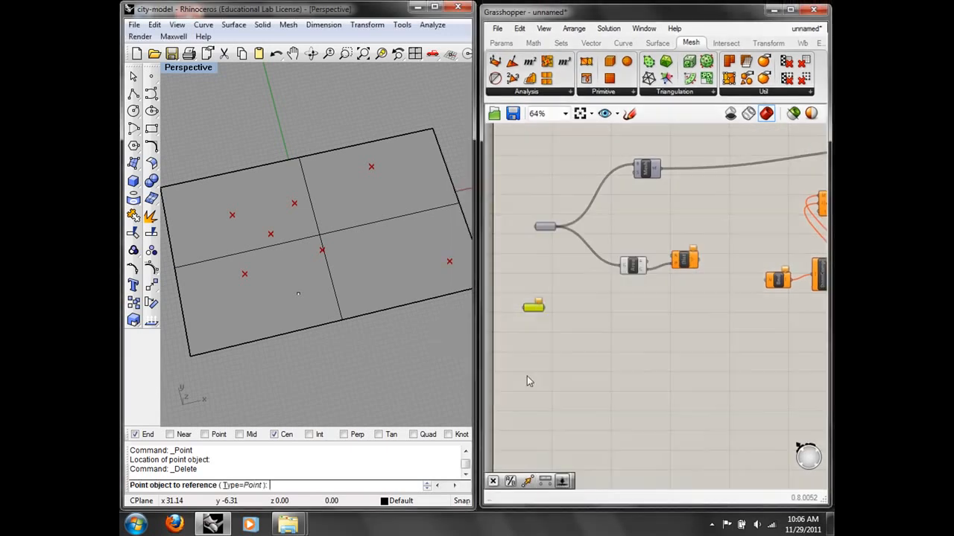
pyautogui.click(297, 295)
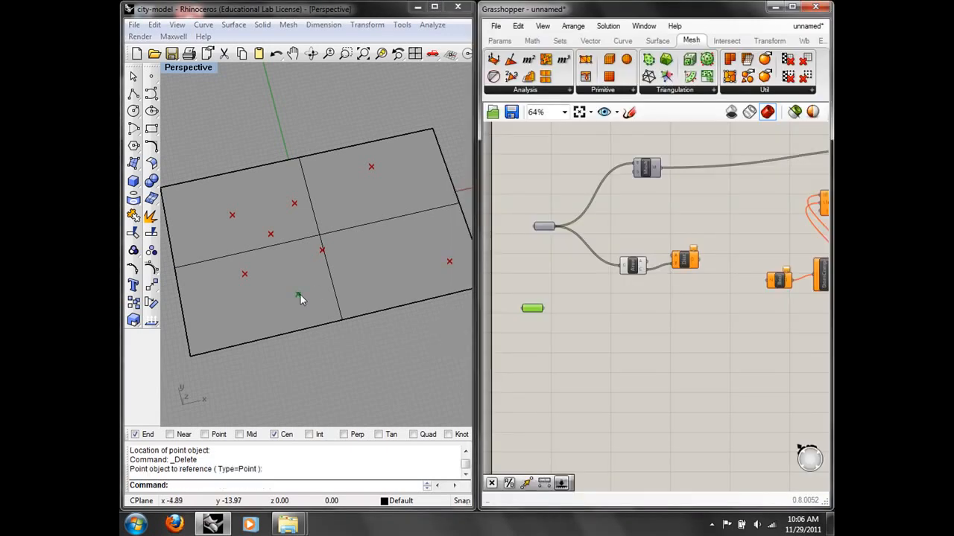
# Connect the Point parameter to Distance's free point input and feed the distances into both Bounds and the Gradient's parameter input
pyautogui.moveTo(545, 310); pyautogui.dragTo(673, 261)
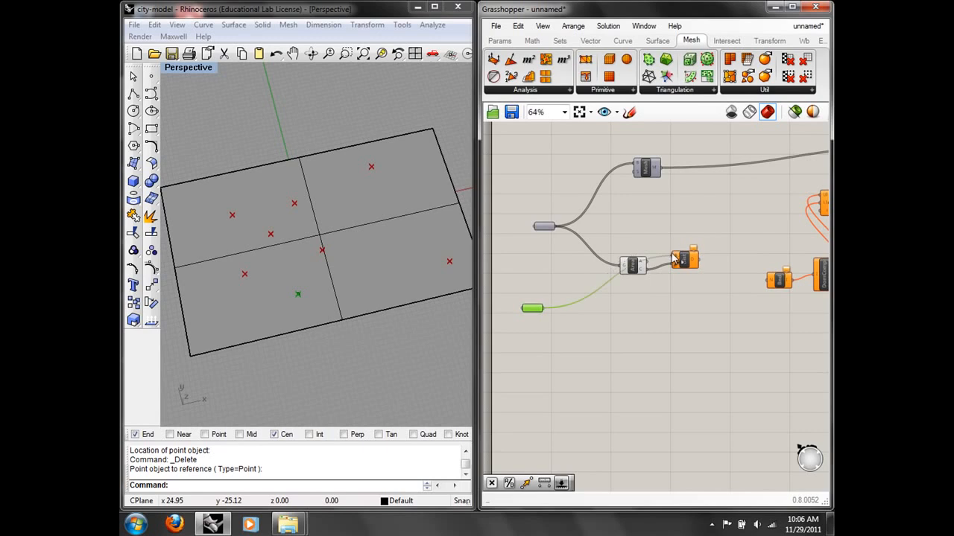
pyautogui.moveTo(673, 261); pyautogui.dragTo(620, 276, button='right')
pyautogui.moveTo(638, 278)
pyautogui.moveTo(638, 277); pyautogui.dragTo(715, 296)
pyautogui.moveTo(713, 277); pyautogui.dragTo(655, 295, button='right')
pyautogui.moveTo(587, 294); pyautogui.dragTo(715, 253)
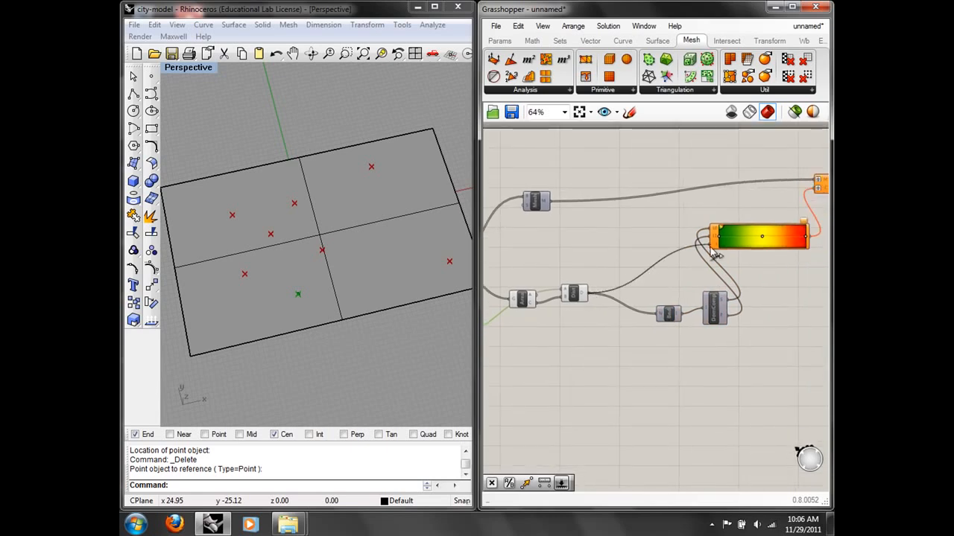
# Move the Rhino point to the site's eastern side, then back west between the clustered buildings to test the distance colouring
pyautogui.click(297, 291)
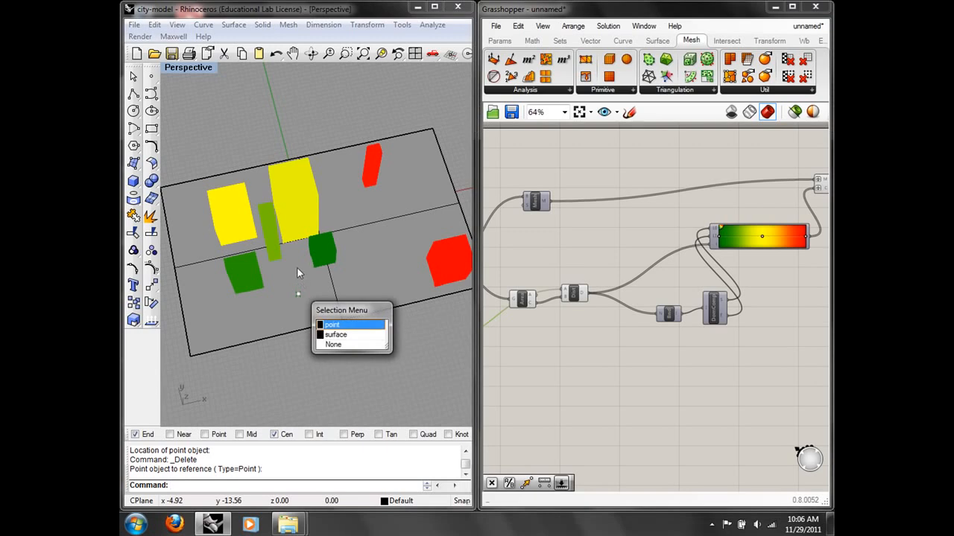
pyautogui.click(330, 326)
pyautogui.moveTo(298, 292); pyautogui.dragTo(415, 209)
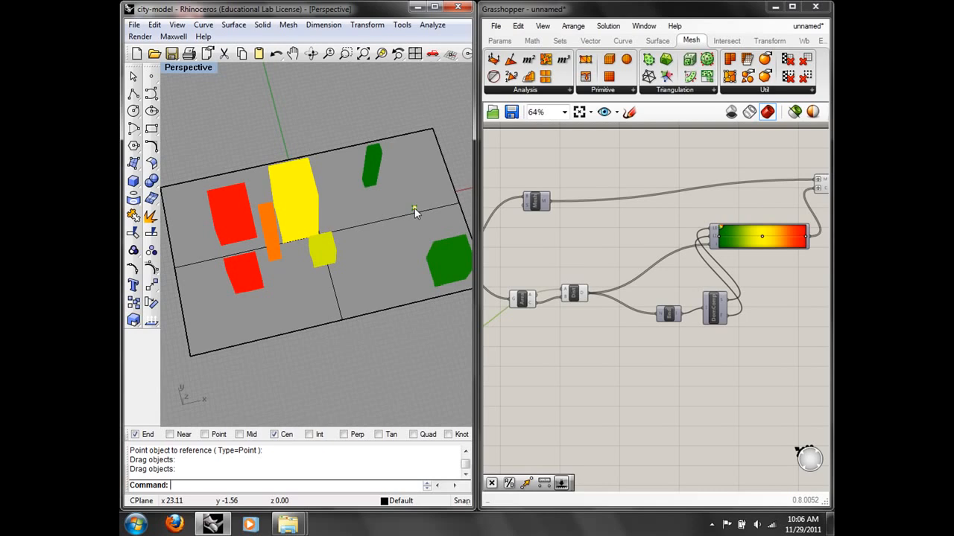
pyautogui.moveTo(415, 208); pyautogui.dragTo(282, 256)
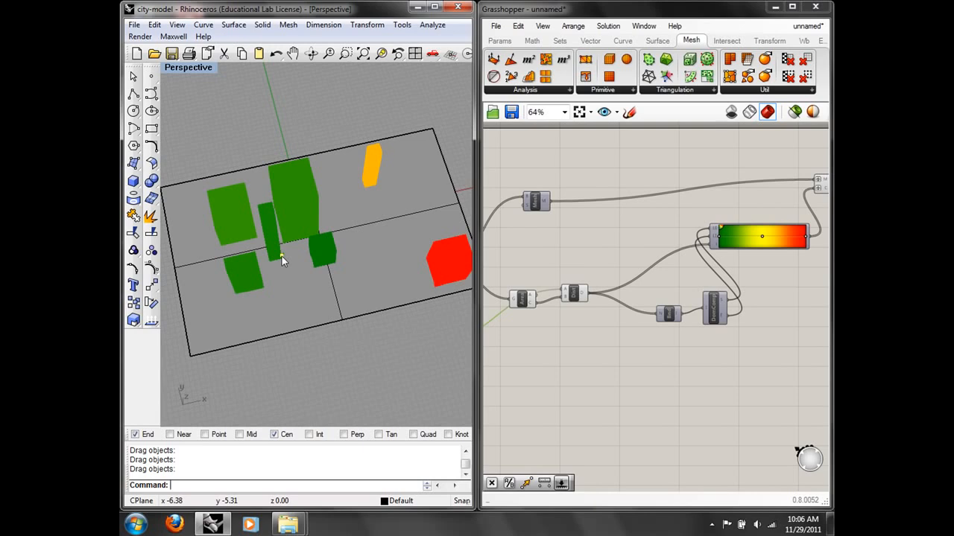
# Examine the distance-coloured buildings in the Perspective view from several angles
pyautogui.moveTo(257, 298); pyautogui.dragTo(311, 243, button='right')
pyautogui.moveTo(369, 243); pyautogui.dragTo(336, 280, button='right')
pyautogui.moveTo(549, 272); pyautogui.dragTo(579, 265, button='right')
pyautogui.scroll(-1, 579, 265)
pyautogui.moveTo(384, 257); pyautogui.dragTo(347, 191, button='right')
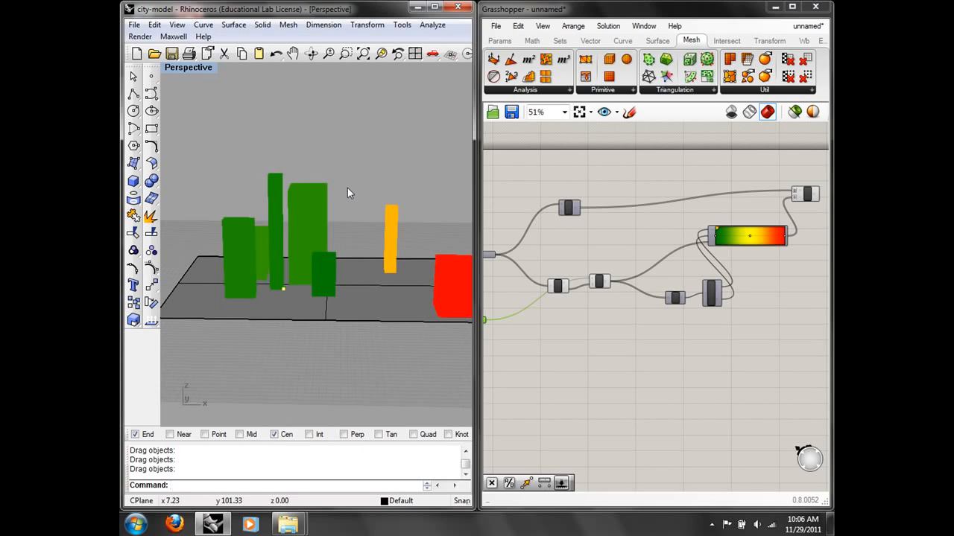
pyautogui.moveTo(292, 524)
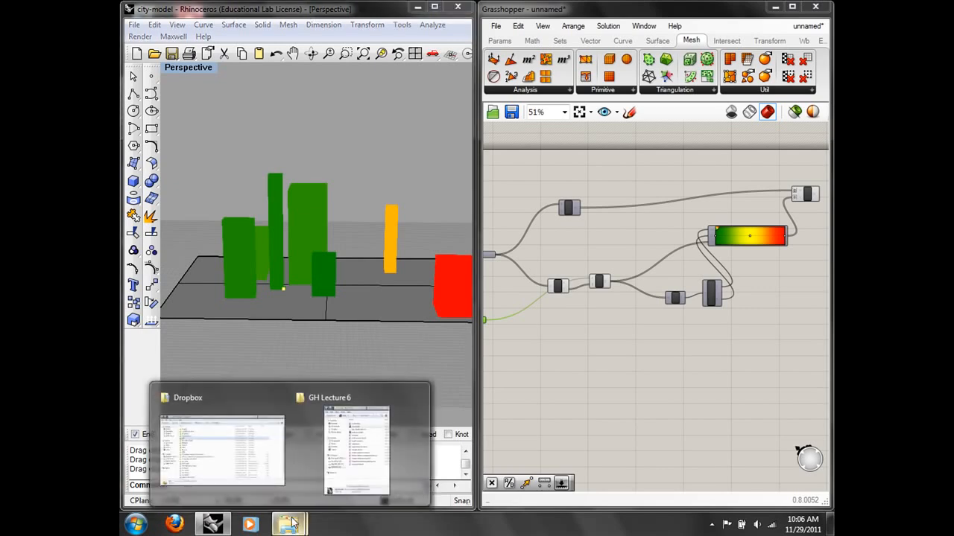
pyautogui.moveTo(379, 129); pyautogui.dragTo(420, 89, button='right')
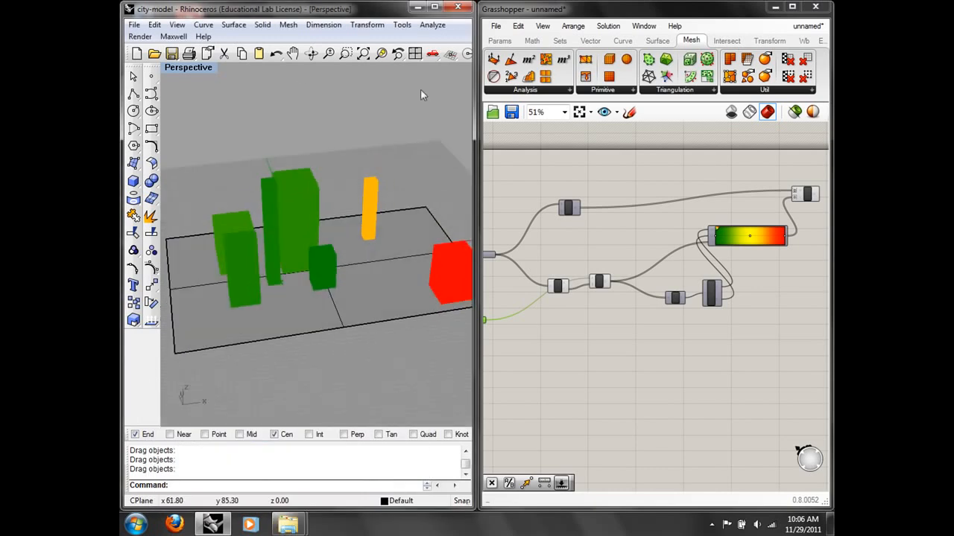
# Set Rhino Render as the current renderer, then render the Perspective view and close the result
pyautogui.click(146, 37)
pyautogui.moveTo(224, 216)
pyautogui.click(269, 215)
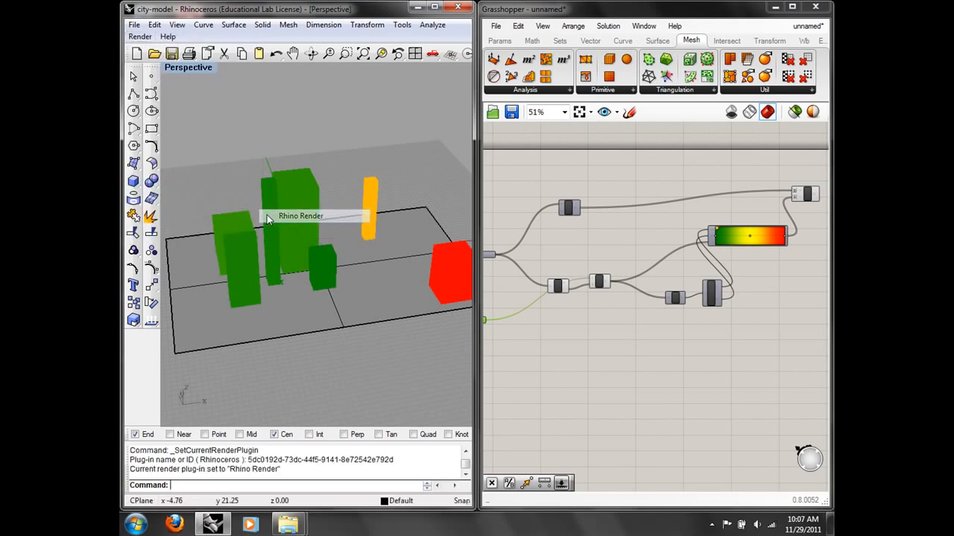
pyautogui.click(140, 36)
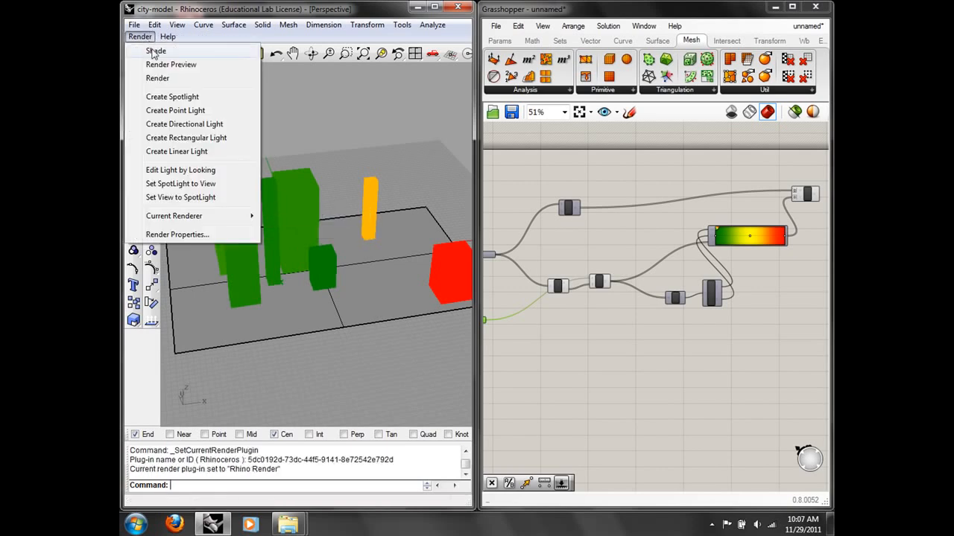
pyautogui.click(157, 77)
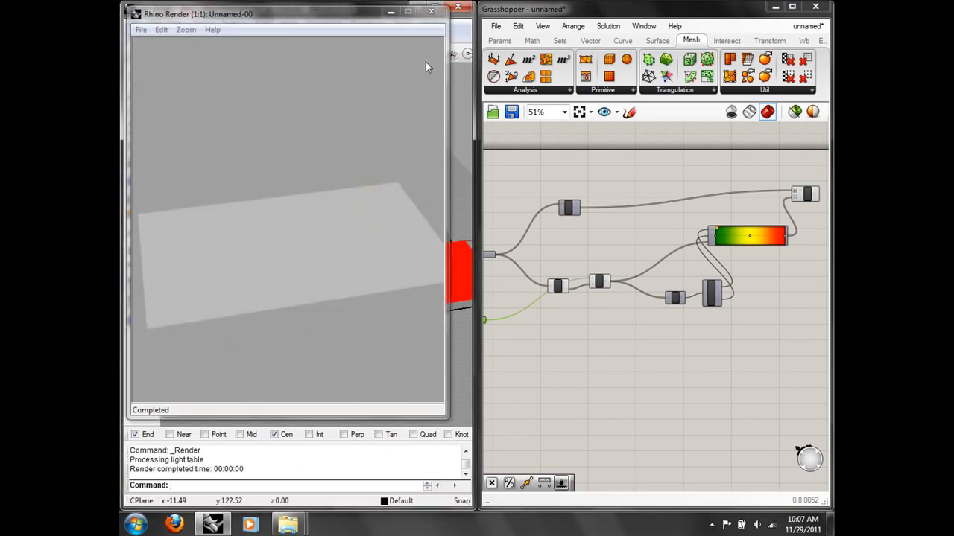
pyautogui.click(430, 12)
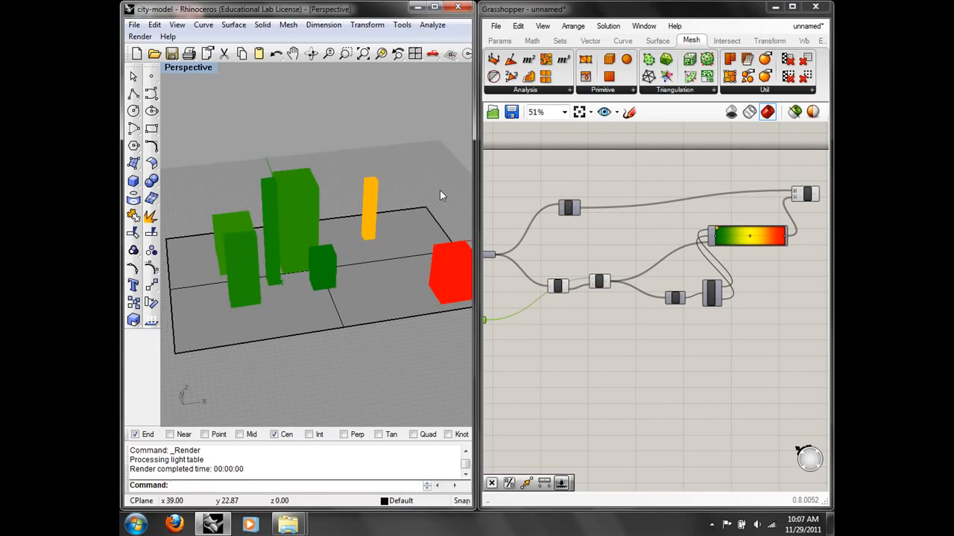
# Look up the Texturefromdifferentobjectcolors user object in the GH Lecture 6 folder and put the folder away again
pyautogui.moveTo(288, 525)
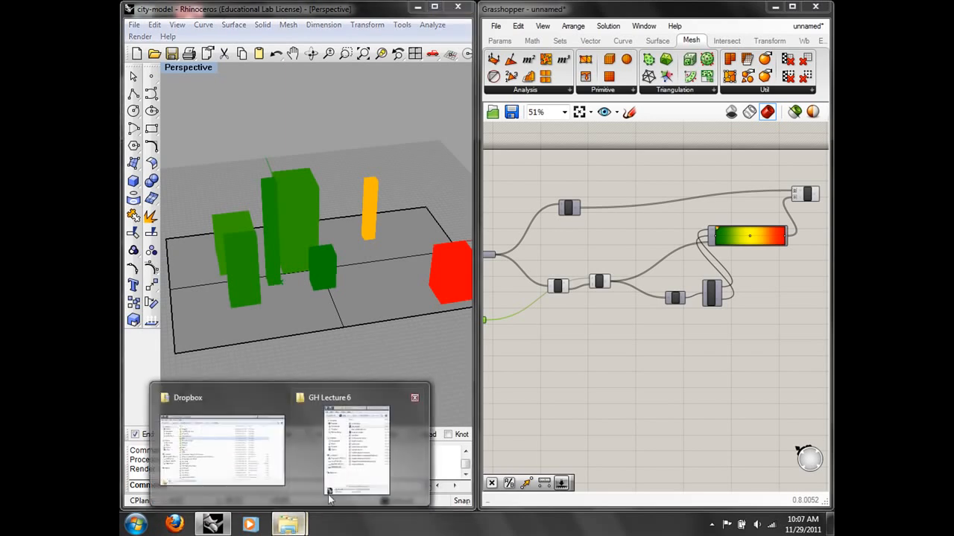
pyautogui.click(350, 471)
pyautogui.click(350, 344)
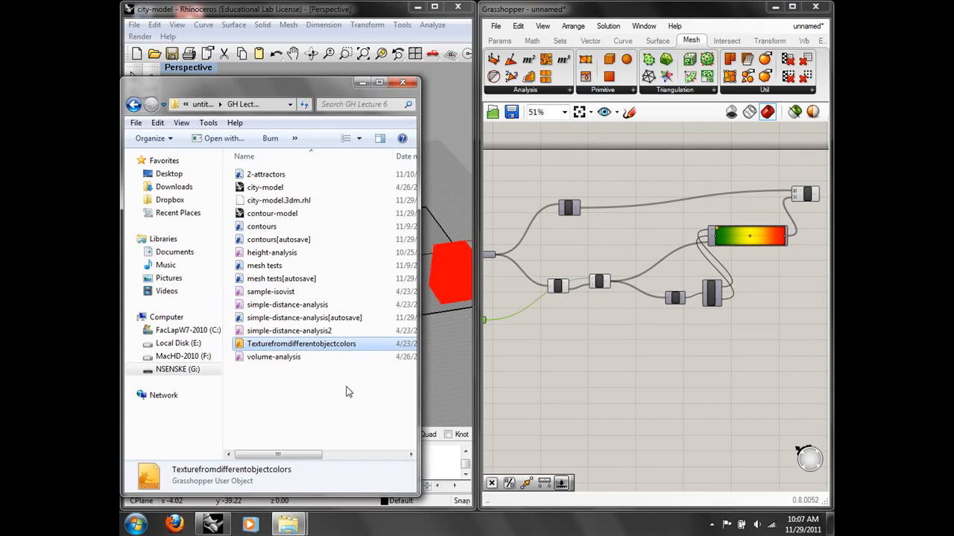
pyautogui.click(310, 9)
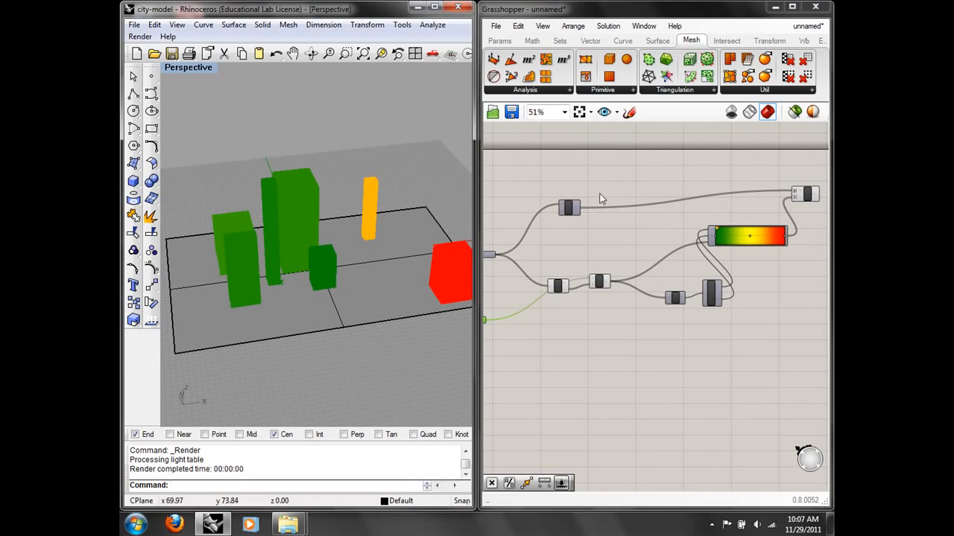
pyautogui.moveTo(608, 209); pyautogui.dragTo(585, 212, button='right')
pyautogui.scroll(1, 584, 213)
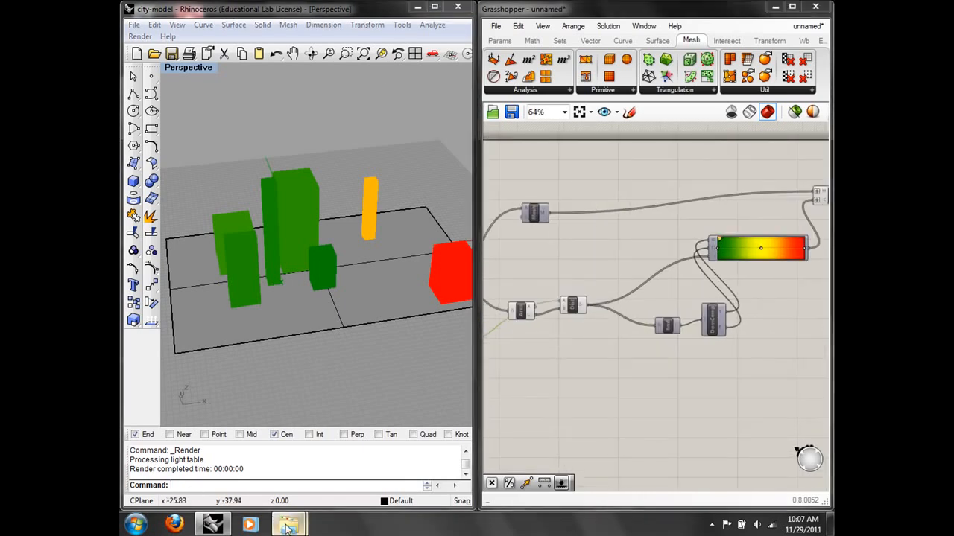
pyautogui.moveTo(287, 524)
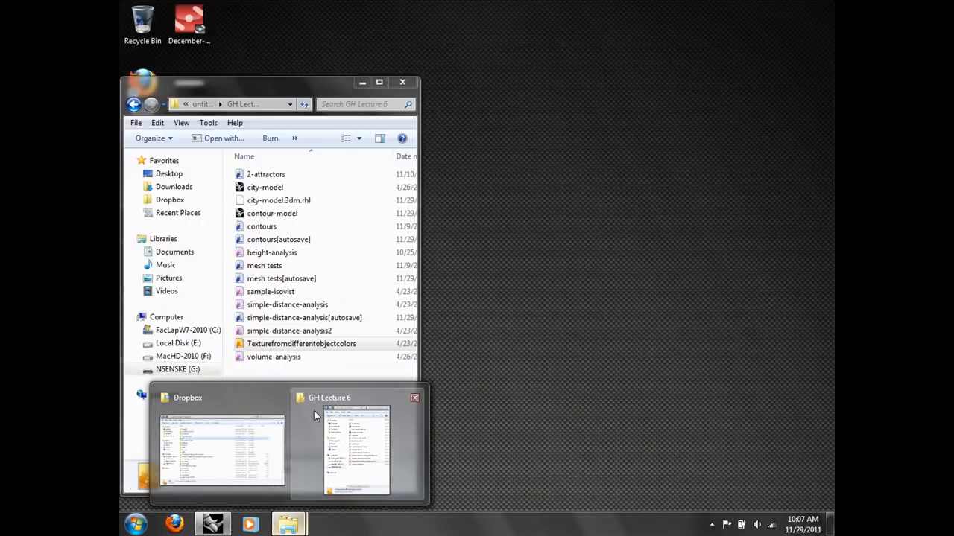
pyautogui.click(314, 407)
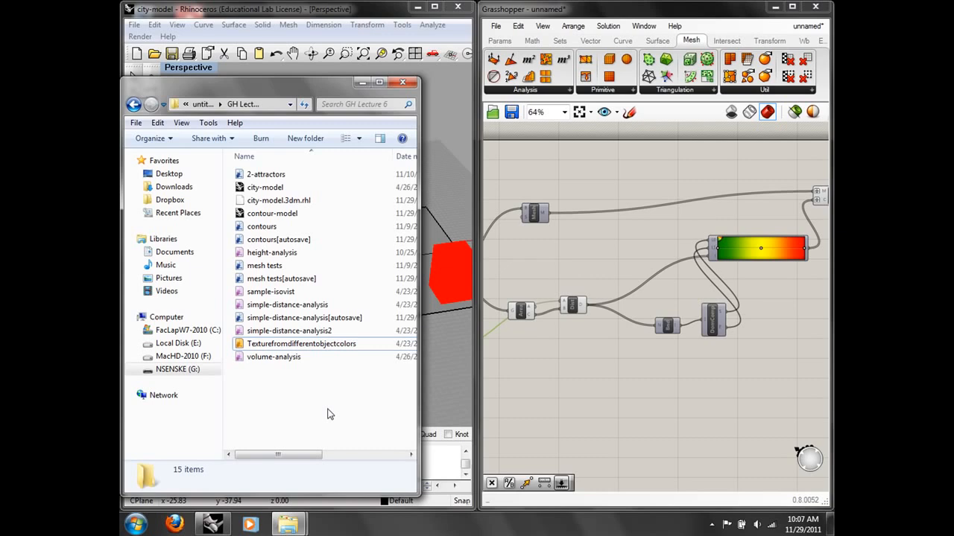
pyautogui.click(362, 83)
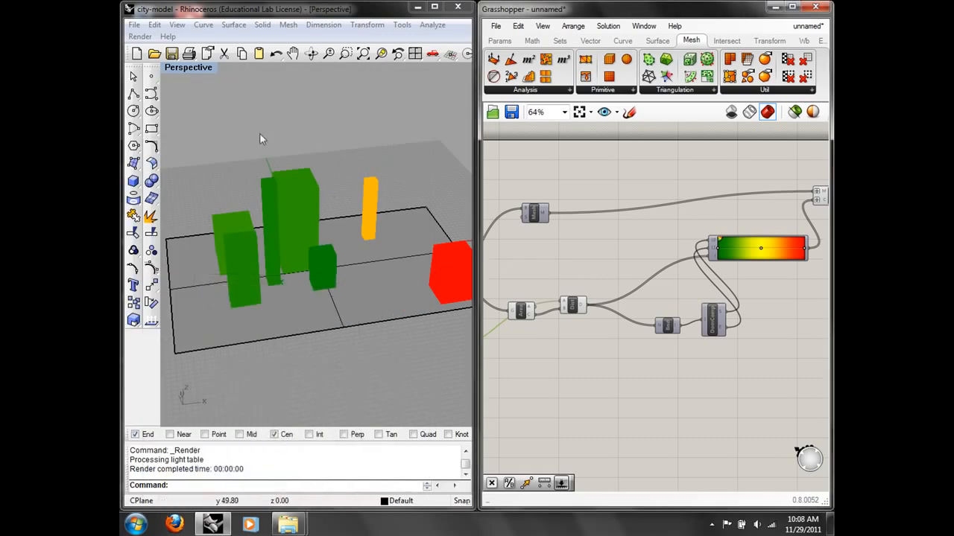
# Start a new Rhino model from the Large Objects - Feet template without saving changes to city-model
pyautogui.click(135, 24)
pyautogui.click(145, 47)
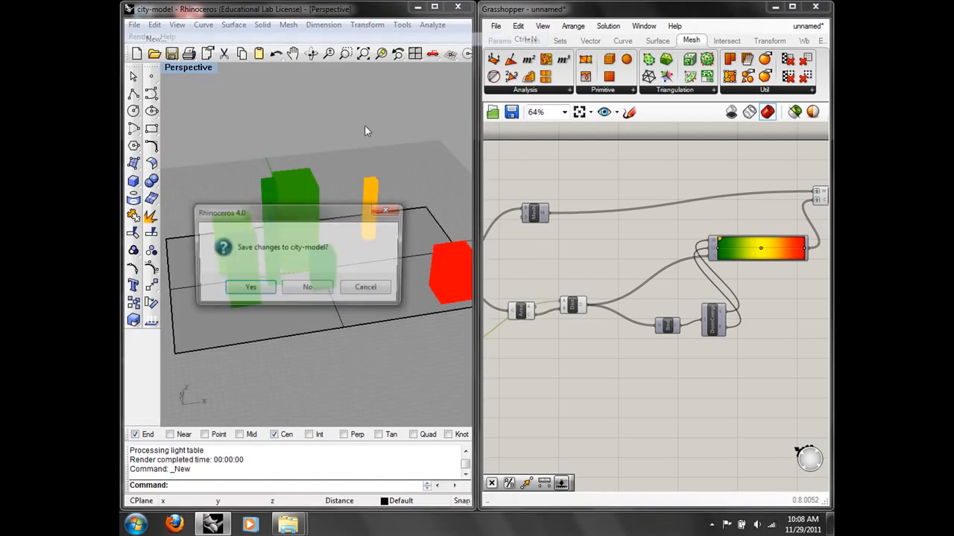
pyautogui.click(290, 289)
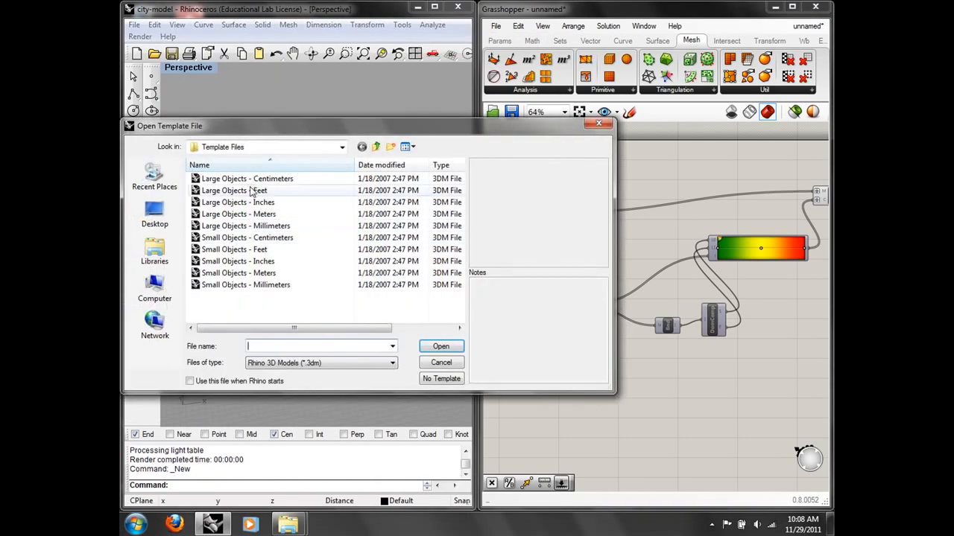
pyautogui.doubleClick(250, 190)
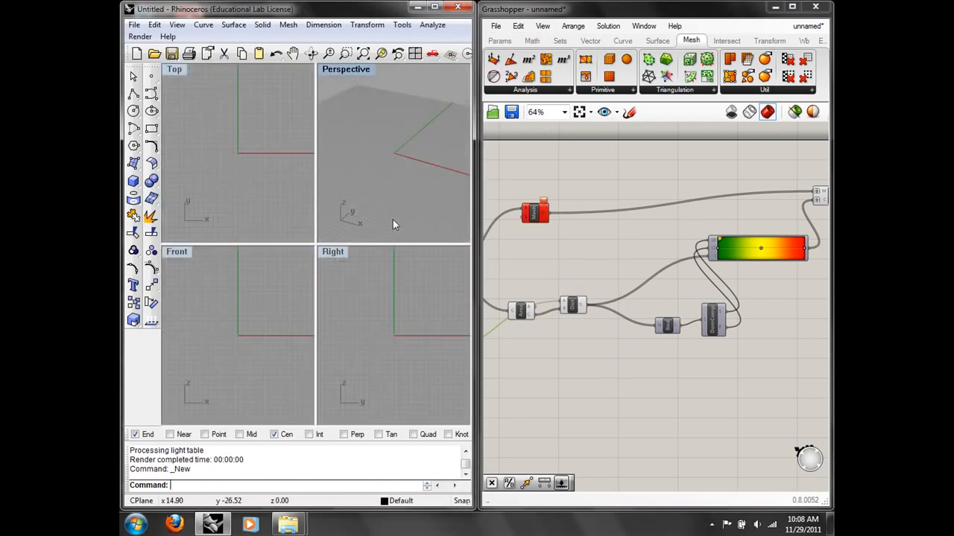
# Maximize the Top view and draw a wide rectangular plane corner to corner, starting to the left of the origin
pyautogui.doubleClick(177, 69)
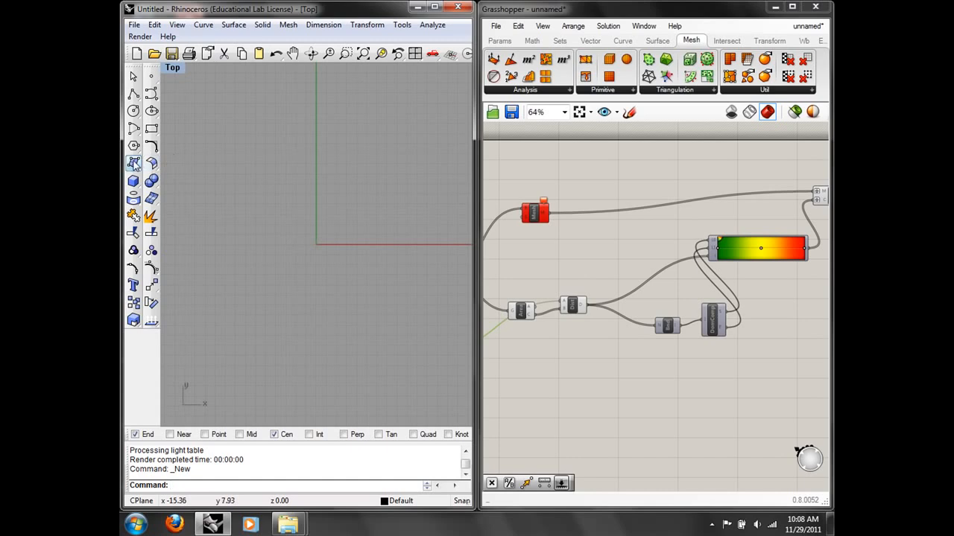
pyautogui.click(134, 164)
pyautogui.click(203, 175)
pyautogui.scroll(-6, 228, 190)
pyautogui.moveTo(253, 188); pyautogui.dragTo(354, 262, button='right')
pyautogui.scroll(-4, 354, 262)
pyautogui.click(260, 274)
pyautogui.scroll(-8, 269, 254)
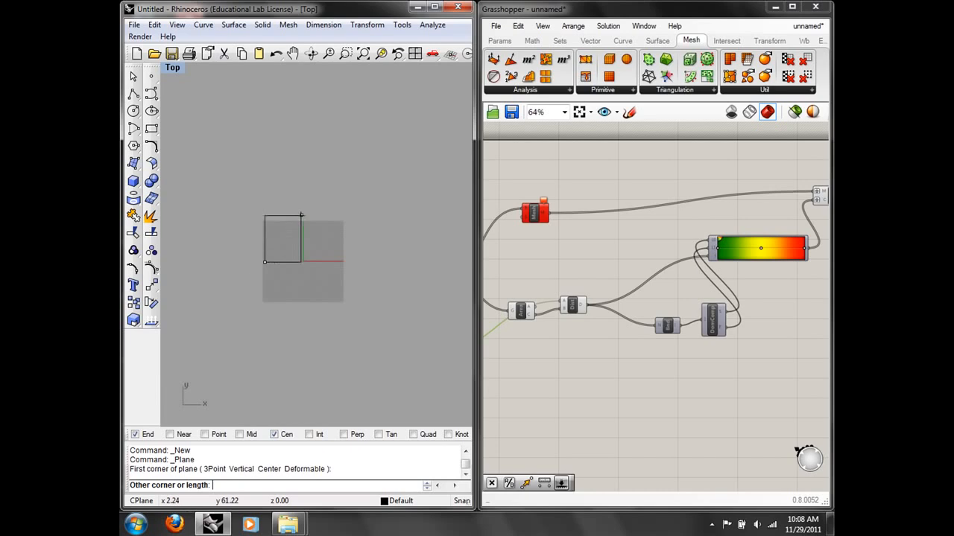
pyautogui.click(454, 145)
pyautogui.moveTo(436, 246); pyautogui.dragTo(361, 237, button='right')
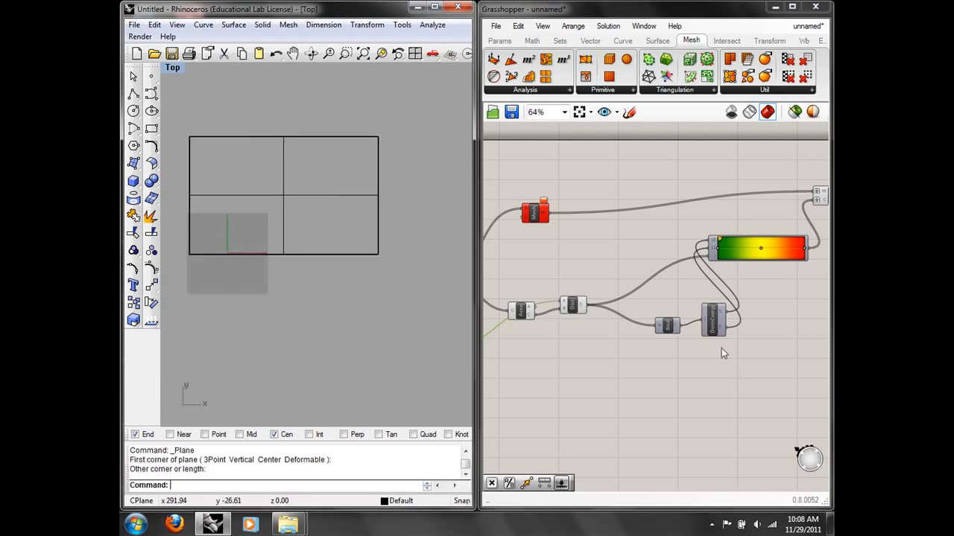
# Create a new Grasshopper document and look over the available Triangulation components
pyautogui.click(495, 27)
pyautogui.click(543, 40)
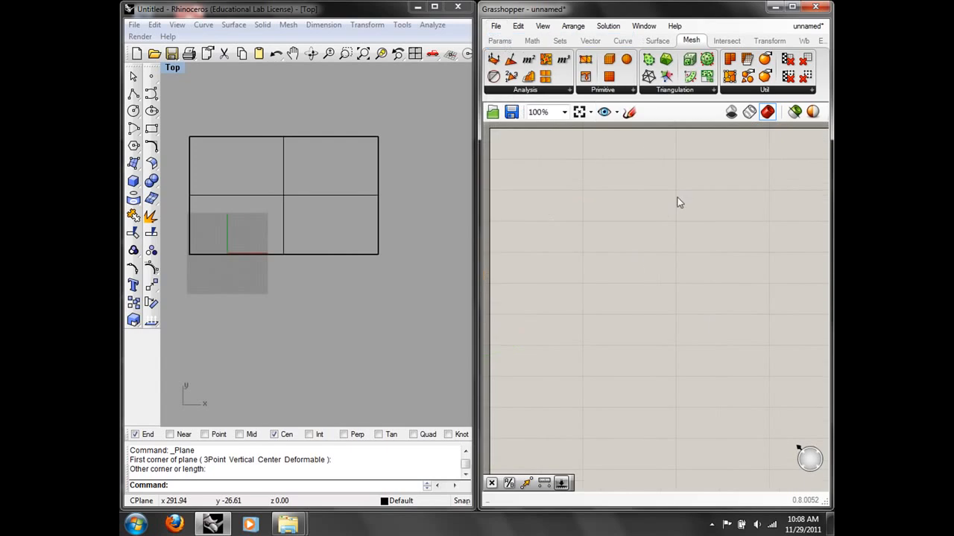
pyautogui.click(669, 91)
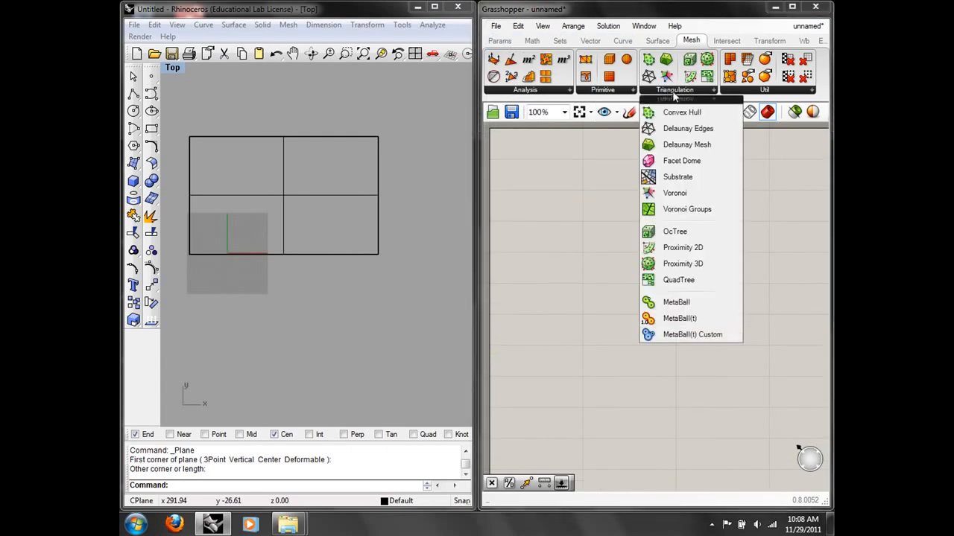
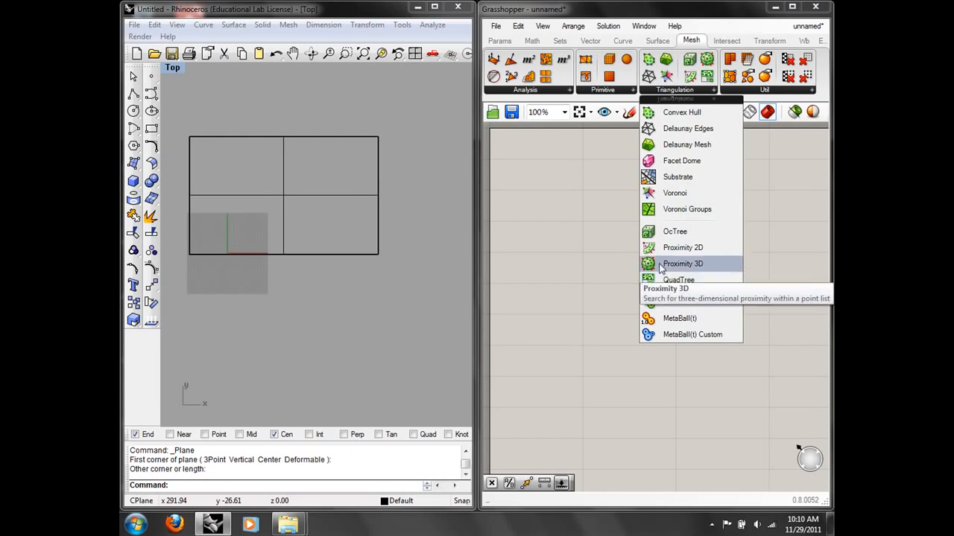
pyautogui.doubleClick(581, 278)
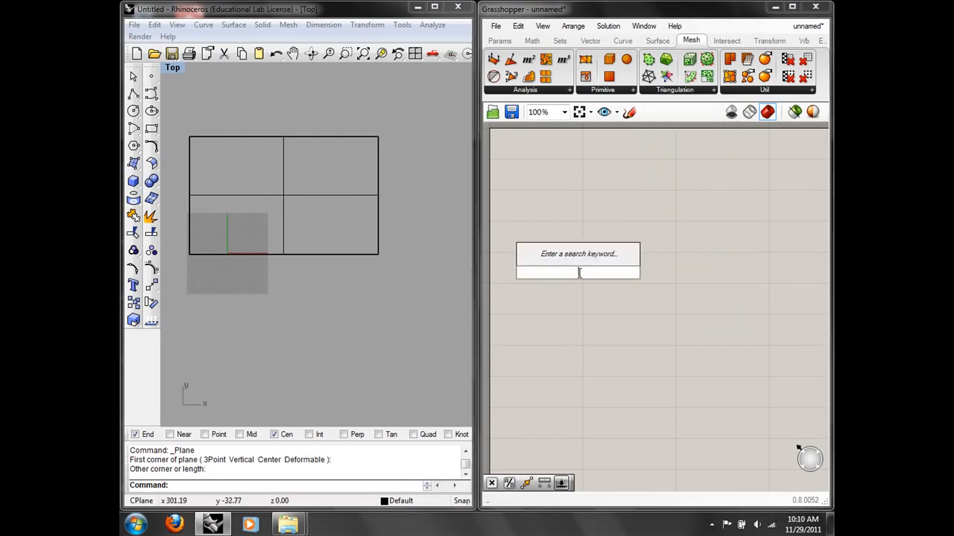
pyautogui.write('poin')
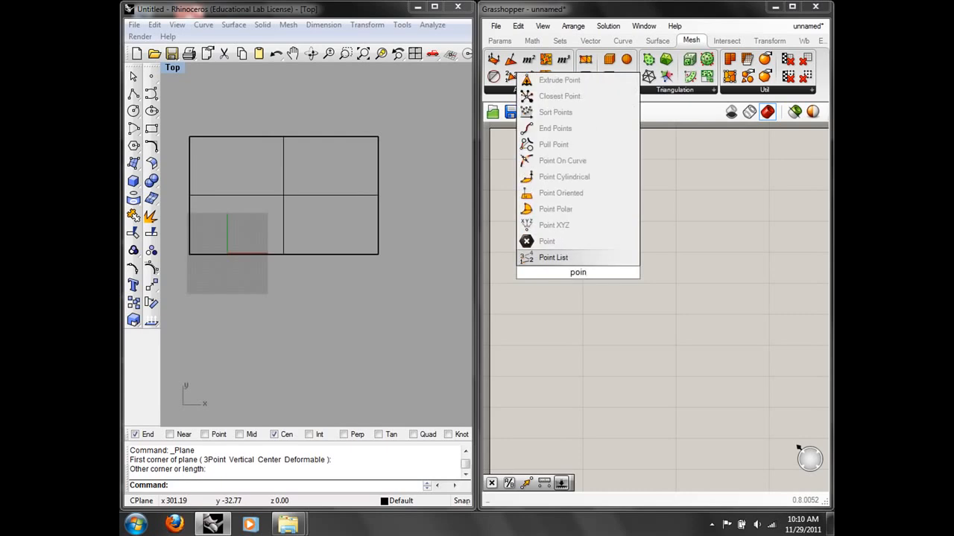
pyautogui.click(593, 327)
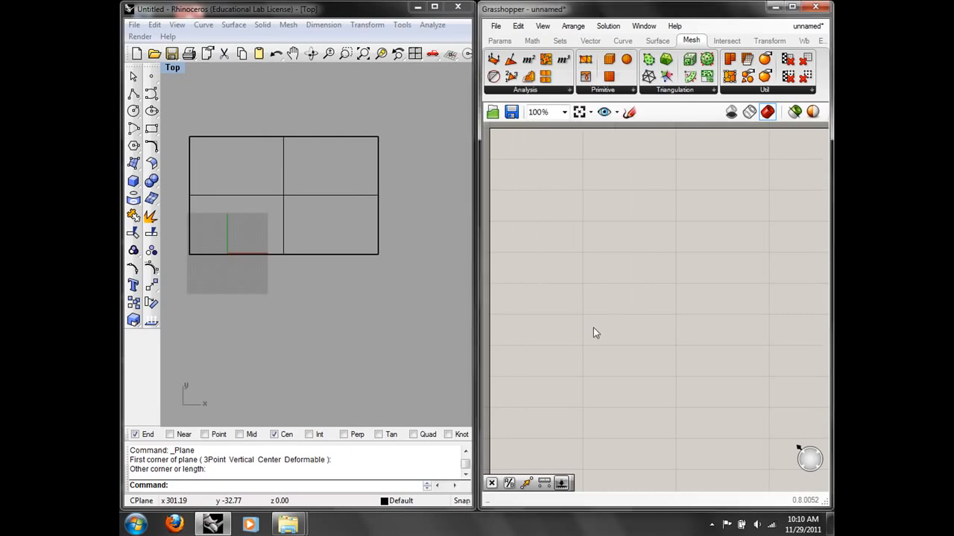
# Select the drawn plane in the Top view and add a Surface parameter to the Grasshopper canvas
pyautogui.click(334, 242)
pyautogui.doubleClick(564, 253)
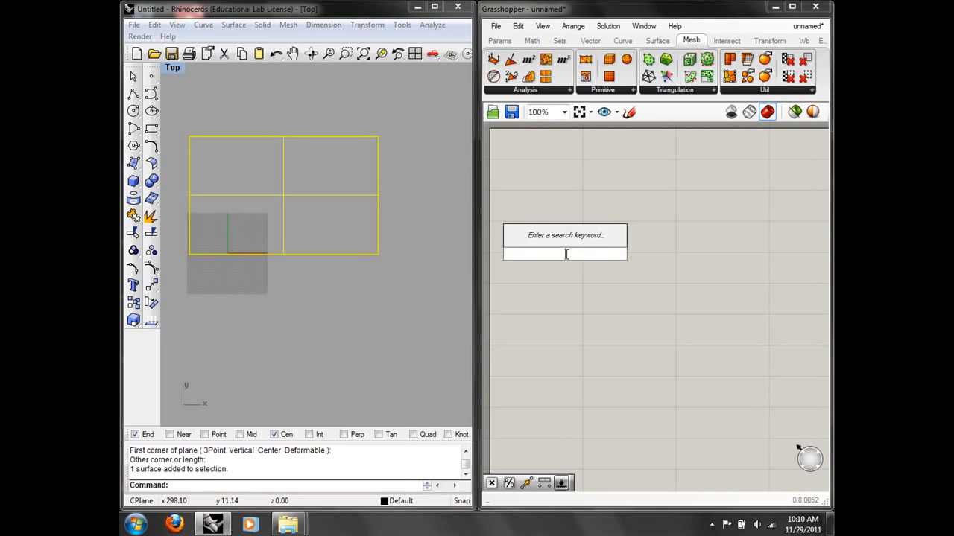
pyautogui.write('sur')
pyautogui.press('Return')
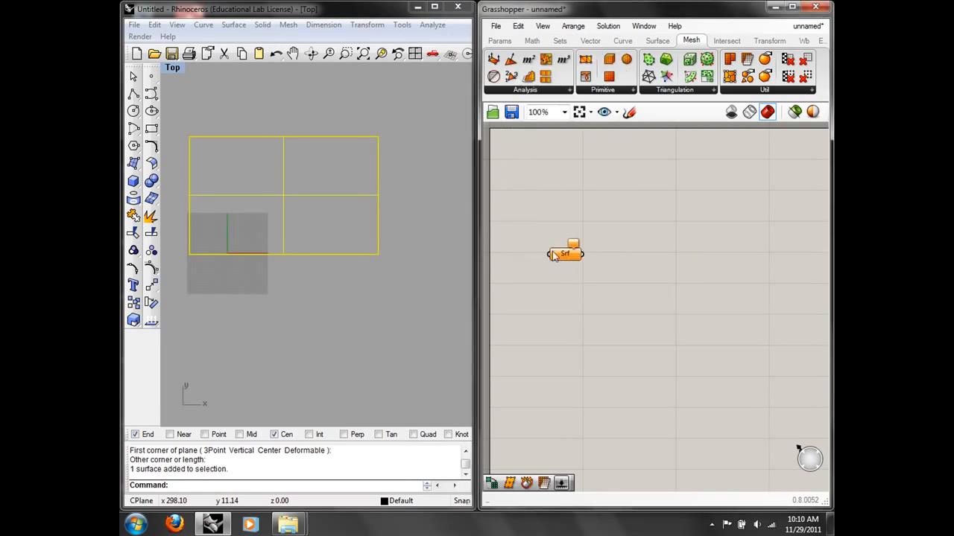
# Add a Divide Domain² component and feed the Surface parameter into its domain input
pyautogui.doubleClick(637, 270)
pyautogui.write('div')
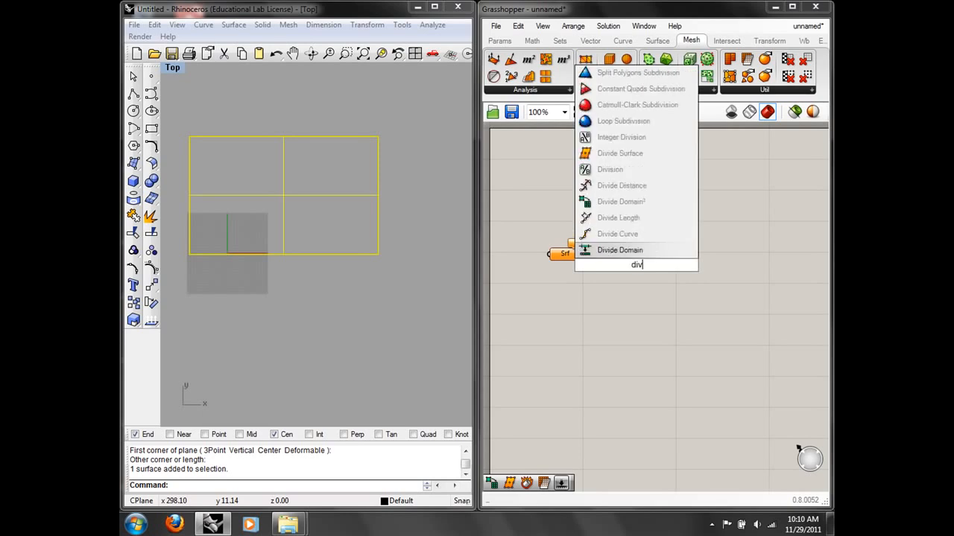
pyautogui.click(618, 202)
pyautogui.moveTo(582, 254); pyautogui.dragTo(611, 303)
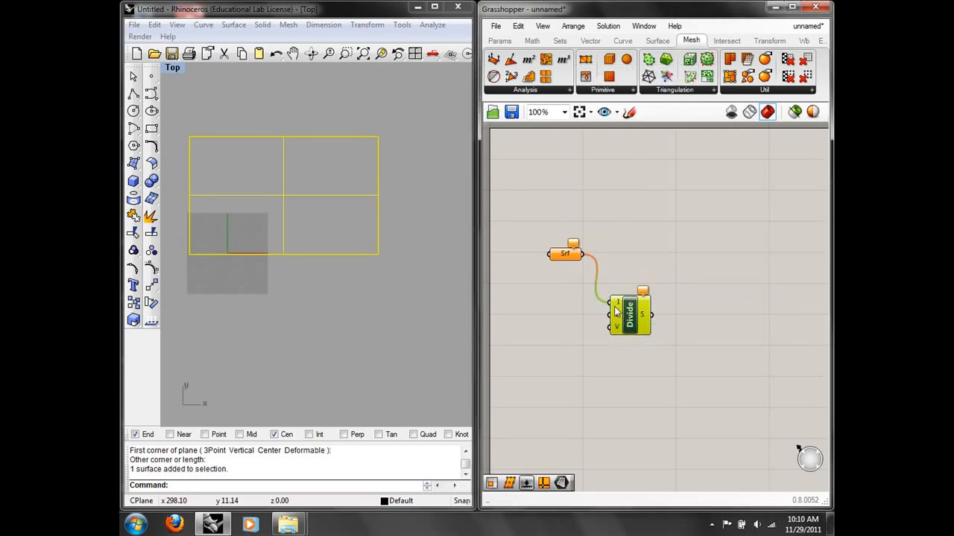
# Add an Isotrim (SubSrf) component and wire the Surface parameter and the divided domains into its two inputs
pyautogui.doubleClick(656, 248)
pyautogui.write('sub')
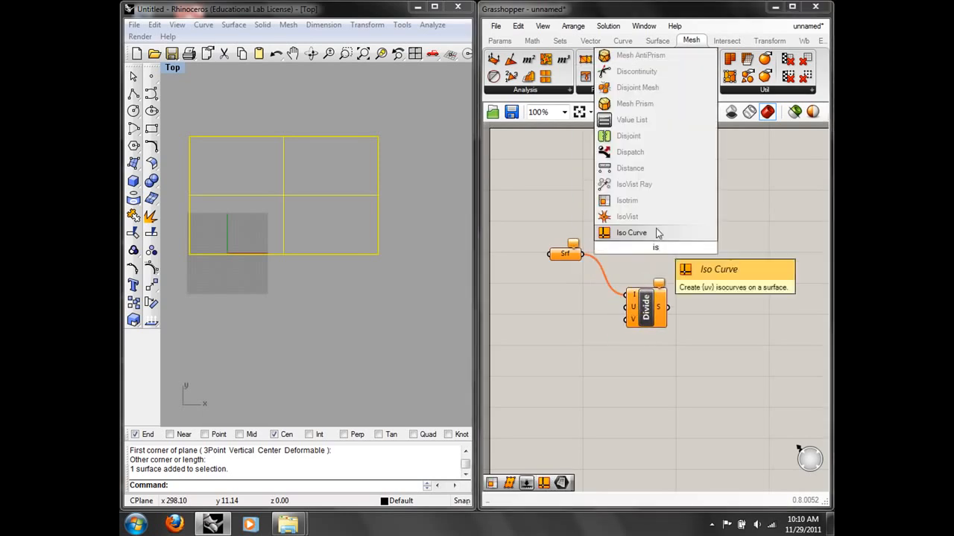
pyautogui.click(653, 231)
pyautogui.moveTo(688, 259); pyautogui.dragTo(722, 270)
pyautogui.moveTo(583, 254); pyautogui.dragTo(690, 254)
pyautogui.moveTo(669, 307); pyautogui.dragTo(687, 274)
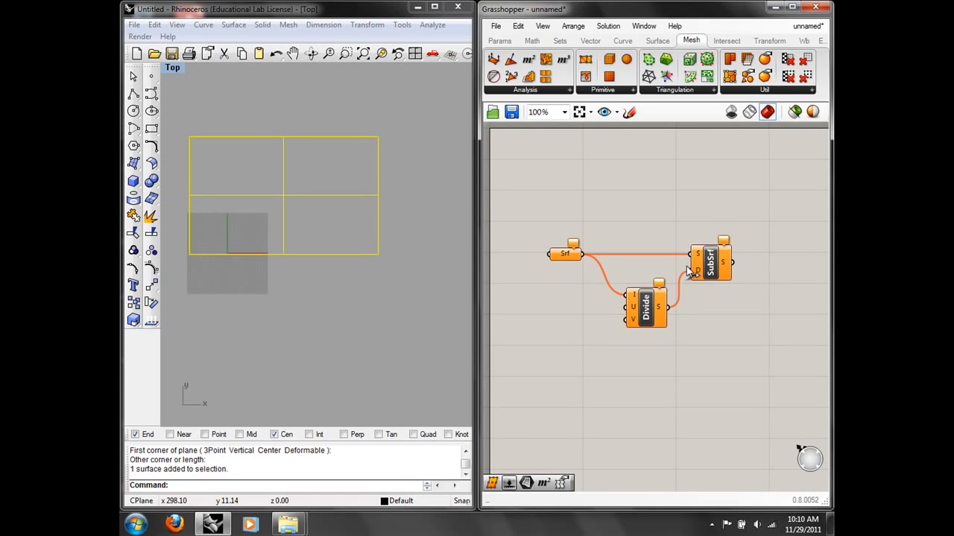
# Assign the selected Rhino plane to the Surface parameter as its single surface
pyautogui.rightClick(576, 258)
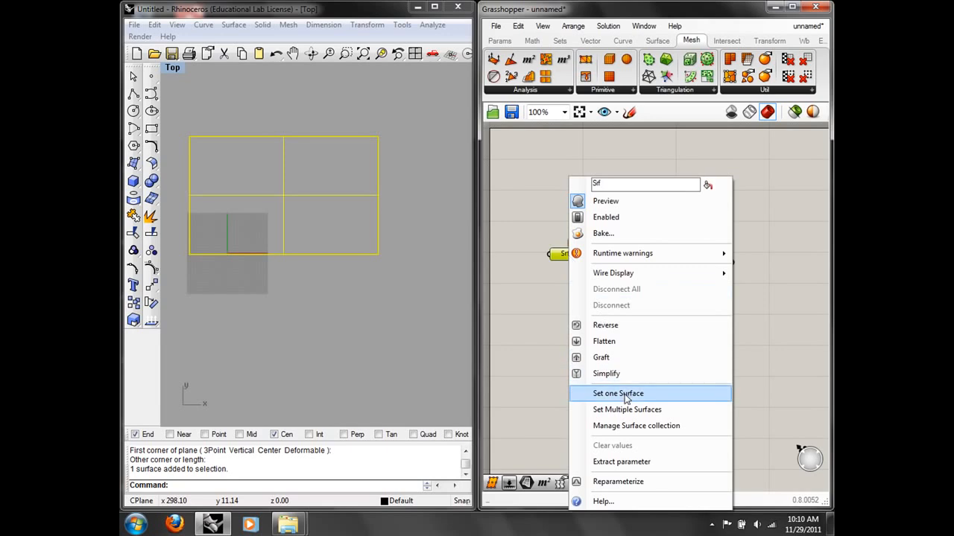
pyautogui.click(625, 395)
pyautogui.click(662, 219)
# Add an Area component after SubSrf and wire the subdivided surfaces into its geometry input
pyautogui.moveTo(662, 219); pyautogui.dragTo(586, 219, button='right')
pyautogui.doubleClick(703, 206)
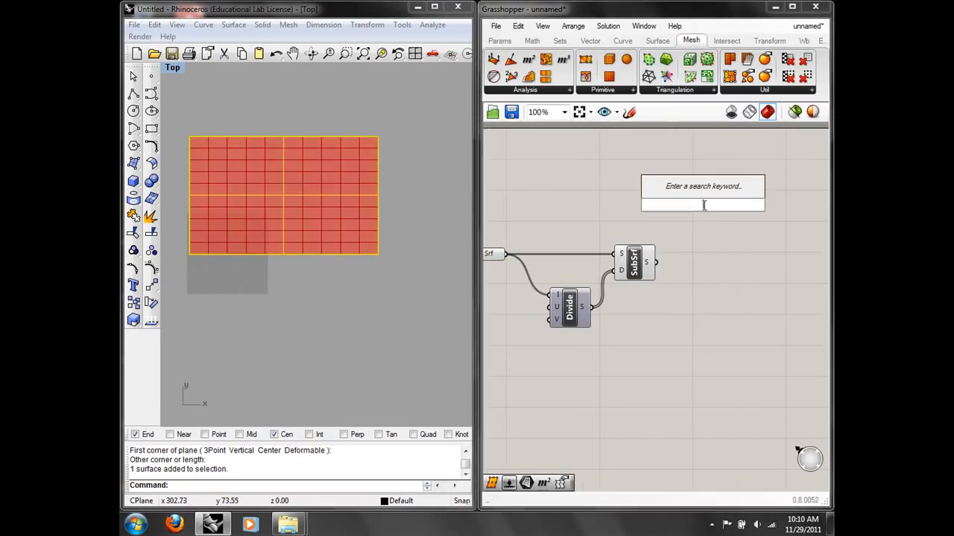
pyautogui.write('area')
pyautogui.press('Return')
pyautogui.moveTo(703, 204); pyautogui.dragTo(714, 246)
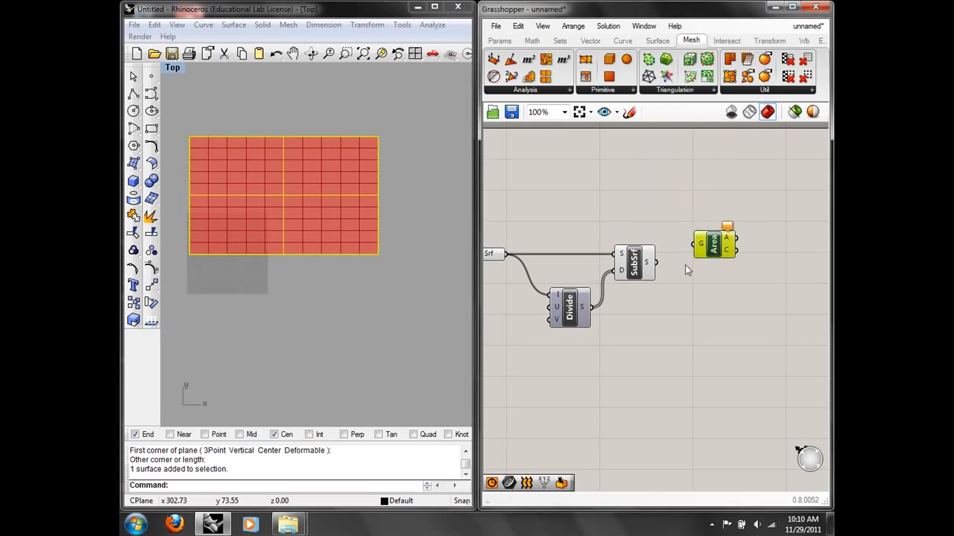
pyautogui.moveTo(658, 263); pyautogui.dragTo(695, 243)
pyautogui.click(755, 228)
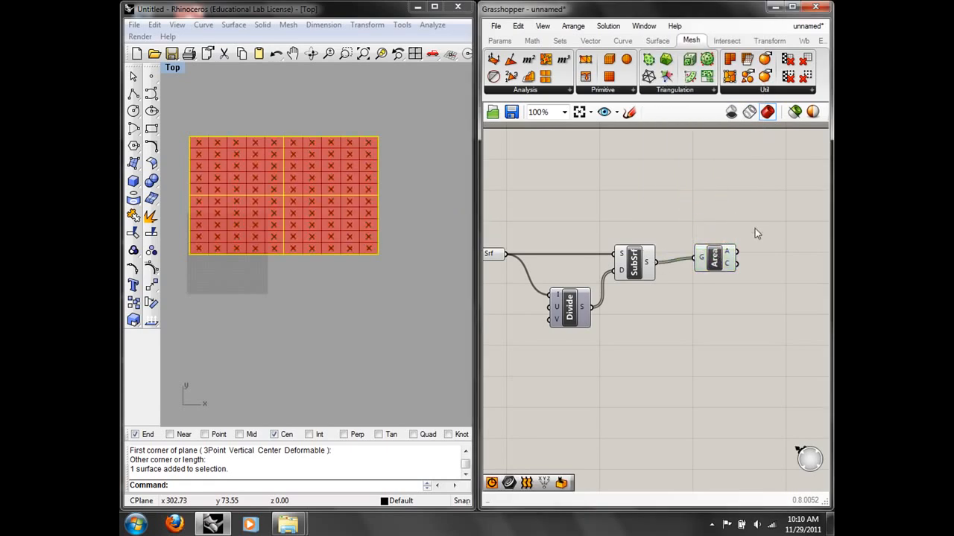
# Add a Move component to the canvas, placed just beyond and below the Area component
pyautogui.moveTo(755, 228); pyautogui.dragTo(722, 230, button='right')
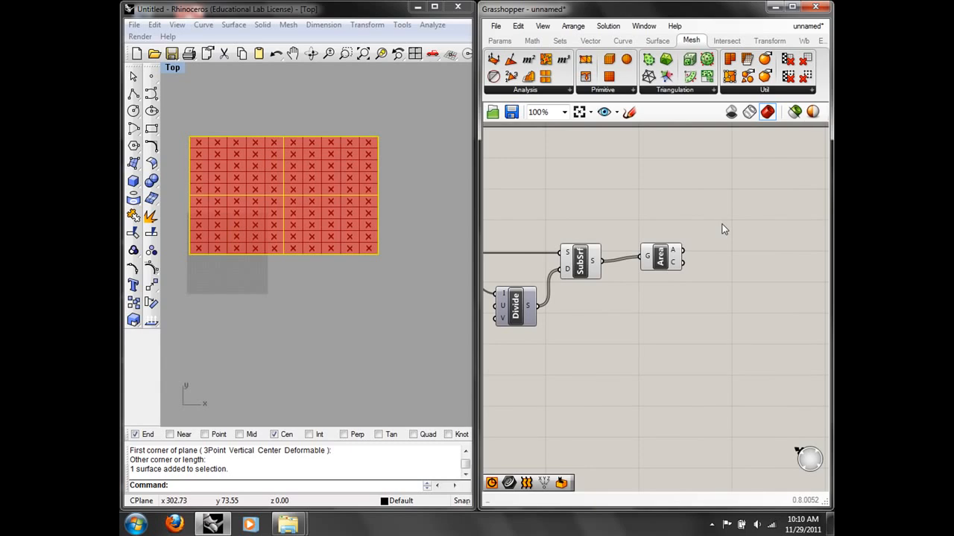
pyautogui.doubleClick(722, 229)
pyautogui.write('move')
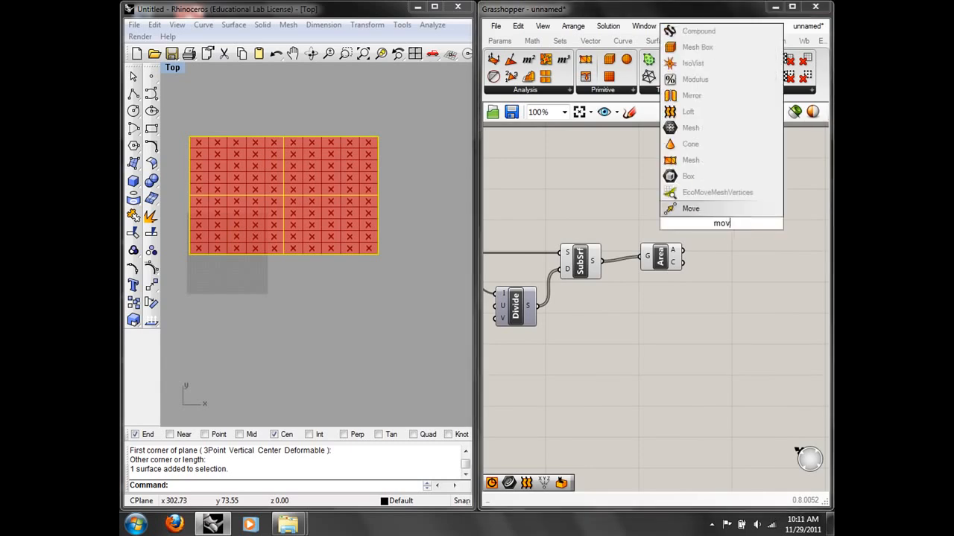
pyautogui.press('Return')
pyautogui.moveTo(734, 225); pyautogui.dragTo(742, 298)
pyautogui.click(757, 253)
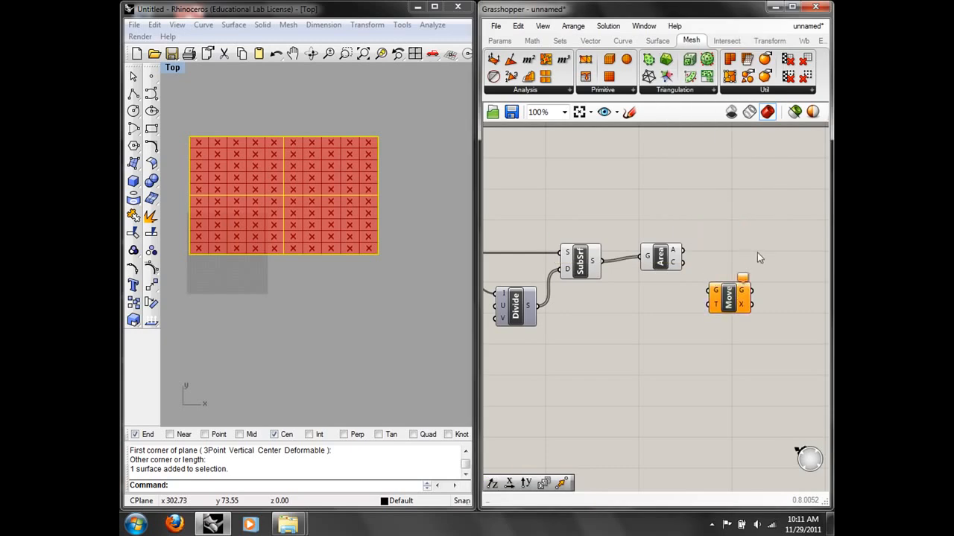
# Add a Random component and place it above the Move component
pyautogui.moveTo(756, 252); pyautogui.dragTo(697, 252, button='right')
pyautogui.doubleClick(698, 252)
pyautogui.write('ran')
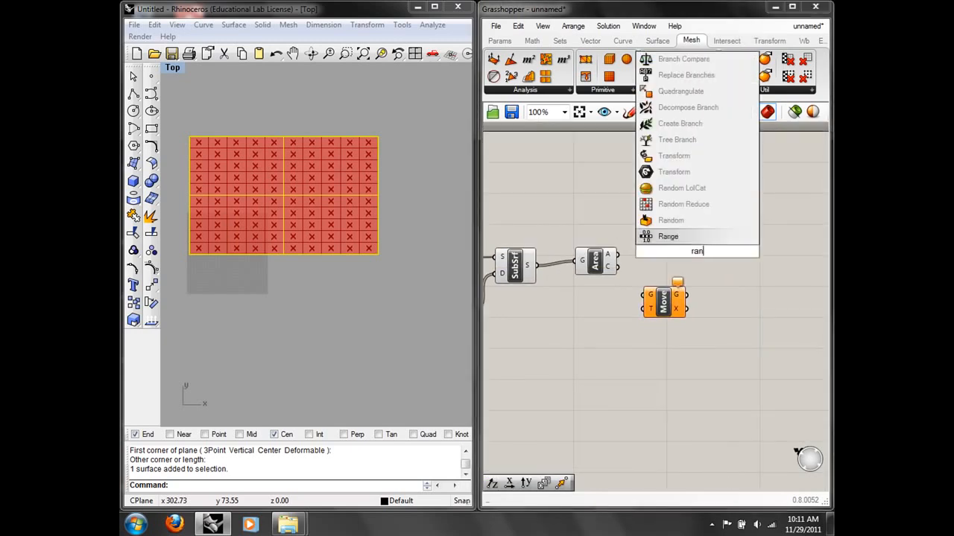
pyautogui.click(670, 221)
pyautogui.moveTo(695, 253); pyautogui.dragTo(680, 202)
# Rearrange the Random and Move components and wire the Area centroids into Move's geometry input
pyautogui.click(665, 300)
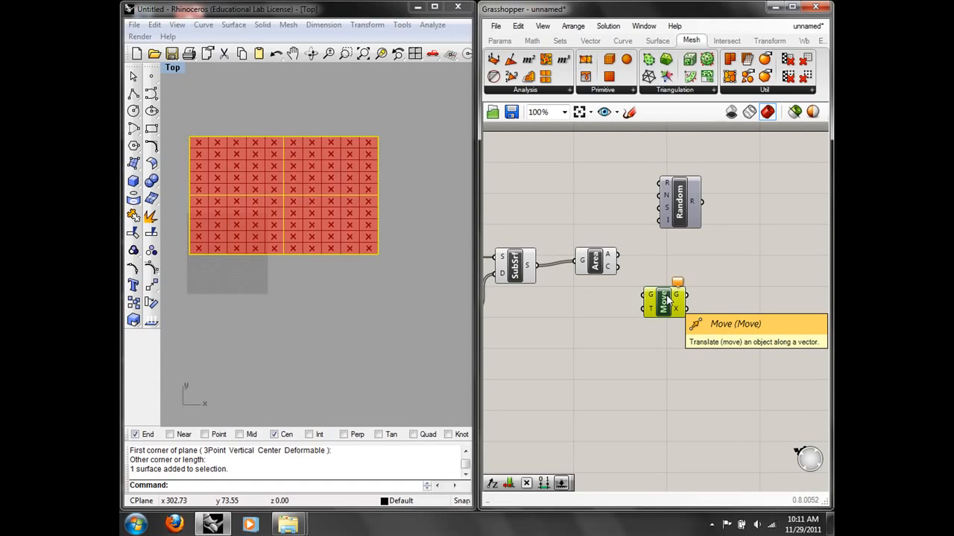
pyautogui.click(701, 284)
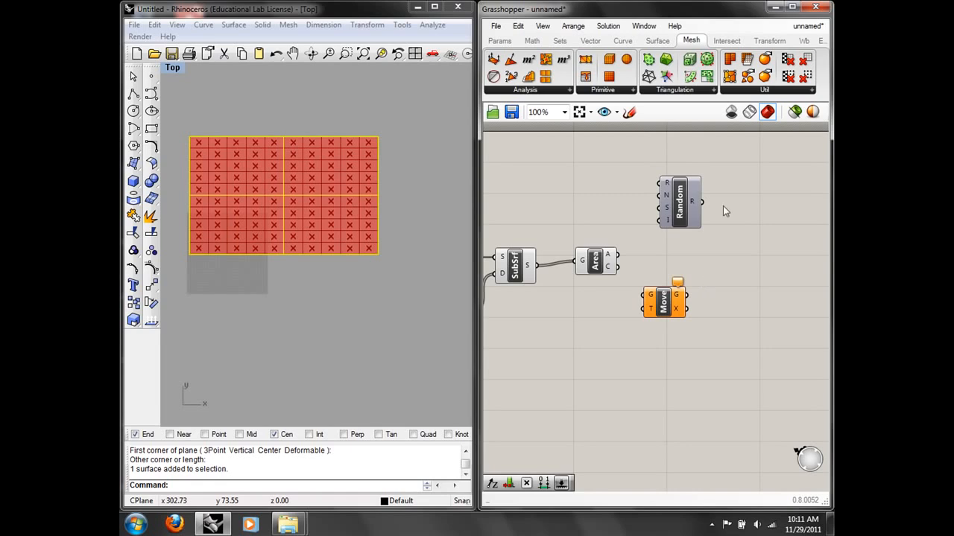
pyautogui.moveTo(690, 212); pyautogui.dragTo(657, 206)
pyautogui.moveTo(675, 298); pyautogui.dragTo(701, 266)
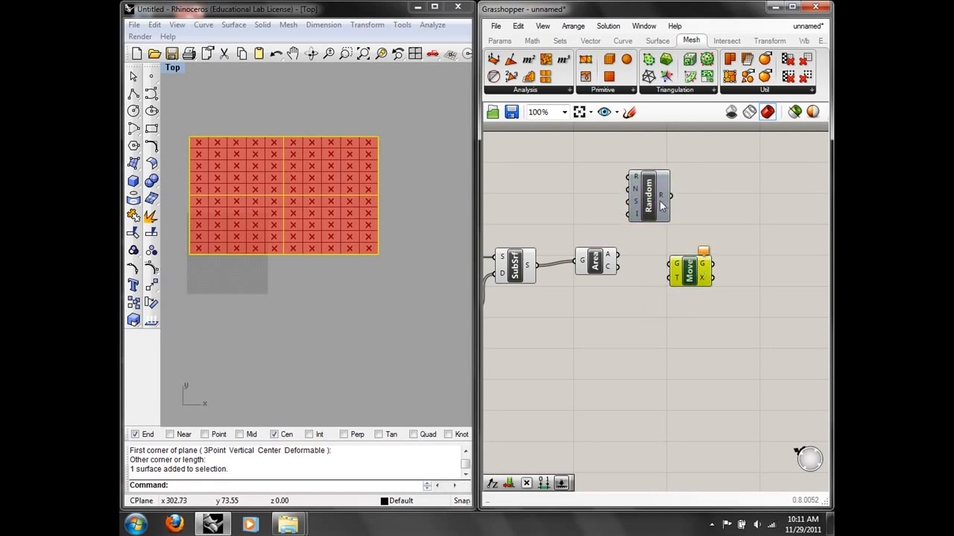
pyautogui.moveTo(661, 201); pyautogui.dragTo(636, 187)
pyautogui.moveTo(617, 266); pyautogui.dragTo(673, 265)
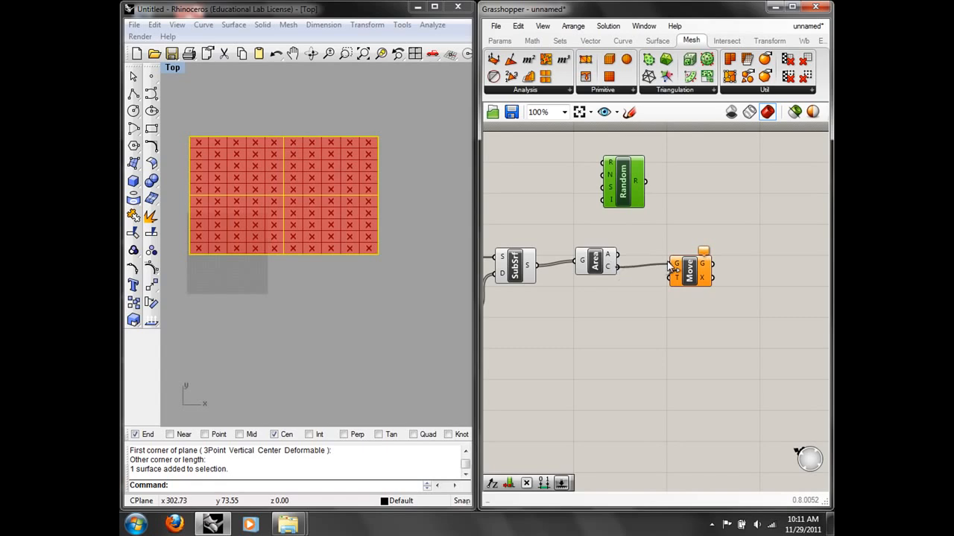
# Add a Unit X vector fed by Random, wire it into Move's translation input, and place Random below
pyautogui.doubleClick(660, 310)
pyautogui.write('x')
pyautogui.click(650, 310)
pyautogui.moveTo(694, 277); pyautogui.dragTo(708, 277)
pyautogui.moveTo(637, 200); pyautogui.dragTo(638, 322)
# Try feeding the Area centroids into a curve Length component, and delete that component
pyautogui.doubleClick(634, 289)
pyautogui.write('len')
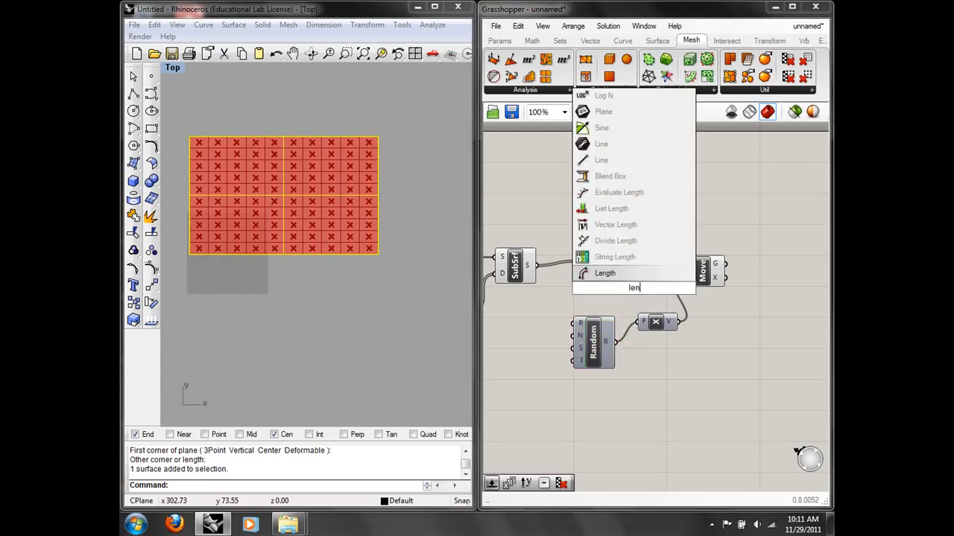
pyautogui.click(628, 274)
pyautogui.moveTo(595, 261); pyautogui.dragTo(618, 288)
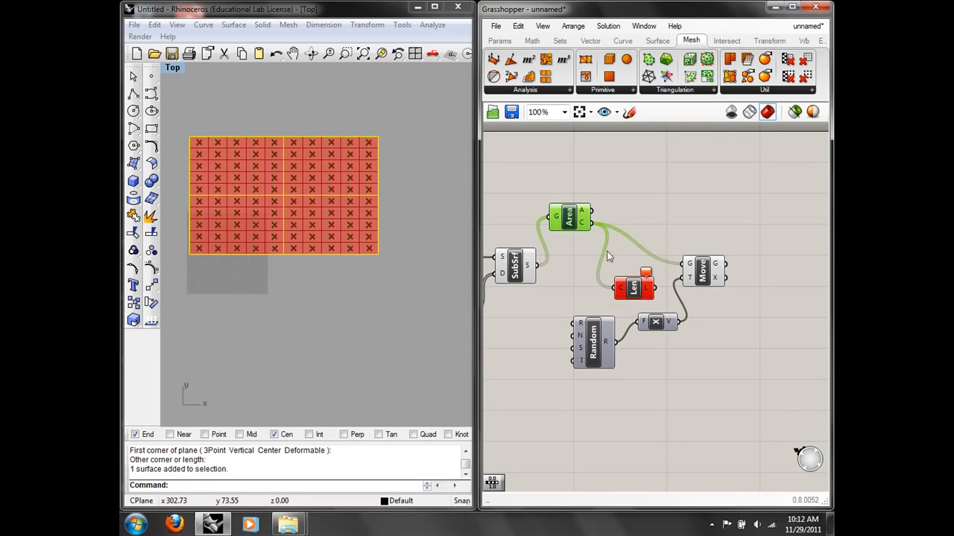
pyautogui.click(633, 289)
pyautogui.click(518, 26)
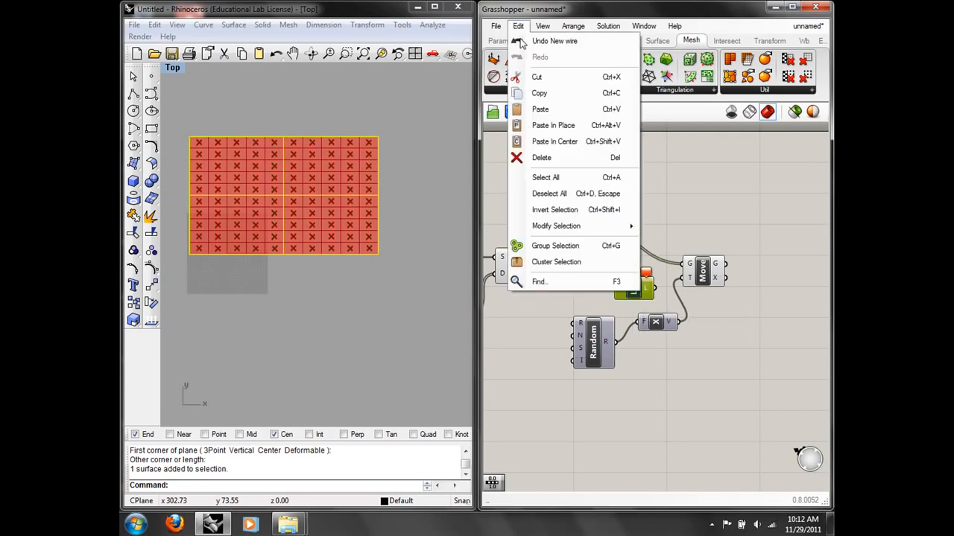
pyautogui.click(540, 157)
# Add a List Length component that counts the Area centroids and wire its output into Random's N input
pyautogui.doubleClick(676, 194)
pyautogui.write('list')
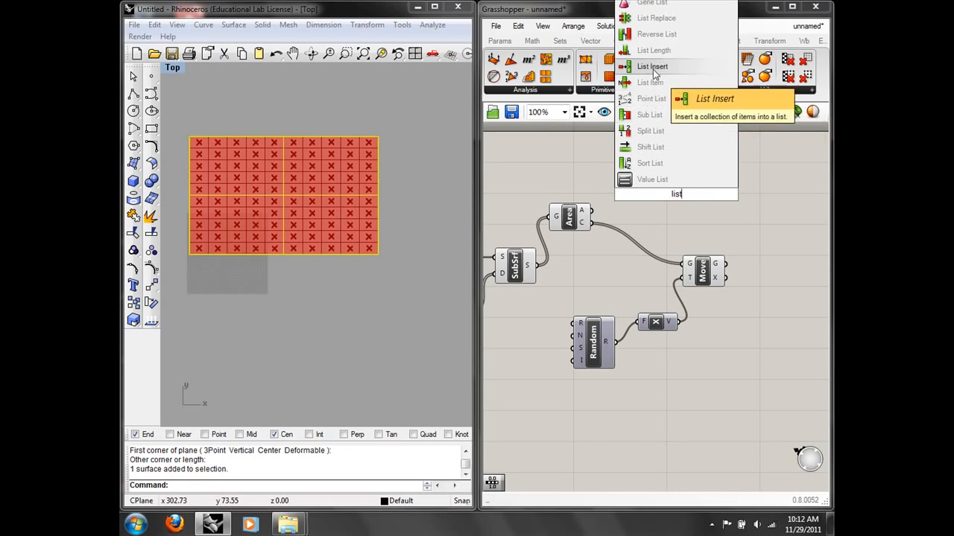
pyautogui.click(653, 50)
pyautogui.moveTo(676, 188); pyautogui.dragTo(608, 270)
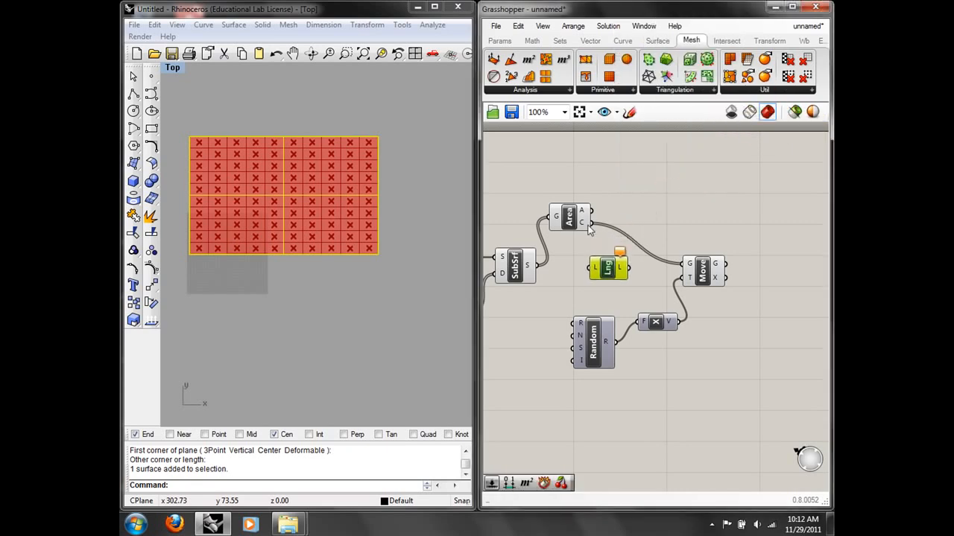
pyautogui.moveTo(592, 222); pyautogui.dragTo(589, 267)
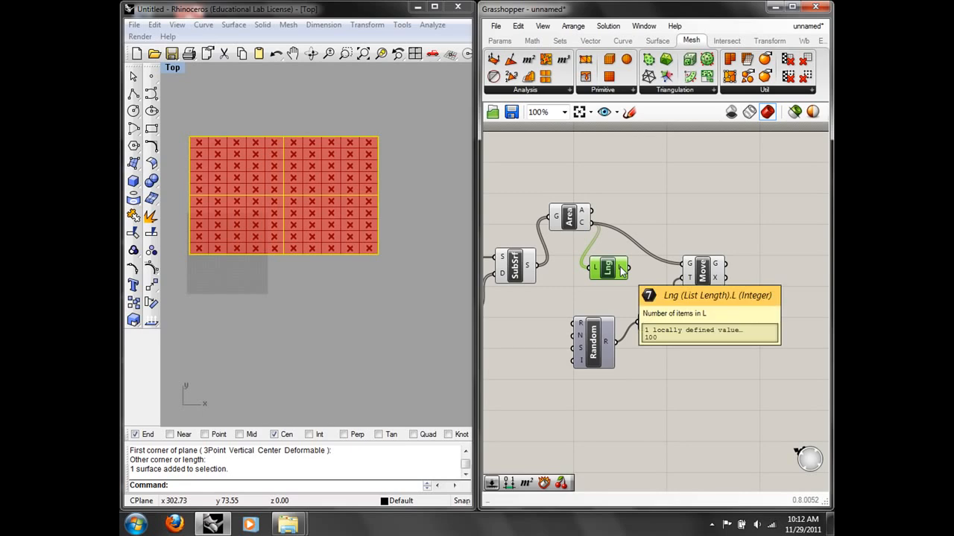
pyautogui.moveTo(629, 267); pyautogui.dragTo(608, 389)
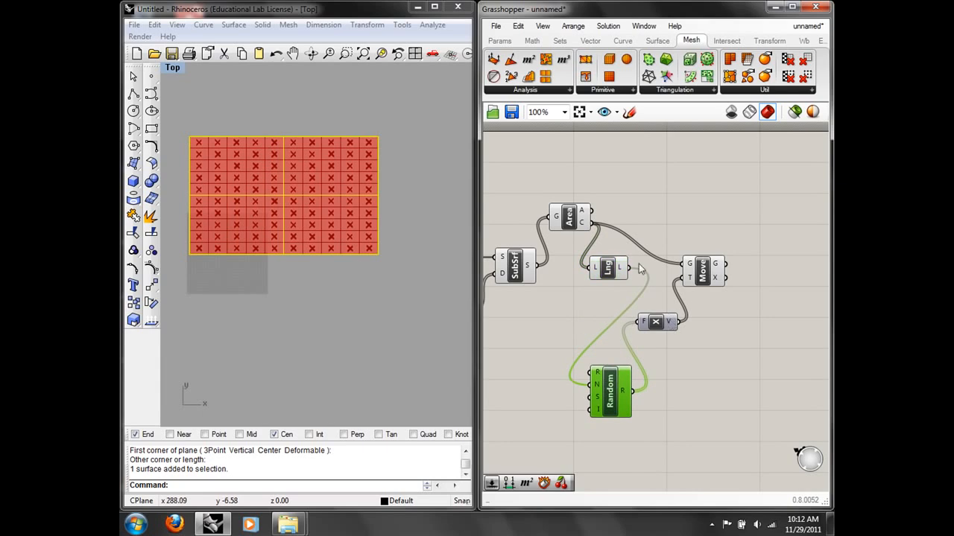
# Turn off the preview of the Area component
pyautogui.click(579, 217)
pyautogui.rightClick(577, 217)
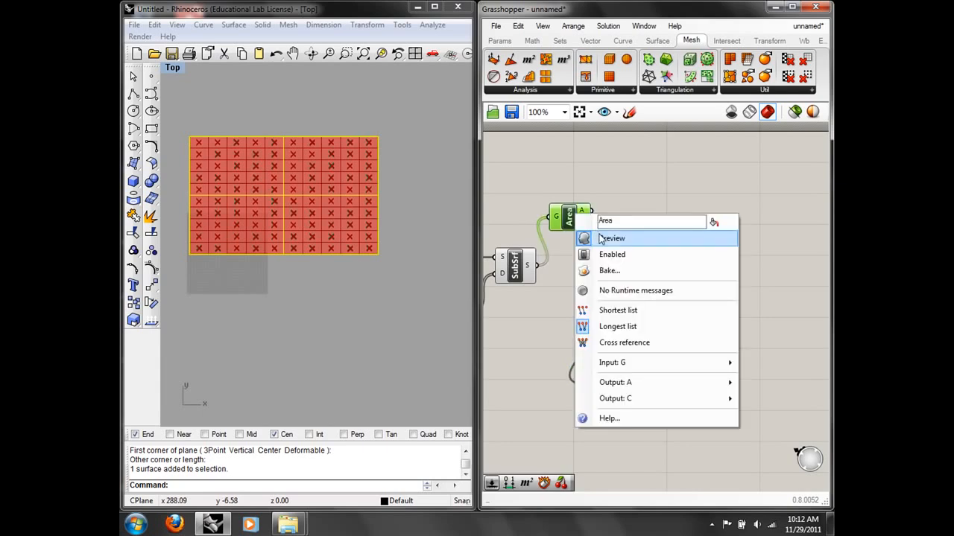
pyautogui.click(600, 239)
# Change the domain of Random's R input so that its lower limit is -3.0, and commit it
pyautogui.moveTo(303, 228); pyautogui.dragTo(305, 236, button='right')
pyautogui.scroll(8, 301, 222)
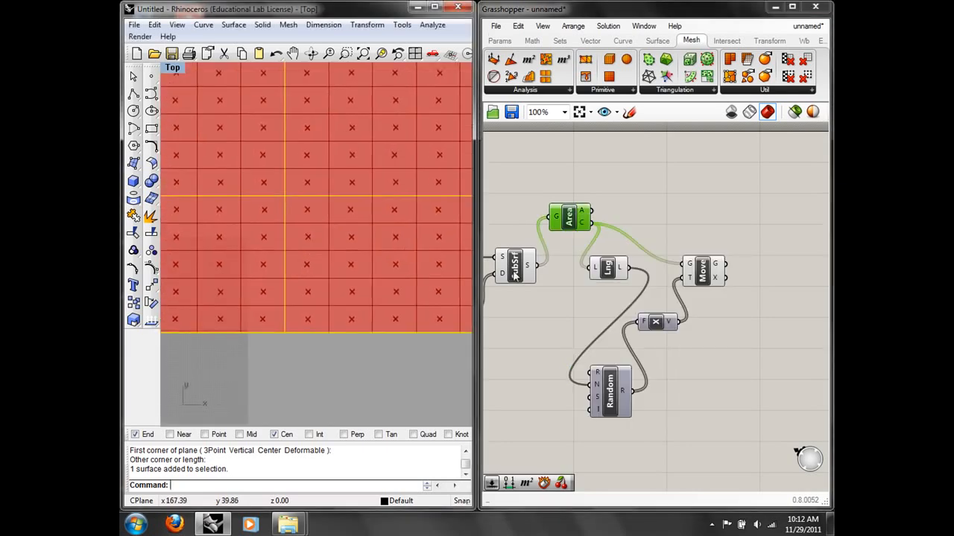
pyautogui.rightClick(598, 377)
pyautogui.moveTo(670, 428)
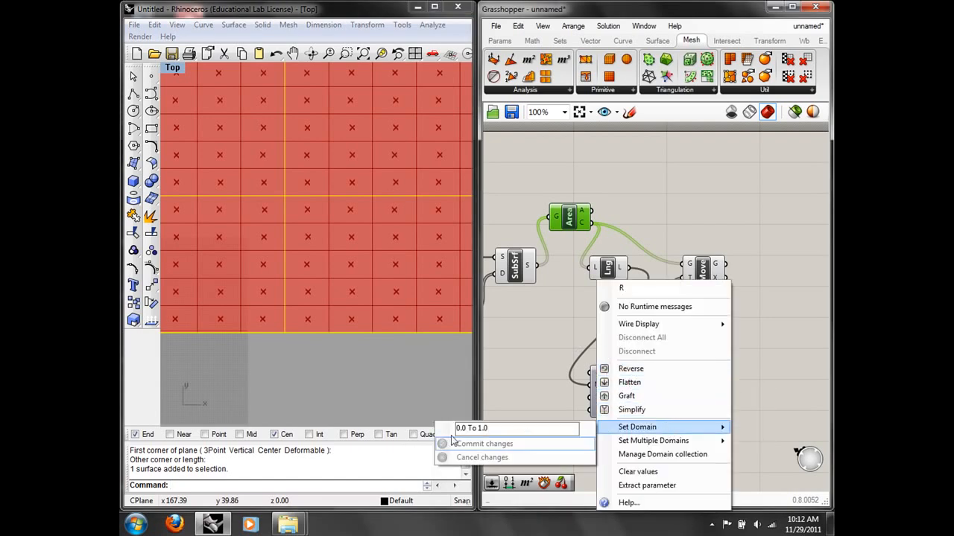
pyautogui.moveTo(466, 428); pyautogui.dragTo(454, 429)
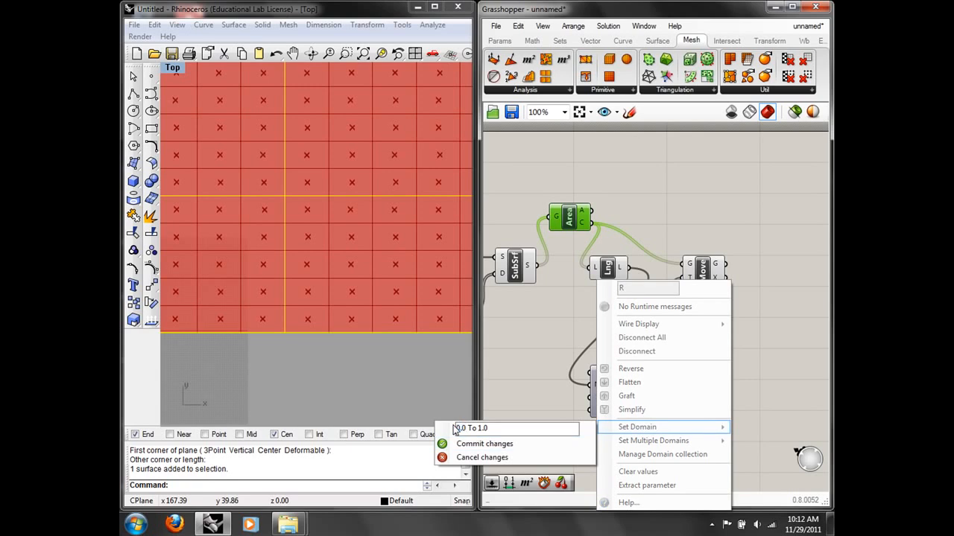
pyautogui.write('-3.')
pyautogui.press('Right')
pyautogui.press('Right')
pyautogui.press('Right')
pyautogui.press('Right')
pyautogui.press('Right')
pyautogui.press('Right')
pyautogui.press('Right')
pyautogui.click(463, 440)
pyautogui.moveTo(401, 232); pyautogui.dragTo(394, 267, button='right')
pyautogui.scroll(-2, 394, 267)
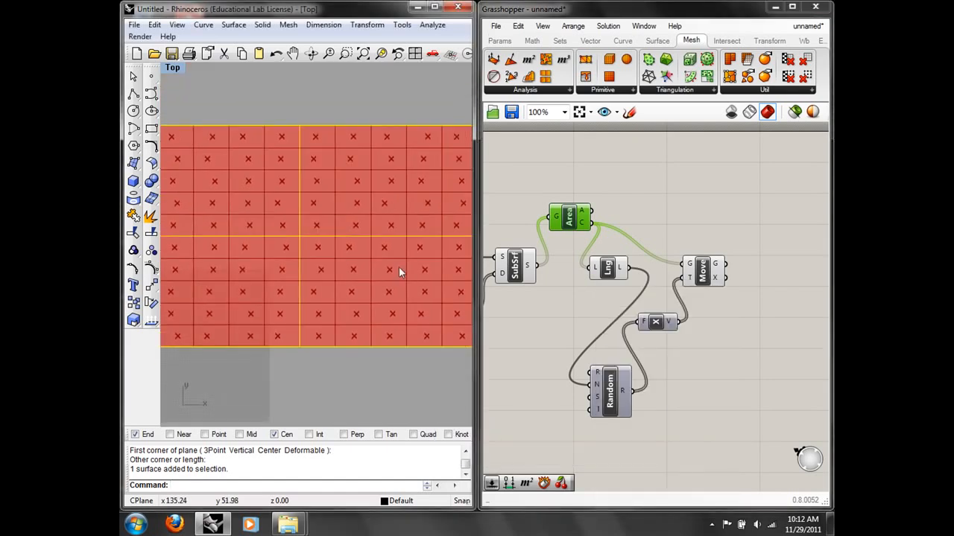
# Duplicate the Random, Unit X and Move components and wire the first Move's geometry output into the copied Move
pyautogui.moveTo(796, 422); pyautogui.dragTo(755, 387, button='right')
pyautogui.moveTo(730, 411); pyautogui.dragTo(642, 332)
pyautogui.doubleClick(701, 332)
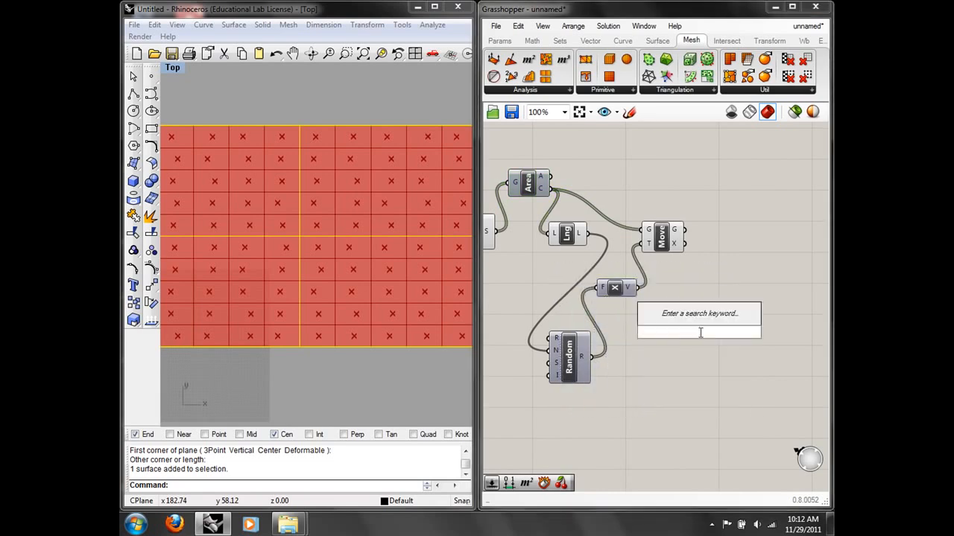
pyautogui.click(721, 369)
pyautogui.moveTo(756, 431); pyautogui.dragTo(568, 284)
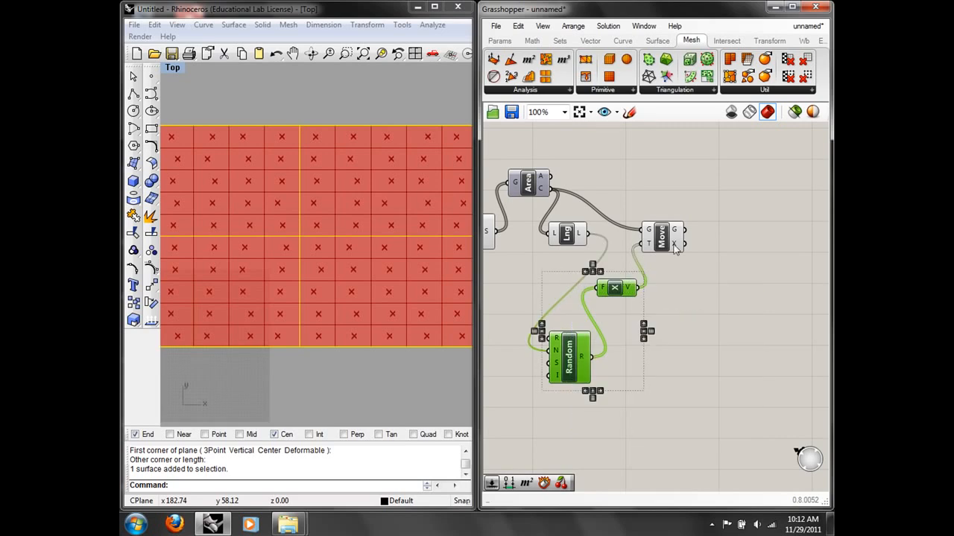
pyautogui.keyDown('shift'); pyautogui.click(674, 244); pyautogui.keyUp('shift')
pyautogui.keyDown('alt'); pyautogui.moveTo(674, 244); pyautogui.dragTo(783, 309); pyautogui.keyUp('alt')
pyautogui.click(767, 232)
pyautogui.moveTo(714, 236); pyautogui.dragTo(697, 222, button='right')
pyautogui.moveTo(671, 215); pyautogui.dragTo(738, 284)
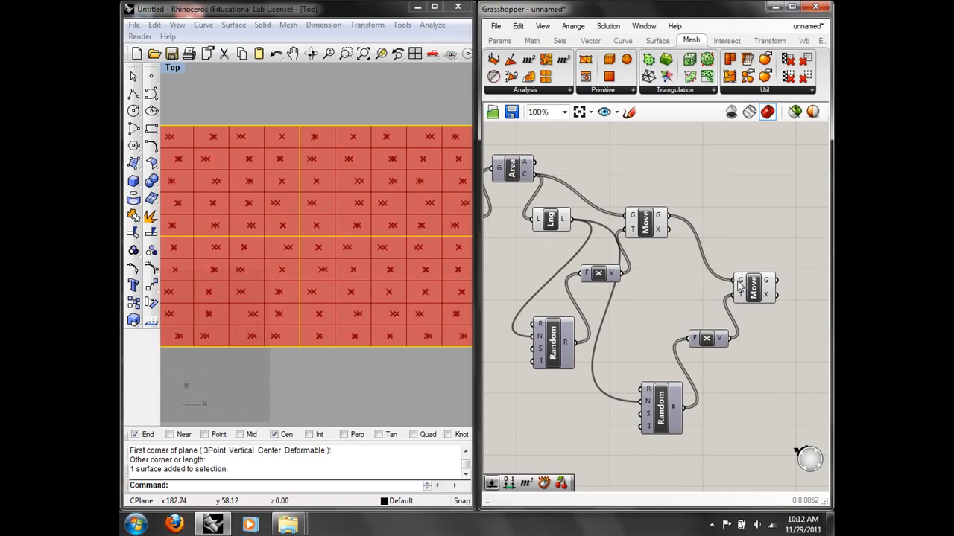
# Replace the copied Unit X with a Unit Y vector wired between the second Random and the second Move
pyautogui.click(712, 341)
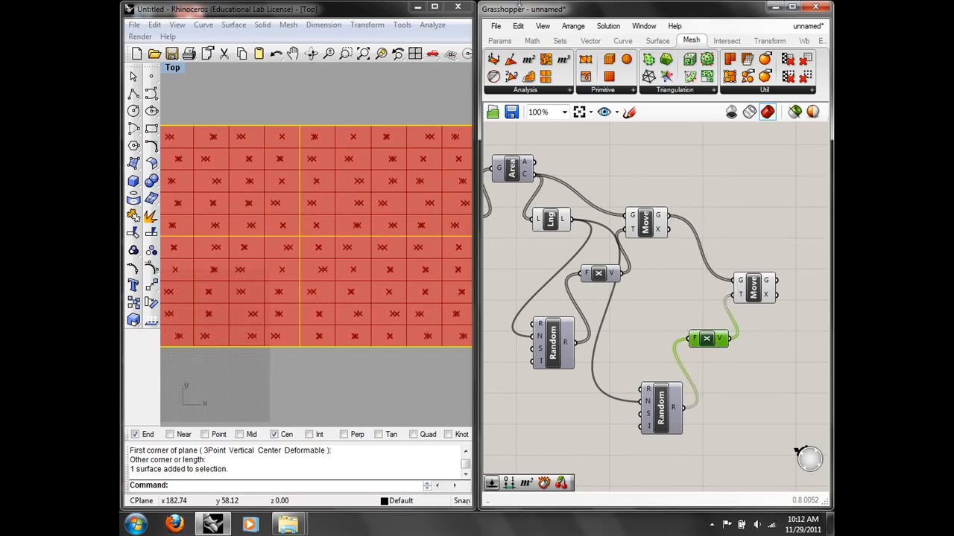
pyautogui.click(518, 26)
pyautogui.click(537, 155)
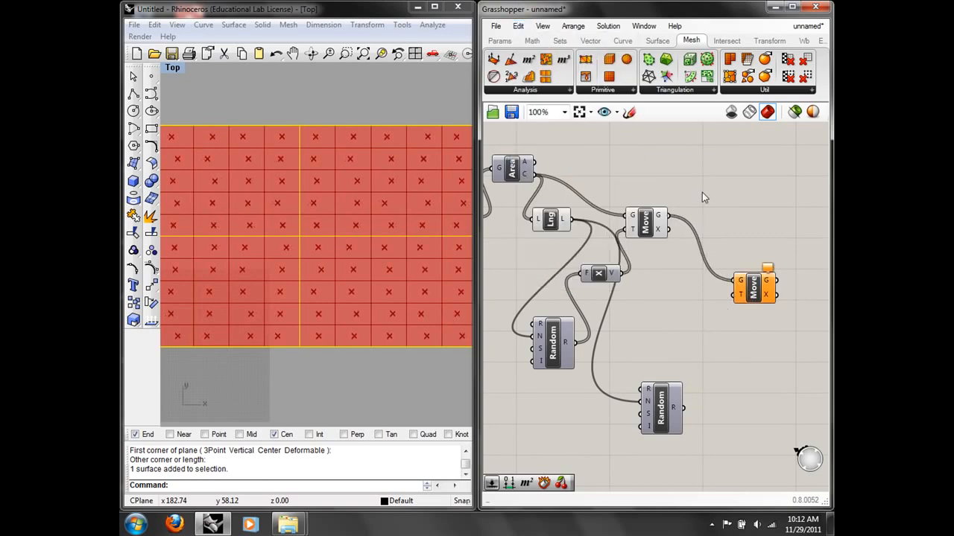
pyautogui.doubleClick(701, 193)
pyautogui.write('y')
pyautogui.click(679, 175)
pyautogui.moveTo(694, 198); pyautogui.dragTo(732, 382)
pyautogui.moveTo(682, 408); pyautogui.dragTo(736, 295)
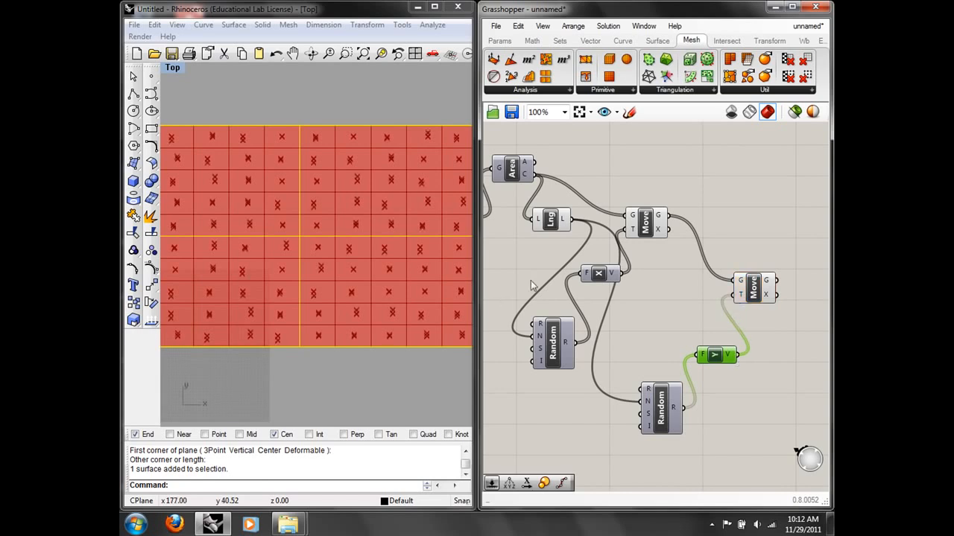
# Turn off the preview of the first Move component
pyautogui.click(645, 222)
pyautogui.rightClick(645, 222)
pyautogui.click(663, 243)
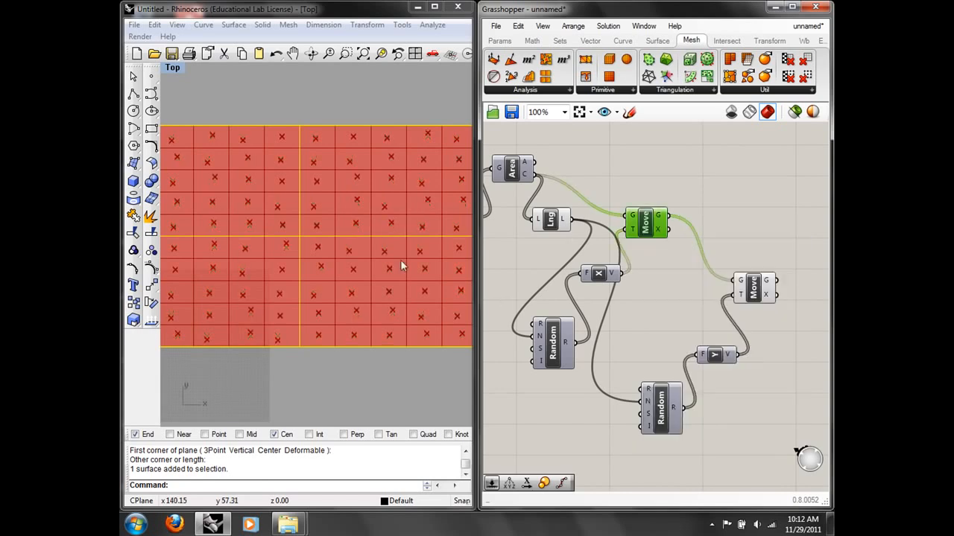
pyautogui.moveTo(356, 290); pyautogui.dragTo(374, 289, button='right')
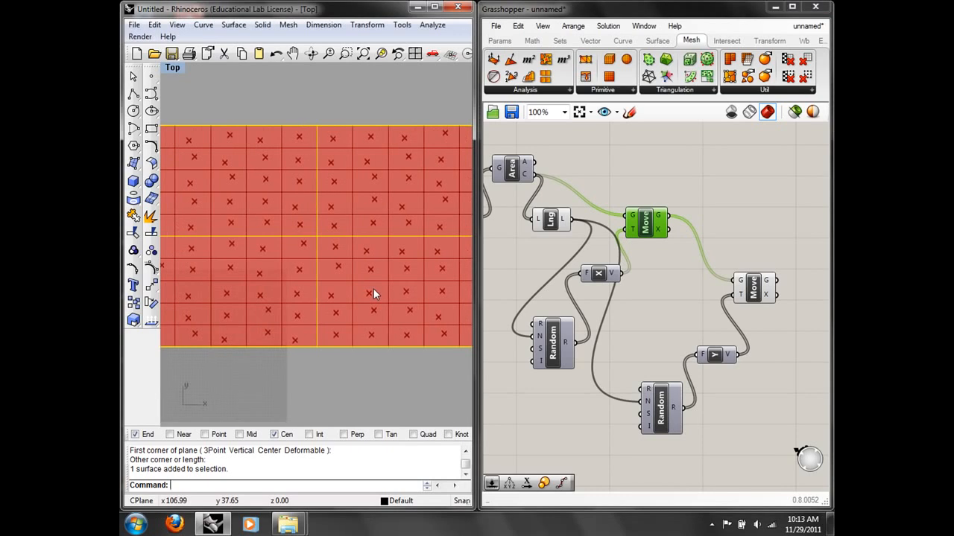
# Add a number slider below the Random components, with integer rounding and a maximum of 50
pyautogui.moveTo(599, 318); pyautogui.dragTo(692, 261, button='right')
pyautogui.doubleClick(558, 369)
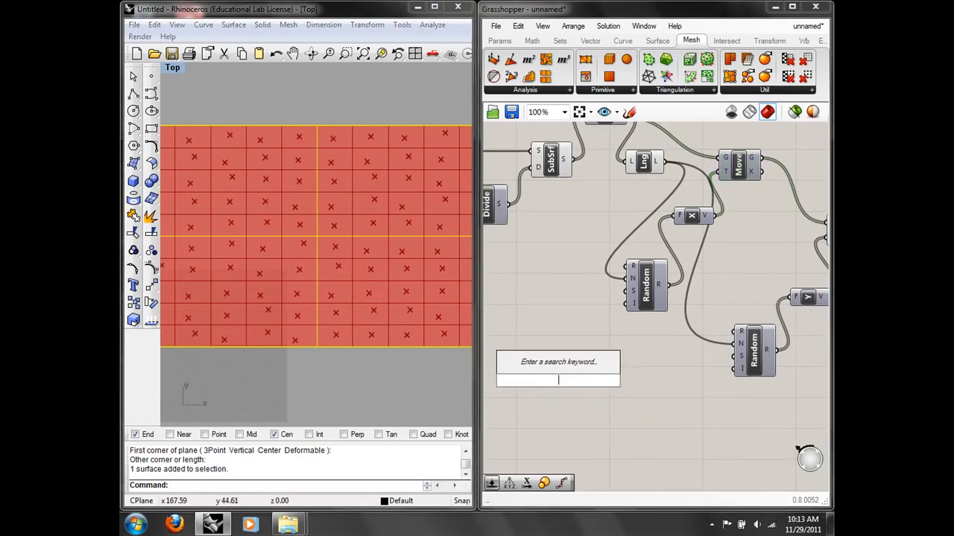
pyautogui.write('numb')
pyautogui.click(559, 350)
pyautogui.rightClick(583, 381)
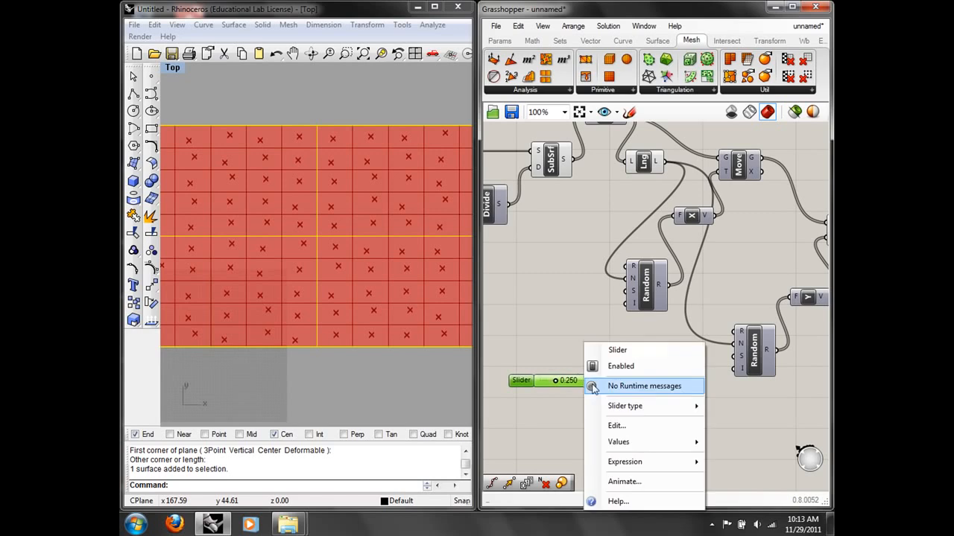
pyautogui.click(633, 426)
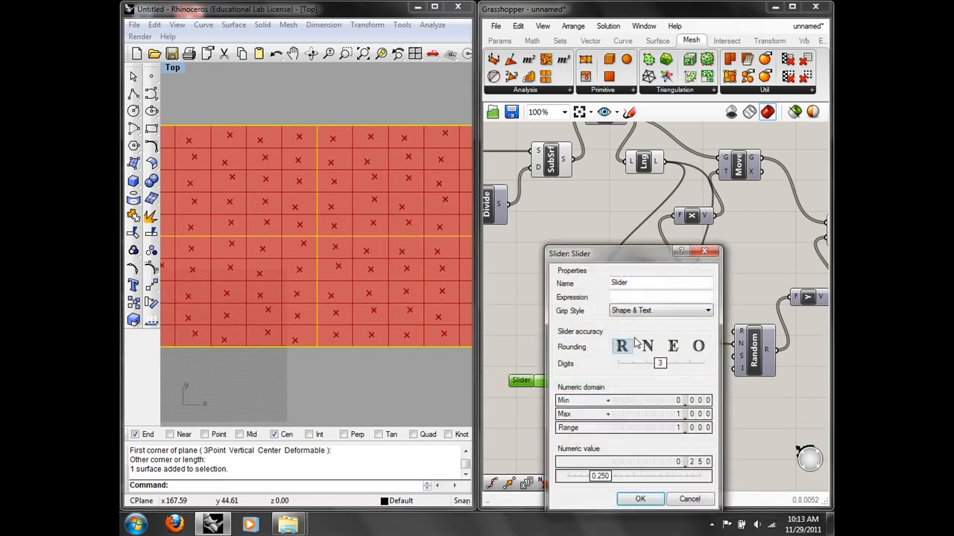
pyautogui.click(683, 416)
pyautogui.write('50')
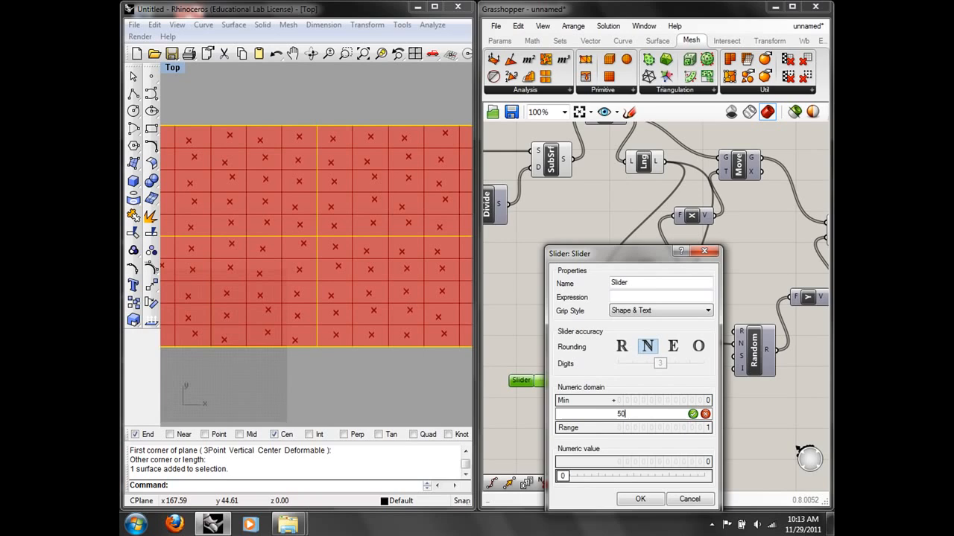
pyautogui.click(693, 413)
pyautogui.click(641, 499)
# Connect the slider to the seed inputs of both Random components and set it to 20
pyautogui.moveTo(609, 381); pyautogui.dragTo(738, 367)
pyautogui.moveTo(609, 381); pyautogui.dragTo(625, 291)
pyautogui.moveTo(540, 382); pyautogui.dragTo(565, 383)
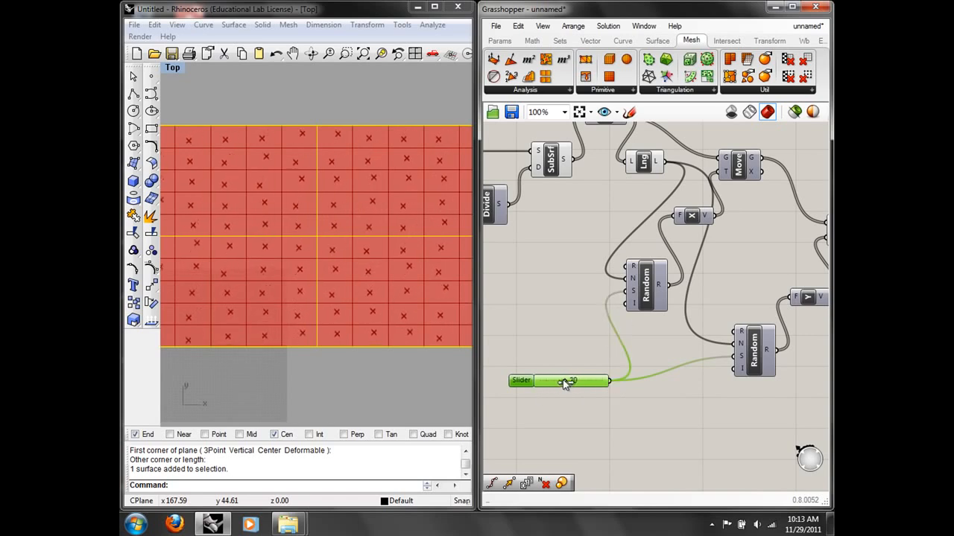
pyautogui.click(334, 247)
pyautogui.scroll(-2, 359, 249)
pyautogui.moveTo(372, 246); pyautogui.dragTo(358, 243, button='right')
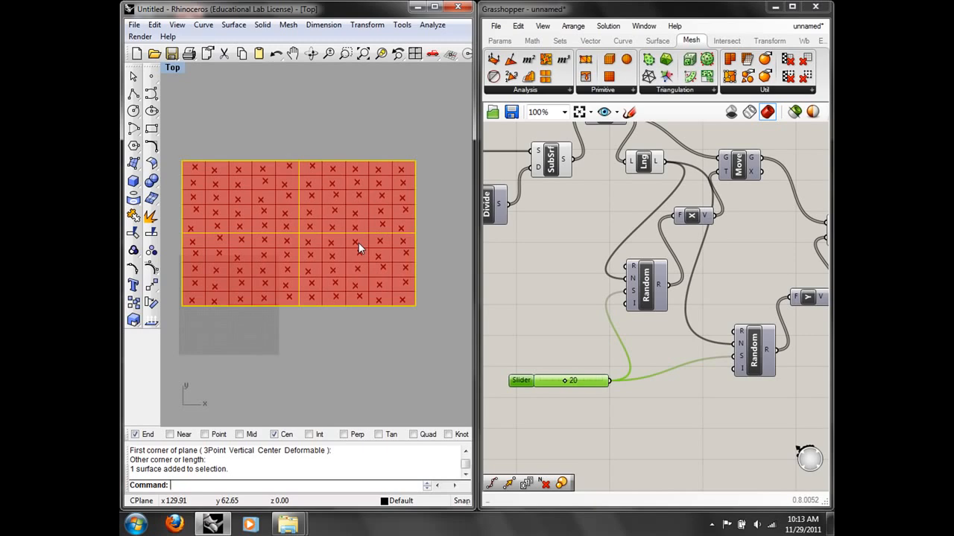
pyautogui.scroll(2, 423, 233)
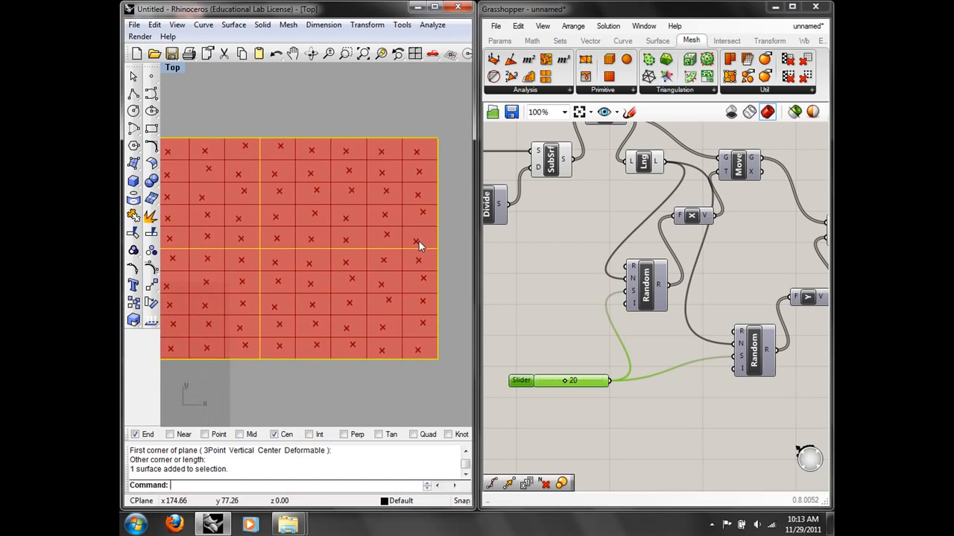
pyautogui.scroll(-2, 659, 283)
# Space out the definition by shifting both Move components, the second Random and the Unit Y away from the Unit X group
pyautogui.moveTo(623, 366); pyautogui.dragTo(739, 133)
pyautogui.moveTo(630, 172); pyautogui.dragTo(694, 158)
pyautogui.click(722, 205)
pyautogui.scroll(-1, 713, 169)
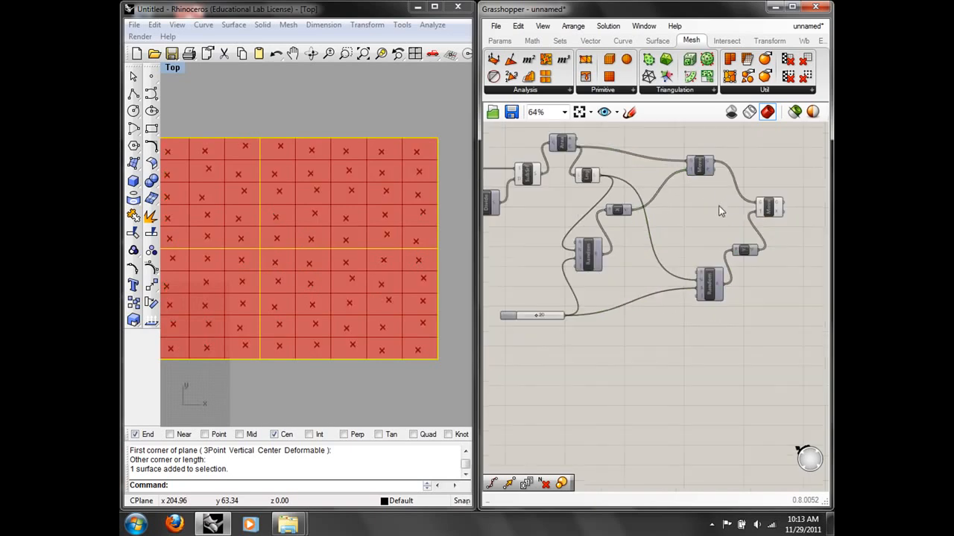
# Add a Delaunay Edges component and feed its points input from the second Move's geometry output
pyautogui.click(674, 90)
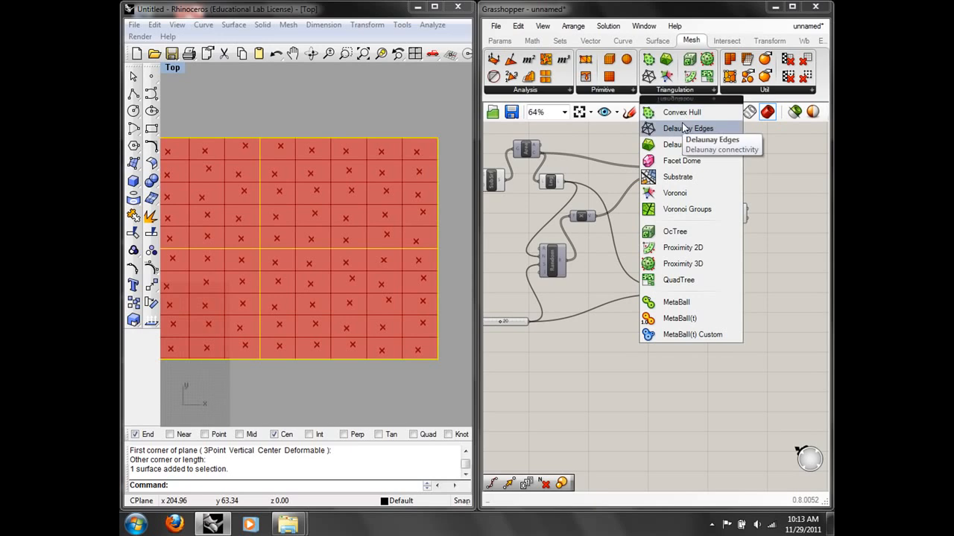
pyautogui.moveTo(684, 128); pyautogui.dragTo(772, 155)
pyautogui.scroll(3, 787, 191)
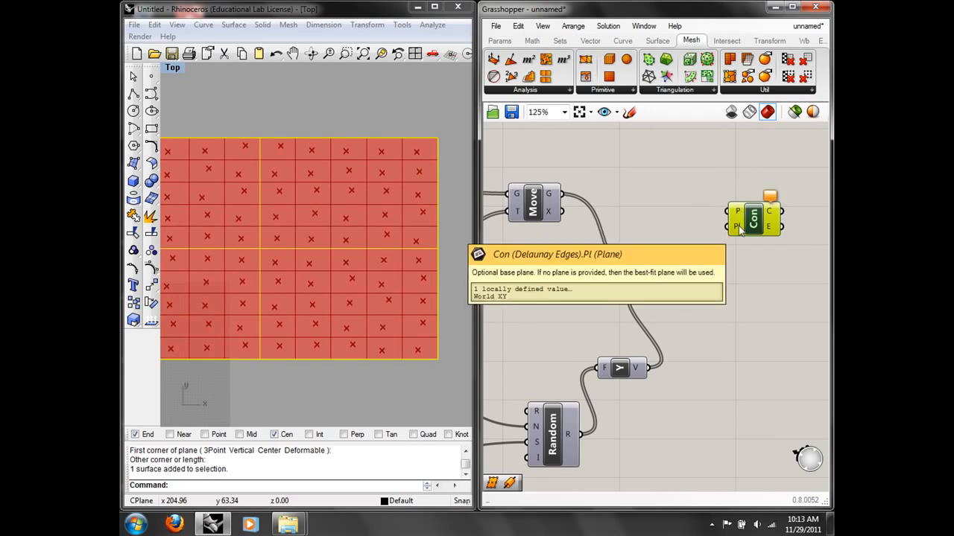
pyautogui.moveTo(697, 275); pyautogui.dragTo(727, 213)
pyautogui.moveTo(341, 260); pyautogui.dragTo(399, 249, button='right')
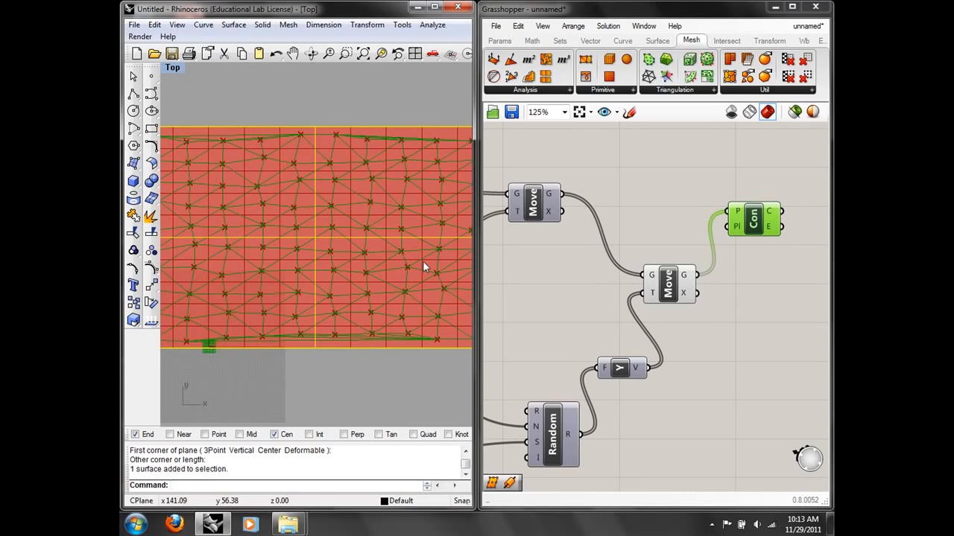
# Raise the seed slider slightly above 20 to generate a different random point pattern
pyautogui.click(669, 283)
pyautogui.moveTo(642, 244); pyautogui.dragTo(742, 276, button='right')
pyautogui.scroll(-2, 704, 265)
pyautogui.moveTo(342, 259); pyautogui.dragTo(362, 261, button='right')
pyautogui.scroll(-2, 282, 247)
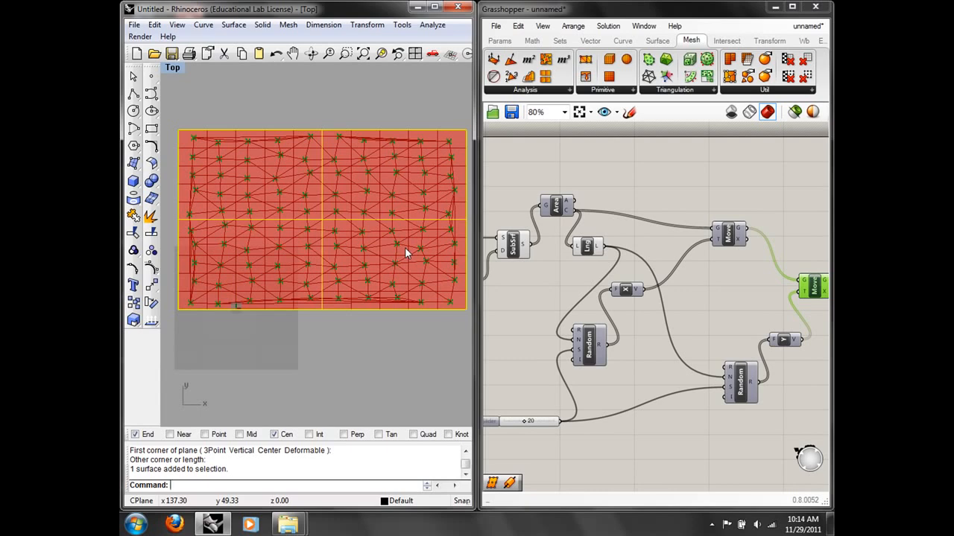
pyautogui.scroll(6, 356, 274)
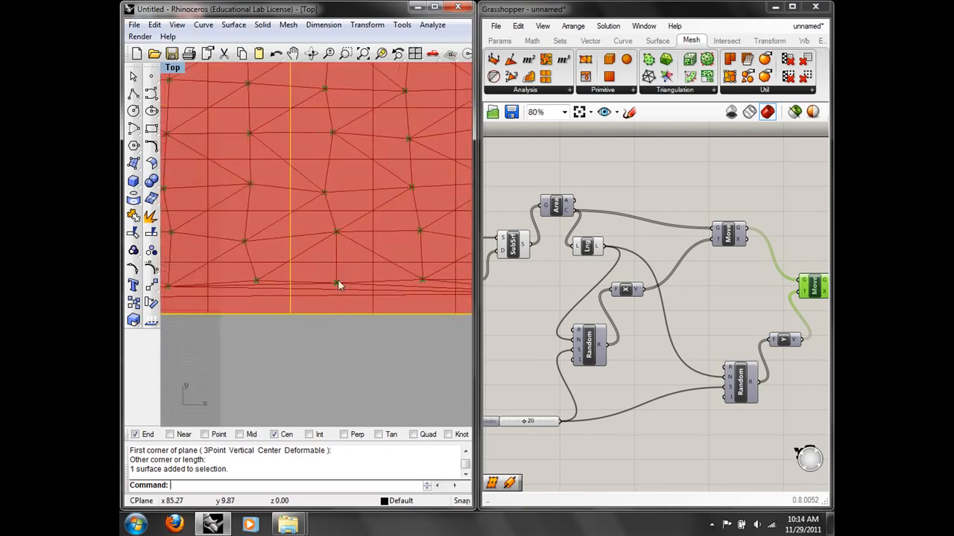
pyautogui.scroll(-5, 337, 283)
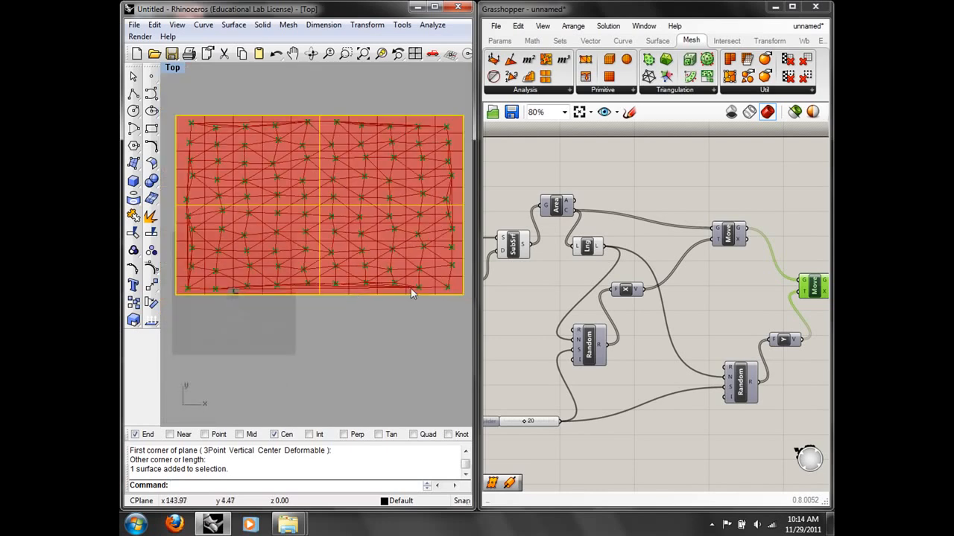
pyautogui.moveTo(679, 335); pyautogui.dragTo(732, 305, button='right')
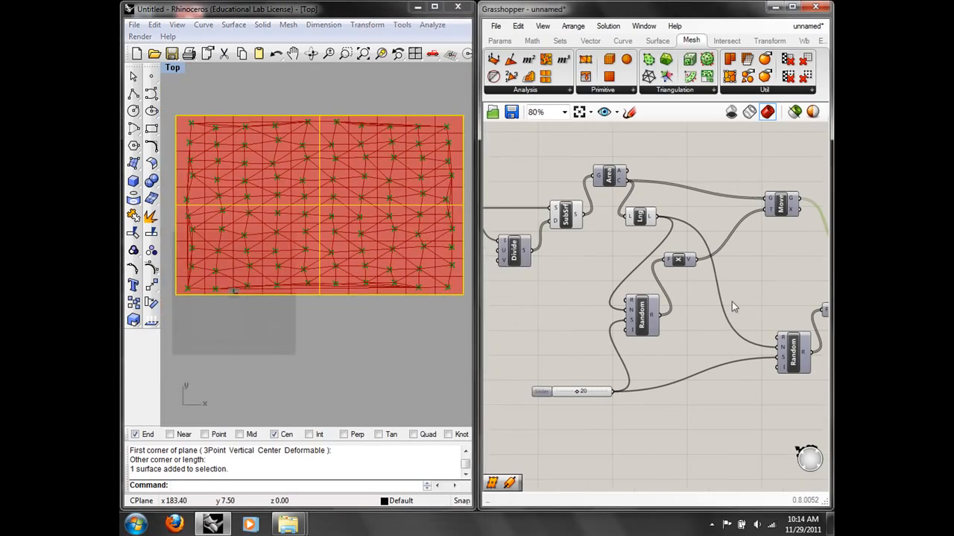
pyautogui.moveTo(577, 392); pyautogui.dragTo(581, 395)
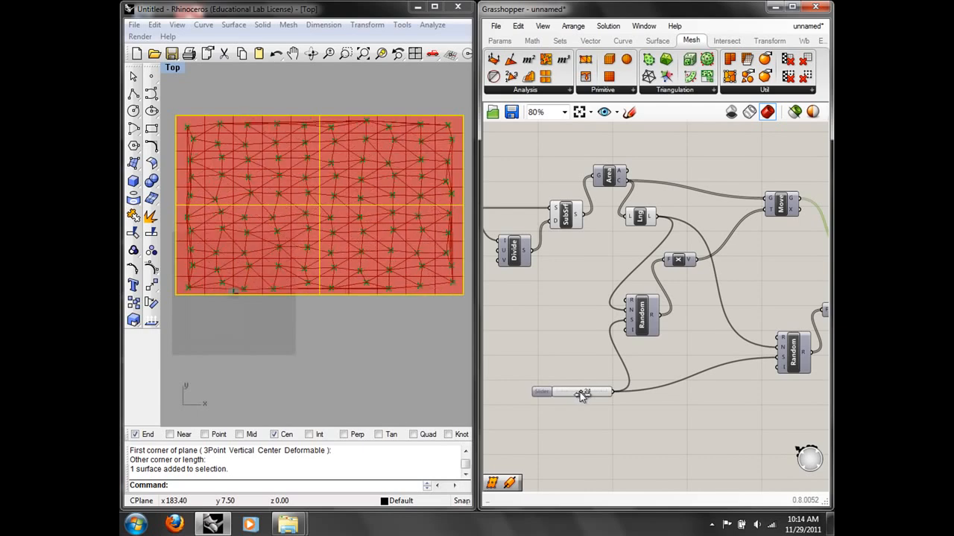
# Move the Delaunay Edges component aside and add a third Move component fed by the second Move's geometry output
pyautogui.moveTo(806, 236); pyautogui.dragTo(613, 226, button='right')
pyautogui.click(698, 290)
pyautogui.click(677, 247)
pyautogui.click(707, 308)
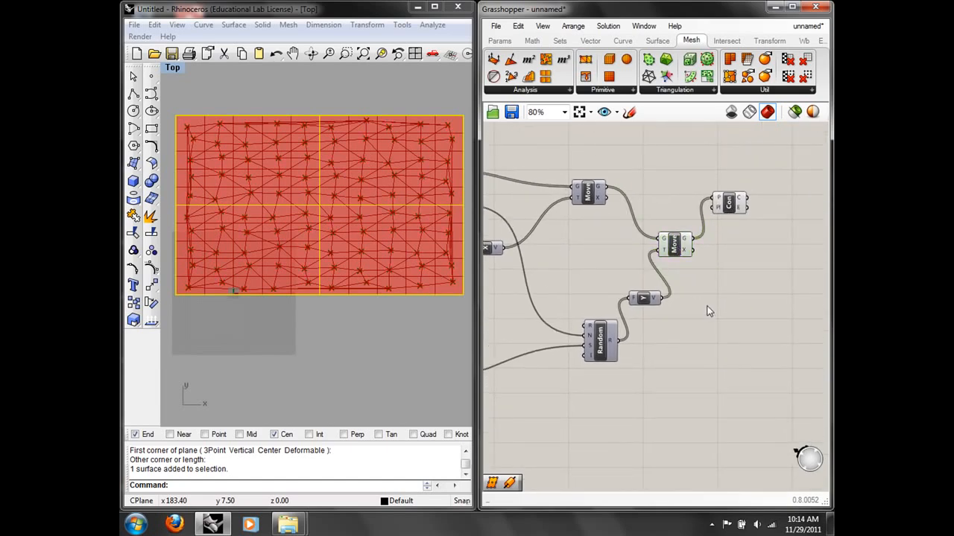
pyautogui.moveTo(726, 203); pyautogui.dragTo(774, 201)
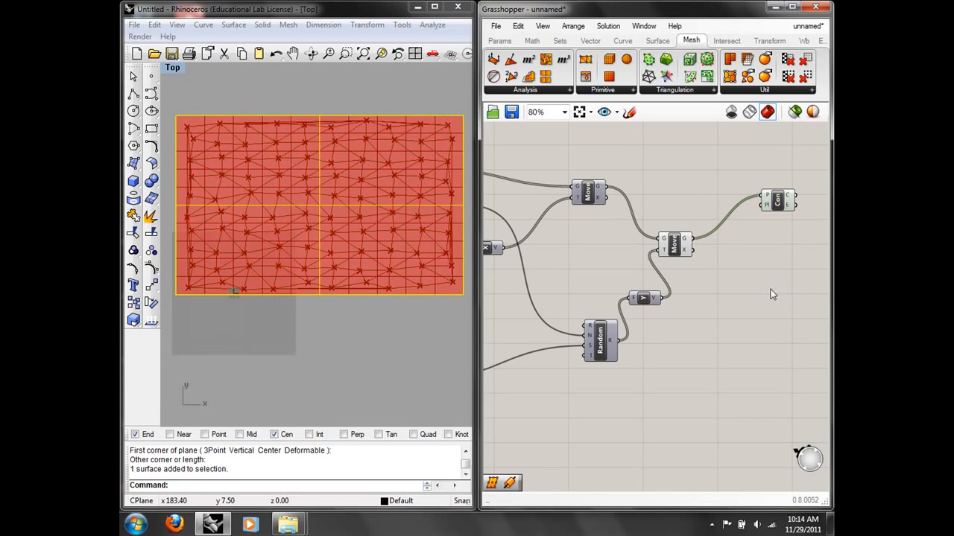
pyautogui.doubleClick(752, 299)
pyautogui.write('mov')
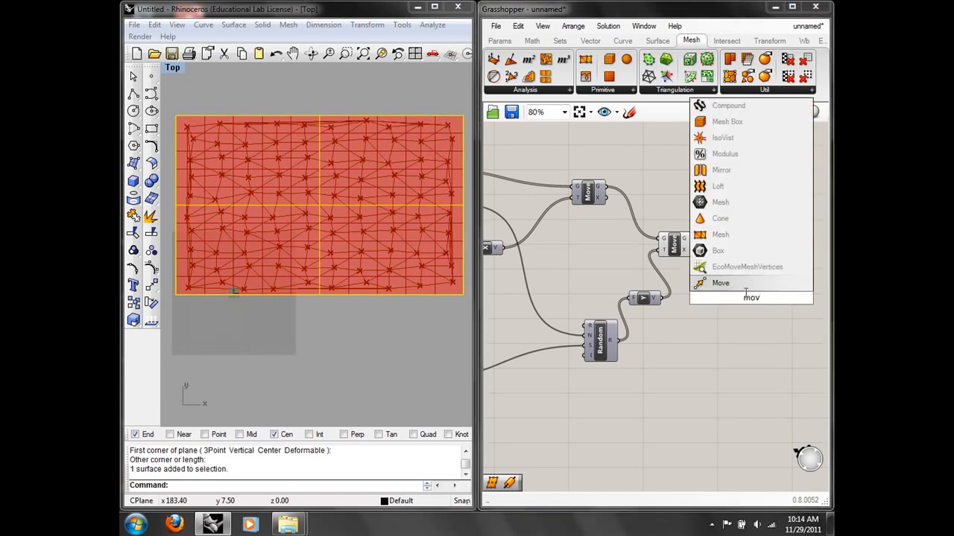
pyautogui.press('Return')
pyautogui.moveTo(691, 238); pyautogui.dragTo(741, 272)
# Duplicate the second Random and Unit Y components and connect the copied Unit Y to the third Move's translation input
pyautogui.moveTo(675, 372); pyautogui.dragTo(596, 294)
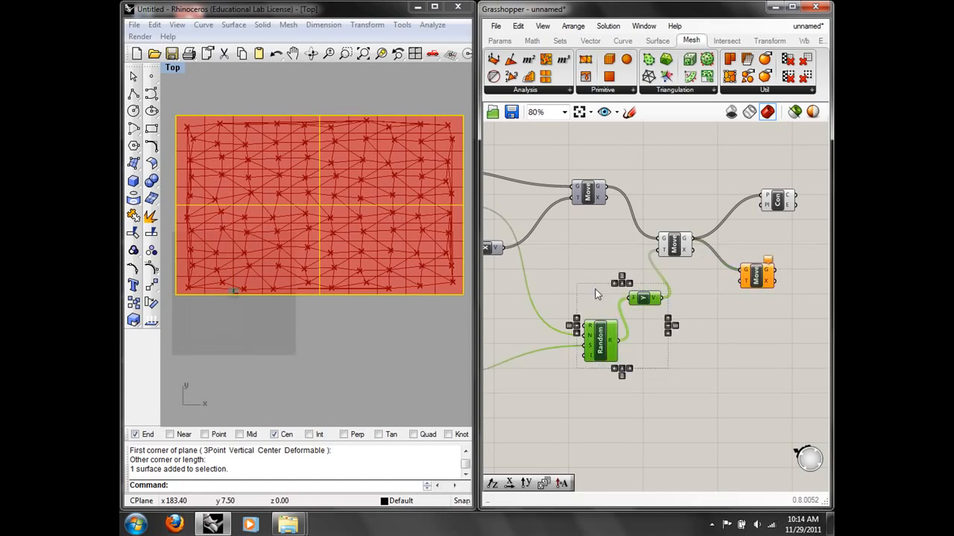
pyautogui.hotkey('ctrl', 'v')
pyautogui.moveTo(649, 308); pyautogui.dragTo(740, 286)
pyautogui.click(722, 322)
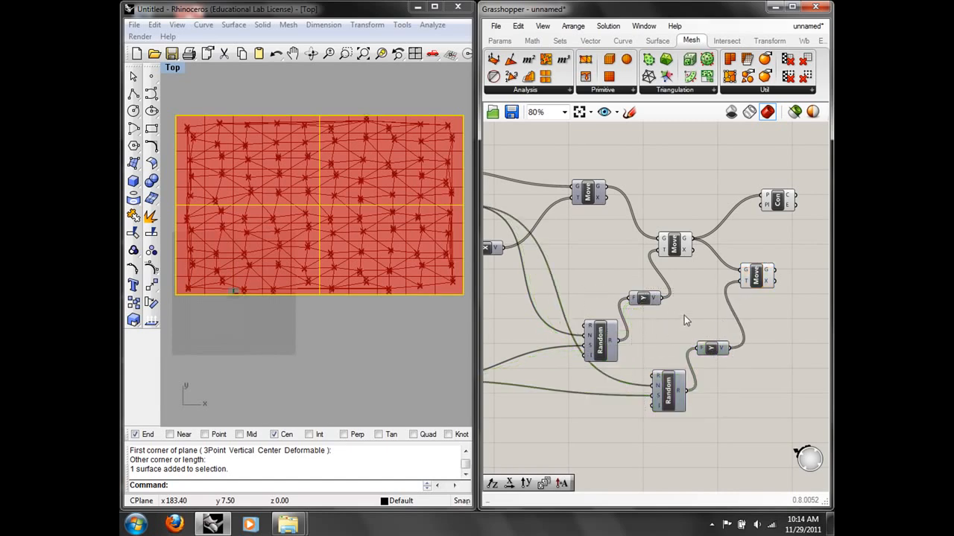
# Turn off the second Move's preview and disconnect all sources from the Delaunay Edges points input
pyautogui.rightClick(682, 247)
pyautogui.click(704, 264)
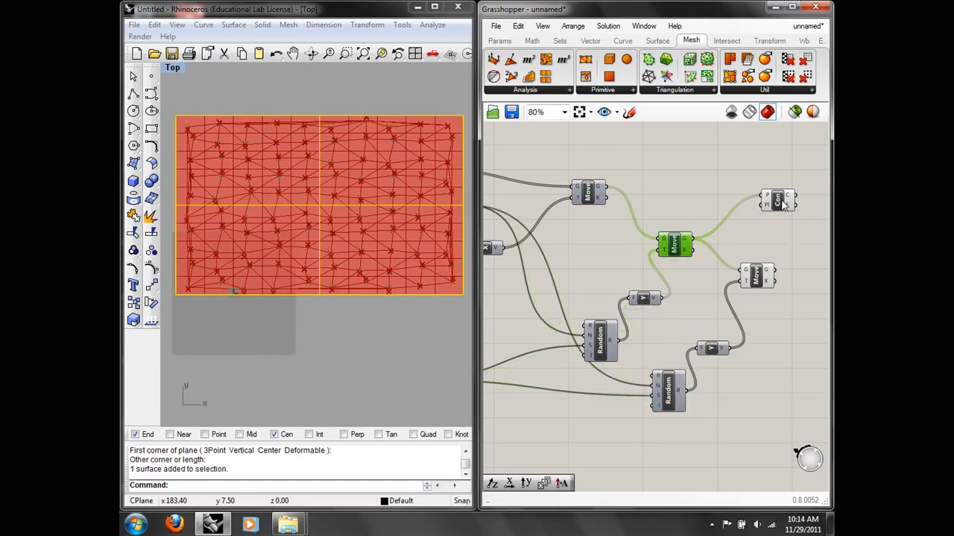
pyautogui.click(779, 201)
pyautogui.rightClick(769, 198)
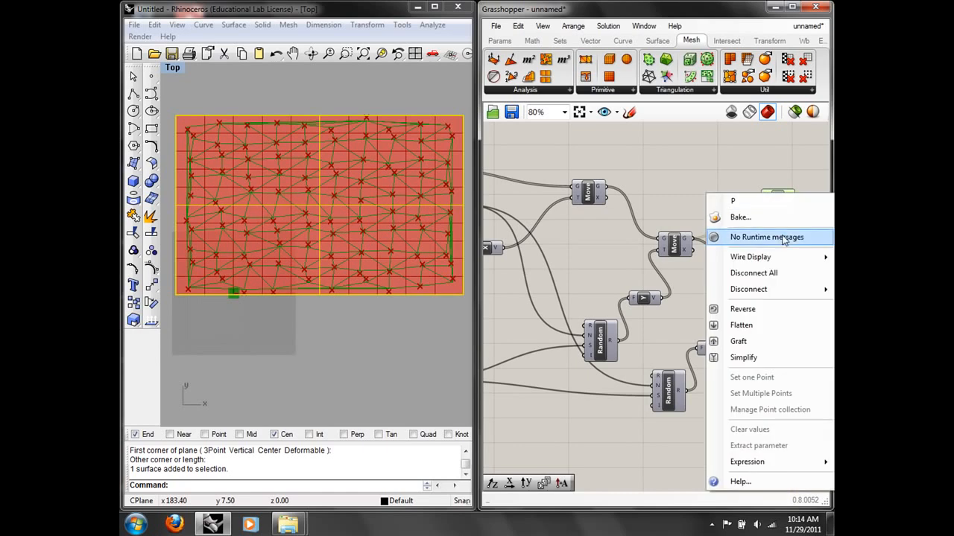
pyautogui.click(771, 273)
# Replace the copied Unit Y with a Unit Z, wired from the copied Random to the third Move's translation input
pyautogui.moveTo(749, 305); pyautogui.dragTo(725, 272, button='right')
pyautogui.click(689, 302)
pyautogui.click(517, 26)
pyautogui.click(541, 157)
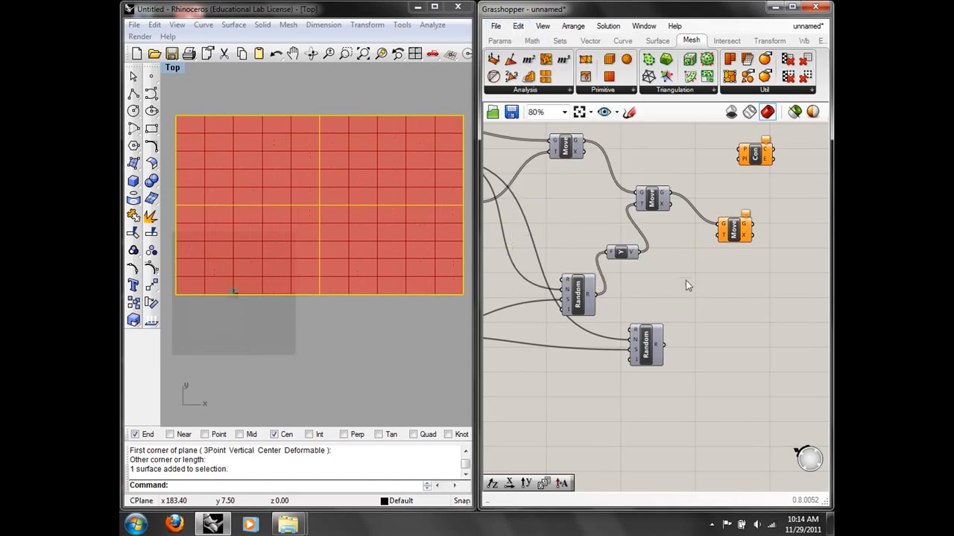
pyautogui.doubleClick(685, 280)
pyautogui.write('z')
pyautogui.click(687, 281)
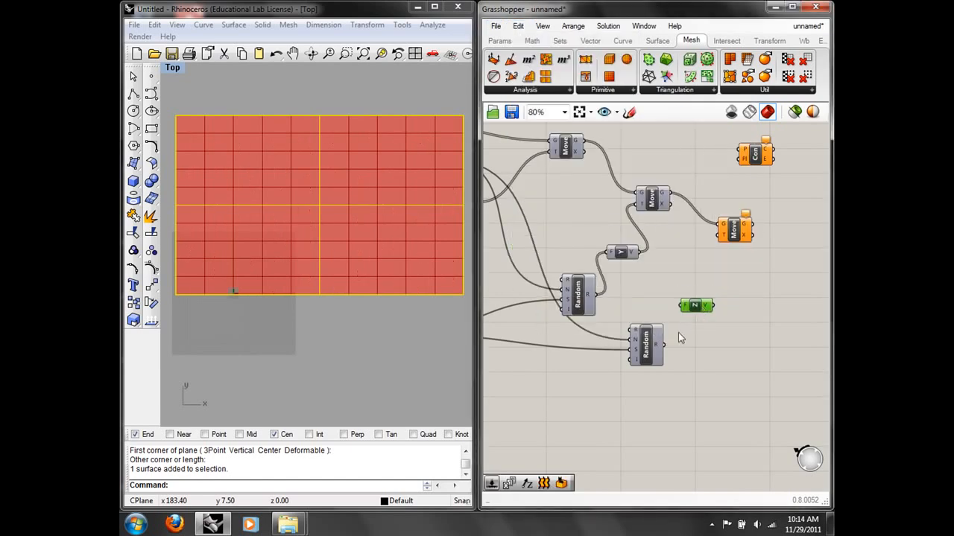
pyautogui.moveTo(664, 345); pyautogui.dragTo(720, 235)
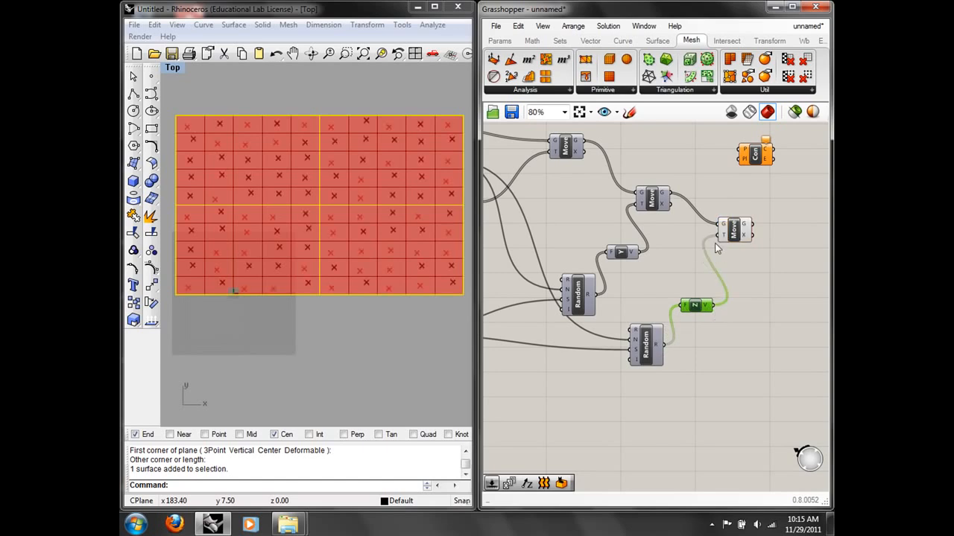
# Set the third Random's range domain to -6.0 To 6.0
pyautogui.rightClick(639, 330)
pyautogui.moveTo(674, 427)
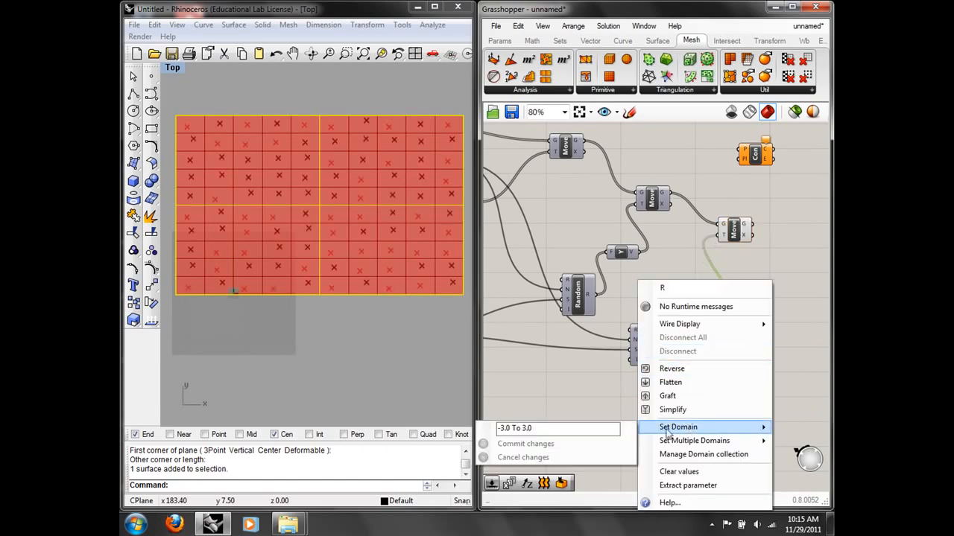
pyautogui.press('BackSpace')
pyautogui.write('6')
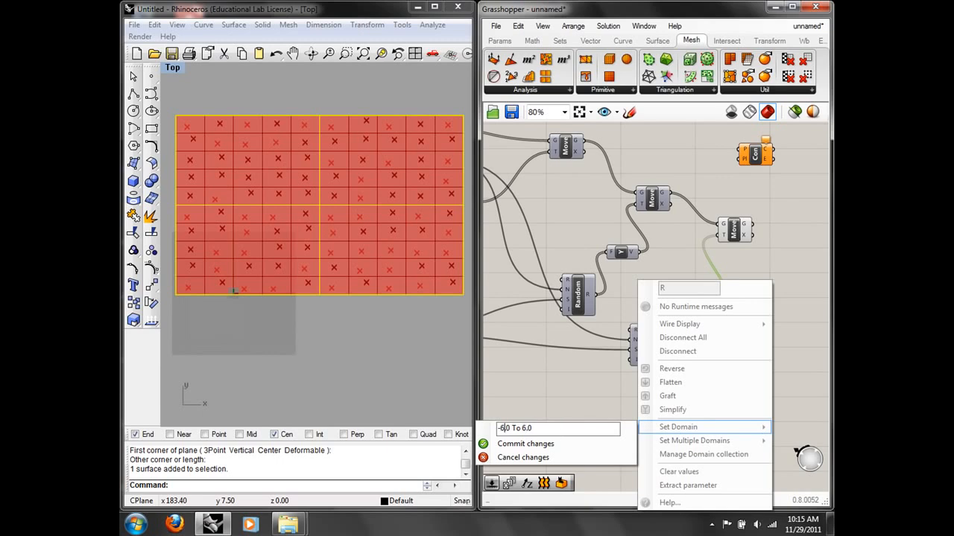
pyautogui.click(566, 444)
# Switch the Rhino viewport from Top to Perspective and orbit to view the points from the side
pyautogui.click(176, 68)
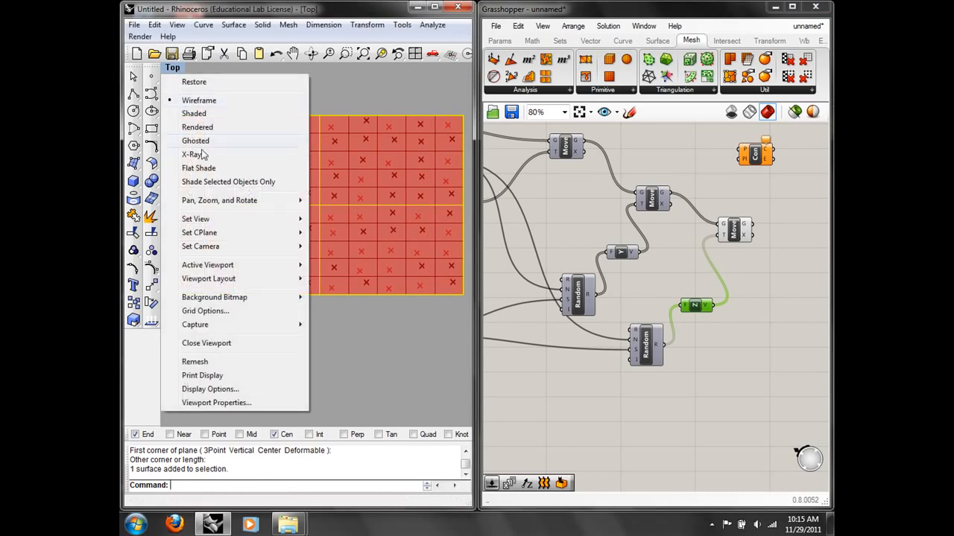
pyautogui.moveTo(215, 219)
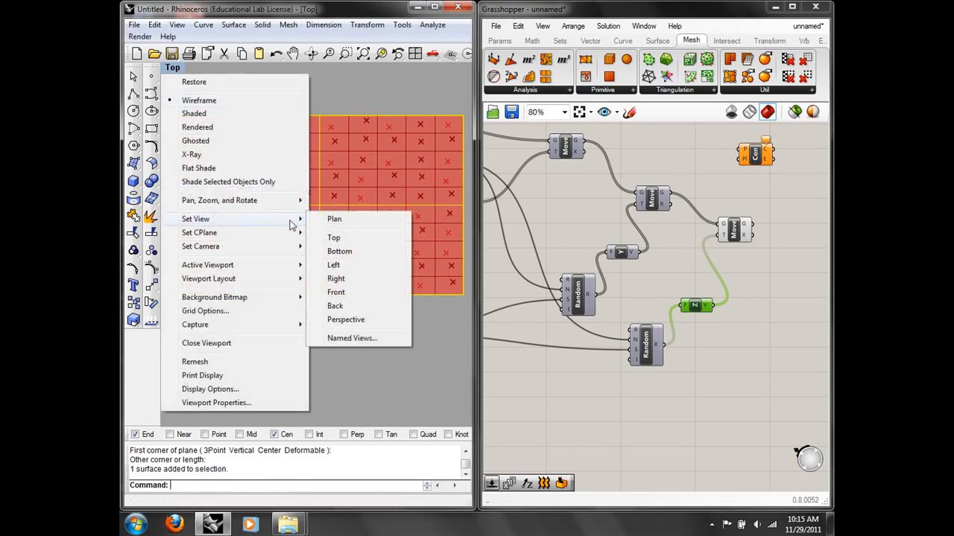
pyautogui.click(345, 320)
pyautogui.moveTo(357, 238); pyautogui.dragTo(307, 200, button='right')
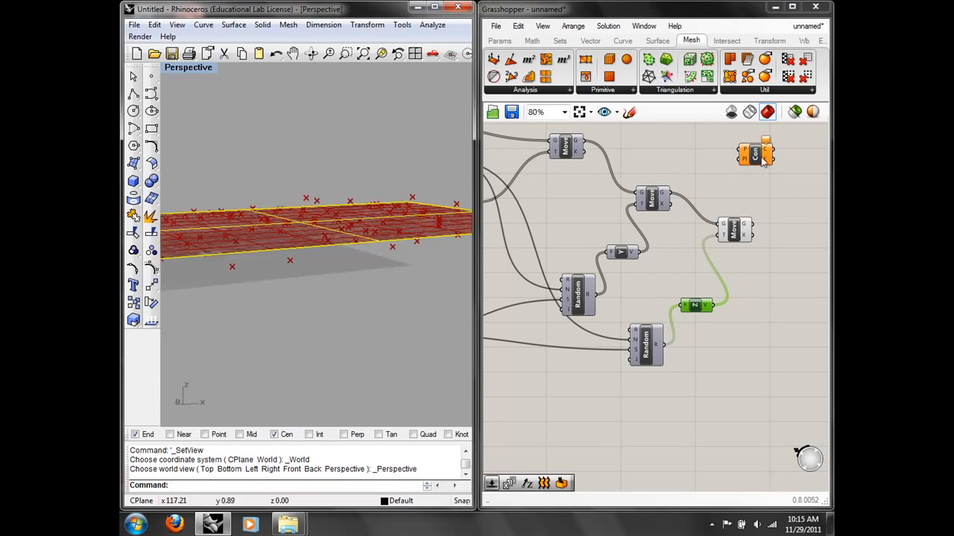
# Move the Delaunay Edges component farther out and connect the third Move's geometry output to its points input
pyautogui.moveTo(763, 162); pyautogui.dragTo(800, 176)
pyautogui.moveTo(752, 223); pyautogui.dragTo(777, 164)
pyautogui.moveTo(231, 243); pyautogui.dragTo(328, 245, button='right')
# Turn off the preview of the upstream components, from the surface input through the first Random and Unit X
pyautogui.scroll(-4, 662, 358)
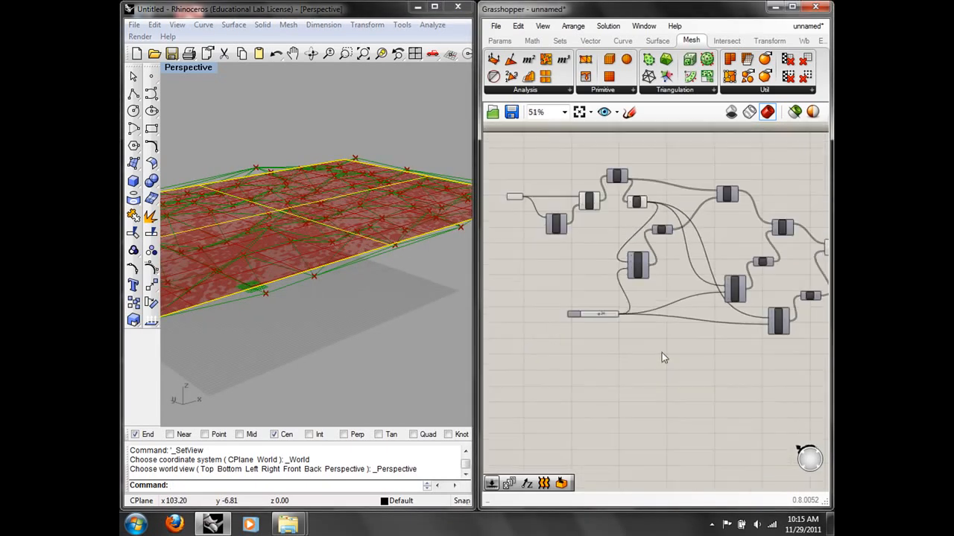
pyautogui.moveTo(668, 285); pyautogui.dragTo(500, 166)
pyautogui.rightClick(531, 155)
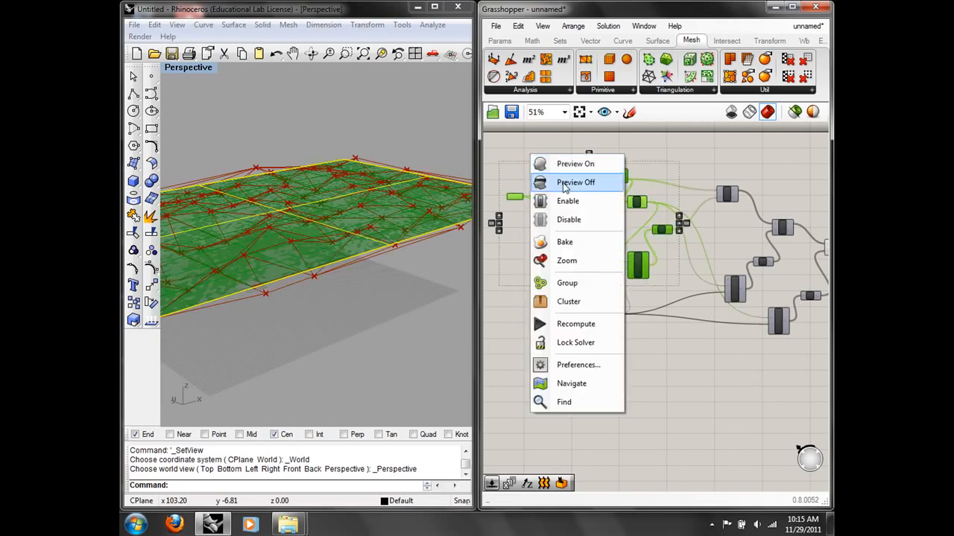
pyautogui.click(564, 186)
pyautogui.moveTo(360, 253); pyautogui.dragTo(209, 269, button='right')
# Add a Delaunay Mesh component and connect the third Move's geometry output to its points input
pyautogui.moveTo(673, 220); pyautogui.dragTo(591, 220, button='right')
pyautogui.click(713, 180)
pyautogui.scroll(3, 683, 212)
pyautogui.click(723, 222)
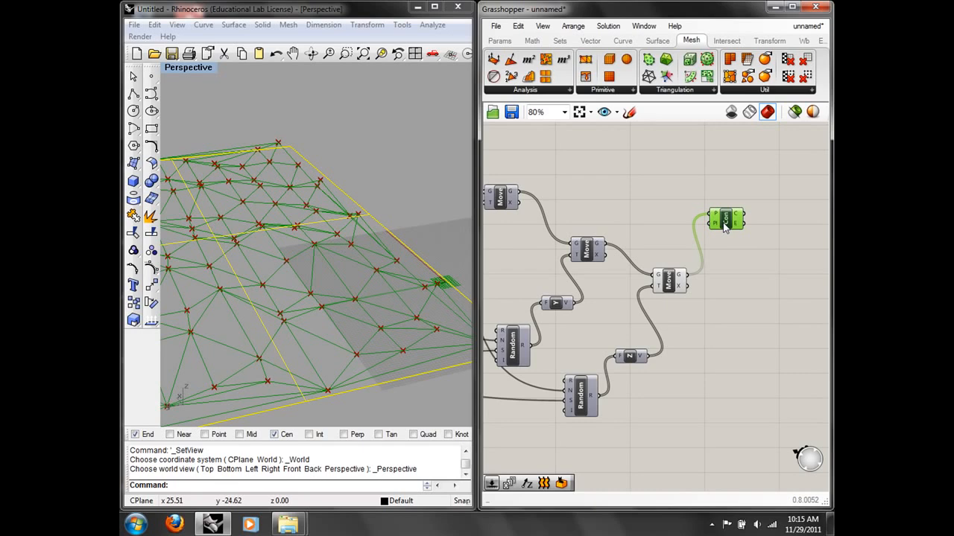
pyautogui.click(678, 197)
pyautogui.moveTo(660, 180)
pyautogui.mouseDown(button='right')
pyautogui.moveTo(611, 181)
pyautogui.moveTo(674, 166)
pyautogui.mouseUp(button='right')
pyautogui.click(684, 91)
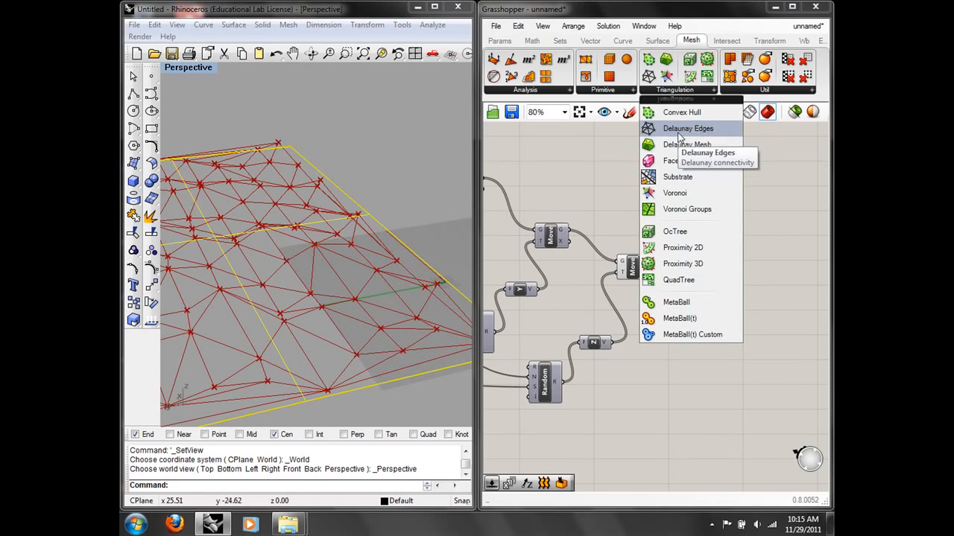
pyautogui.moveTo(682, 144); pyautogui.dragTo(730, 277)
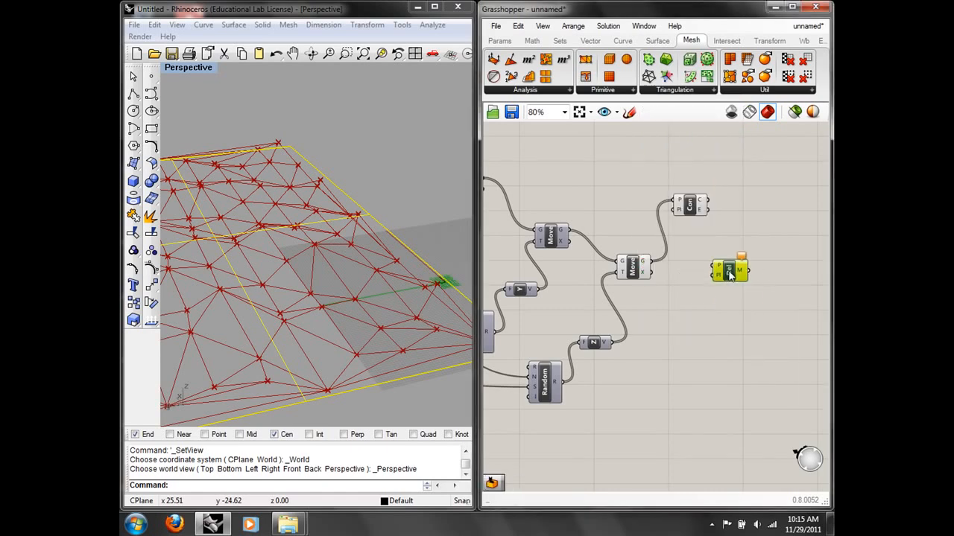
pyautogui.scroll(1, 718, 253)
pyautogui.moveTo(635, 265); pyautogui.dragTo(713, 268)
pyautogui.moveTo(409, 255)
pyautogui.mouseDown(button='right')
pyautogui.moveTo(327, 216)
pyautogui.moveTo(395, 235)
pyautogui.mouseUp(button='right')
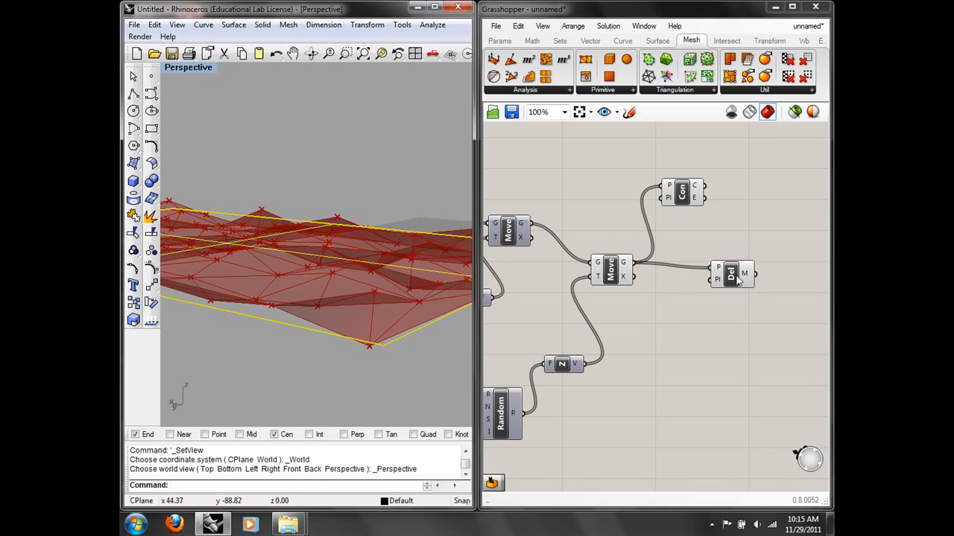
# Reposition the Delaunay Mesh component closer to the third Move and the Delaunay Edges component slightly farther from it
pyautogui.moveTo(730, 274); pyautogui.dragTo(709, 276)
pyautogui.moveTo(366, 274); pyautogui.dragTo(332, 296, button='right')
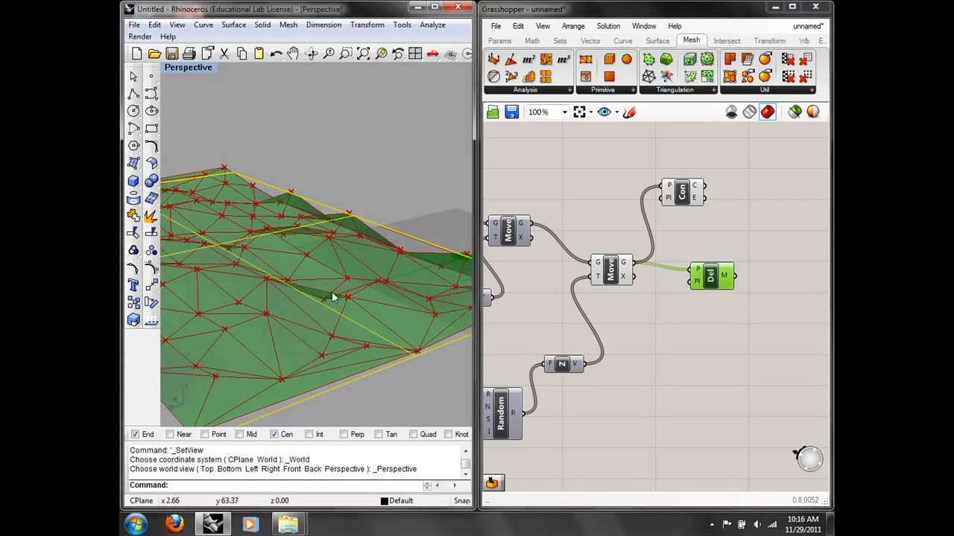
pyautogui.click(713, 219)
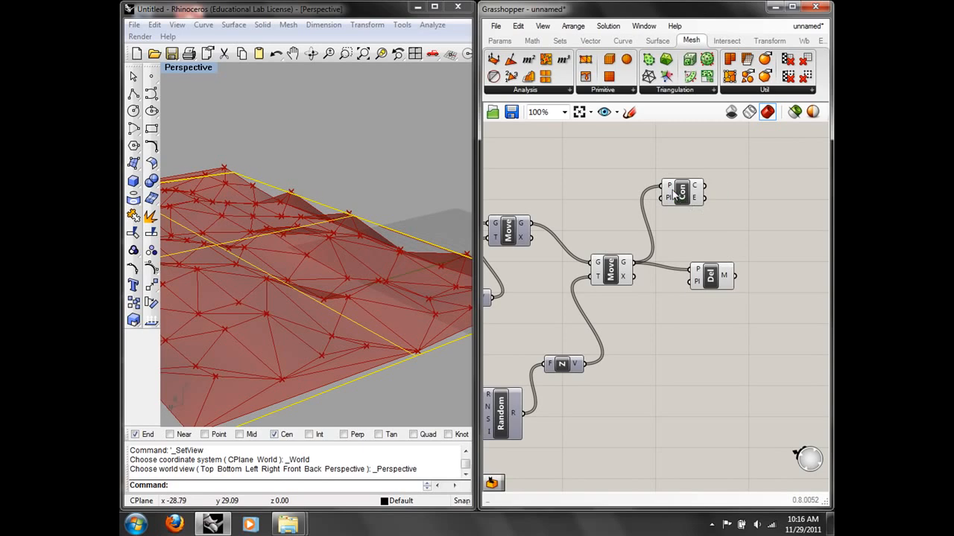
pyautogui.moveTo(674, 193); pyautogui.dragTo(693, 193)
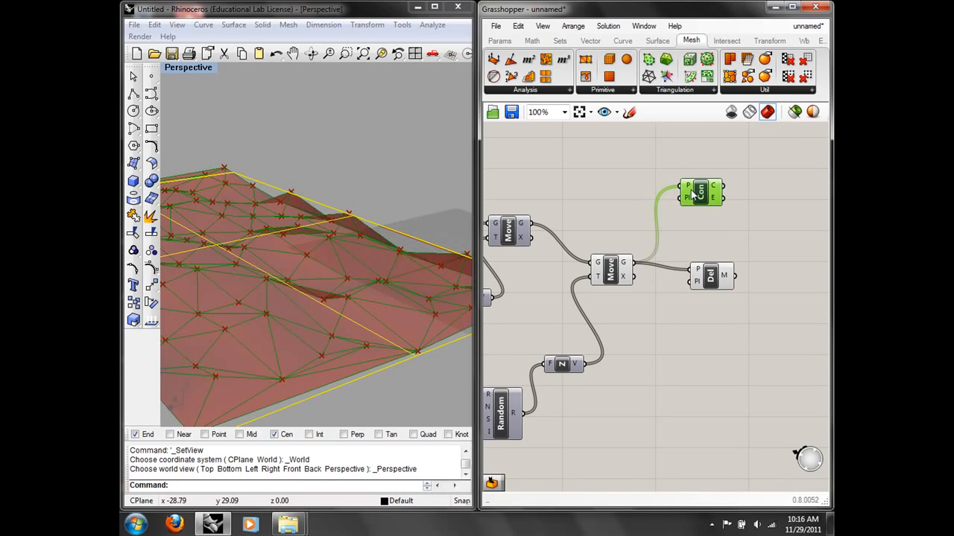
# Add a Pipe component and connect the Delaunay Edges C output to its curve input
pyautogui.doubleClick(765, 219)
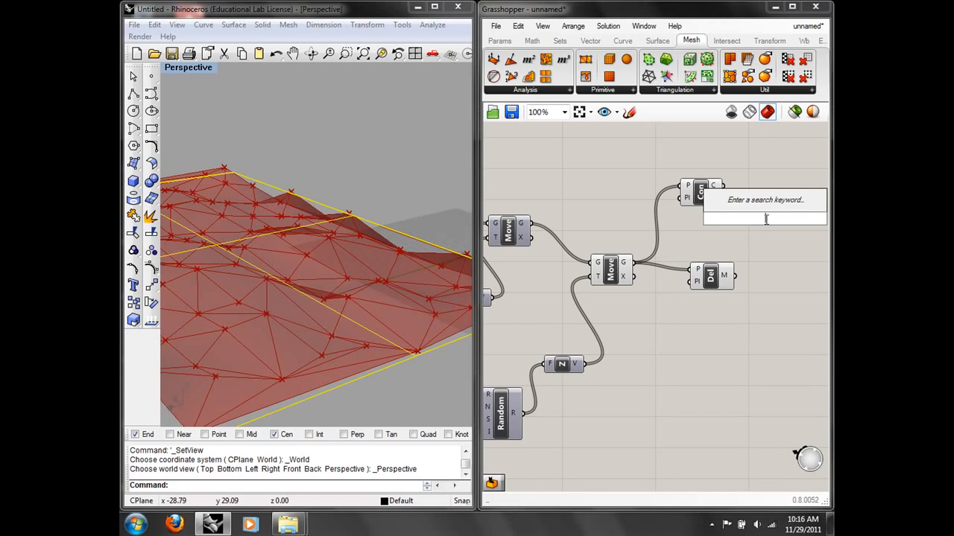
pyautogui.write('pip')
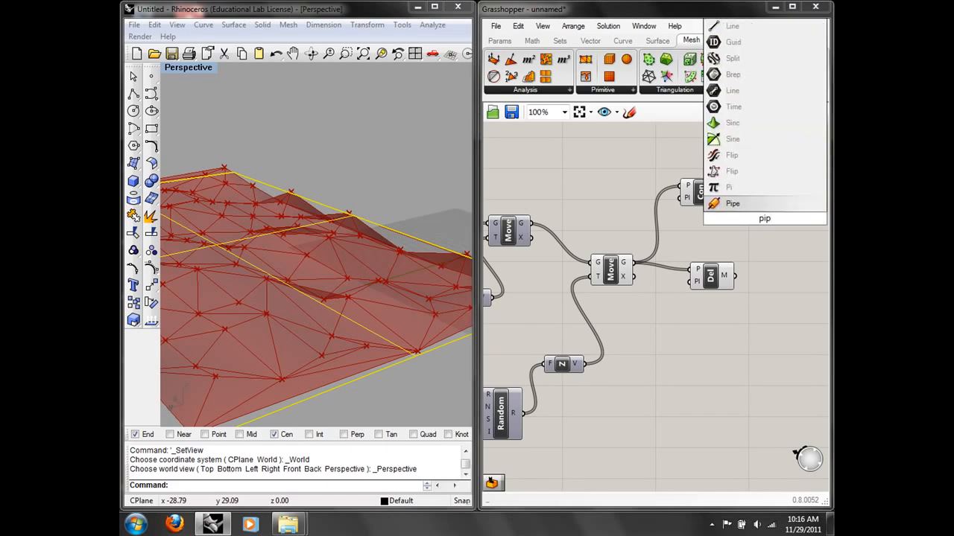
pyautogui.press('Return')
pyautogui.moveTo(722, 185); pyautogui.dragTo(779, 213)
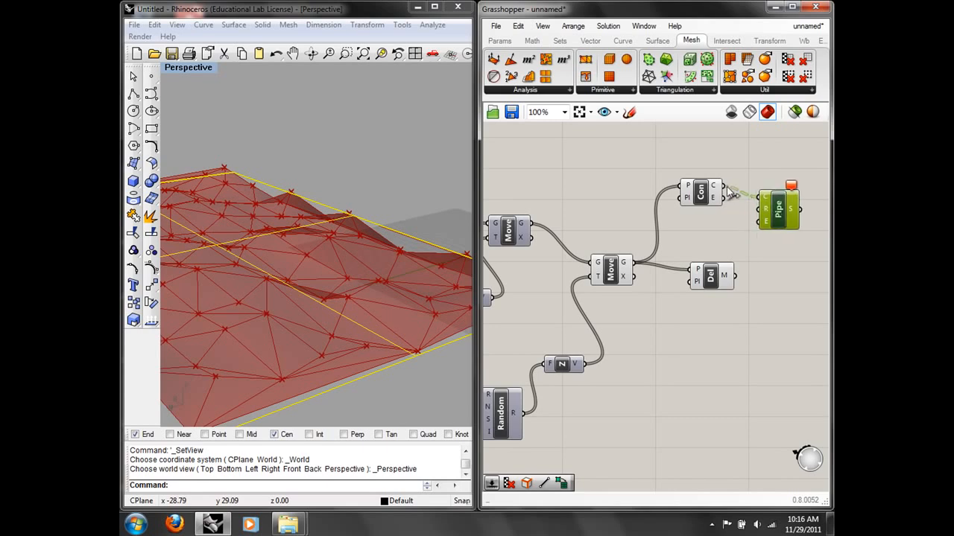
# Flatten the Pipe's curve input and feed it from the Delaunay Edges E output instead
pyautogui.moveTo(713, 190)
pyautogui.rightClick(767, 201)
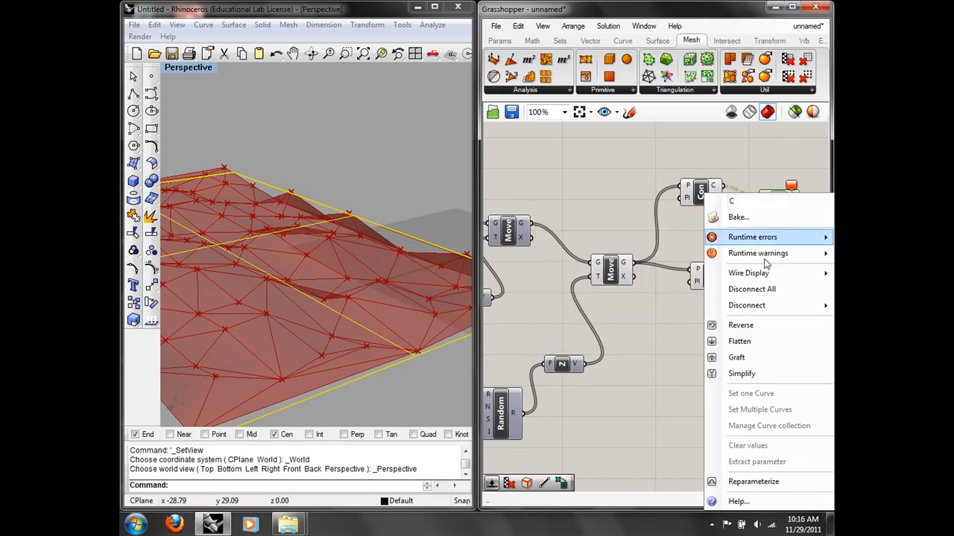
pyautogui.click(752, 358)
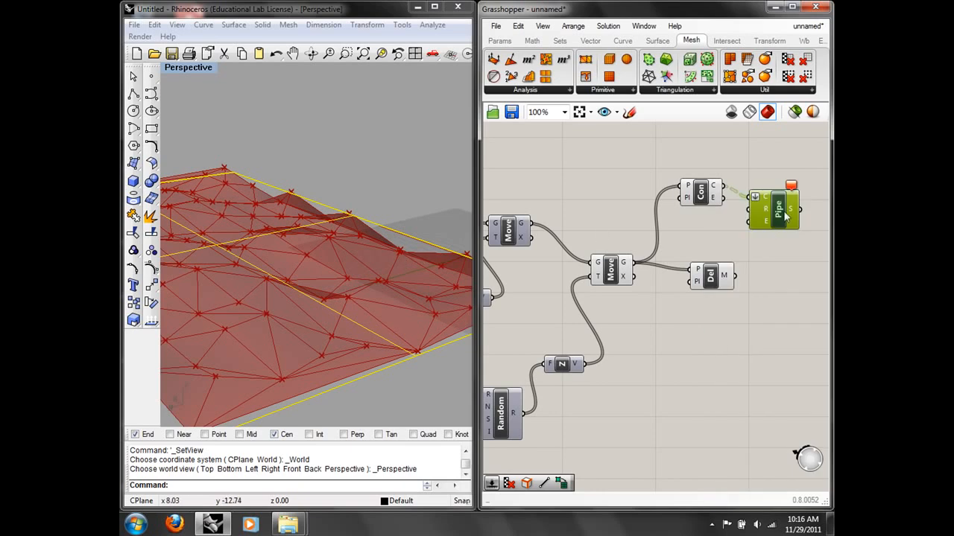
pyautogui.moveTo(770, 210)
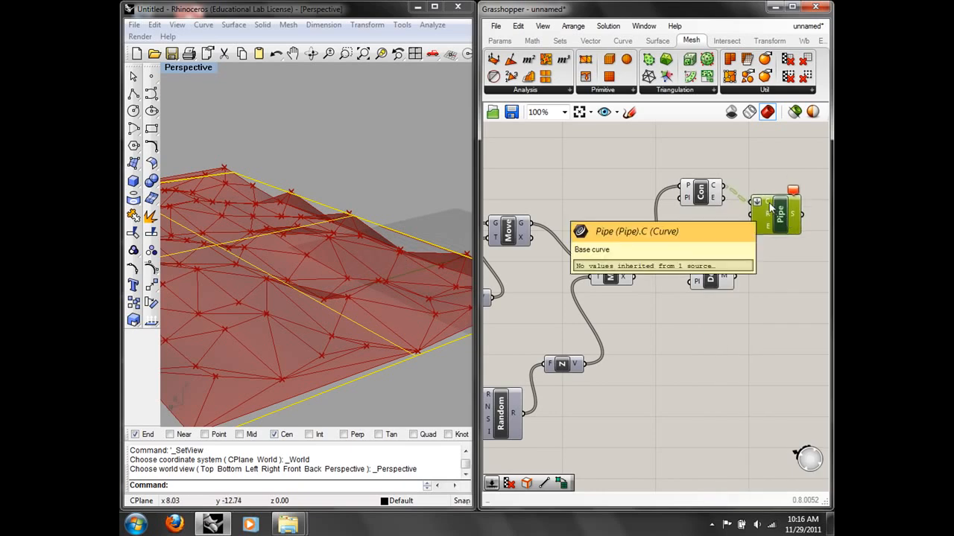
pyautogui.moveTo(715, 190)
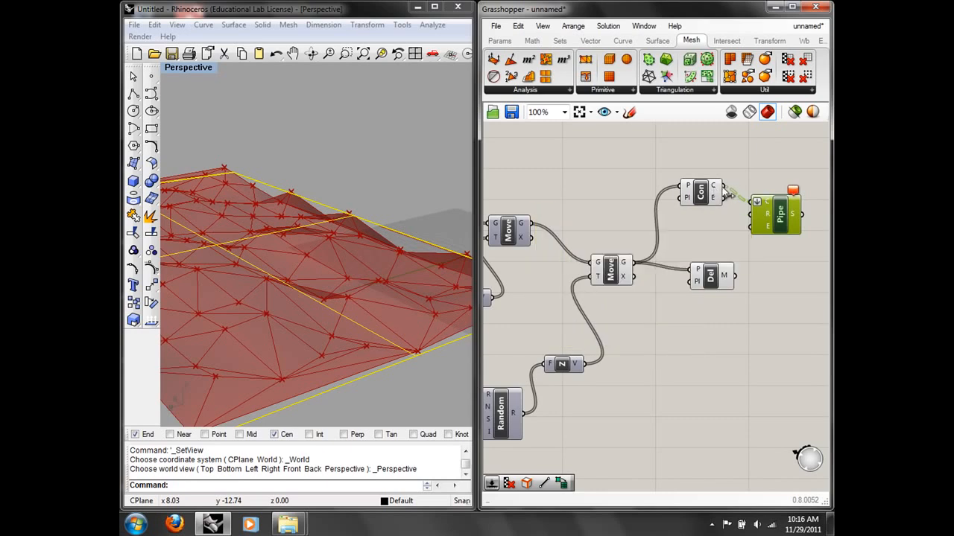
pyautogui.moveTo(730, 205); pyautogui.dragTo(754, 201)
# Hide the base surface in the Rhino Perspective viewport so only the Grasshopper mesh and pipes are displayed
pyautogui.moveTo(297, 255); pyautogui.dragTo(380, 252, button='right')
pyautogui.press('Escape')
pyautogui.scroll(4, 348, 208)
pyautogui.click(371, 146)
pyautogui.hotkey('ctrl', 'h')
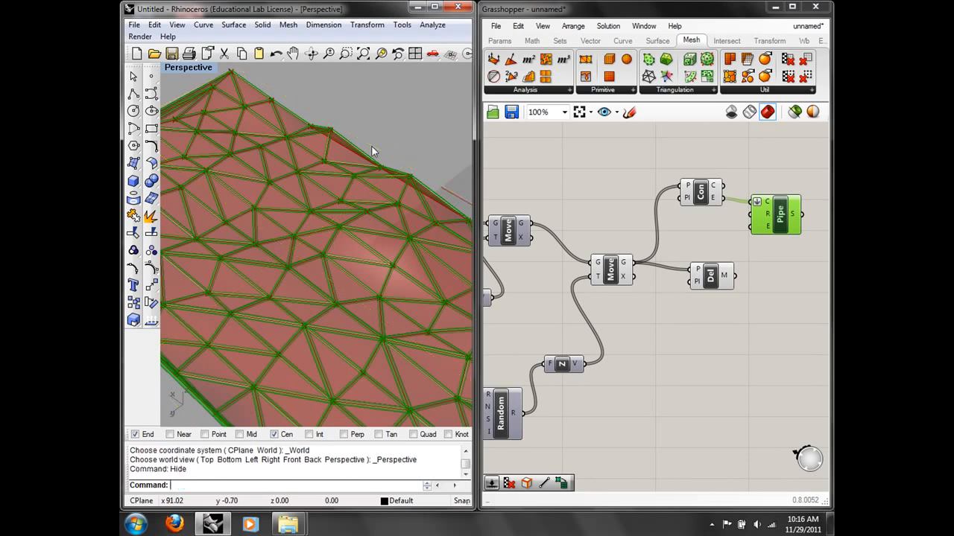
pyautogui.scroll(-5, 371, 145)
pyautogui.scroll(5, 294, 142)
pyautogui.moveTo(369, 206); pyautogui.dragTo(413, 251, button='right')
# Set the seed slider shared by the Random components to 12 and view the structure from above
pyautogui.moveTo(556, 368); pyautogui.dragTo(760, 317, button='right')
pyautogui.moveTo(658, 277); pyautogui.dragTo(840, 285, button='right')
pyautogui.moveTo(608, 333); pyautogui.dragTo(668, 313, button='right')
pyautogui.moveTo(602, 336); pyautogui.dragTo(585, 337)
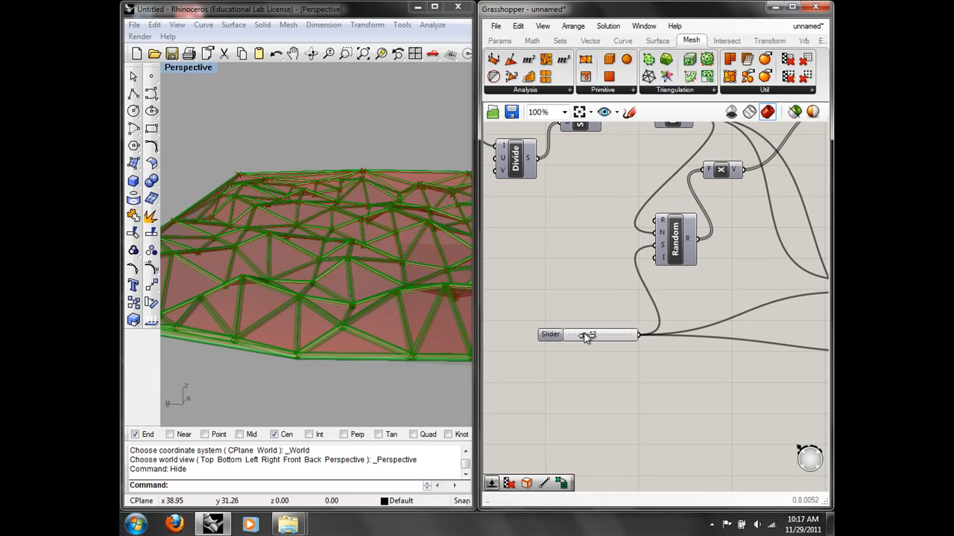
pyautogui.moveTo(350, 218); pyautogui.dragTo(363, 298, button='right')
pyautogui.scroll(-6, 363, 298)
pyautogui.moveTo(382, 242); pyautogui.dragTo(386, 278, button='right')
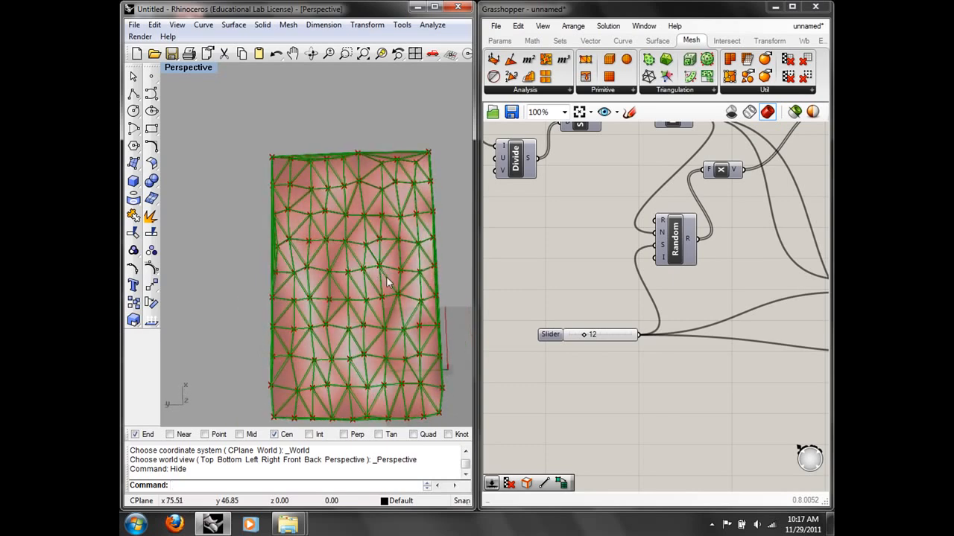
# Switch the Rhino viewport from Perspective to the Top view
pyautogui.click(665, 91)
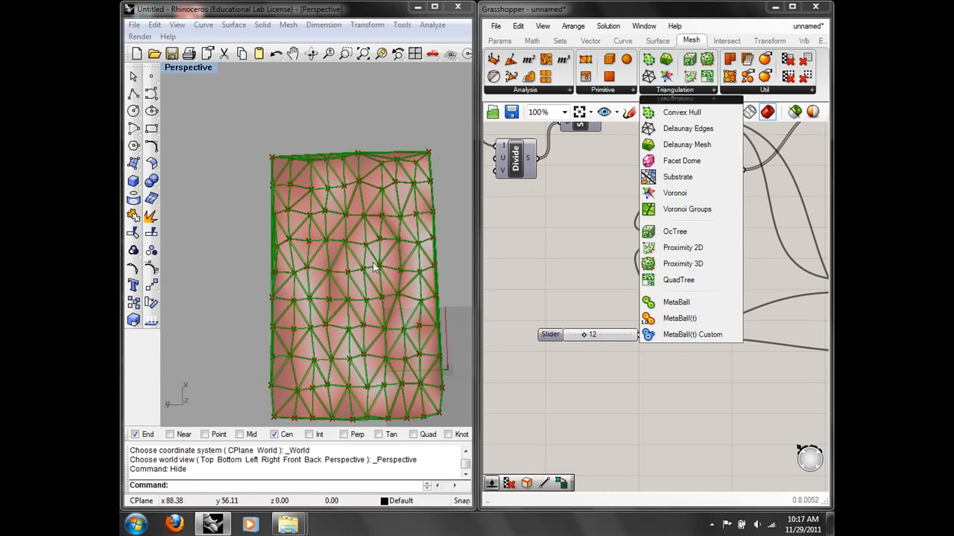
pyautogui.moveTo(373, 263); pyautogui.dragTo(192, 278, button='right')
pyautogui.write('top')
pyautogui.press('Return')
# Delete the Delaunay Edges, Delaunay Mesh and Pipe components that follow the third Move
pyautogui.moveTo(730, 282); pyautogui.dragTo(694, 277, button='right')
pyautogui.scroll(-5, 682, 285)
pyautogui.scroll(3, 668, 285)
pyautogui.scroll(-3, 670, 282)
pyautogui.scroll(3, 567, 272)
pyautogui.moveTo(564, 273); pyautogui.dragTo(583, 252, button='right')
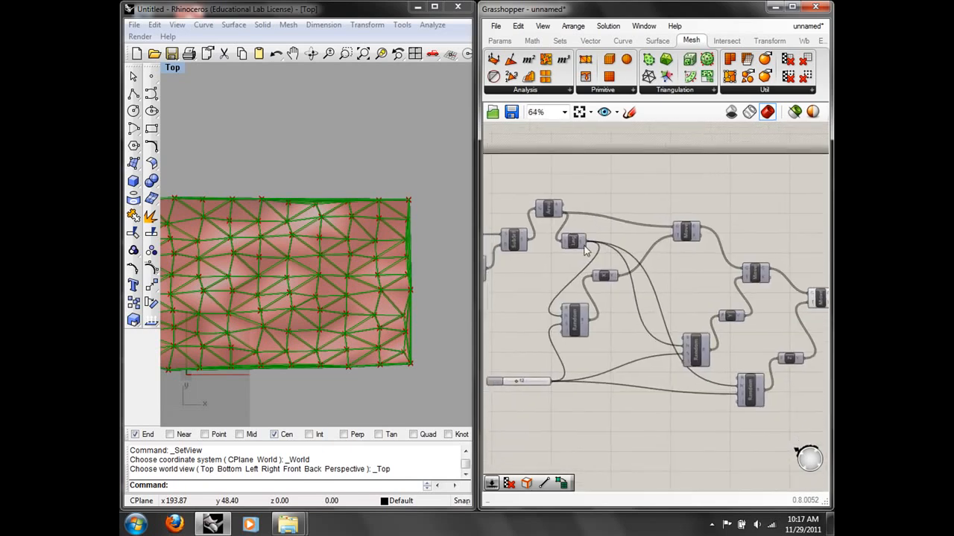
pyautogui.scroll(-1, 615, 257)
pyautogui.scroll(2, 734, 326)
pyautogui.moveTo(730, 326); pyautogui.dragTo(662, 343, button='right')
pyautogui.moveTo(760, 307); pyautogui.dragTo(645, 165)
pyautogui.click(517, 26)
pyautogui.click(563, 158)
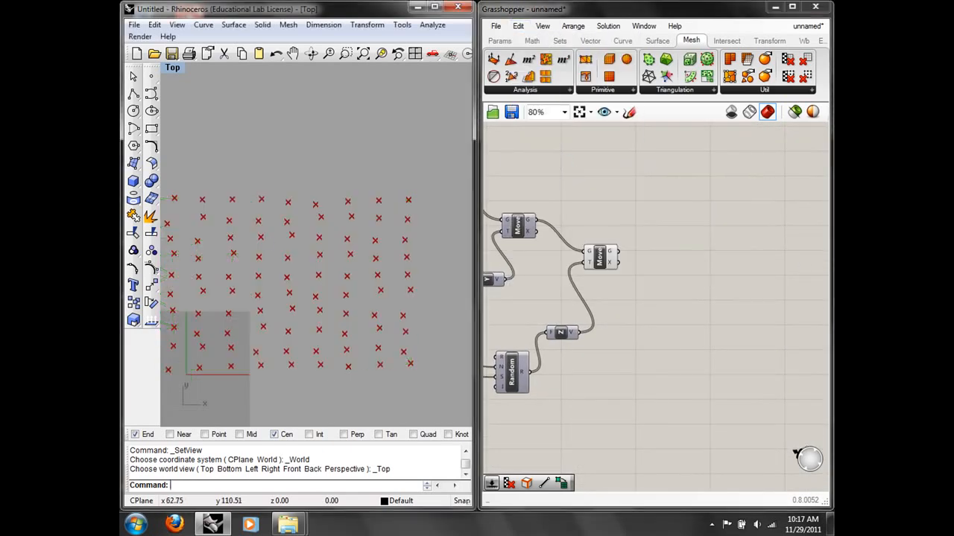
# Add a Voronoi component and connect the third Move's geometry output to its points input
pyautogui.click(660, 91)
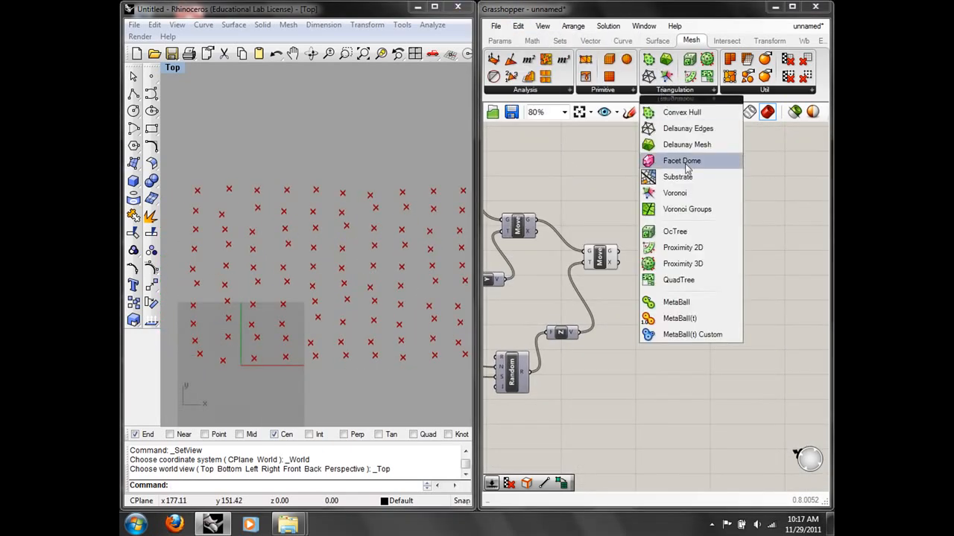
pyautogui.moveTo(659, 193); pyautogui.dragTo(680, 247)
pyautogui.scroll(2, 680, 247)
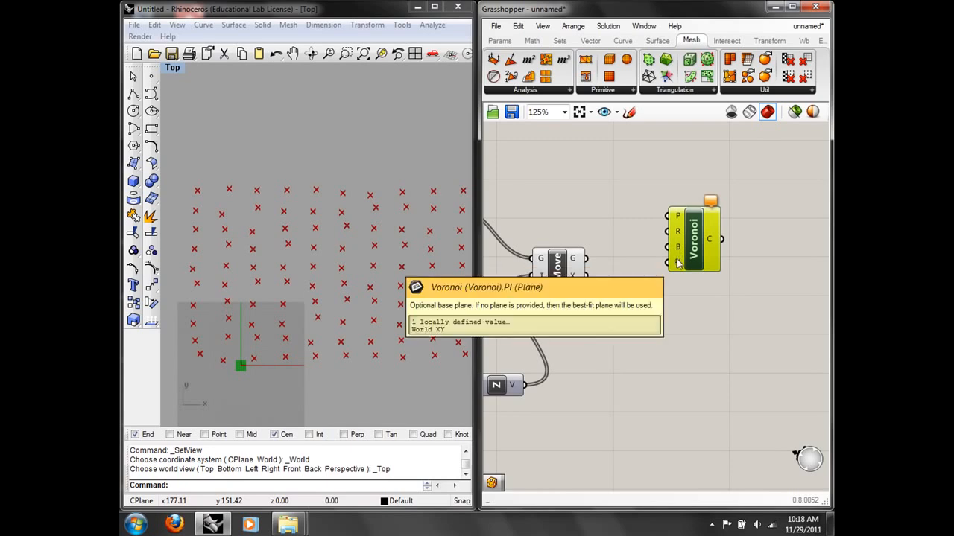
pyautogui.moveTo(586, 259); pyautogui.dragTo(668, 216)
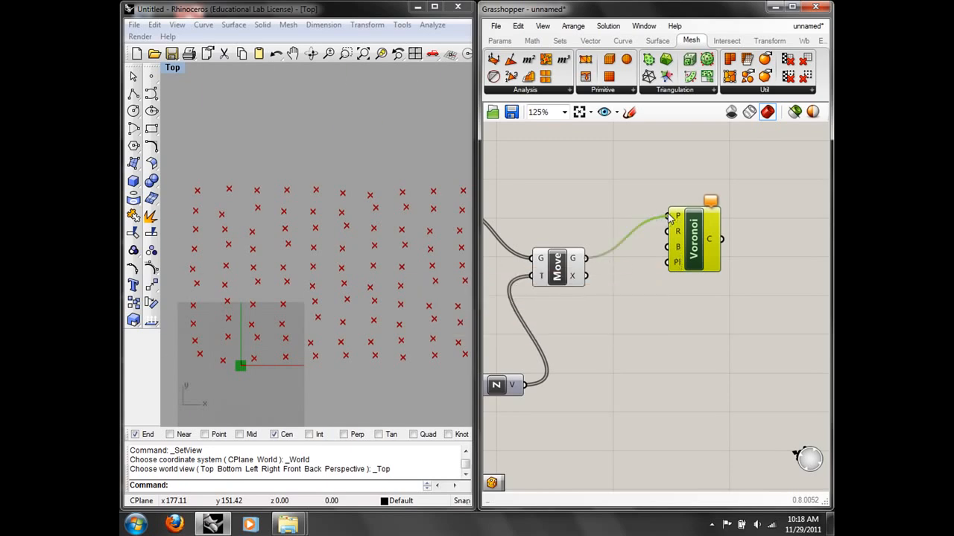
pyautogui.moveTo(287, 252); pyautogui.dragTo(271, 203, button='right')
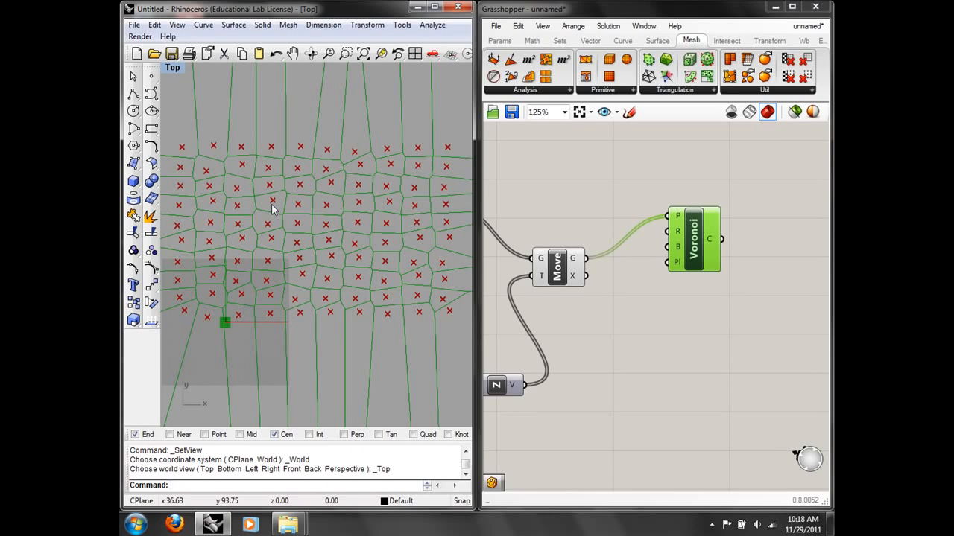
# Set the range domain of the second Random, which drives Unit Y, to -10.0 To 10.0
pyautogui.moveTo(595, 290); pyautogui.dragTo(710, 260, button='right')
pyautogui.moveTo(633, 246); pyautogui.dragTo(686, 234, button='right')
pyautogui.moveTo(588, 345); pyautogui.dragTo(641, 316, button='right')
pyautogui.moveTo(595, 297); pyautogui.dragTo(647, 304, button='right')
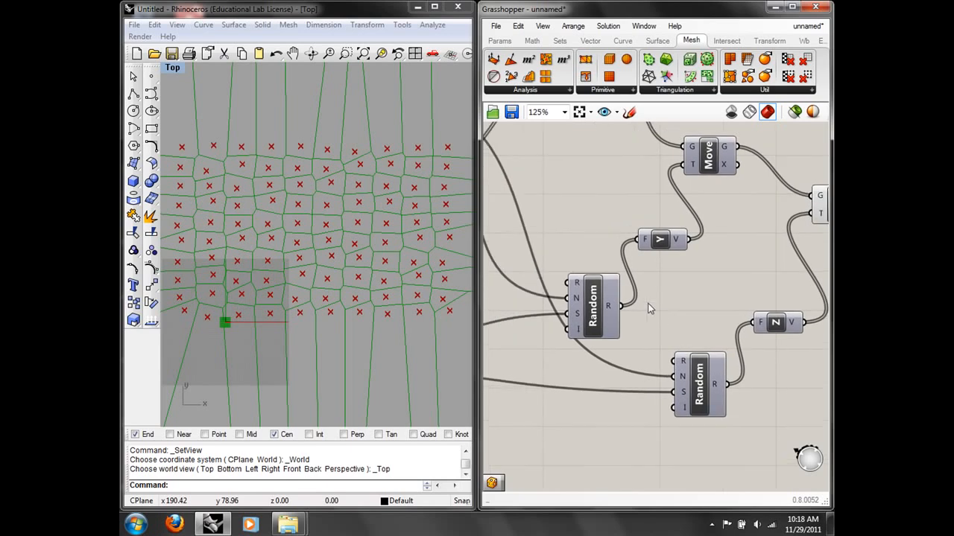
pyautogui.rightClick(580, 286)
pyautogui.moveTo(647, 429)
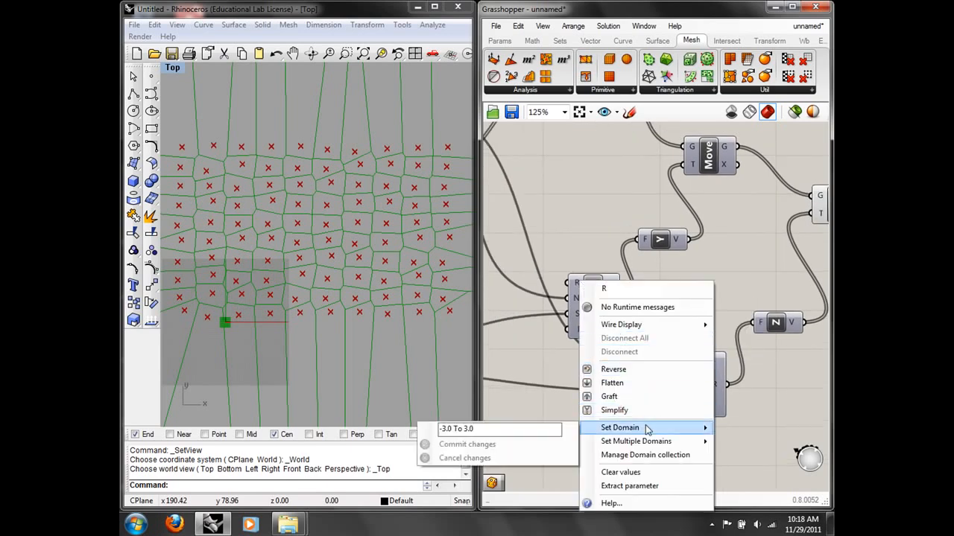
pyautogui.click(504, 429)
pyautogui.press('Left')
pyautogui.press('Left')
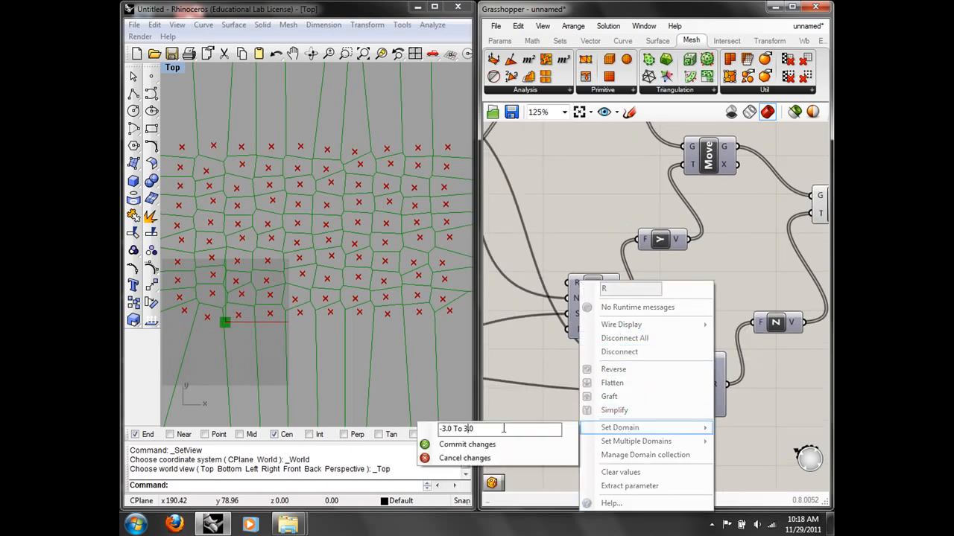
pyautogui.press('BackSpace')
pyautogui.write('10')
pyautogui.press('BackSpace')
pyautogui.write('10')
pyautogui.click(528, 444)
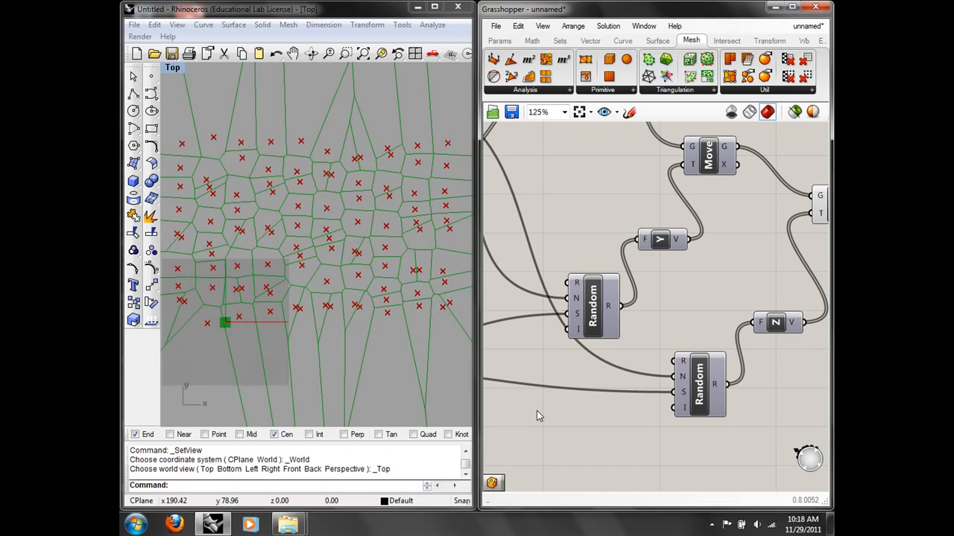
# Set the range domain of the first Random, which drives Unit X, to -10.0 To 10.0
pyautogui.moveTo(574, 241); pyautogui.dragTo(698, 299, button='right')
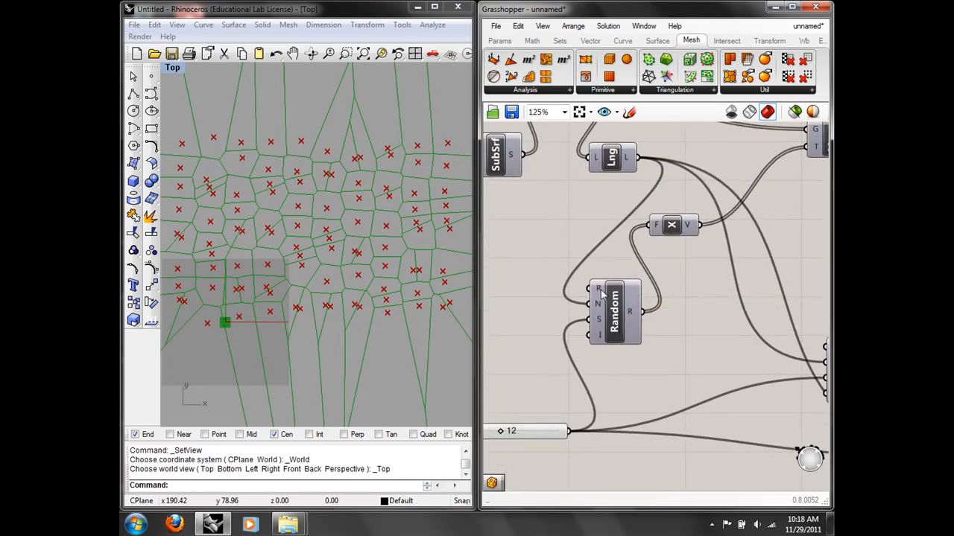
pyautogui.rightClick(601, 290)
pyautogui.moveTo(656, 441)
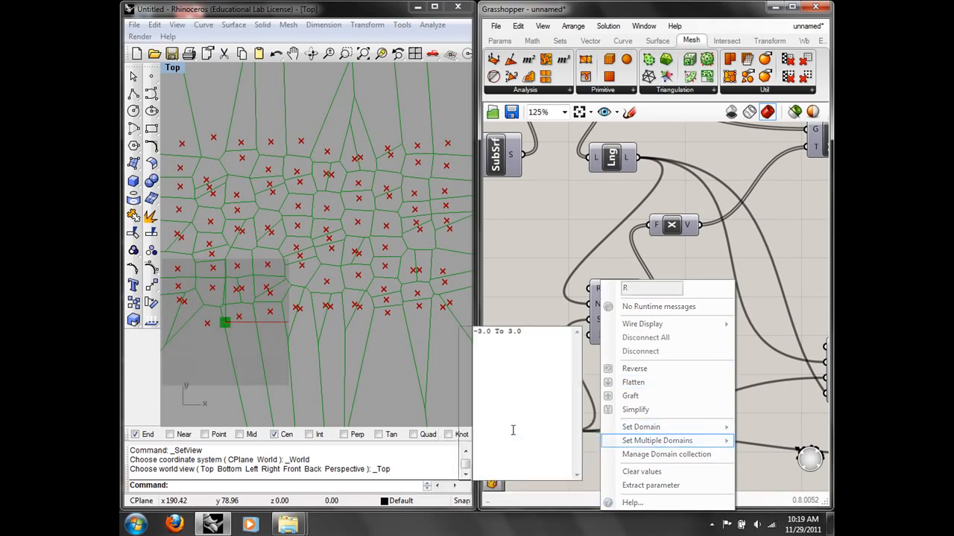
pyautogui.click(518, 333)
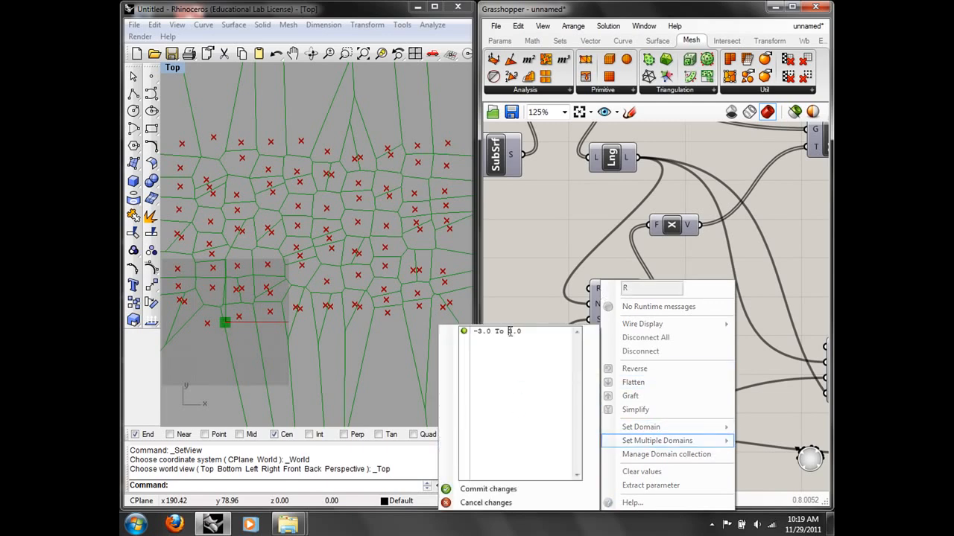
pyautogui.press('BackSpace')
pyautogui.write('10')
pyautogui.press('Left')
pyautogui.press('Left')
pyautogui.press('Left')
pyautogui.press('Left')
pyautogui.press('Left')
pyautogui.press('Delete')
pyautogui.write('10')
pyautogui.click(507, 489)
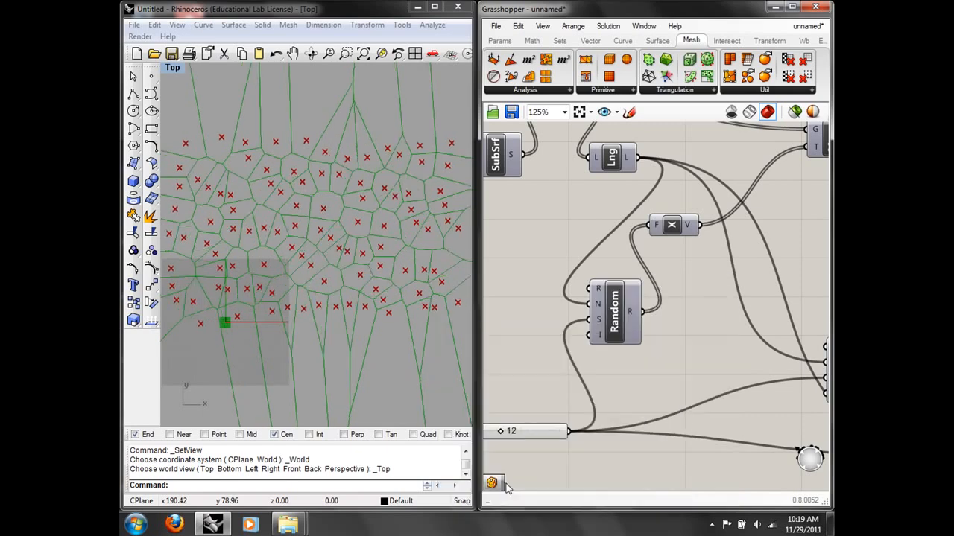
# Set the seed slider shared by the Random components to 16
pyautogui.moveTo(548, 377); pyautogui.dragTo(585, 320, button='right')
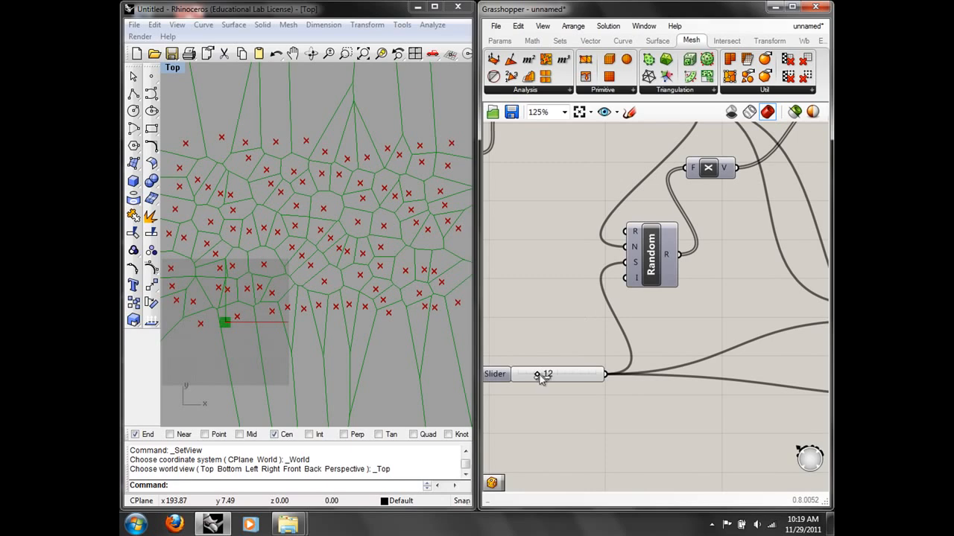
pyautogui.moveTo(537, 374); pyautogui.dragTo(545, 376)
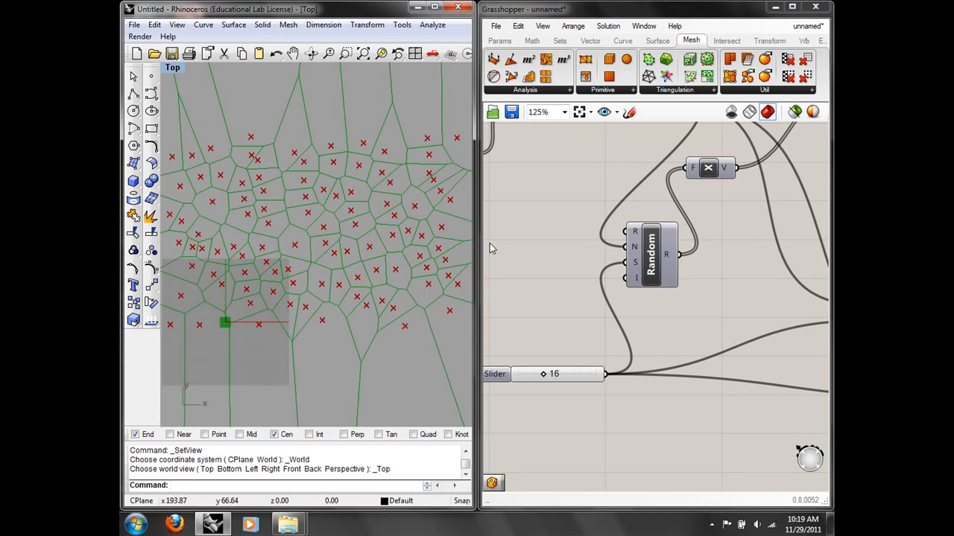
# Examine the Voronoi pattern and its source points in the Perspective view
pyautogui.click(172, 67)
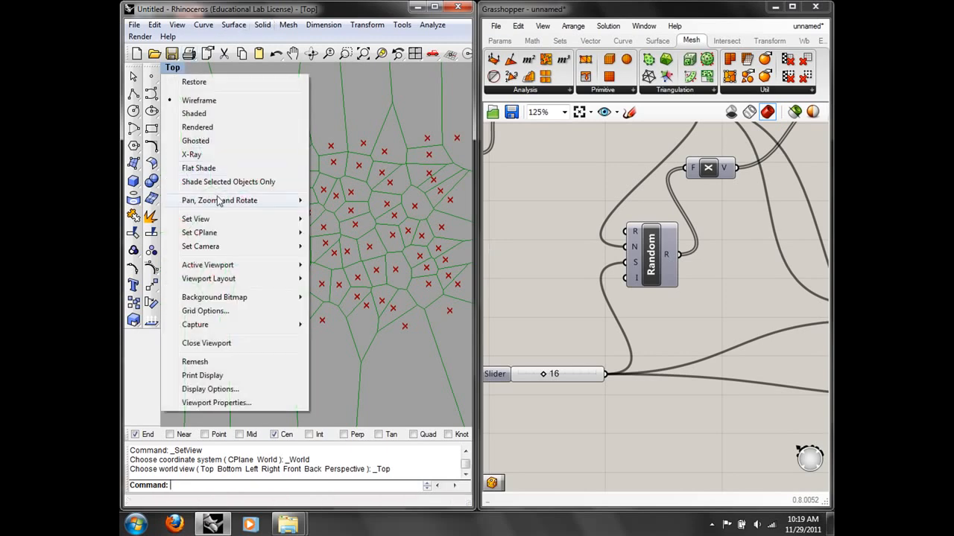
pyautogui.moveTo(223, 219)
pyautogui.click(339, 317)
pyautogui.moveTo(298, 268); pyautogui.dragTo(406, 351, button='right')
pyautogui.scroll(-5, 306, 281)
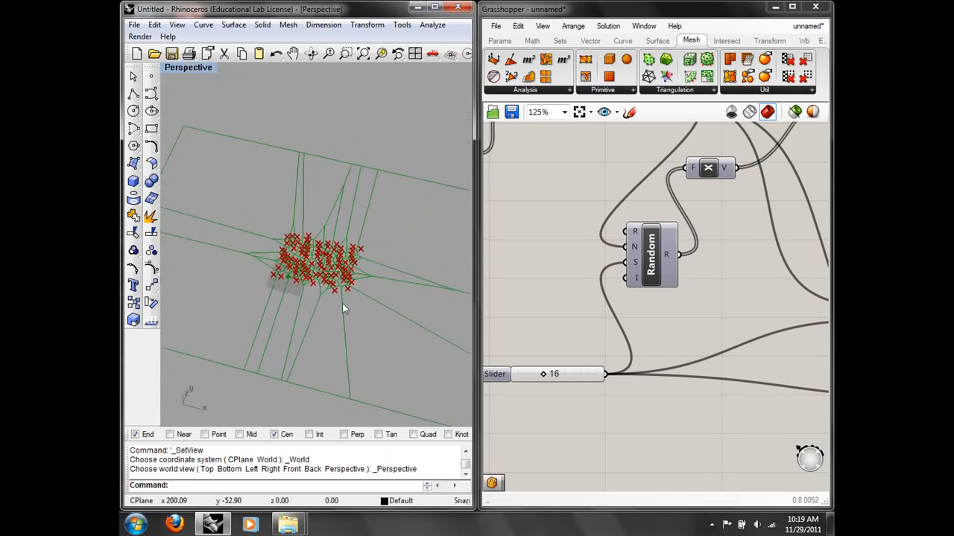
pyautogui.scroll(4, 342, 303)
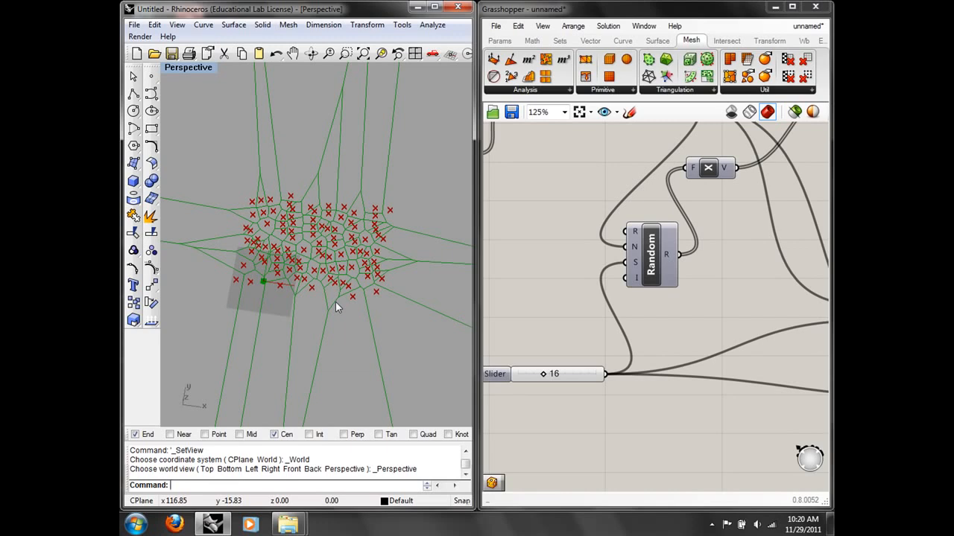
# Turn off the preview of the third Move component that feeds the Voronoi
pyautogui.moveTo(729, 255); pyautogui.dragTo(332, 298, button='right')
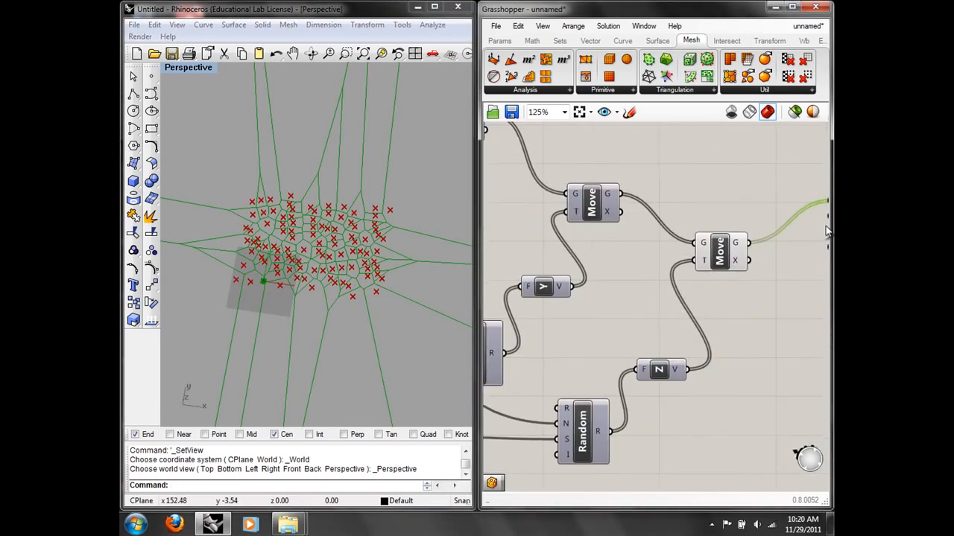
pyautogui.click(719, 252)
pyautogui.rightClick(701, 249)
pyautogui.click(721, 273)
pyautogui.moveTo(301, 305); pyautogui.dragTo(418, 223, button='right')
pyautogui.scroll(-8, 361, 236)
pyautogui.moveTo(340, 267); pyautogui.dragTo(382, 266, button='right')
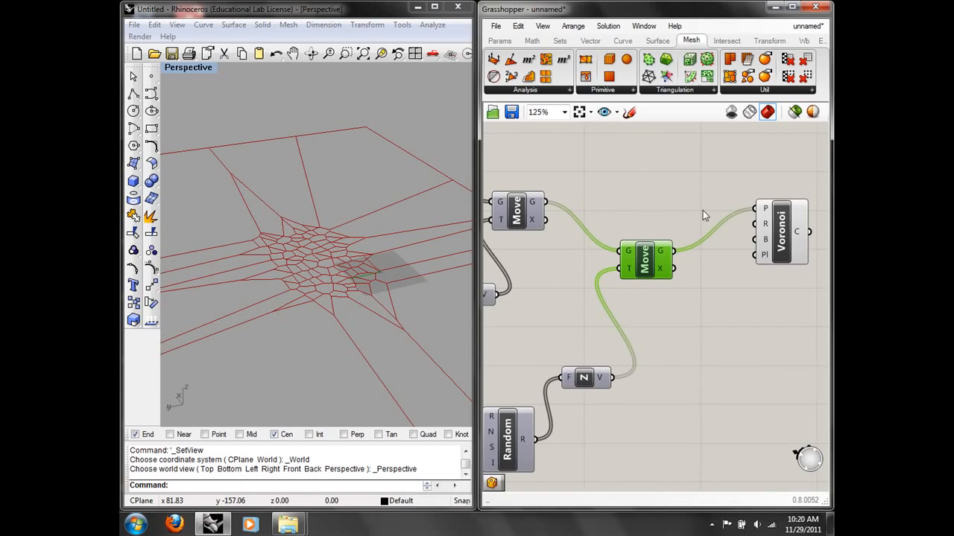
pyautogui.moveTo(703, 210); pyautogui.dragTo(675, 219, button='right')
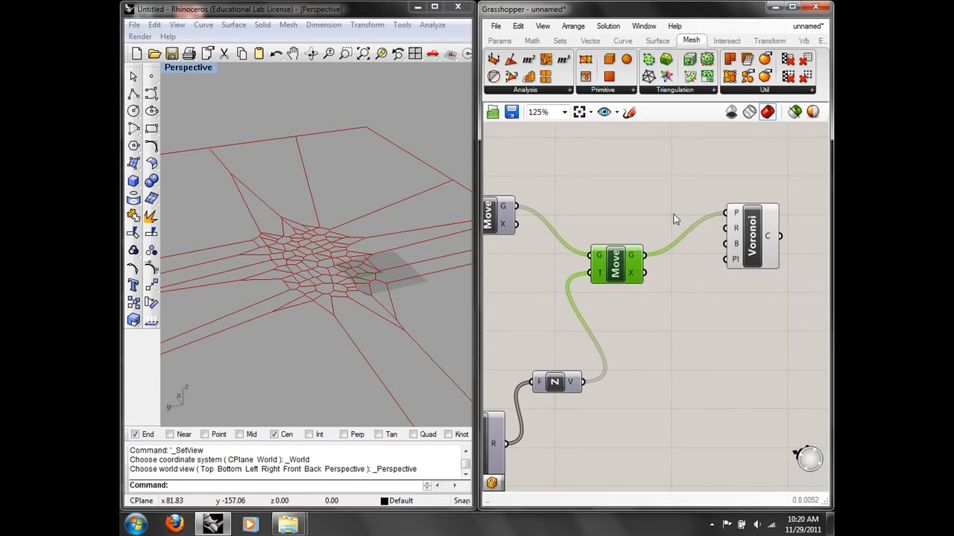
# Return the Rhino viewport to the Top view and select the Voronoi component
pyautogui.scroll(5, 255, 265)
pyautogui.write('Top')
pyautogui.press('Return')
pyautogui.click(748, 246)
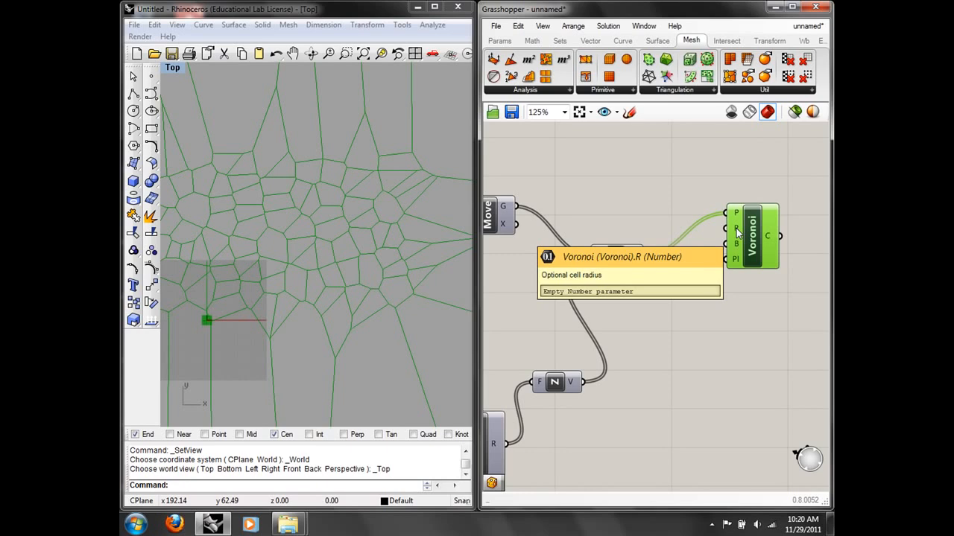
# Draw a corner-to-corner rectangular plane in Rhino that encloses the dense central cells of the Voronoi pattern
pyautogui.scroll(-5, 629, 257)
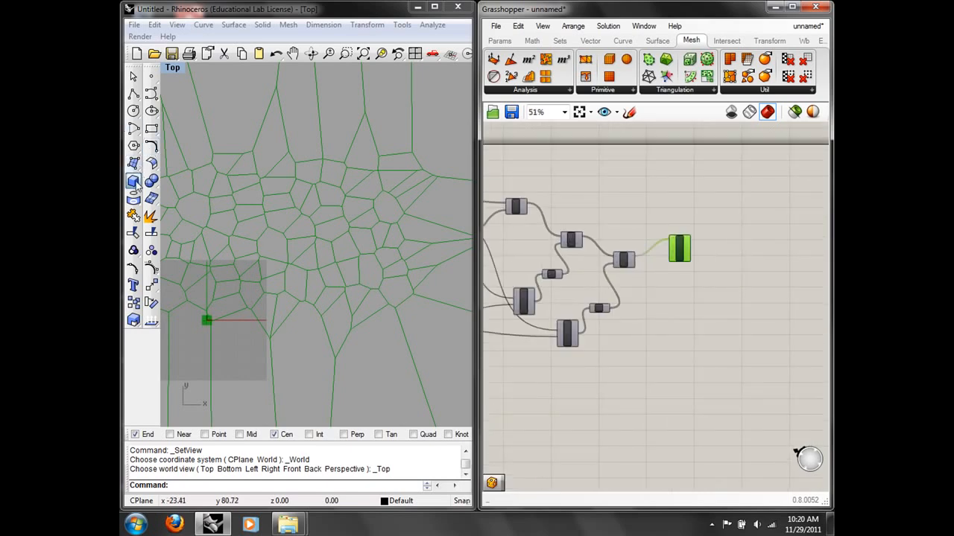
pyautogui.click(133, 180)
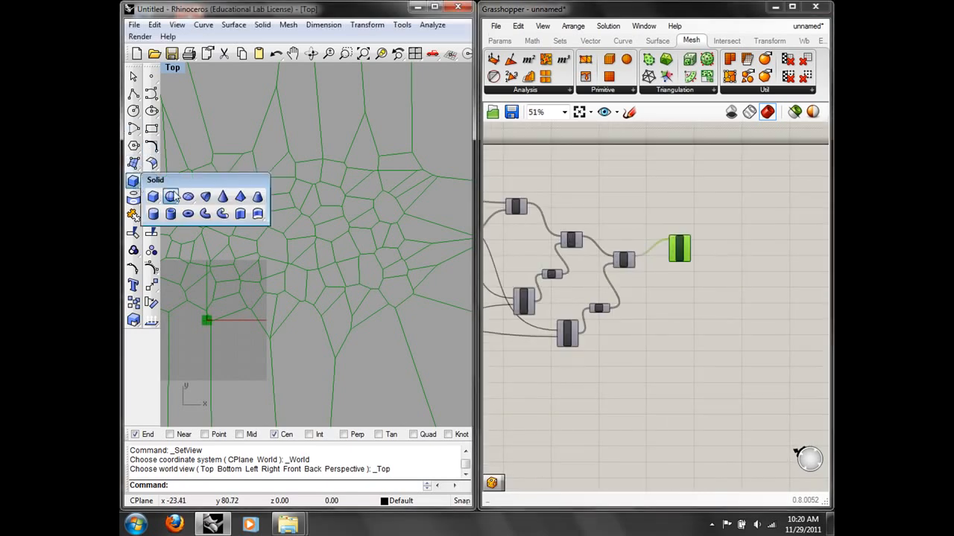
pyautogui.click(134, 163)
pyautogui.click(187, 180)
pyautogui.scroll(-4, 350, 223)
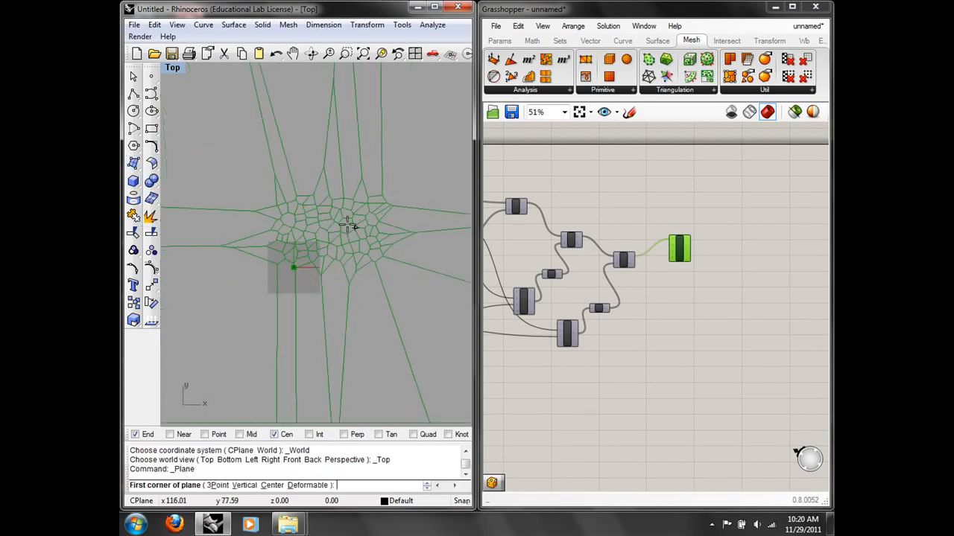
pyautogui.click(248, 172)
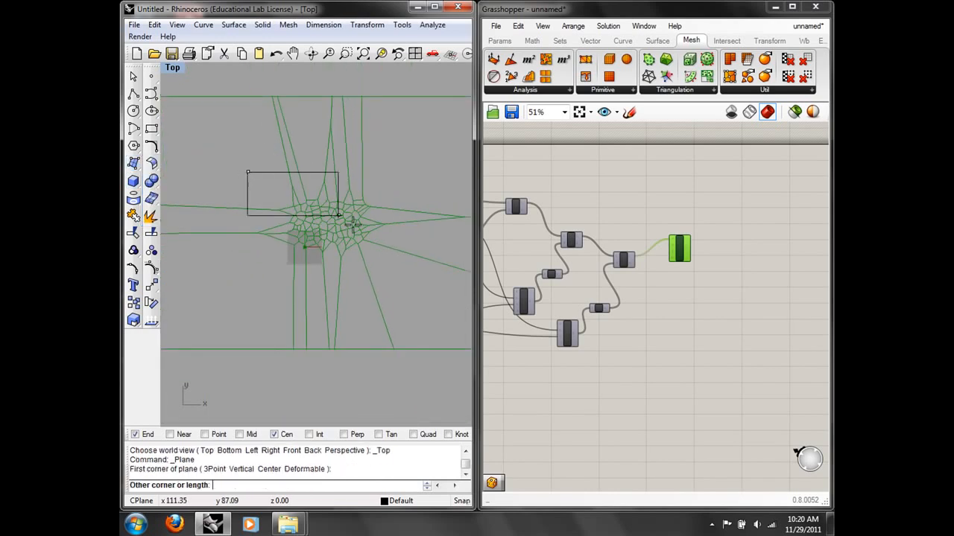
pyautogui.click(401, 270)
pyautogui.scroll(3, 398, 253)
pyautogui.click(403, 246)
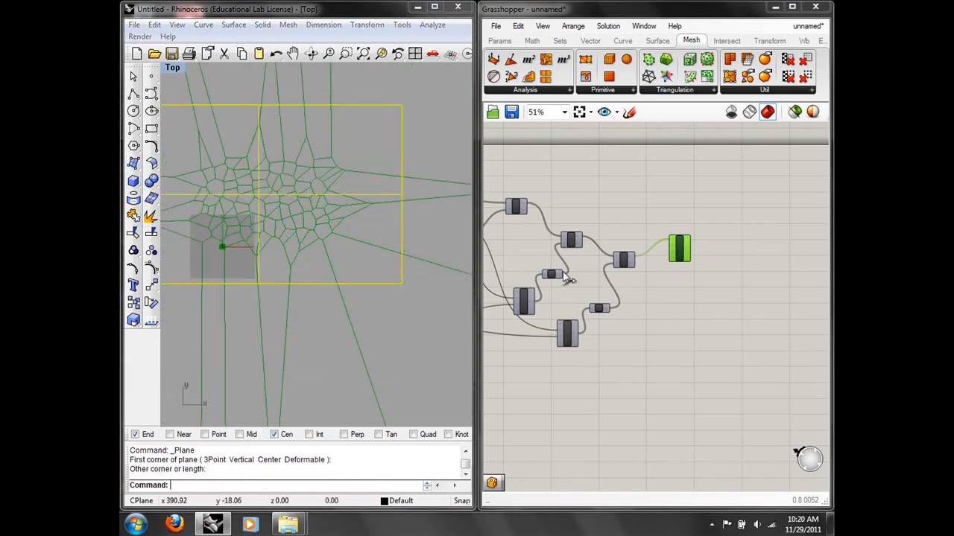
# Add a Surface parameter in the empty canvas area below the existing Surface and Divide components
pyautogui.moveTo(566, 280); pyautogui.dragTo(795, 287, button='right')
pyautogui.doubleClick(539, 287)
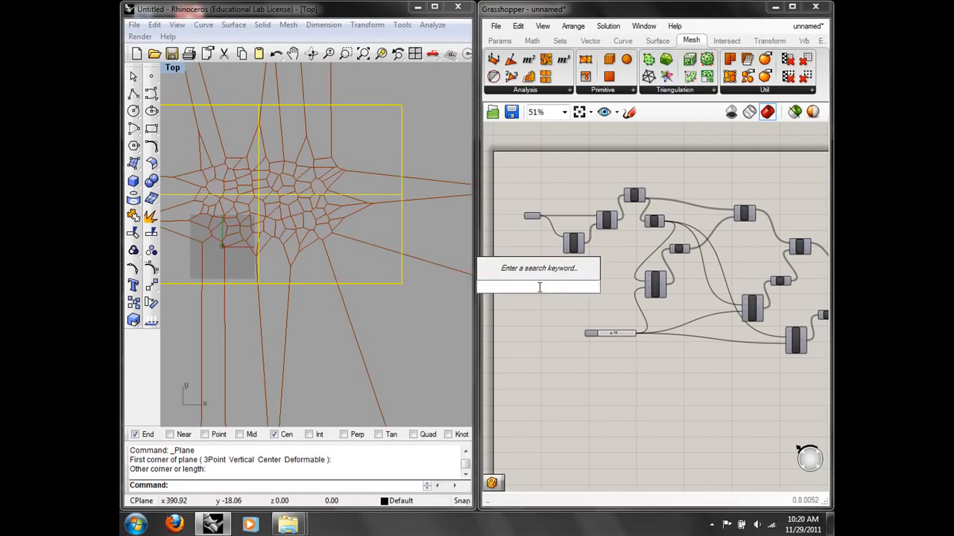
pyautogui.write('Surf')
pyautogui.press('Return')
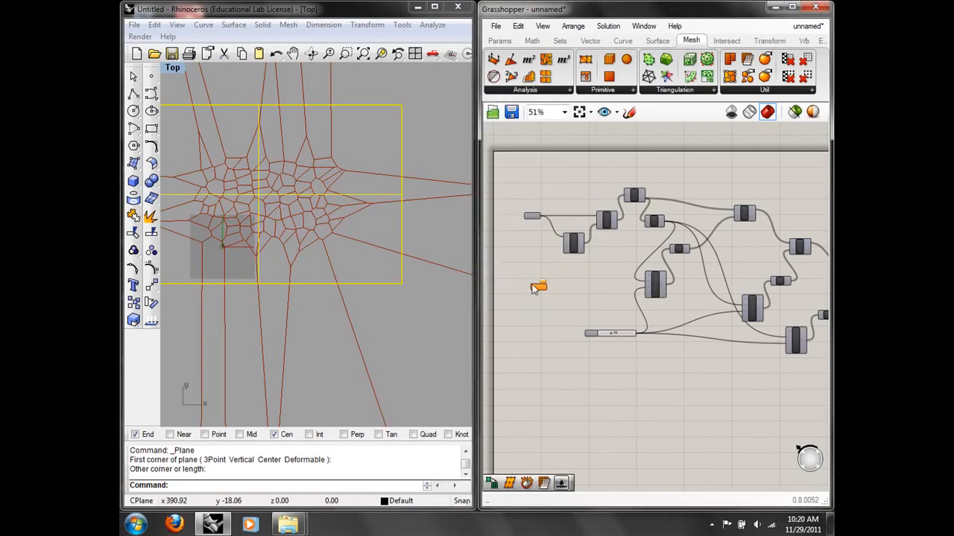
pyautogui.scroll(3, 555, 300)
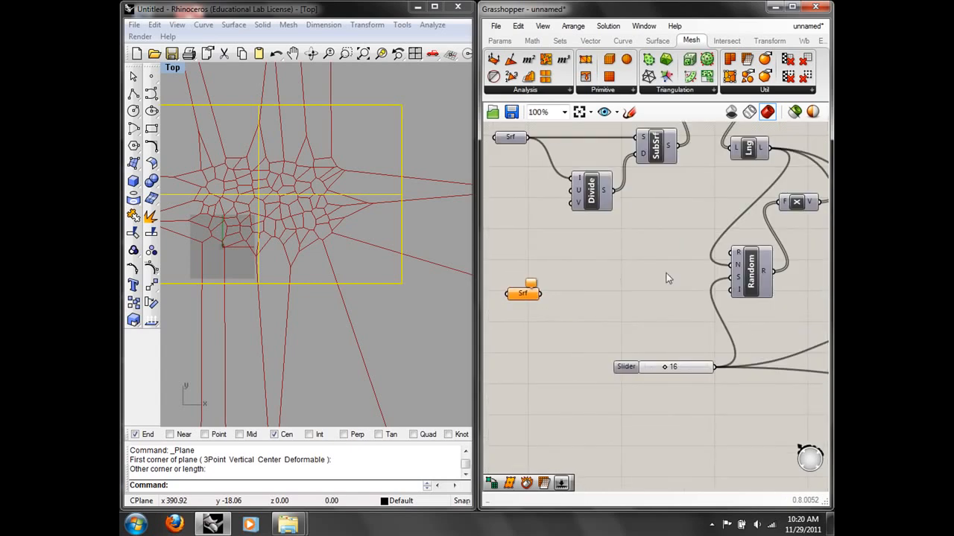
# Check the drawn plane in the Front view and return the viewport to Top
pyautogui.moveTo(667, 278); pyautogui.dragTo(575, 275, button='right')
pyautogui.moveTo(331, 212); pyautogui.dragTo(338, 202, button='right')
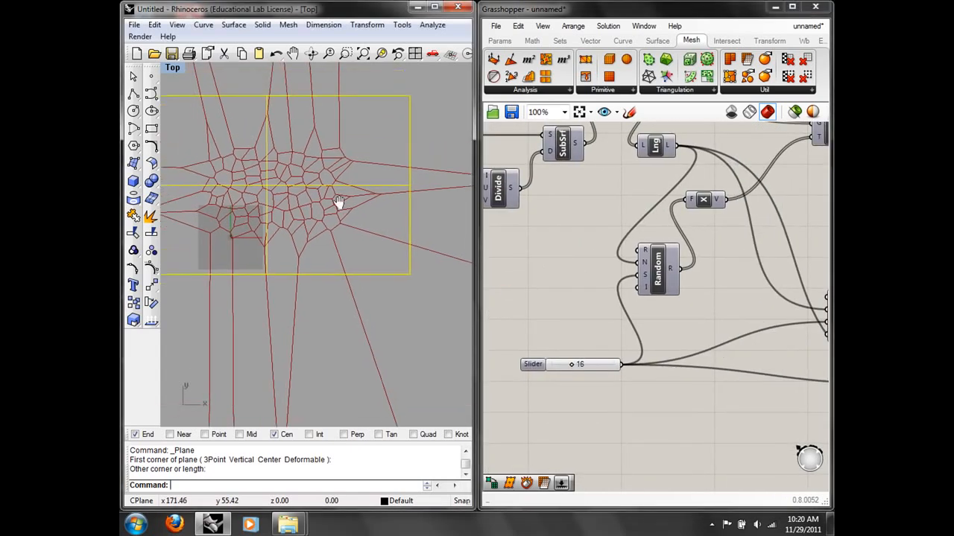
pyautogui.write('Front')
pyautogui.press('Return')
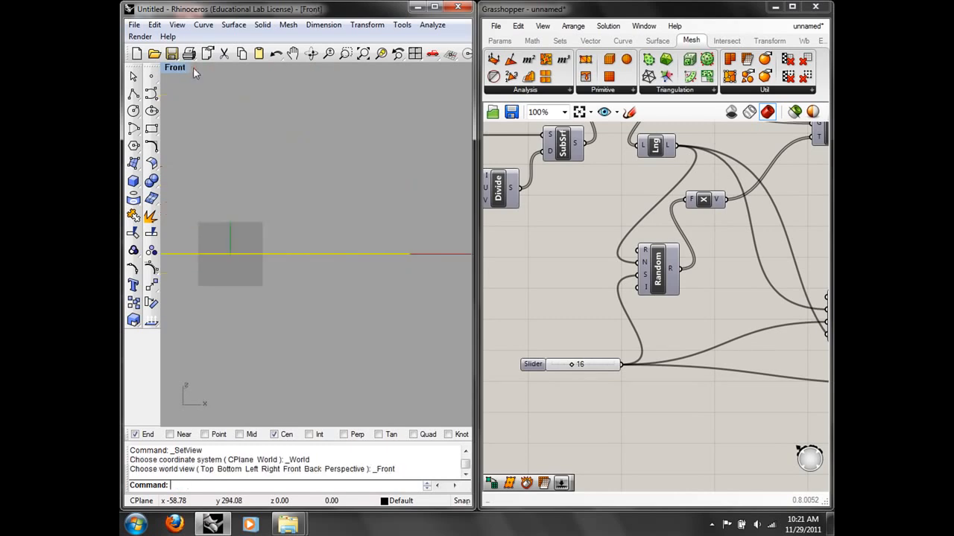
pyautogui.write('Top')
pyautogui.press('Return')
pyautogui.scroll(8, 274, 207)
# Add a Surface Split component and move it toward the Voronoi end of the definition
pyautogui.moveTo(520, 295); pyautogui.dragTo(581, 283, button='right')
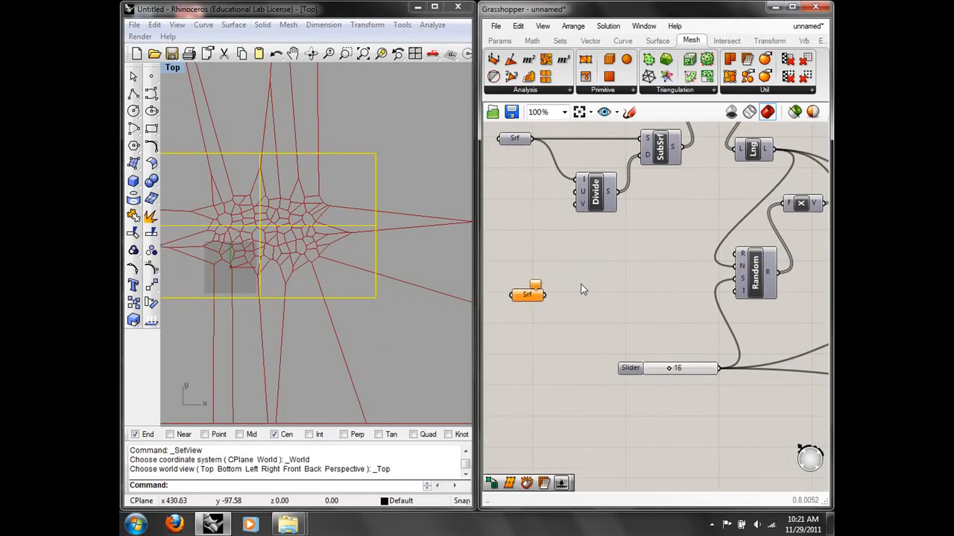
pyautogui.scroll(-2, 582, 289)
pyautogui.doubleClick(570, 290)
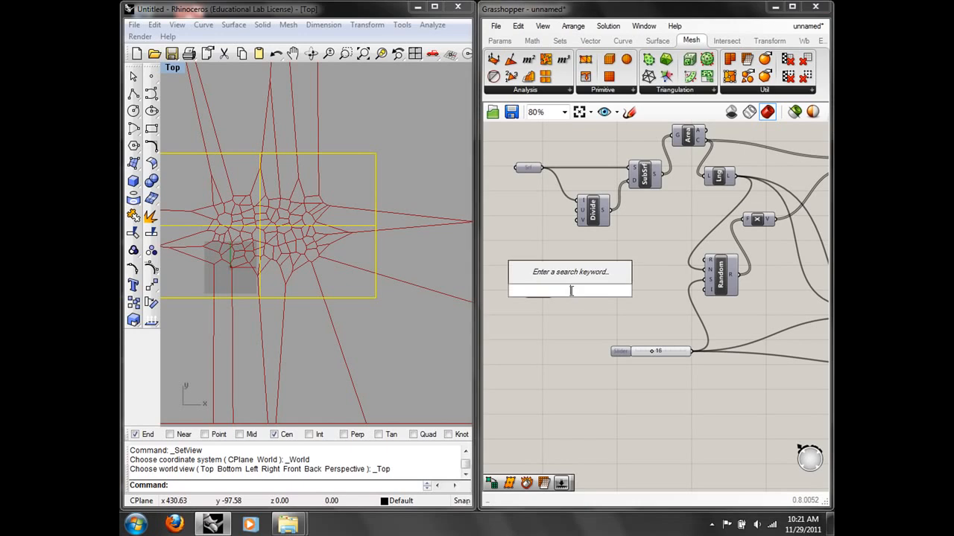
pyautogui.write('split')
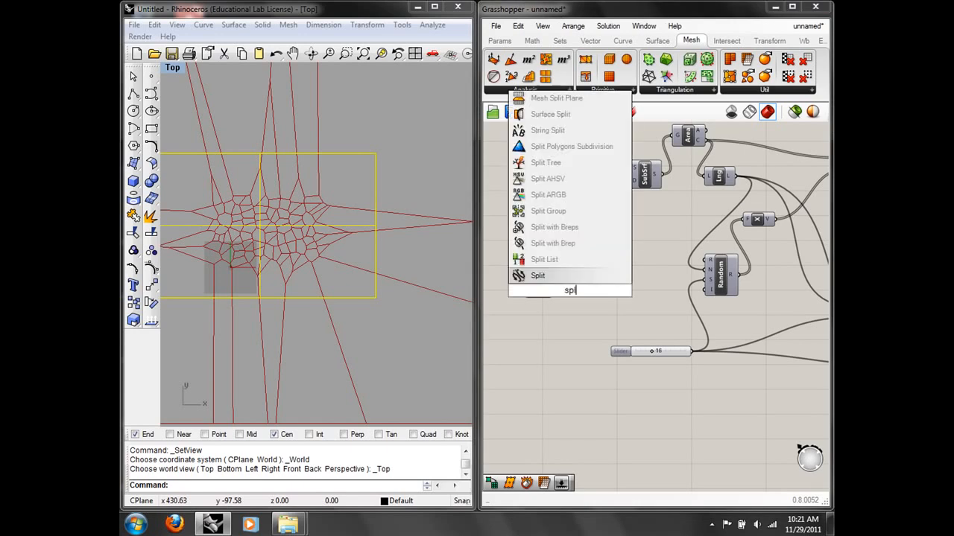
pyautogui.click(536, 179)
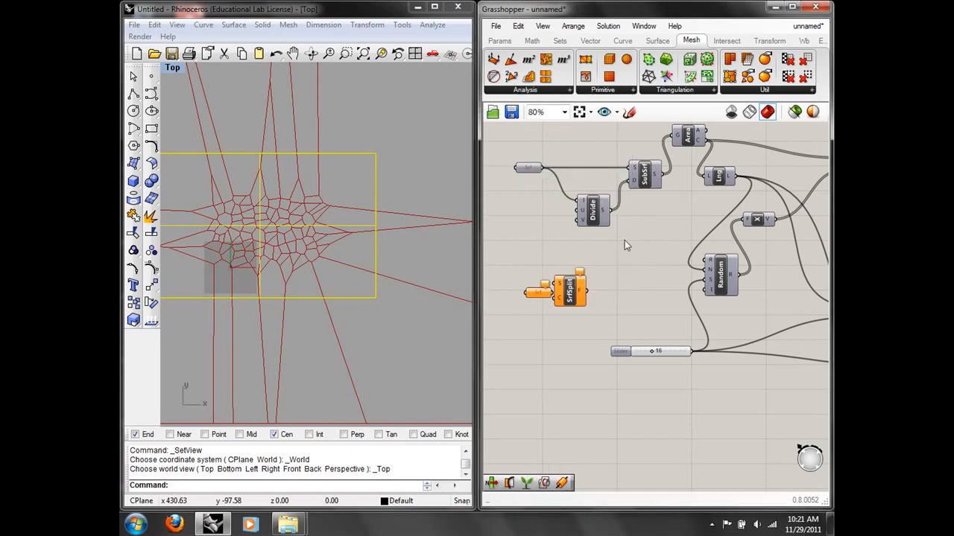
pyautogui.scroll(-2, 585, 280)
pyautogui.moveTo(537, 302); pyautogui.dragTo(801, 206)
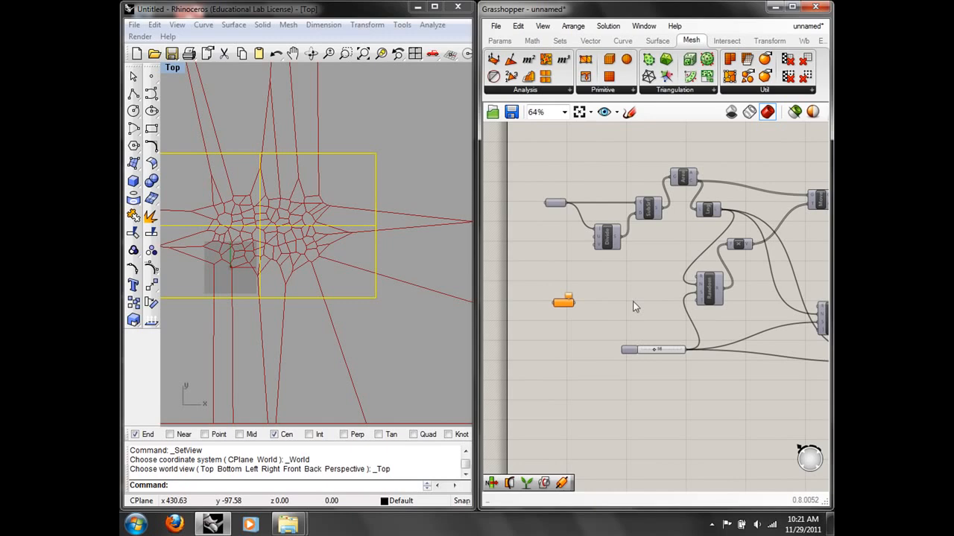
# Assign the drawn rectangular plane to the new Surface parameter as its single surface
pyautogui.rightClick(563, 301)
pyautogui.click(621, 395)
pyautogui.click(375, 281)
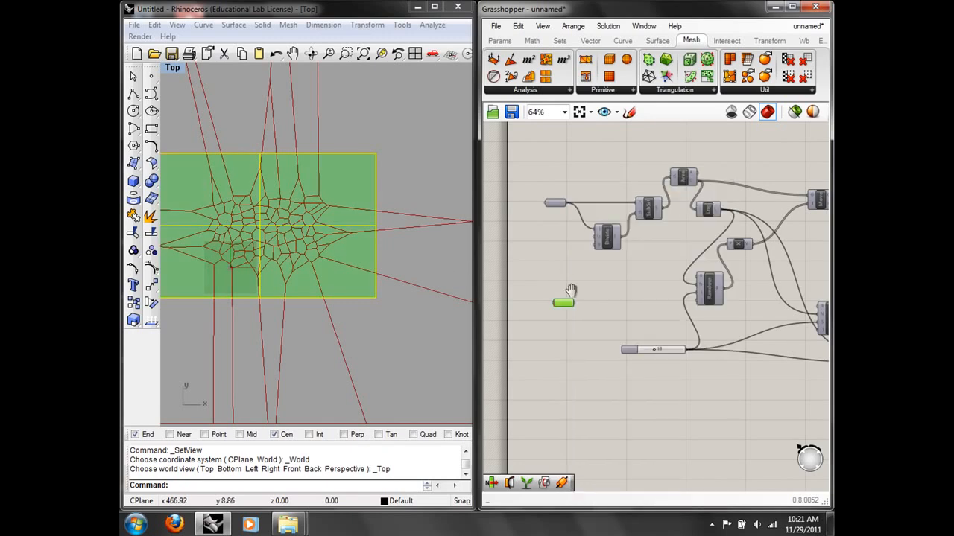
# Place Surface Split beside the Voronoi and connect the new Surface parameter to its S input and the Voronoi cells to its C input
pyautogui.scroll(-2, 566, 303)
pyautogui.scroll(1, 564, 302)
pyautogui.scroll(3, 789, 211)
pyautogui.moveTo(518, 304); pyautogui.dragTo(785, 210)
pyautogui.moveTo(758, 248); pyautogui.dragTo(543, 240, button='right')
pyautogui.moveTo(592, 216); pyautogui.dragTo(749, 199)
pyautogui.moveTo(704, 302)
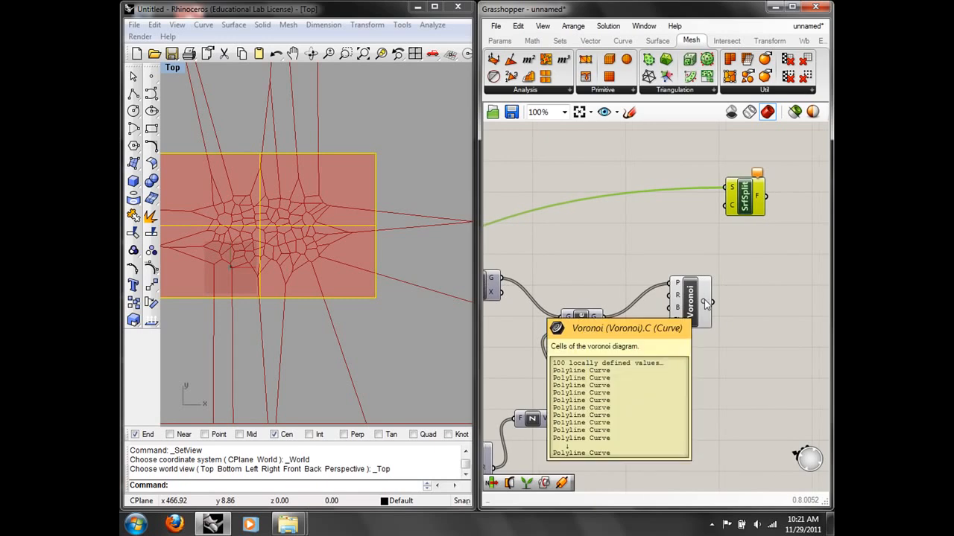
pyautogui.moveTo(713, 303); pyautogui.dragTo(721, 212)
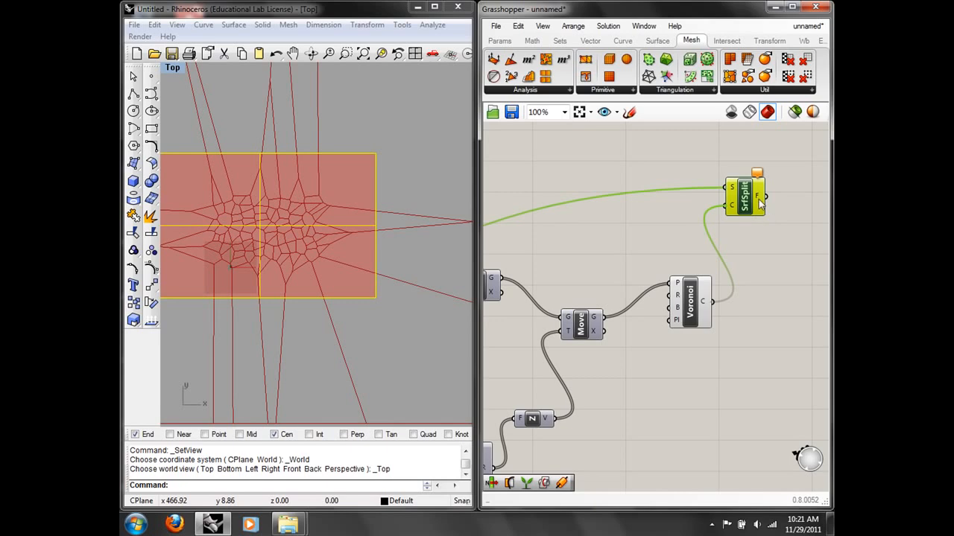
pyautogui.moveTo(724, 215); pyautogui.dragTo(686, 224, button='right')
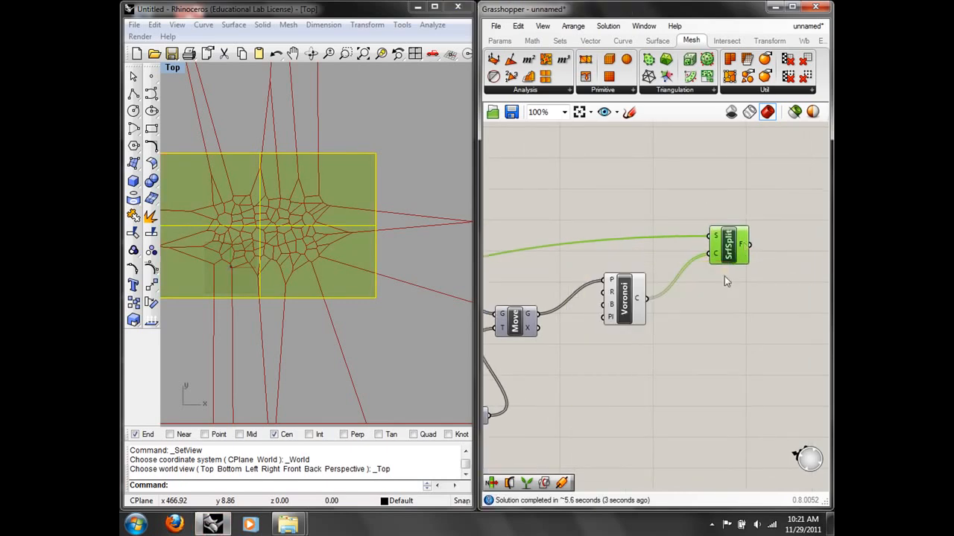
# Turn off the preview of the Surface parameter that references the drawn plane
pyautogui.scroll(-3, 715, 291)
pyautogui.moveTo(626, 342); pyautogui.dragTo(721, 300, button='right')
pyautogui.moveTo(162, 339); pyautogui.dragTo(305, 295, button='right')
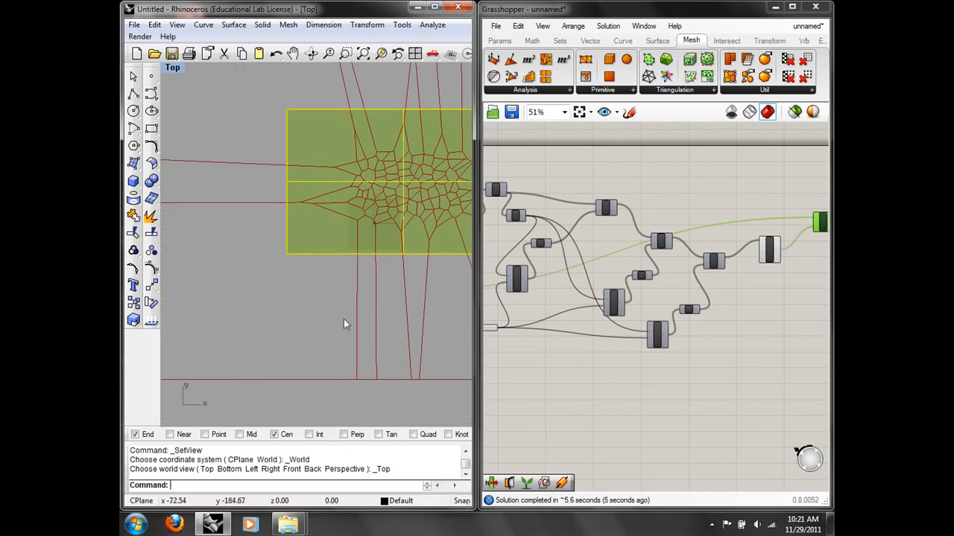
pyautogui.moveTo(536, 340); pyautogui.dragTo(574, 345, button='right')
pyautogui.scroll(4, 532, 344)
pyautogui.moveTo(517, 225); pyautogui.dragTo(713, 291, button='right')
pyautogui.scroll(-2, 712, 289)
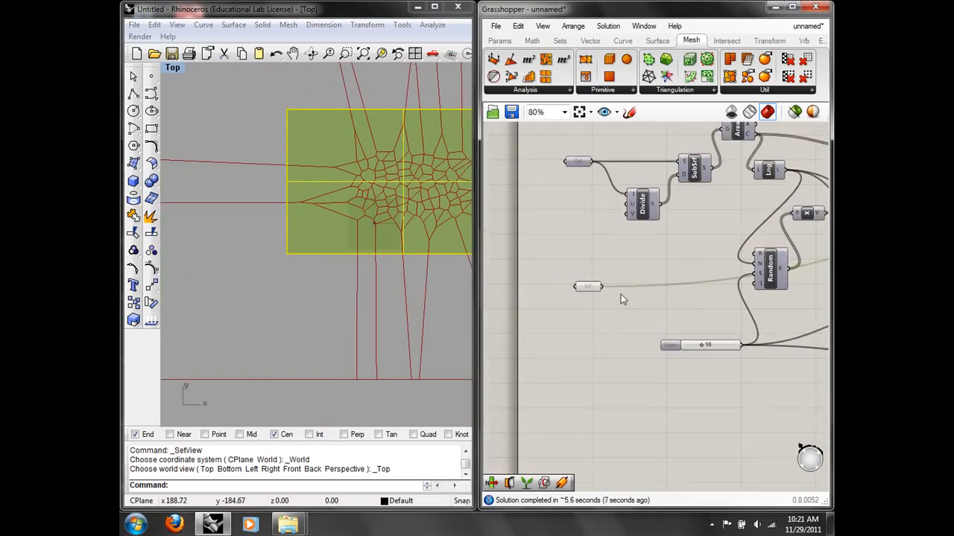
pyautogui.scroll(3, 619, 294)
pyautogui.click(567, 282)
pyautogui.rightClick(567, 283)
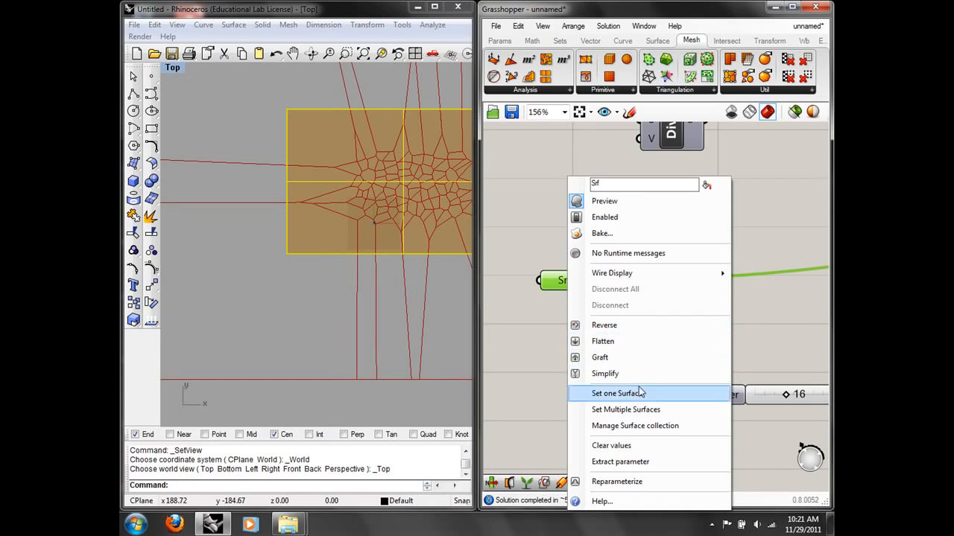
pyautogui.click(638, 199)
# Hide the drawn rectangular plane in Rhino
pyautogui.scroll(-5, 656, 236)
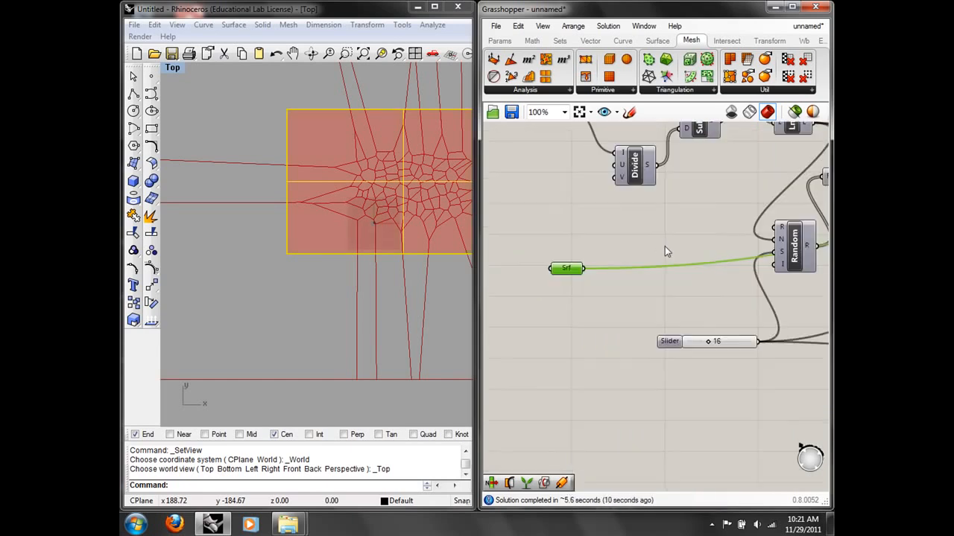
pyautogui.click(292, 242)
pyautogui.write('Hide')
pyautogui.press('Return')
# Turn off the preview of the Voronoi component so only the split surface is displayed
pyautogui.moveTo(366, 215); pyautogui.dragTo(282, 271, button='right')
pyautogui.scroll(2, 305, 253)
pyautogui.moveTo(763, 254); pyautogui.dragTo(572, 287, button='right')
pyautogui.scroll(3, 572, 286)
pyautogui.click(598, 265)
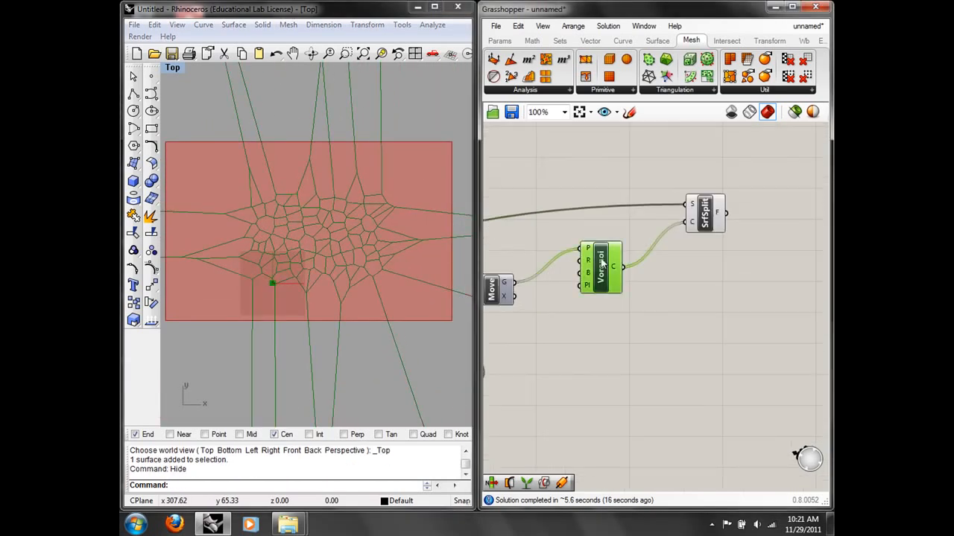
pyautogui.rightClick(602, 246)
pyautogui.click(637, 269)
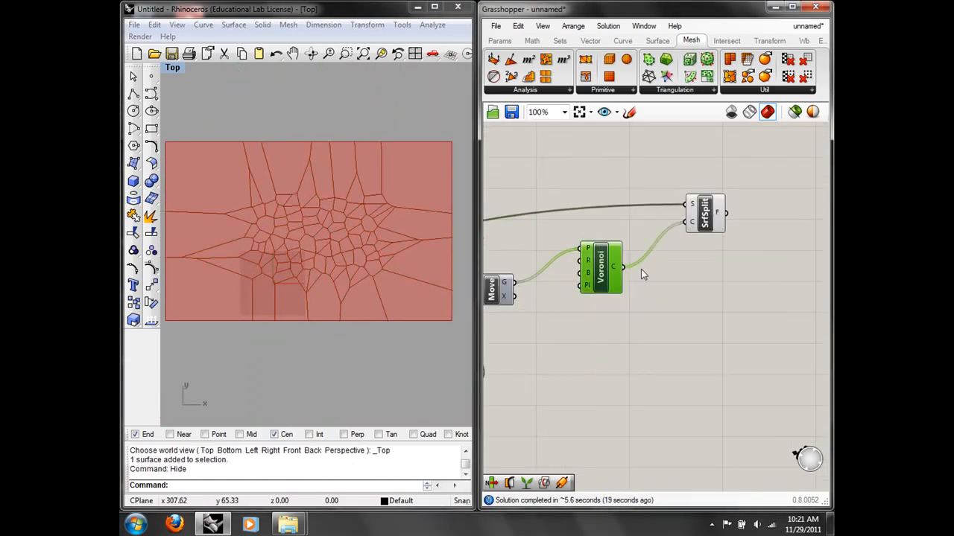
# Add a Cull Nth component beside Surface Split and connect the split fragments to its list input
pyautogui.moveTo(716, 222); pyautogui.dragTo(679, 242, button='right')
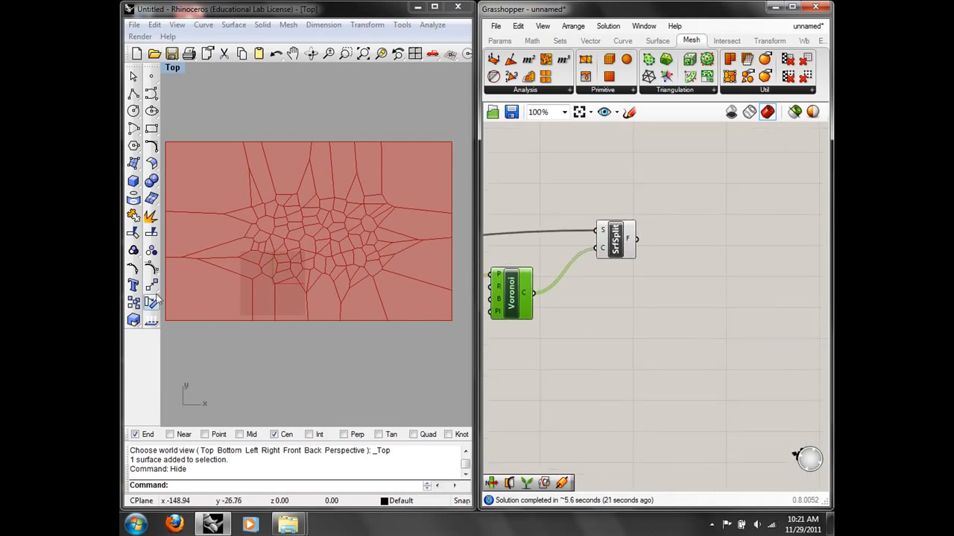
pyautogui.moveTo(308, 267); pyautogui.dragTo(362, 221, button='right')
pyautogui.scroll(-8, 341, 243)
pyautogui.scroll(5, 335, 245)
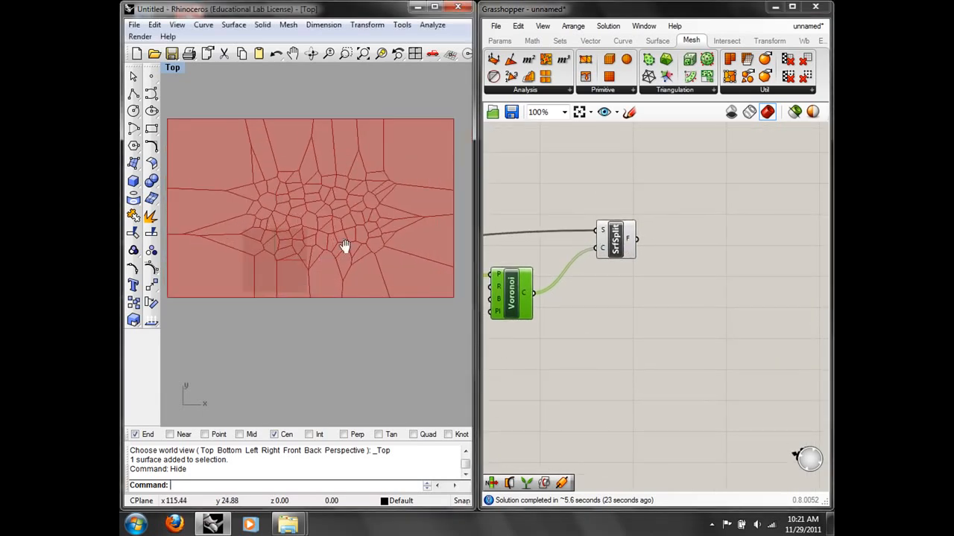
pyautogui.doubleClick(689, 244)
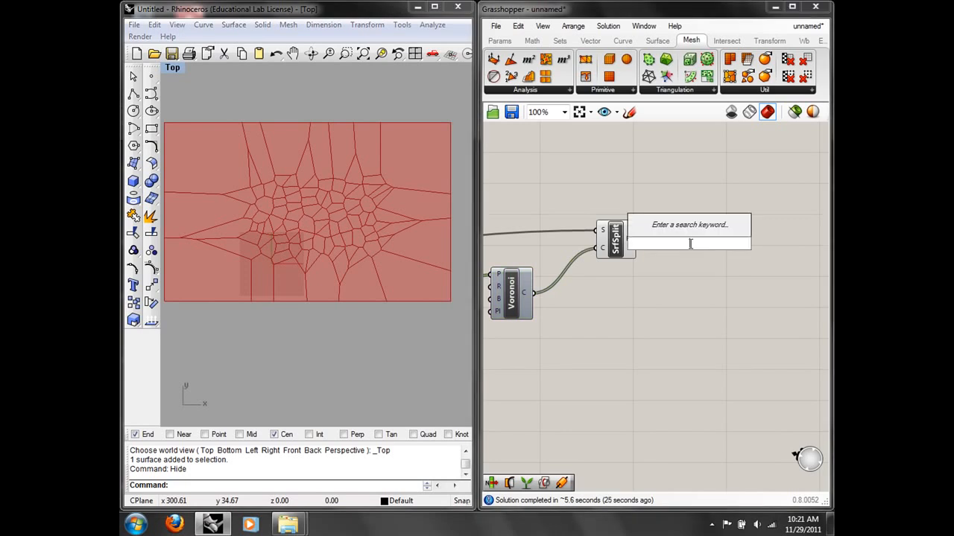
pyautogui.write('cull')
pyautogui.press('Return')
pyautogui.moveTo(669, 237); pyautogui.dragTo(635, 238)
# Turn off the preview of Surface Split and turn the Voronoi preview back on
pyautogui.click(621, 246)
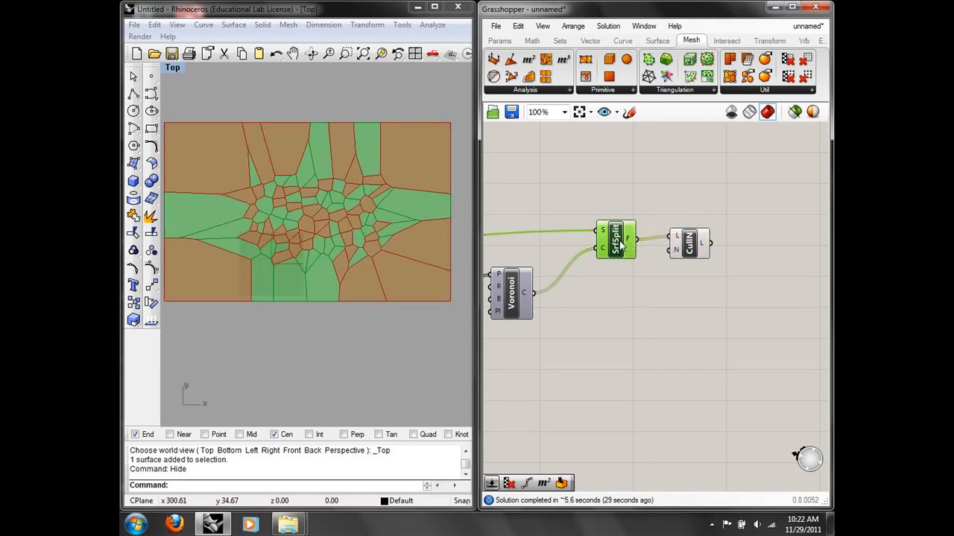
pyautogui.rightClick(619, 243)
pyautogui.click(633, 264)
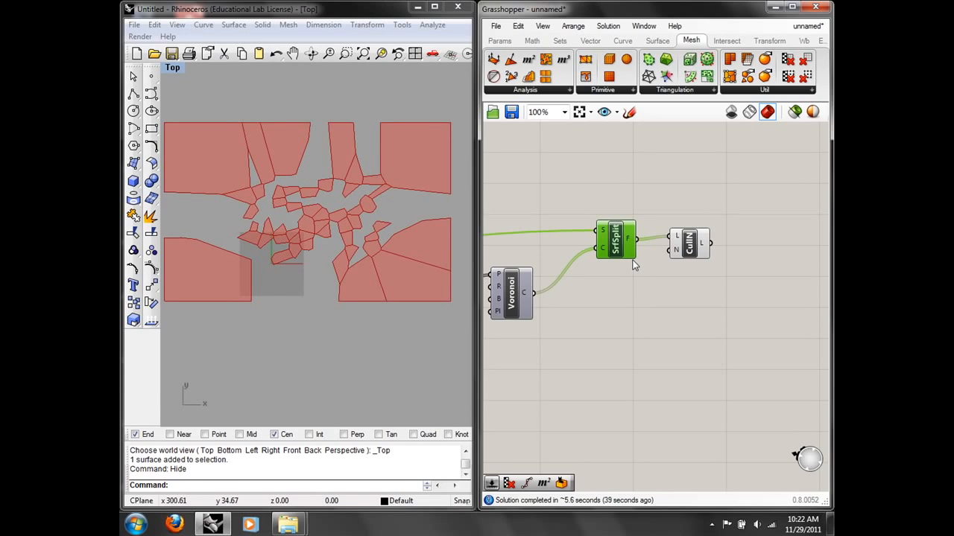
pyautogui.moveTo(583, 296); pyautogui.dragTo(625, 286, button='right')
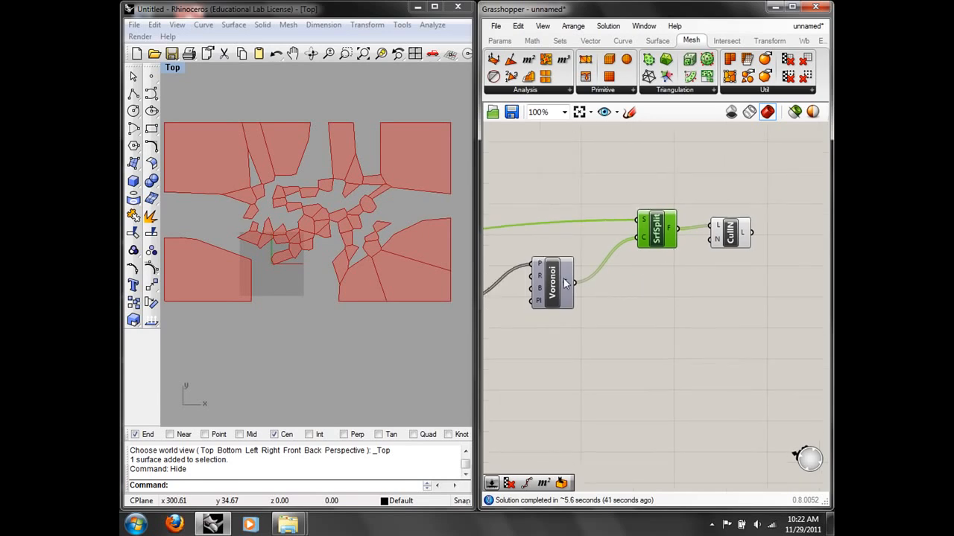
pyautogui.rightClick(563, 285)
pyautogui.click(574, 286)
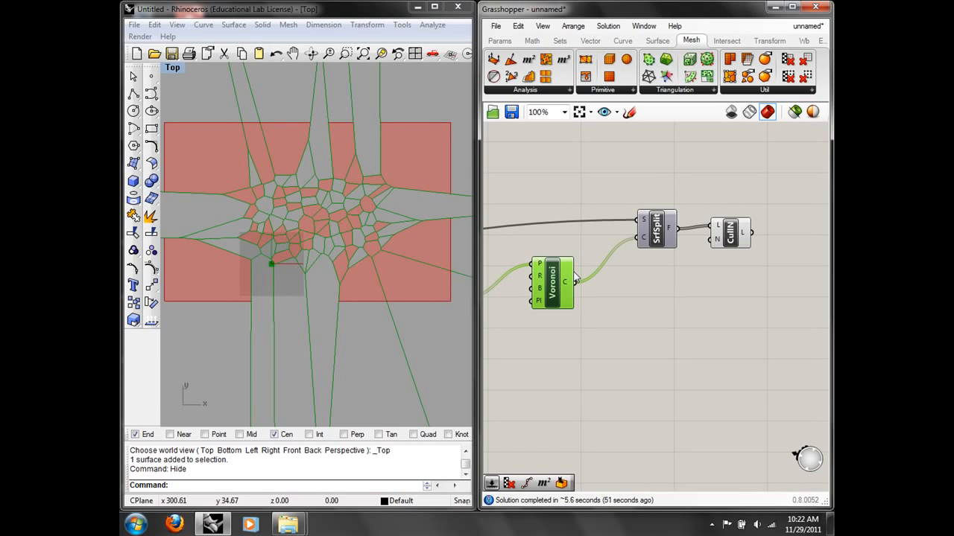
# Delete the Voronoi, Surface Split and Cull Nth components from the definition
pyautogui.click(674, 89)
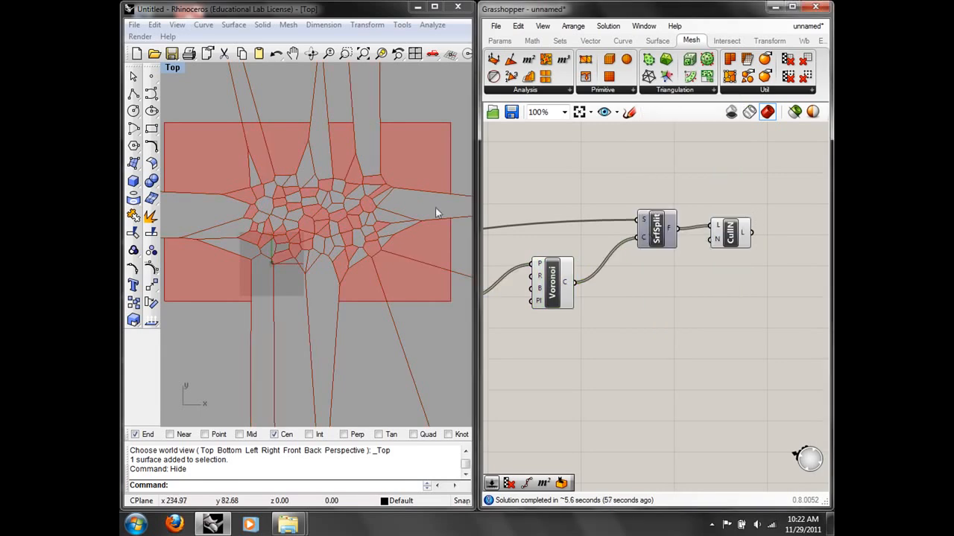
pyautogui.scroll(-3, 627, 178)
pyautogui.moveTo(766, 307); pyautogui.dragTo(621, 167)
pyautogui.click(518, 27)
pyautogui.click(543, 159)
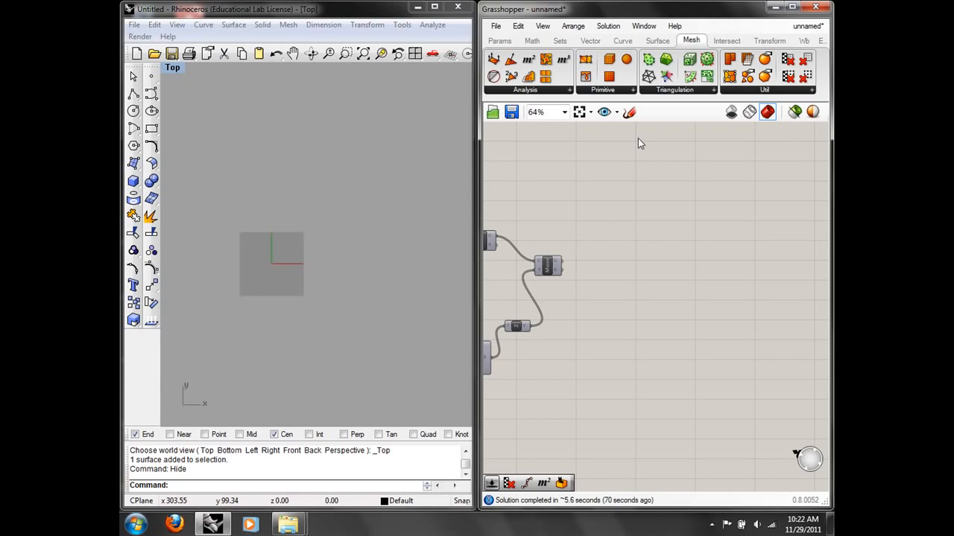
# Place a QuadTree component and connect the last Move component's geometry output to its P input
pyautogui.click(654, 92)
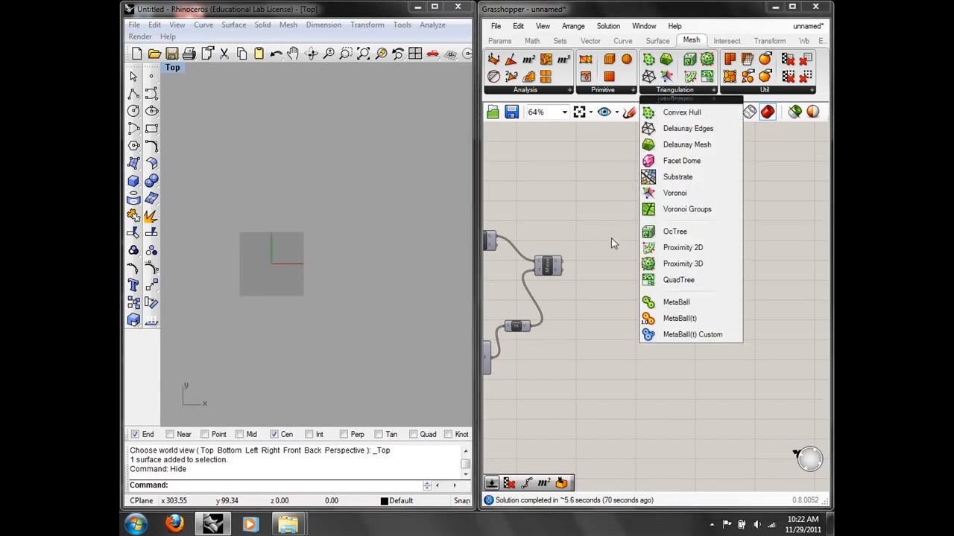
pyautogui.moveTo(678, 281); pyautogui.dragTo(625, 239)
pyautogui.scroll(3, 646, 267)
pyautogui.moveTo(646, 266); pyautogui.dragTo(708, 276, button='right')
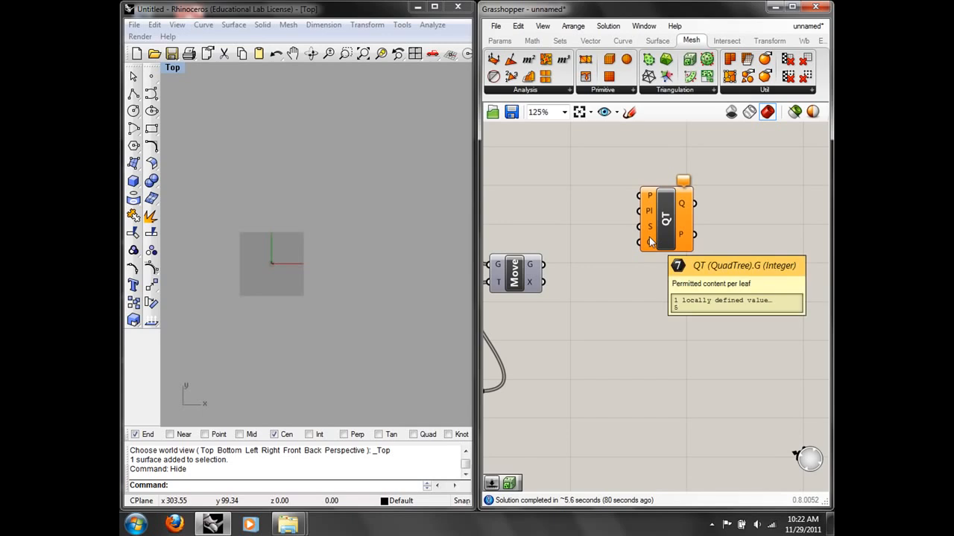
pyautogui.moveTo(569, 238); pyautogui.dragTo(649, 224, button='right')
pyautogui.moveTo(625, 251); pyautogui.dragTo(720, 182)
pyautogui.scroll(3, 357, 241)
pyautogui.moveTo(358, 242); pyautogui.dragTo(307, 242, button='right')
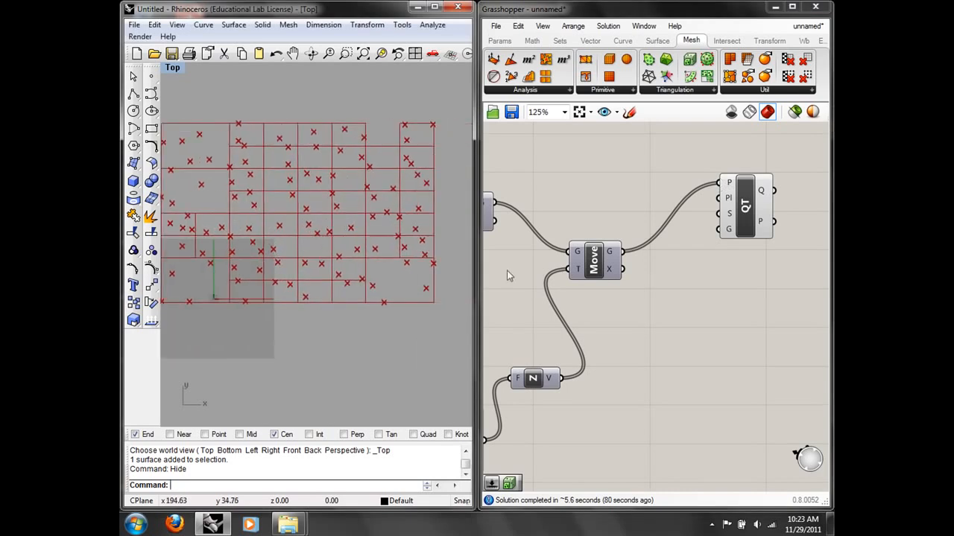
# Examine how the QuadTree subdivides the displaced points and review the Move components feeding it
pyautogui.moveTo(639, 295); pyautogui.dragTo(706, 288, button='right')
pyautogui.moveTo(628, 262); pyautogui.dragTo(755, 224, button='right')
pyautogui.moveTo(652, 297); pyautogui.dragTo(602, 330, button='right')
pyautogui.scroll(-2, 720, 251)
pyautogui.moveTo(824, 200); pyautogui.dragTo(671, 224, button='right')
pyautogui.scroll(2, 671, 223)
pyautogui.click(667, 221)
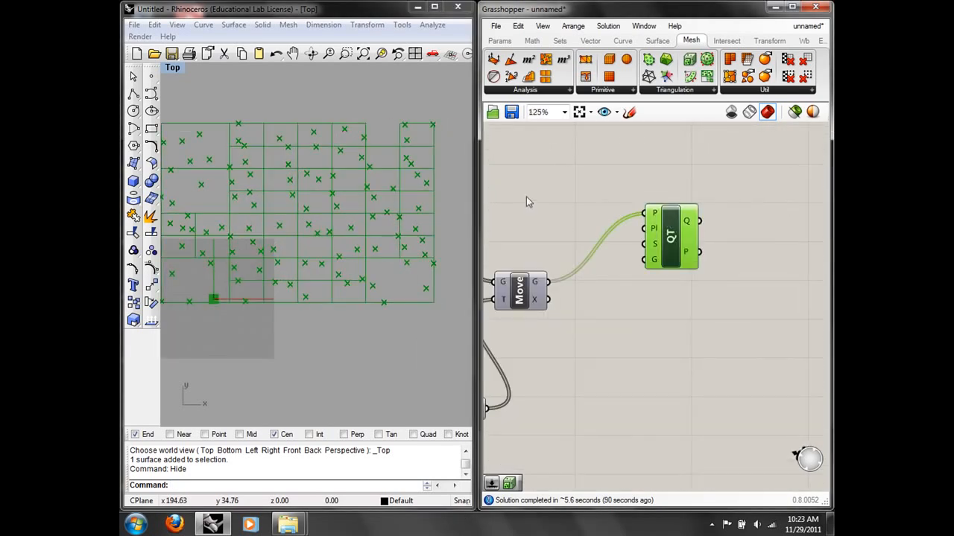
pyautogui.moveTo(526, 199); pyautogui.dragTo(625, 185, button='right')
pyautogui.rightClick(321, 266)
pyautogui.moveTo(311, 344); pyautogui.dragTo(377, 324, button='right')
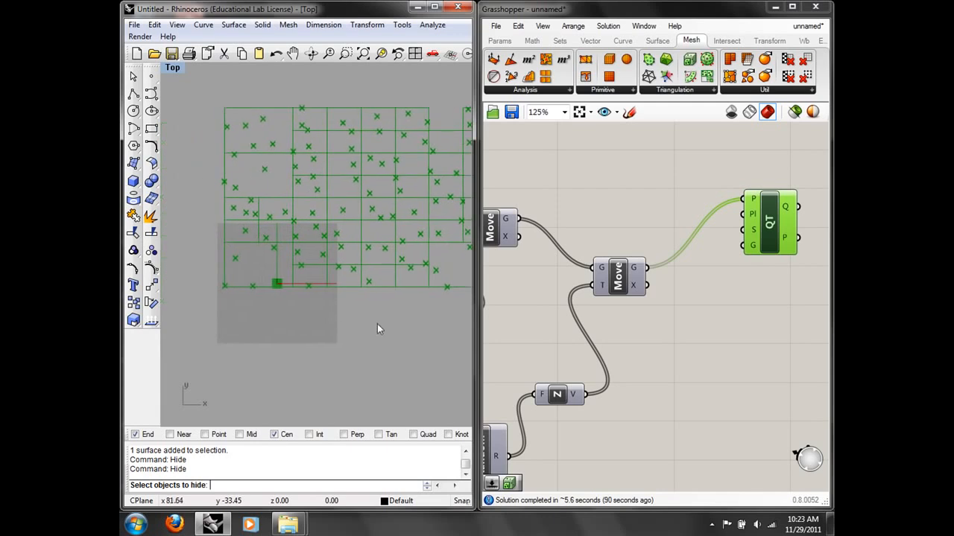
pyautogui.click(778, 290)
# Add a number slider below the QuadTree with integer accuracy and a maximum of 12
pyautogui.moveTo(756, 216)
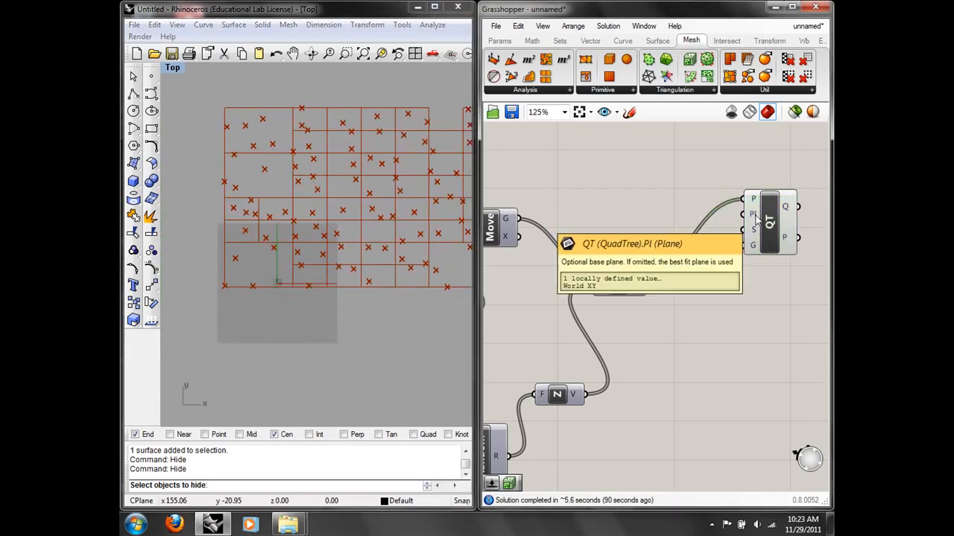
pyautogui.moveTo(754, 250)
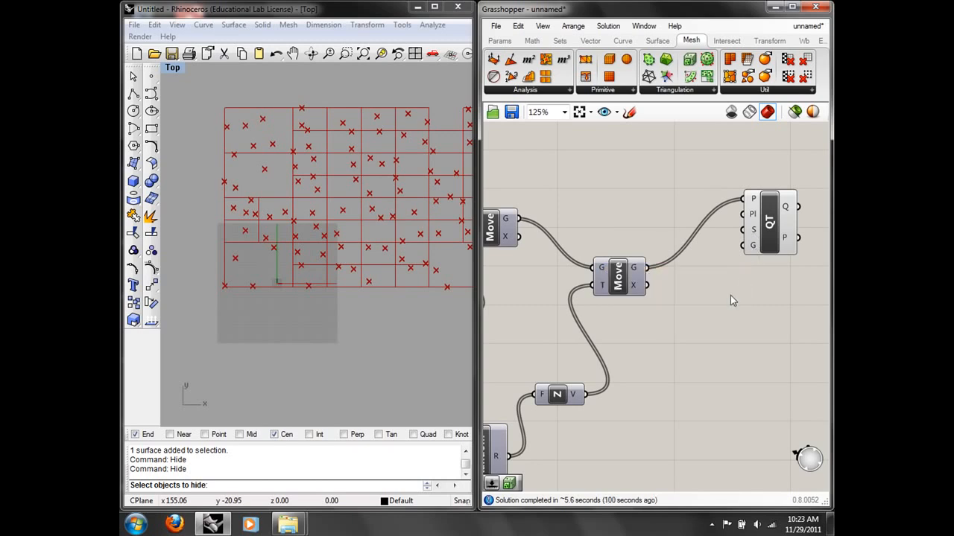
pyautogui.doubleClick(731, 295)
pyautogui.write('num')
pyautogui.click(723, 263)
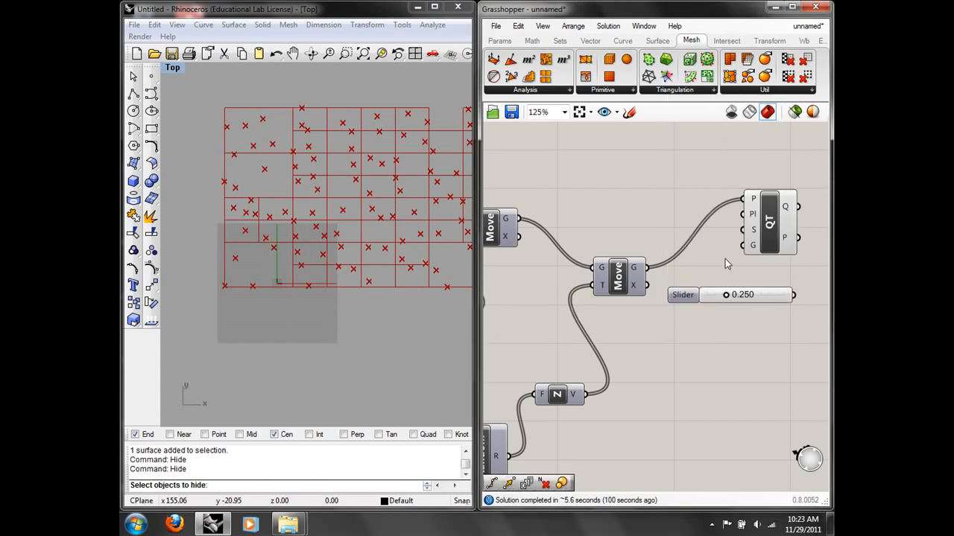
pyautogui.rightClick(712, 296)
pyautogui.click(757, 381)
pyautogui.click(753, 339)
pyautogui.doubleClick(776, 409)
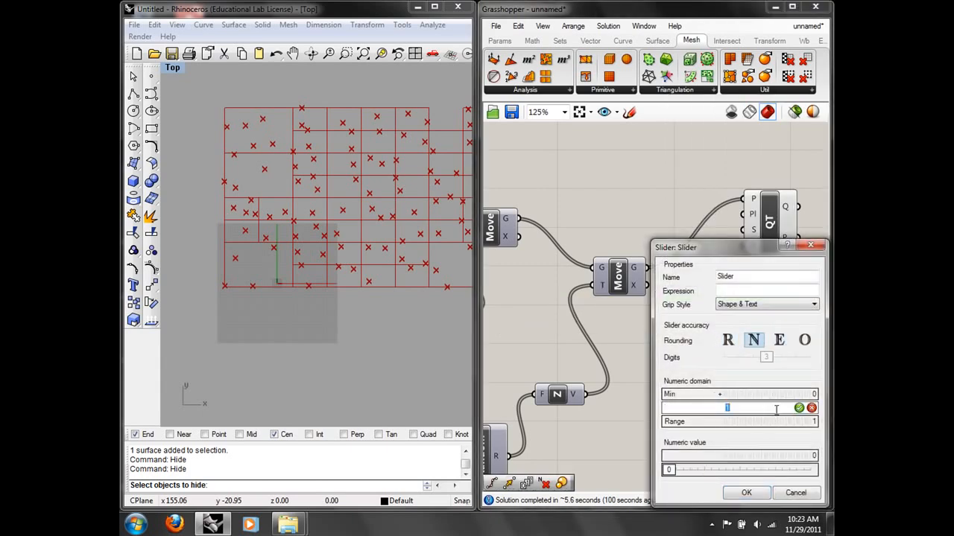
pyautogui.write('12')
pyautogui.click(799, 408)
pyautogui.click(766, 495)
# Connect the new slider to the QuadTree's G input and move the slider lower on the canvas
pyautogui.moveTo(793, 297); pyautogui.dragTo(744, 246)
pyautogui.moveTo(751, 301); pyautogui.dragTo(728, 365)
pyautogui.click(735, 291)
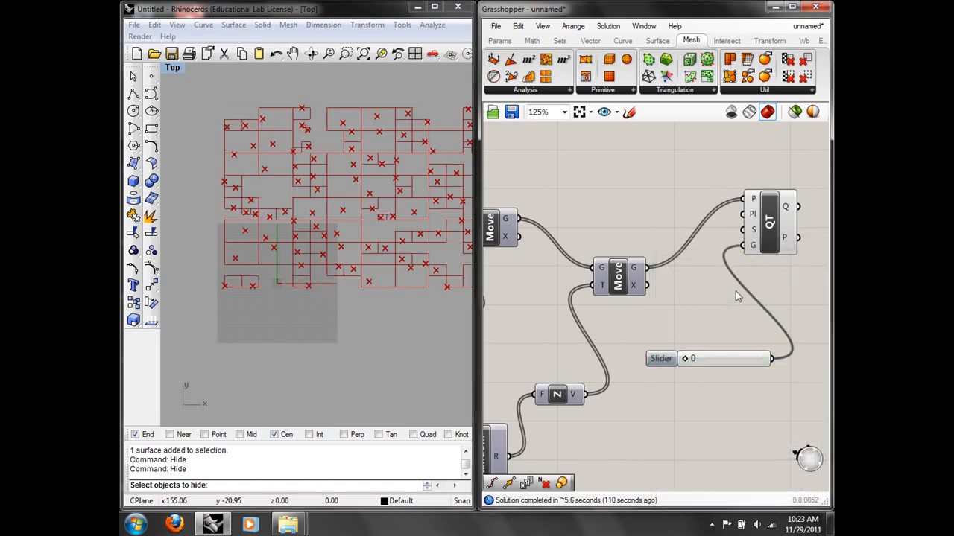
# Check the options of the QuadTree's square-leafs input and examine the full subdivision pattern in the viewport
pyautogui.moveTo(753, 230)
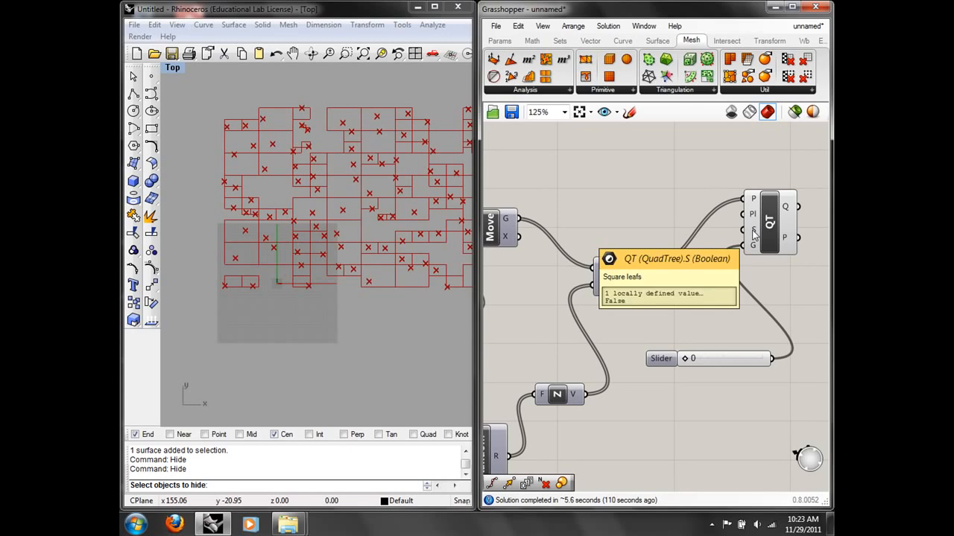
pyautogui.rightClick(753, 230)
pyautogui.click(737, 215)
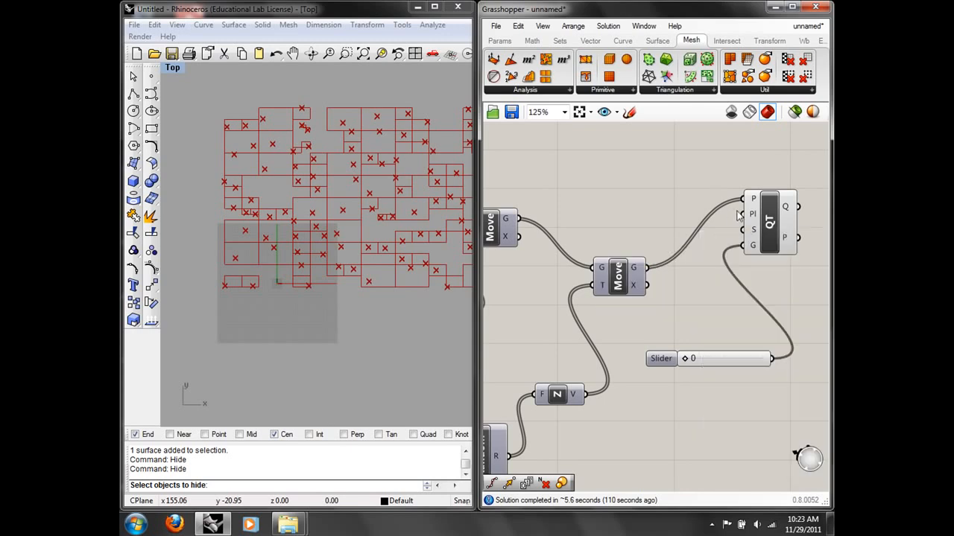
pyautogui.moveTo(738, 309); pyautogui.dragTo(686, 303, button='right')
pyautogui.moveTo(405, 241); pyautogui.dragTo(331, 242, button='right')
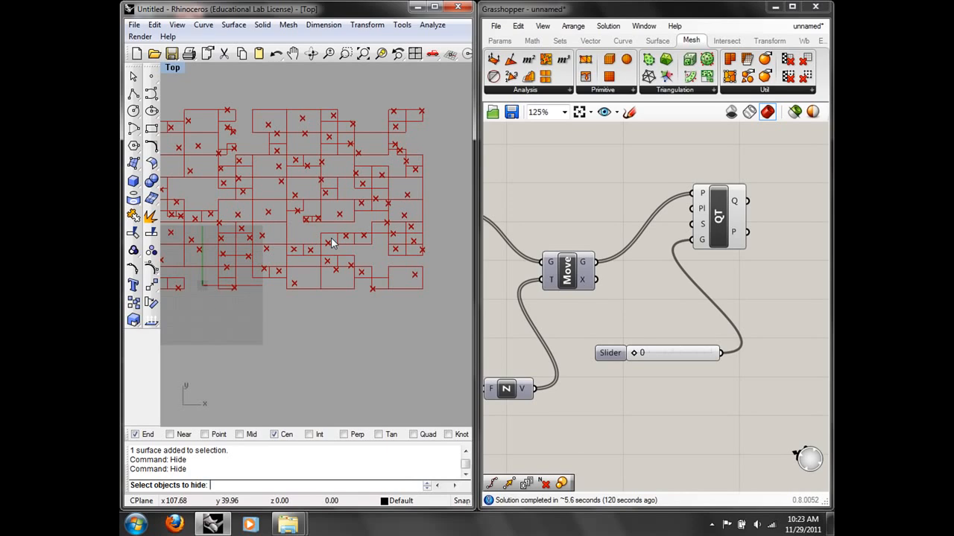
pyautogui.moveTo(331, 237); pyautogui.dragTo(366, 240, button='right')
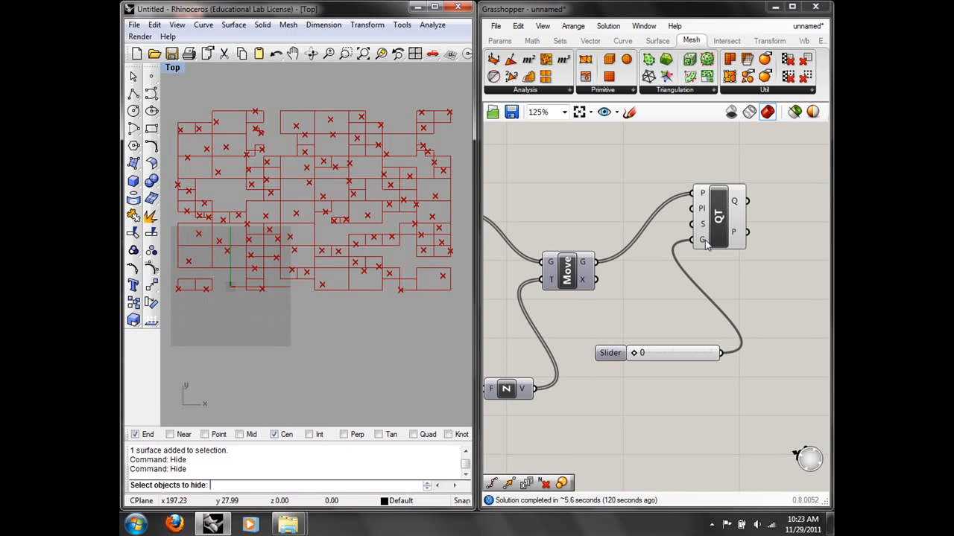
# Try values of 2 and 7 on the slider controlling the QuadTree's permitted content per leaf
pyautogui.moveTo(707, 246)
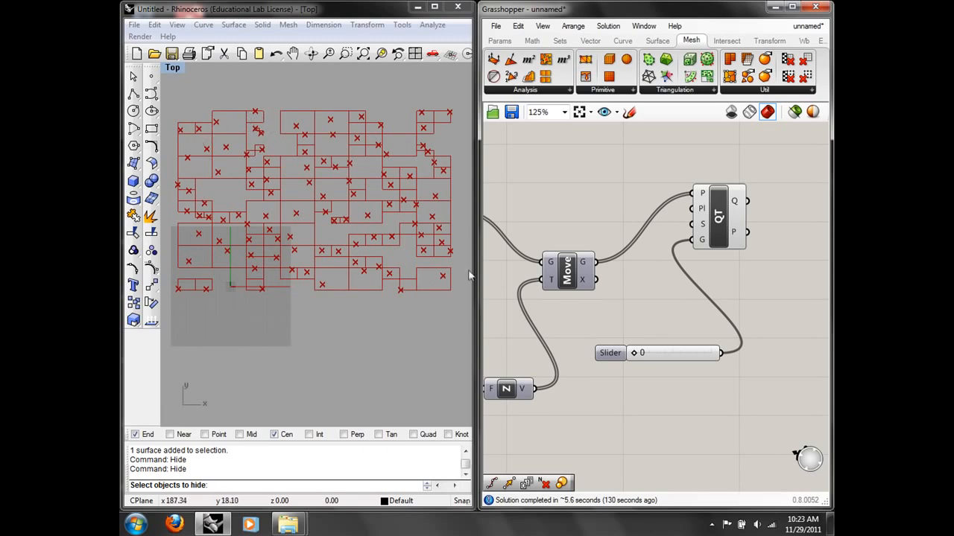
pyautogui.moveTo(634, 354); pyautogui.dragTo(650, 353)
pyautogui.moveTo(650, 355)
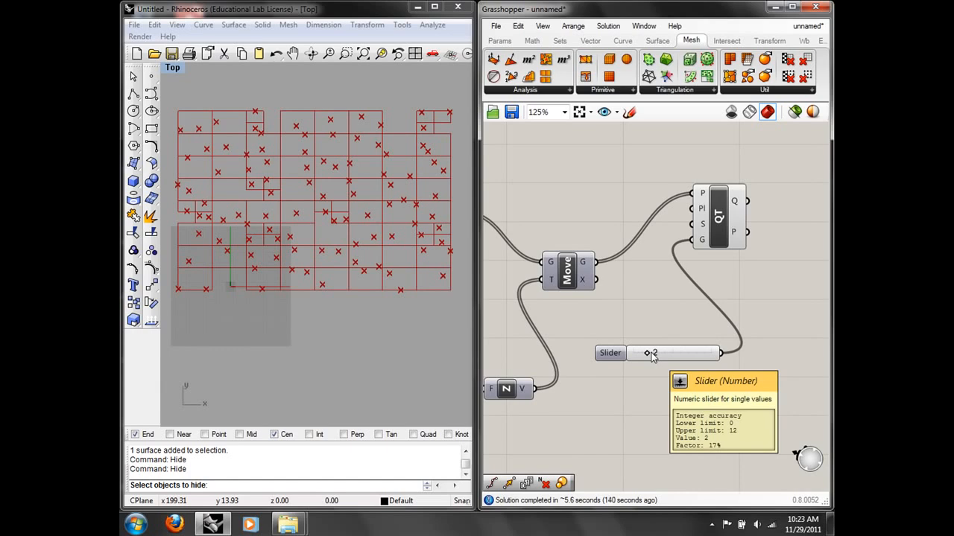
pyautogui.moveTo(648, 355); pyautogui.dragTo(684, 359)
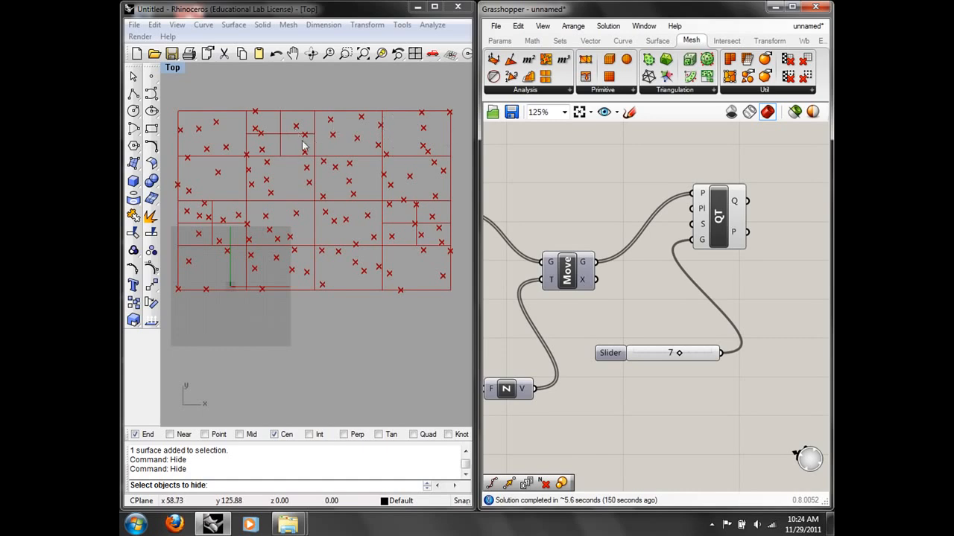
# Set the slider driving the Random component's seed to 20
pyautogui.moveTo(526, 292); pyautogui.dragTo(658, 265, button='right')
pyautogui.scroll(-3, 591, 317)
pyautogui.moveTo(592, 318); pyautogui.dragTo(753, 243, button='right')
pyautogui.moveTo(574, 291); pyautogui.dragTo(704, 308, button='right')
pyautogui.scroll(2, 649, 301)
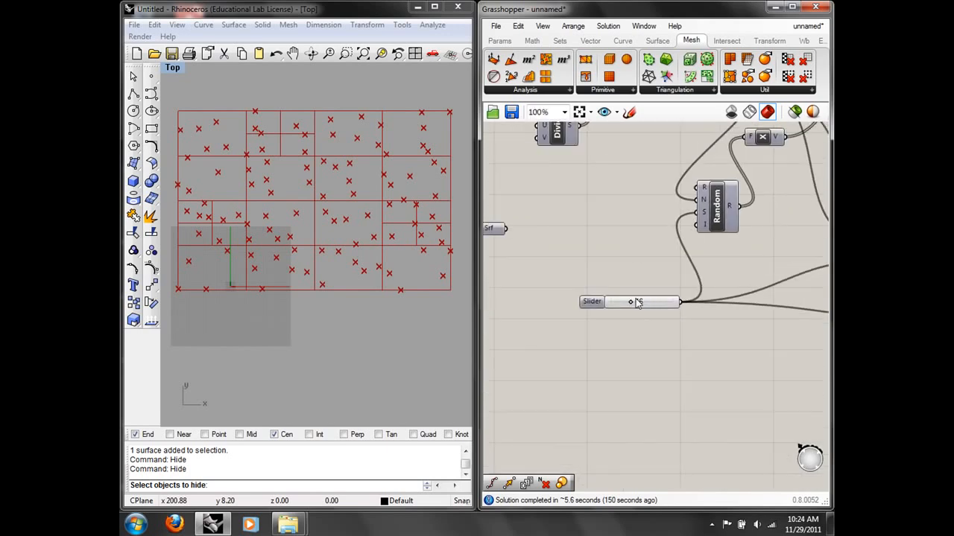
pyautogui.moveTo(630, 302); pyautogui.dragTo(635, 303)
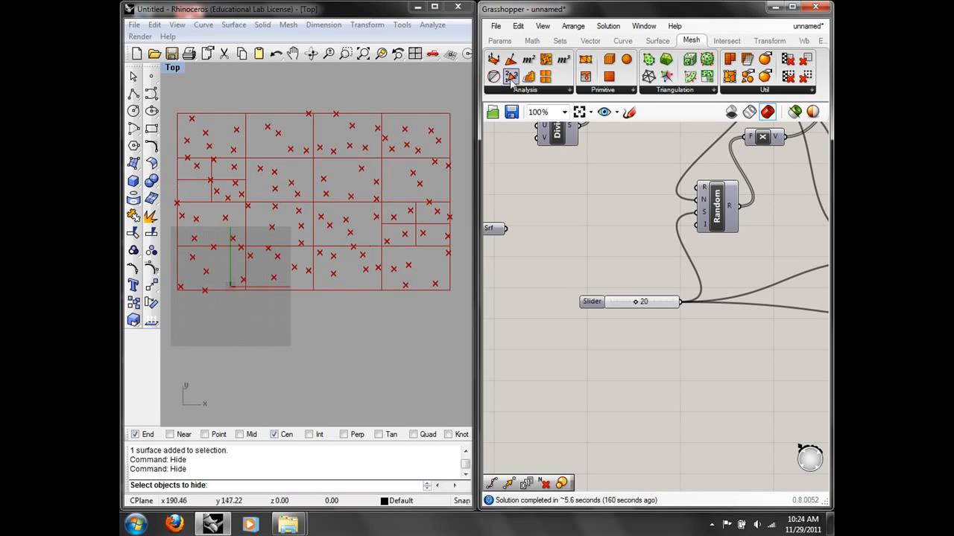
# Set the QuadTree's S input to True so it uses square leafs
pyautogui.moveTo(767, 207); pyautogui.dragTo(526, 212, button='right')
pyautogui.moveTo(771, 224); pyautogui.dragTo(634, 234, button='right')
pyautogui.moveTo(812, 205); pyautogui.dragTo(633, 228, button='right')
pyautogui.scroll(4, 645, 217)
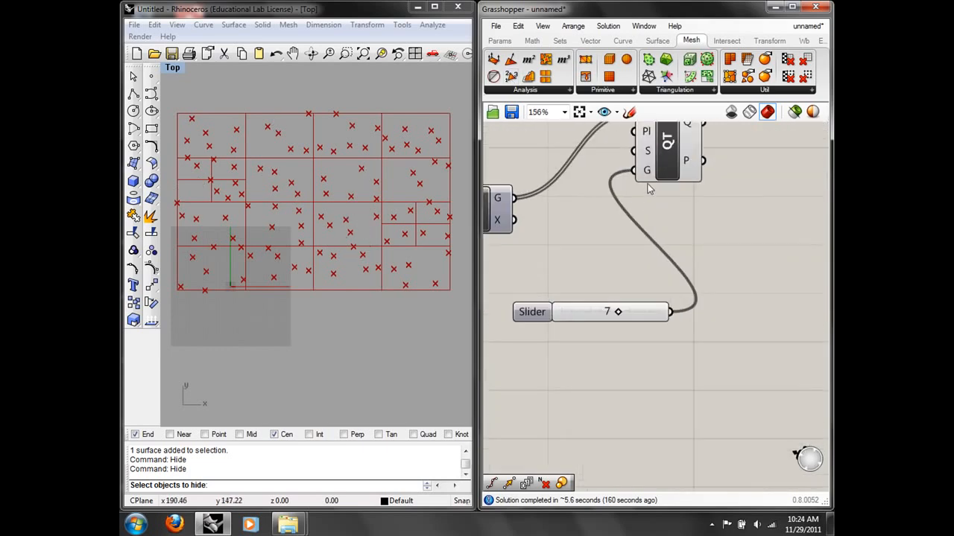
pyautogui.rightClick(651, 218)
pyautogui.moveTo(725, 369)
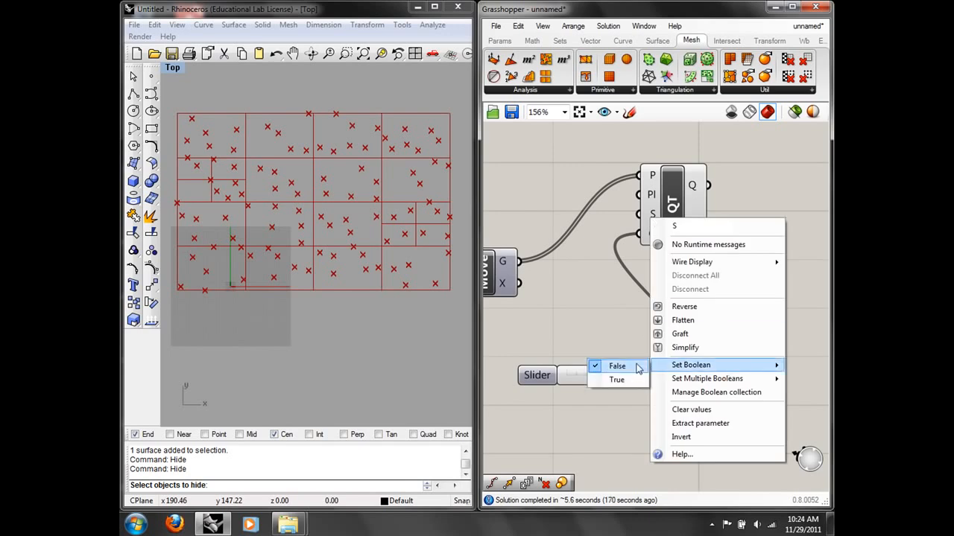
pyautogui.click(632, 378)
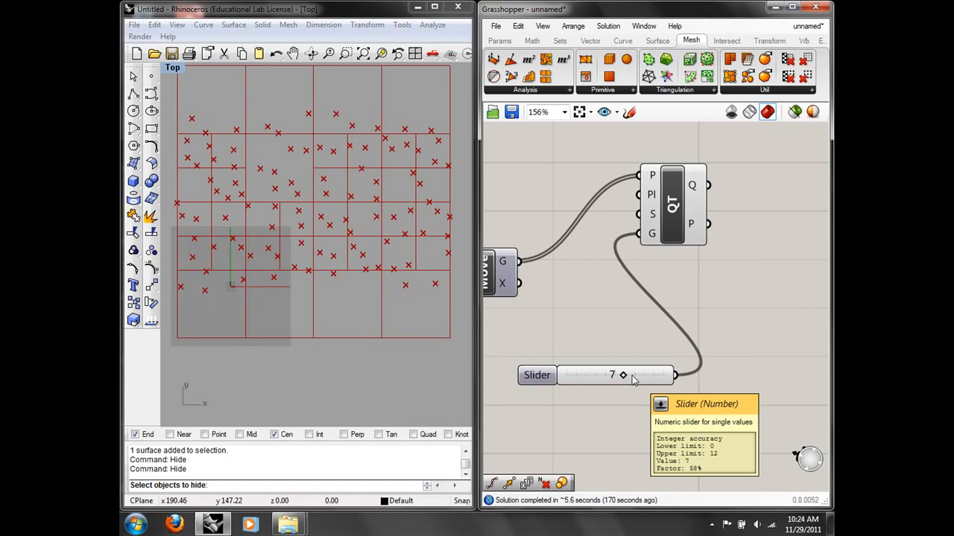
# Reduce the QuadTree's permitted content per leaf to 2 and inspect the square subdivision
pyautogui.moveTo(623, 376); pyautogui.dragTo(604, 377)
pyautogui.moveTo(586, 375); pyautogui.dragTo(581, 374)
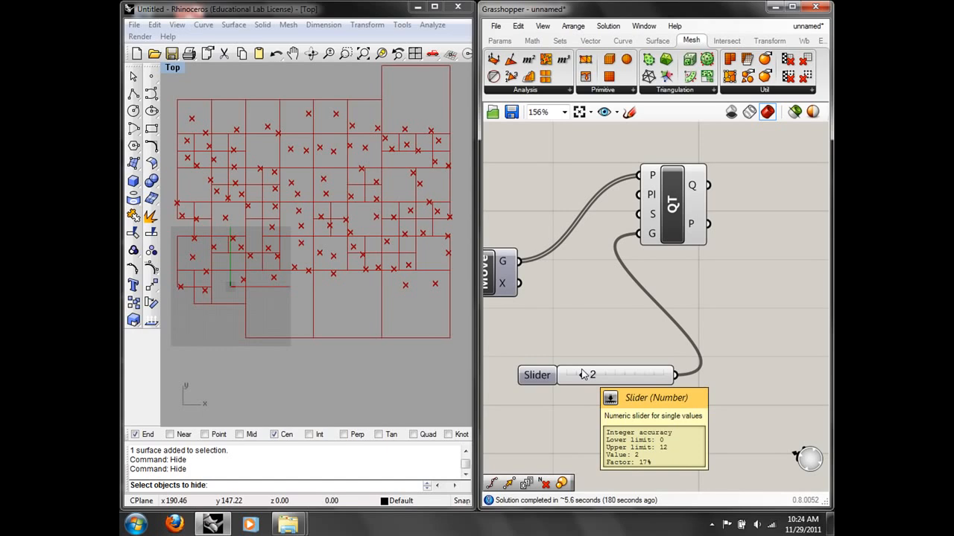
pyautogui.moveTo(379, 123); pyautogui.dragTo(391, 136, button='right')
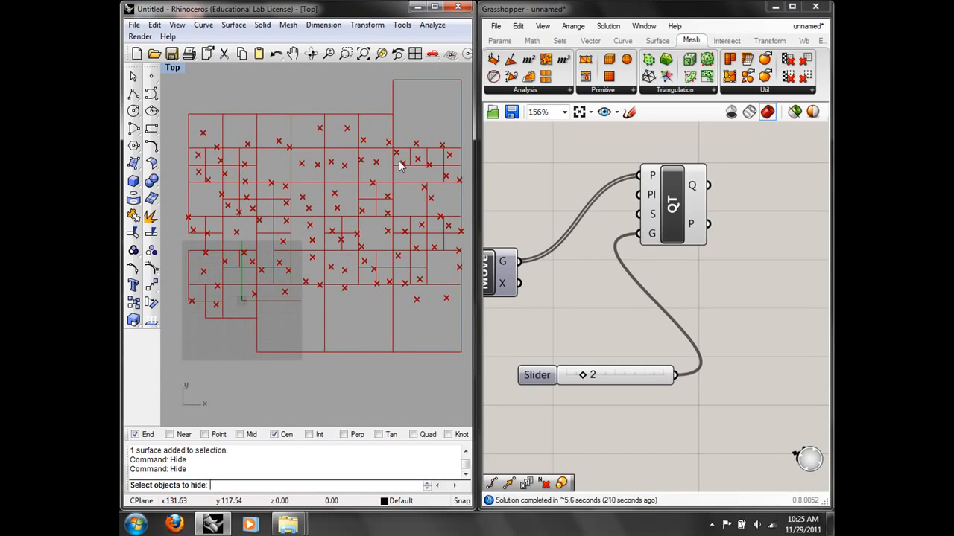
pyautogui.click(666, 90)
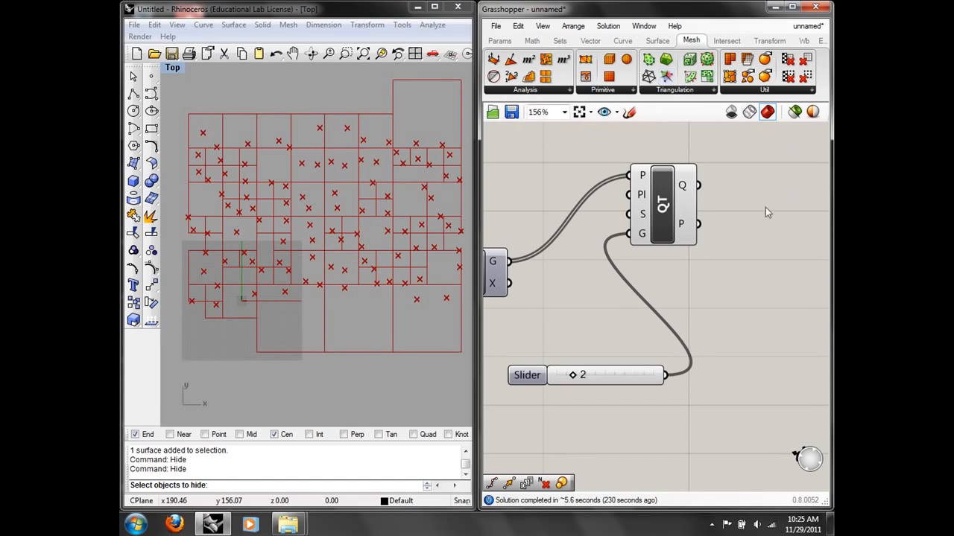
pyautogui.moveTo(739, 246); pyautogui.dragTo(747, 216, button='right')
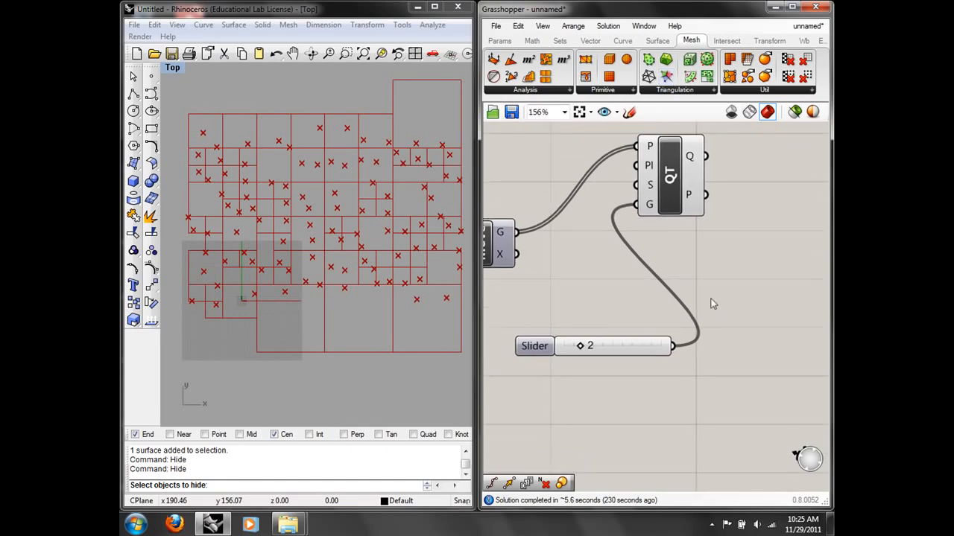
# Open the contour-model file from the GH Lecture 6 folder without saving changes to the current Rhino file
pyautogui.click(134, 27)
pyautogui.click(157, 58)
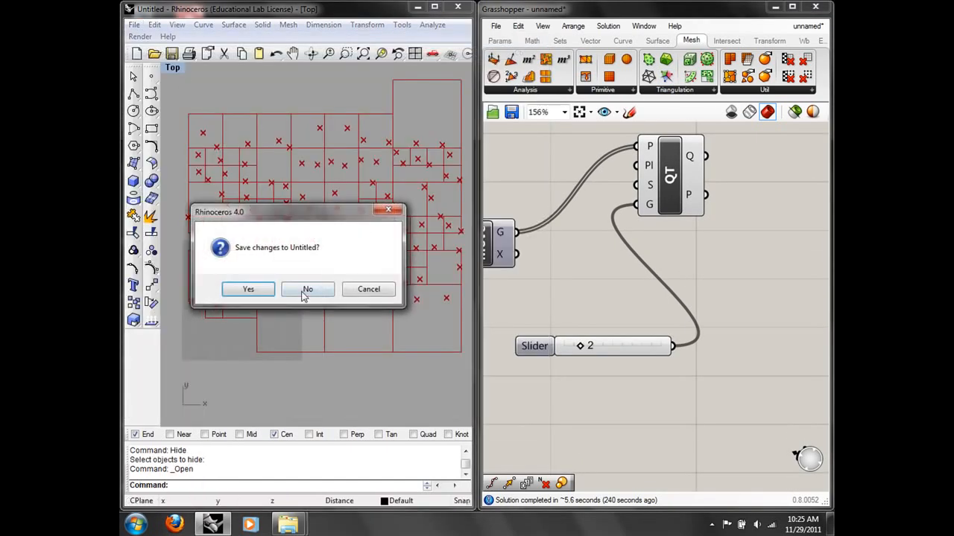
pyautogui.click(306, 291)
pyautogui.click(223, 190)
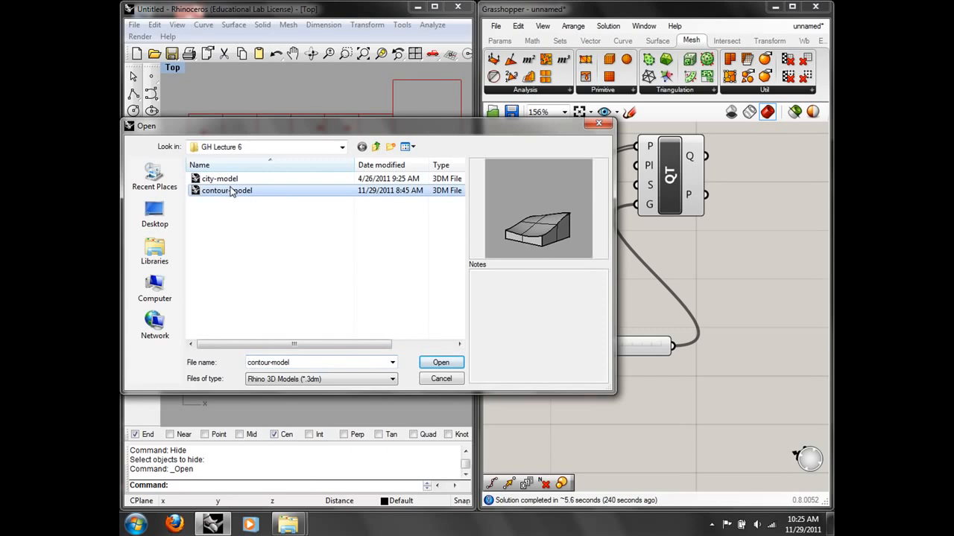
pyautogui.doubleClick(225, 191)
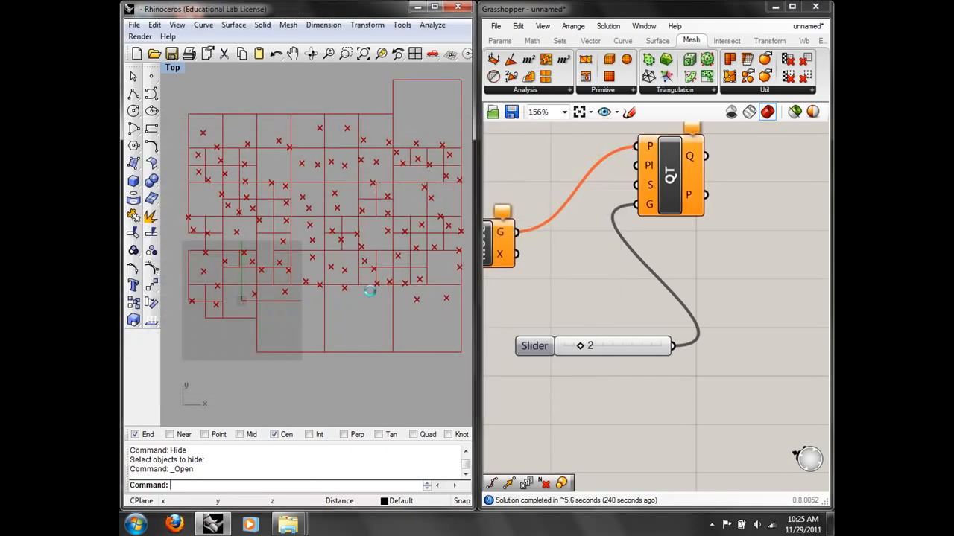
# Examine the sloped contour model in the Top view and from several angles in the maximized Perspective view
pyautogui.doubleClick(346, 68)
pyautogui.moveTo(325, 176); pyautogui.dragTo(441, 255, button='right')
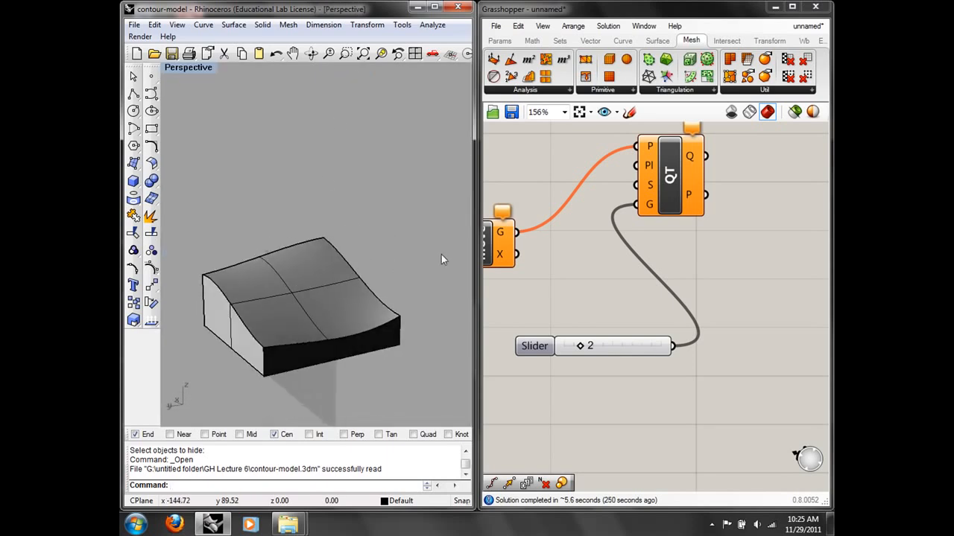
pyautogui.write('top')
pyautogui.press('Return')
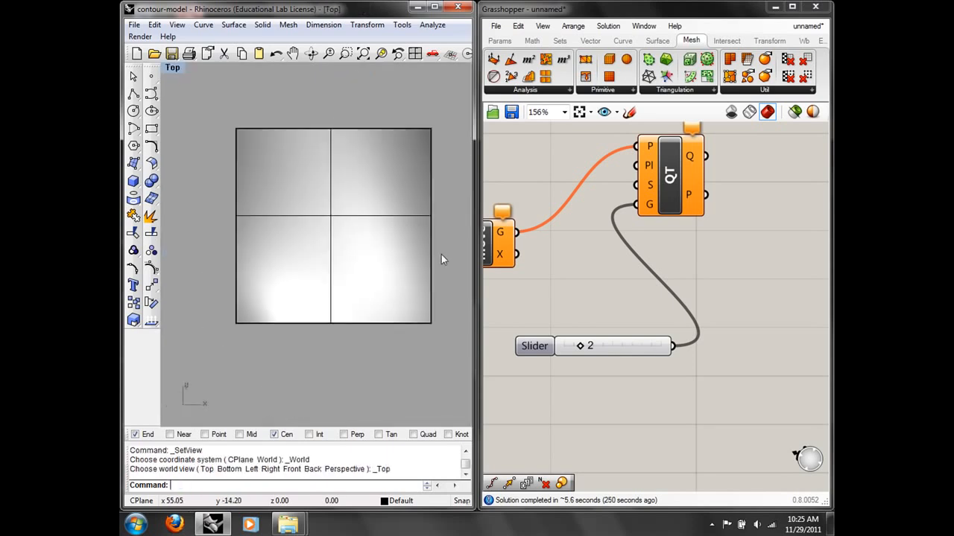
pyautogui.rightClick(172, 55)
pyautogui.click(173, 67)
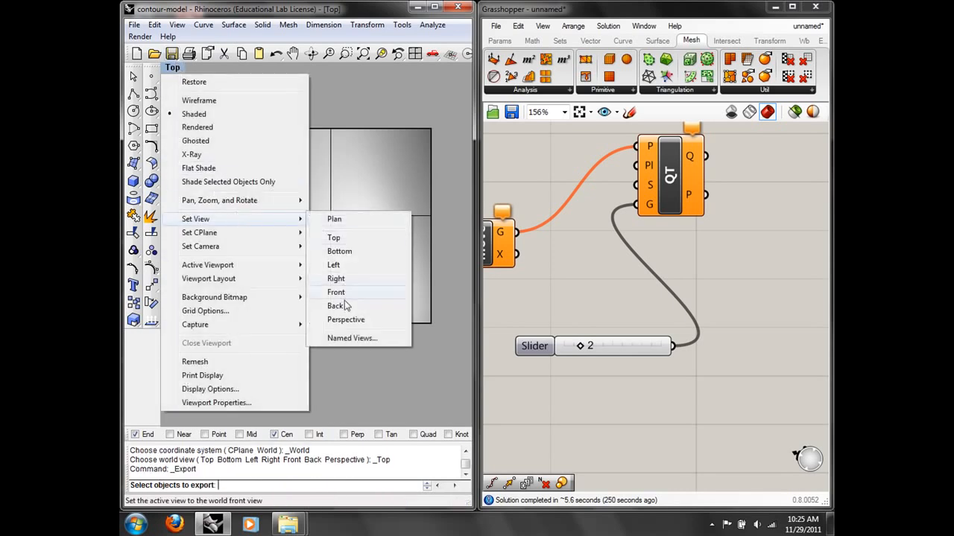
pyautogui.click(365, 315)
pyautogui.moveTo(424, 259); pyautogui.dragTo(435, 260, button='right')
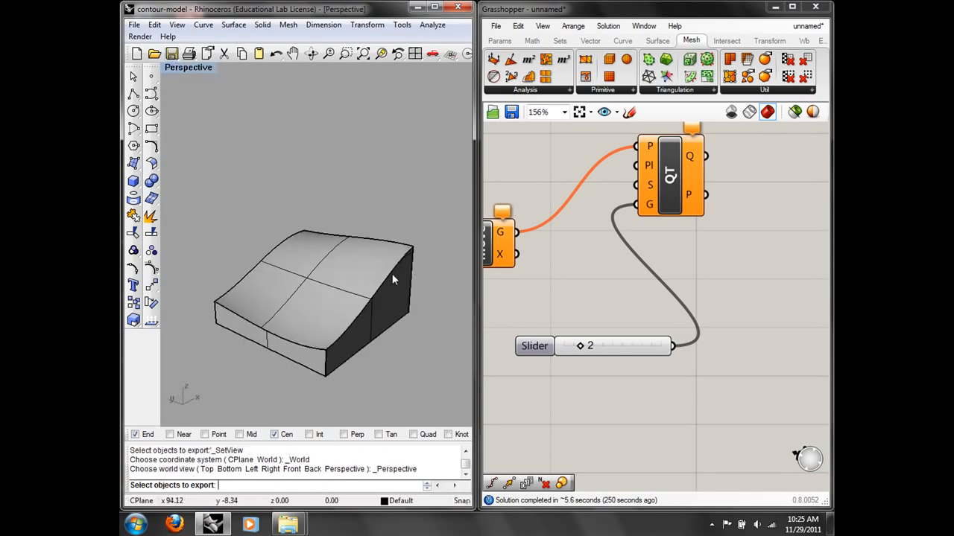
pyautogui.scroll(5, 355, 295)
pyautogui.scroll(-5, 350, 298)
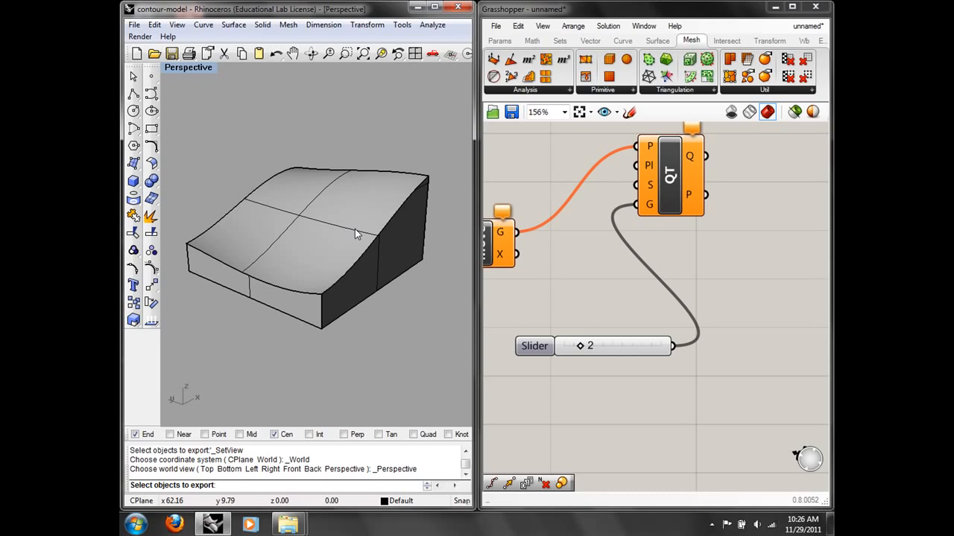
# Start a new empty Grasshopper document in place of working on the QuadTree definition
pyautogui.moveTo(580, 284); pyautogui.dragTo(721, 267, button='right')
pyautogui.scroll(-7, 634, 298)
pyautogui.scroll(-2, 708, 339)
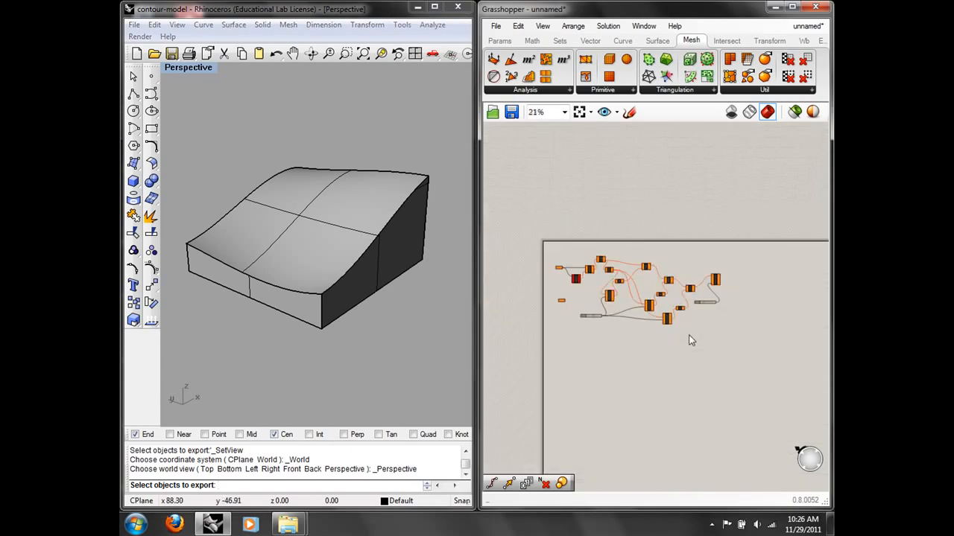
pyautogui.moveTo(754, 352); pyautogui.dragTo(566, 202)
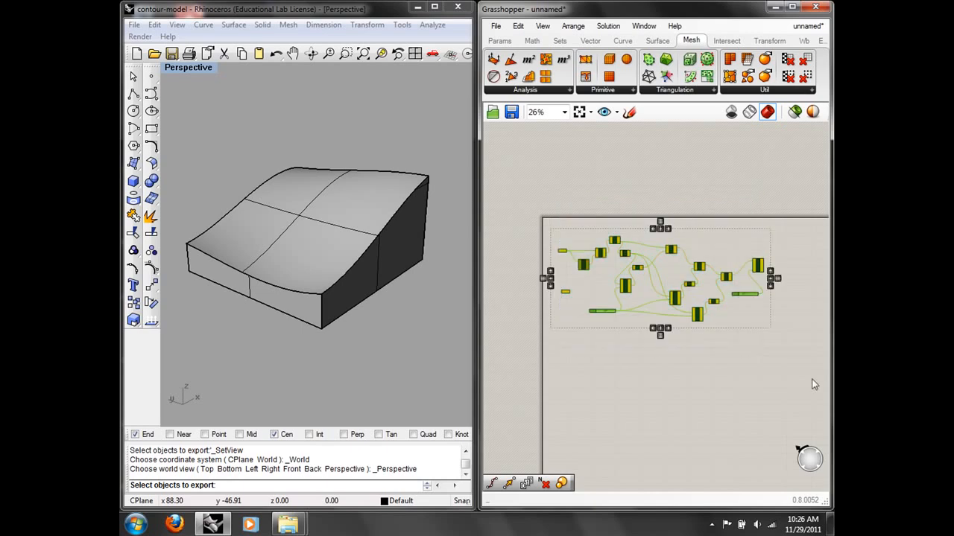
pyautogui.click(496, 26)
pyautogui.click(522, 42)
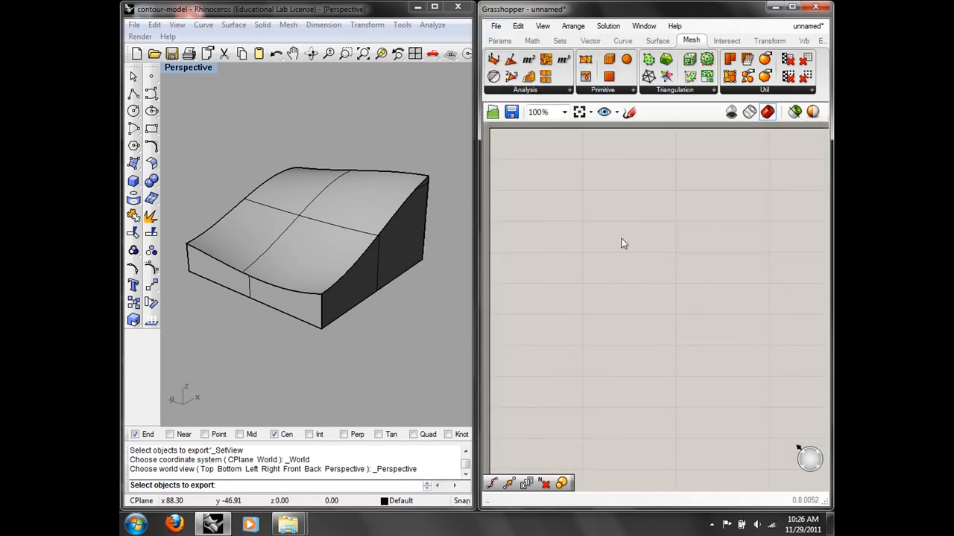
# Add a Geometry parameter to the canvas and reference the sloped contour solid in it
pyautogui.doubleClick(589, 262)
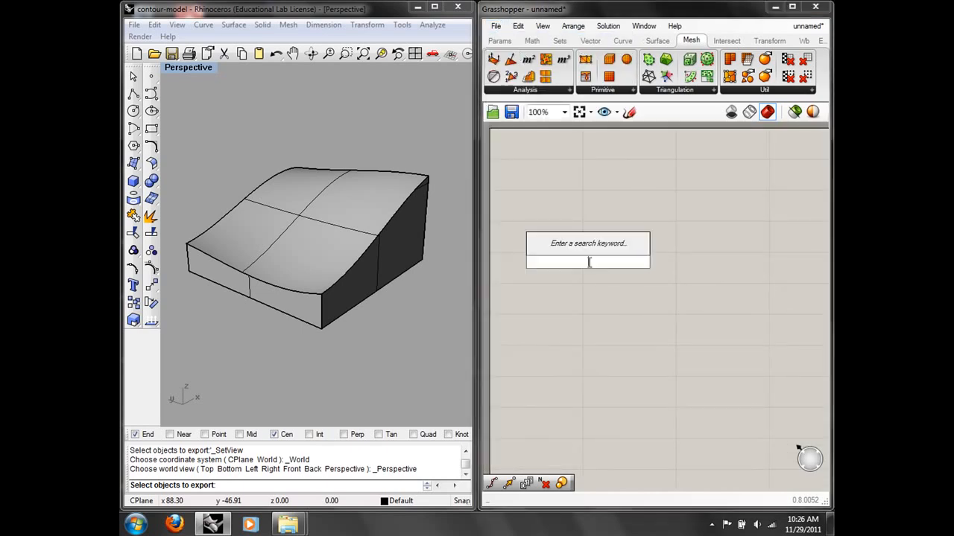
pyautogui.write('geo')
pyautogui.press('Return')
pyautogui.click(592, 259)
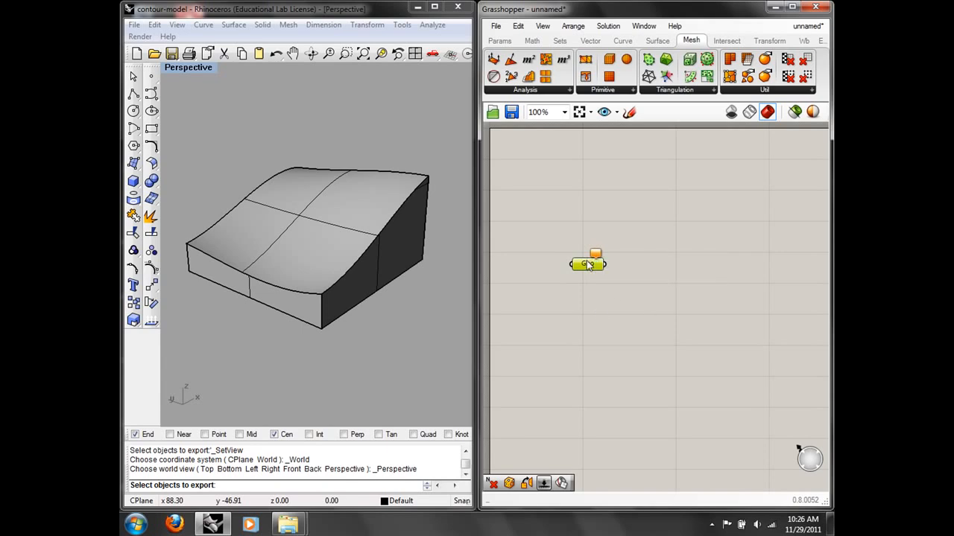
pyautogui.rightClick(589, 264)
pyautogui.click(619, 412)
pyautogui.click(338, 303)
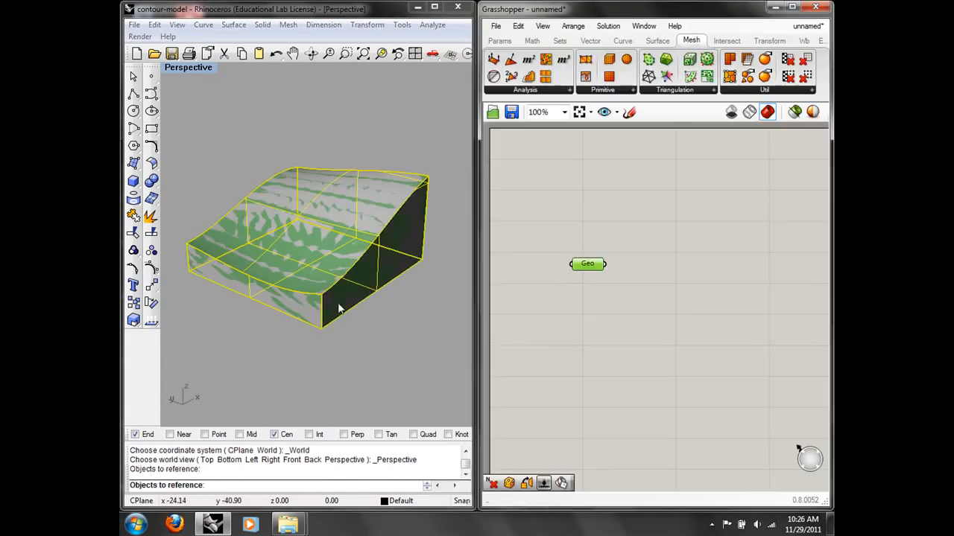
# Cancel the pending export command and hide the original sloped solid in Rhino, leaving the Grasshopper preview
pyautogui.write('hide')
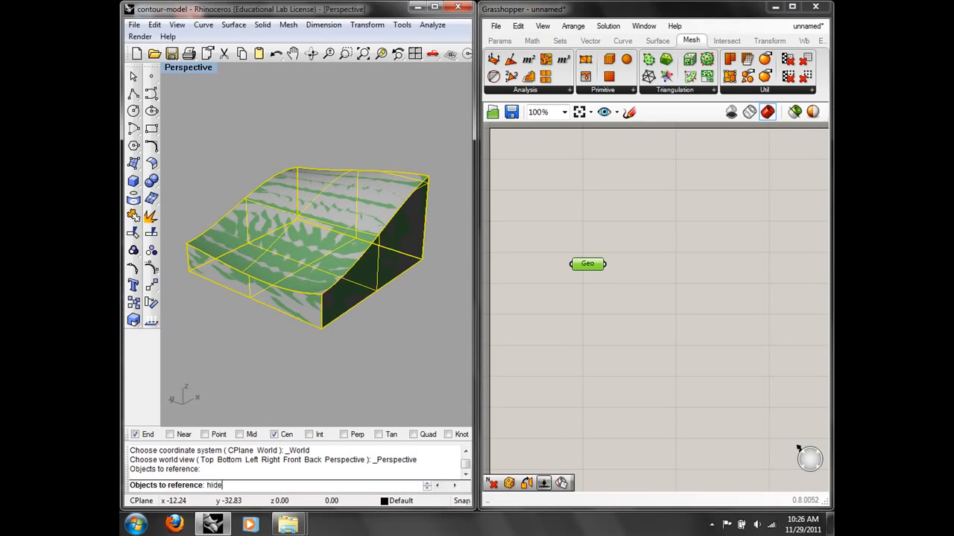
pyautogui.press('Return')
pyautogui.write('hide')
pyautogui.press('Return')
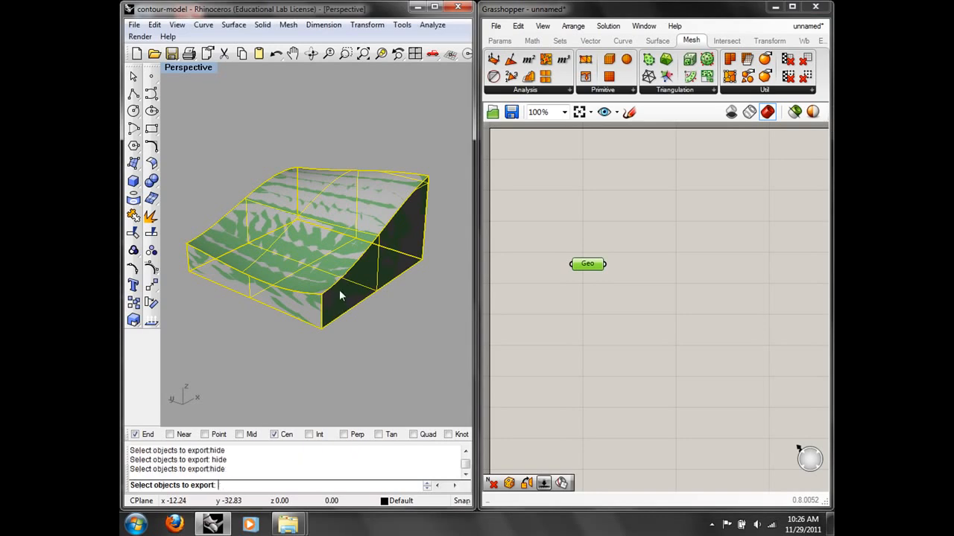
pyautogui.press('Escape')
pyautogui.click(339, 296)
pyautogui.write('hide')
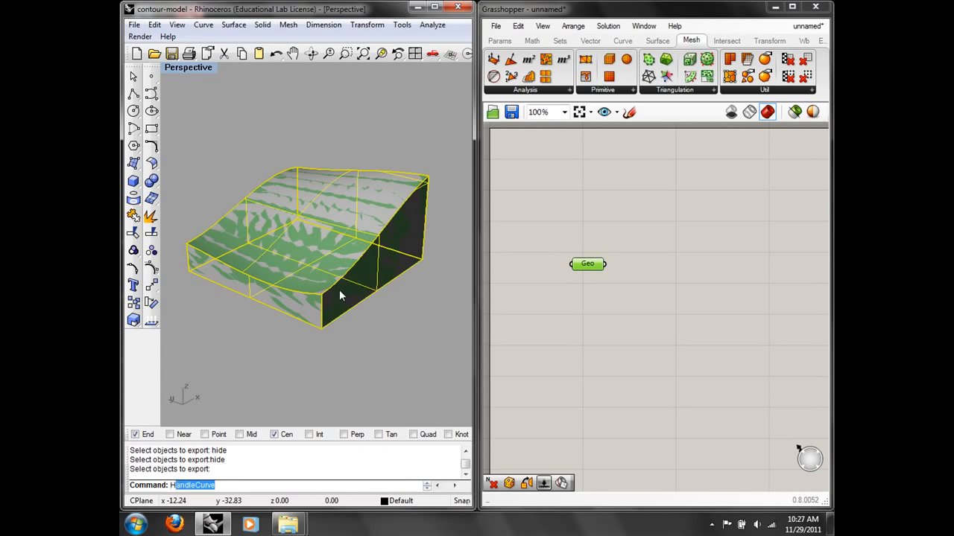
pyautogui.press('Return')
pyautogui.moveTo(303, 275); pyautogui.dragTo(356, 242, button='right')
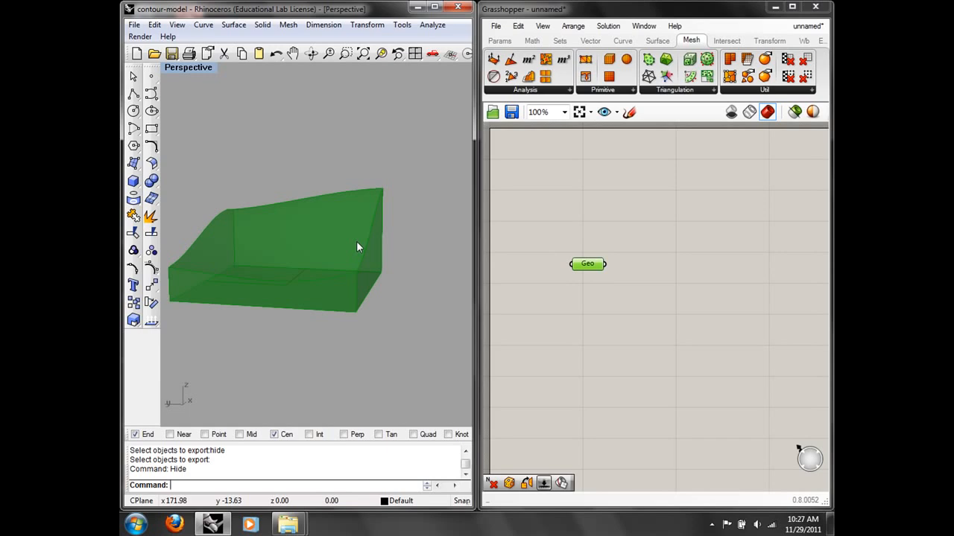
pyautogui.moveTo(653, 234); pyautogui.dragTo(602, 234, button='right')
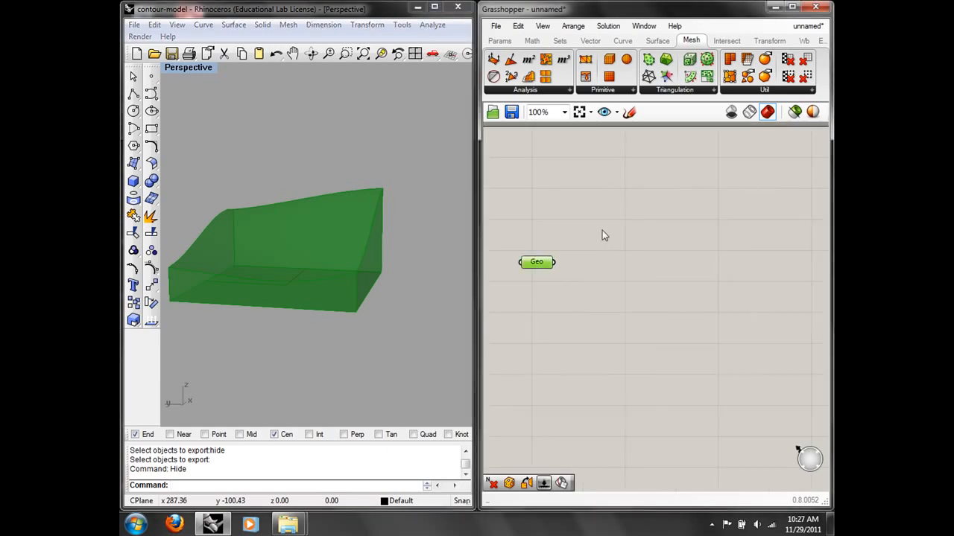
pyautogui.doubleClick(602, 230)
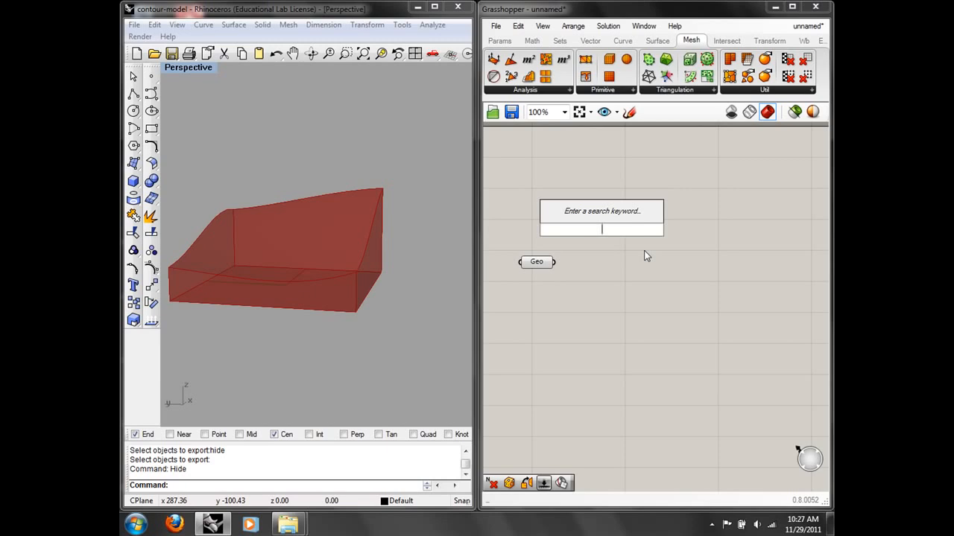
pyautogui.click(689, 262)
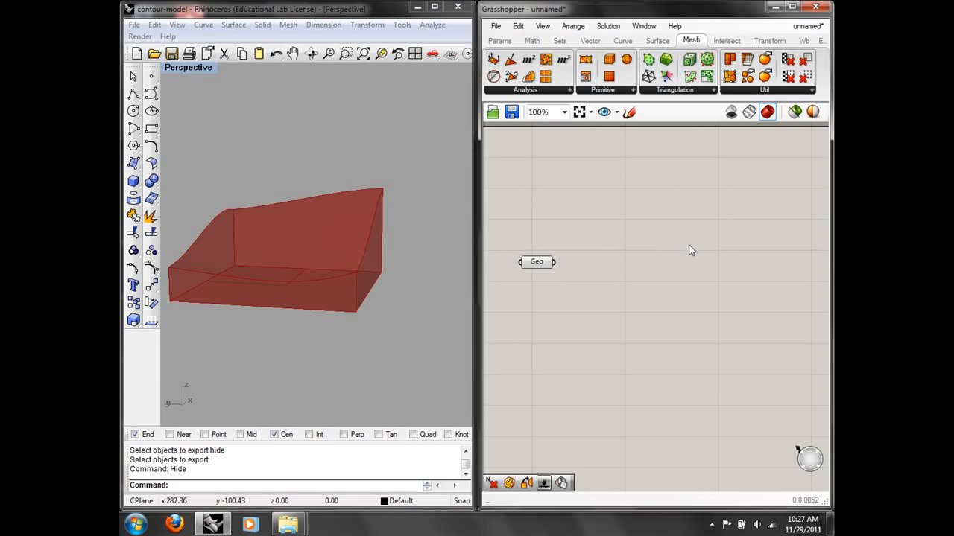
# Find the Contour component among the mathematical intersection tools and place it beside the Geometry parameter
pyautogui.click(656, 41)
pyautogui.click(617, 42)
pyautogui.click(590, 41)
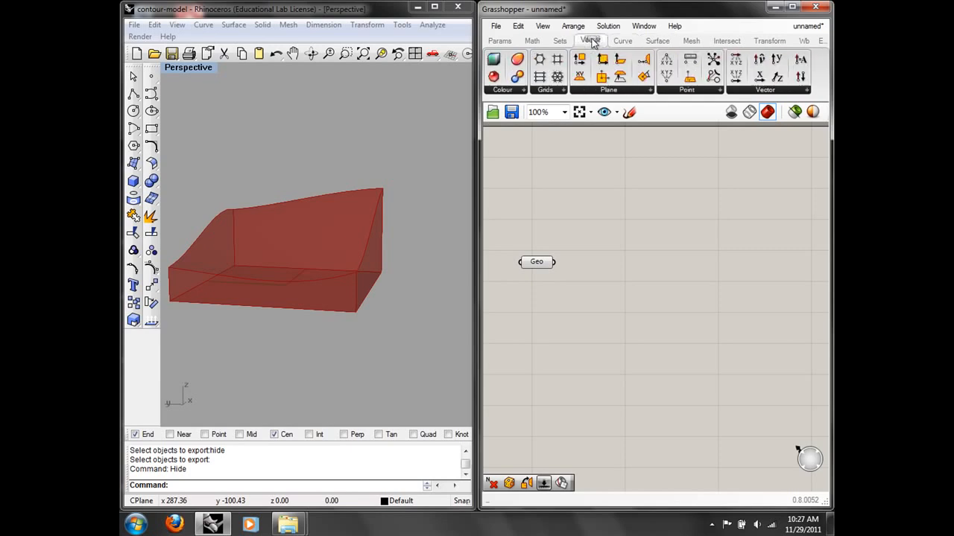
pyautogui.click(622, 41)
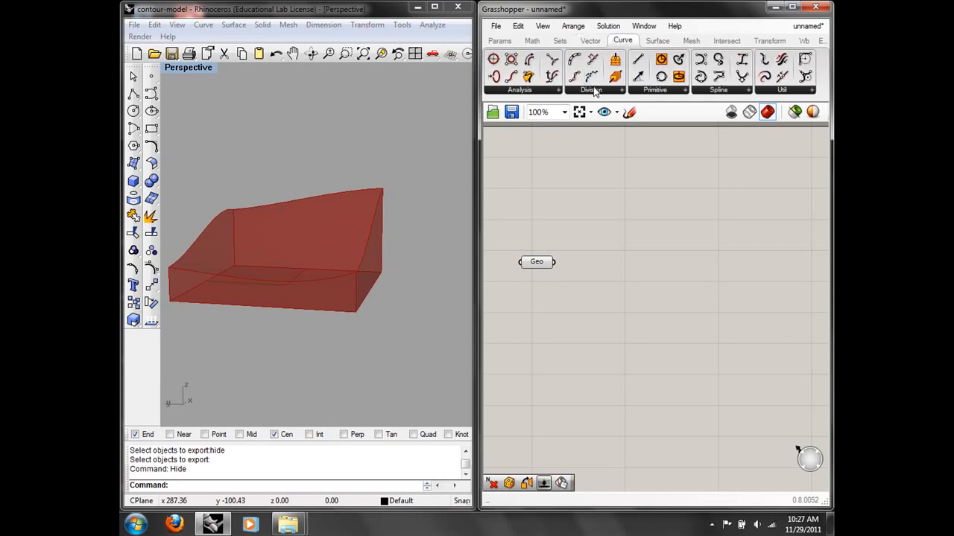
pyautogui.moveTo(550, 91)
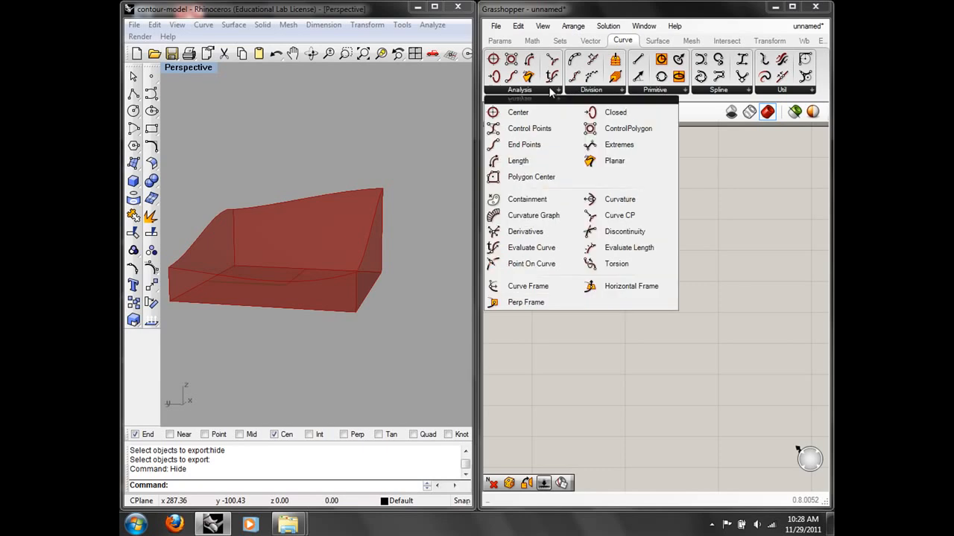
pyautogui.click(657, 41)
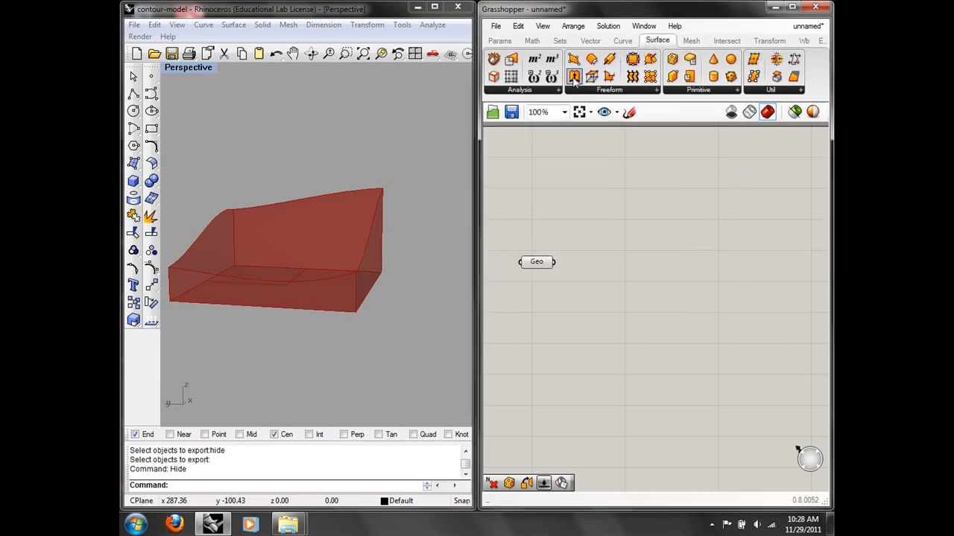
pyautogui.moveTo(550, 90)
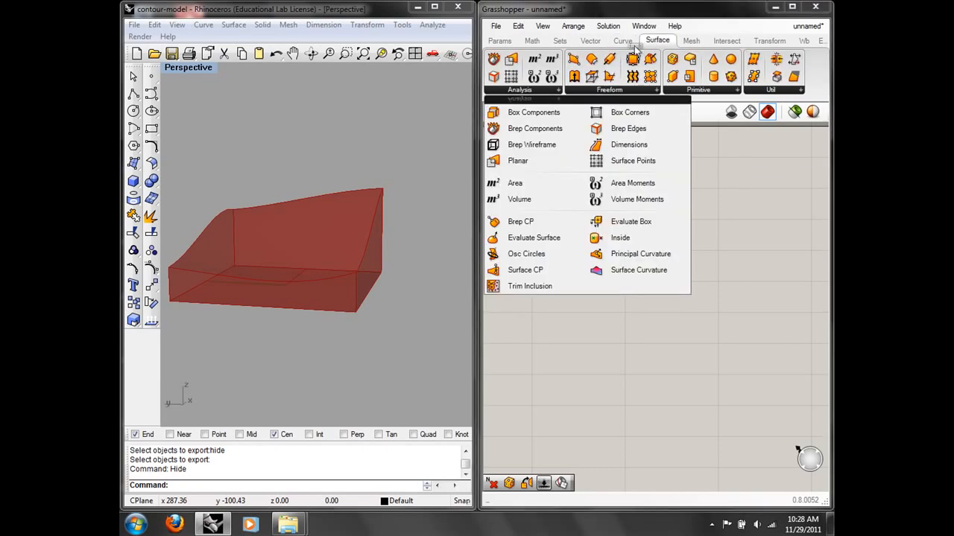
pyautogui.click(721, 41)
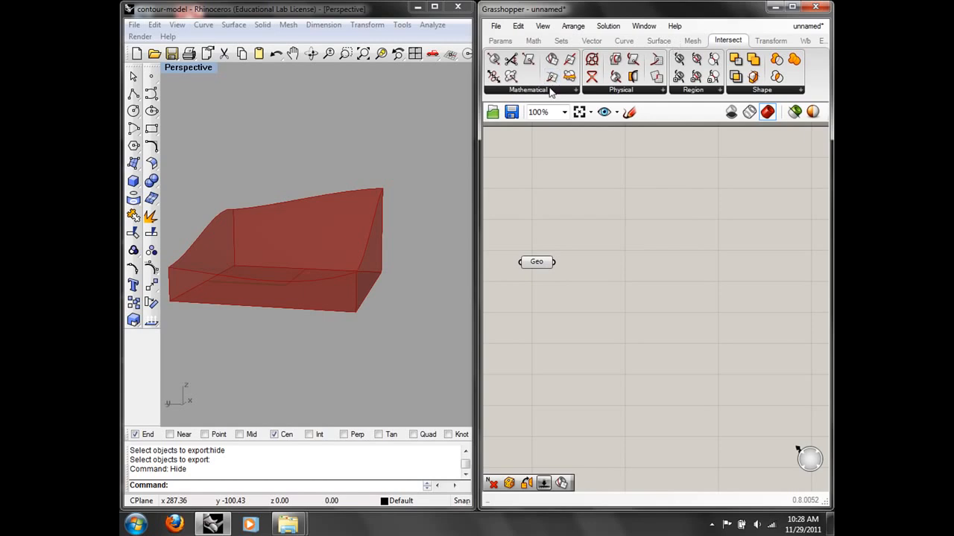
pyautogui.moveTo(553, 90)
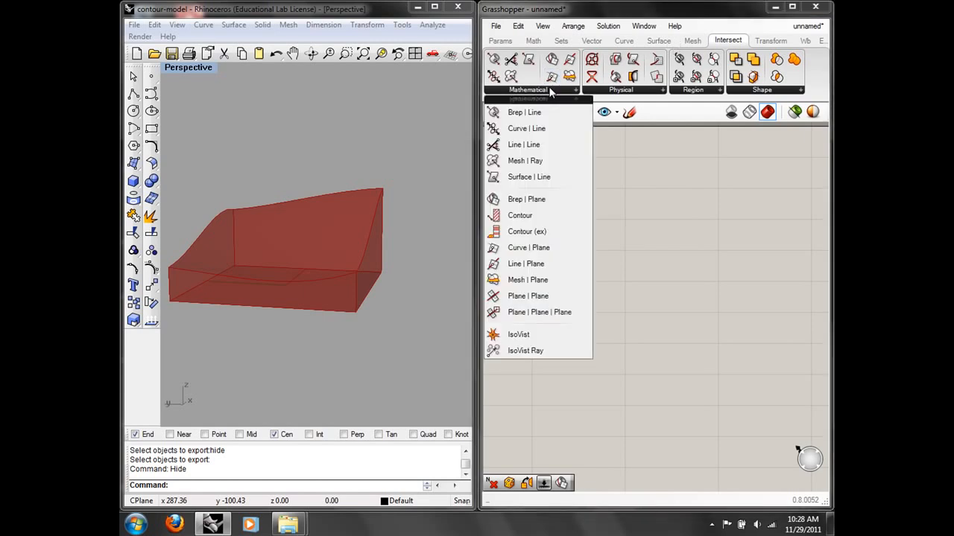
pyautogui.click(536, 216)
pyautogui.click(633, 247)
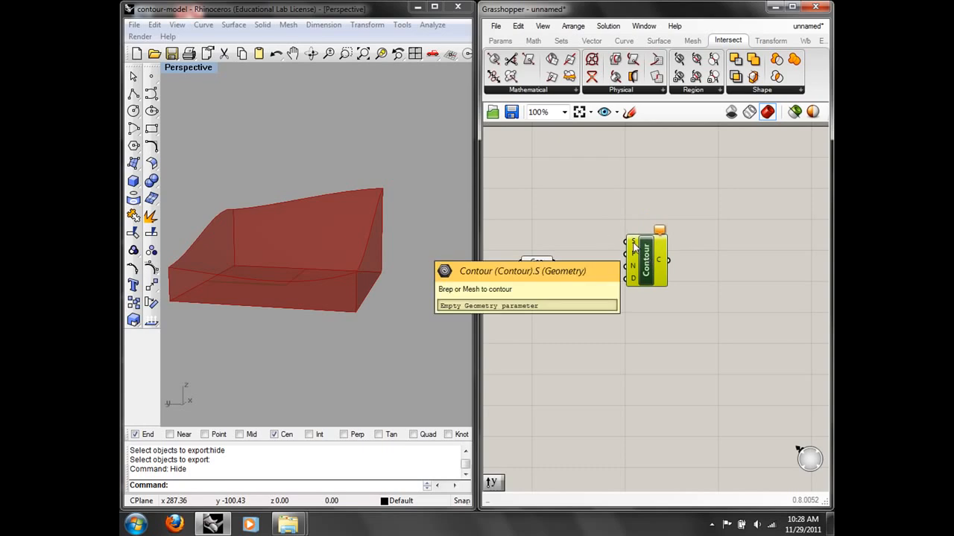
# Connect the Geometry parameter to the Contour component's S input and shift the component slightly away from it
pyautogui.click(585, 242)
pyautogui.moveTo(555, 262); pyautogui.dragTo(624, 247)
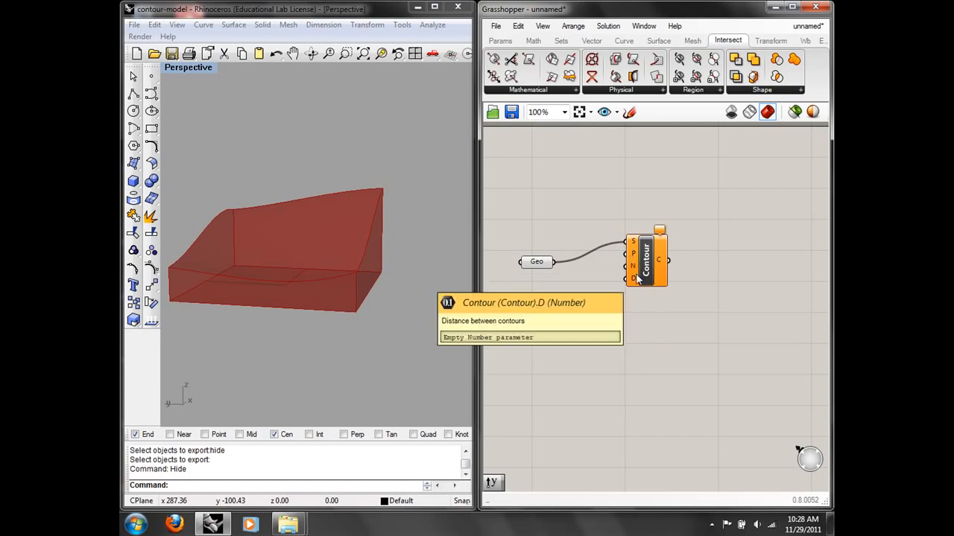
pyautogui.moveTo(636, 278); pyautogui.dragTo(655, 286)
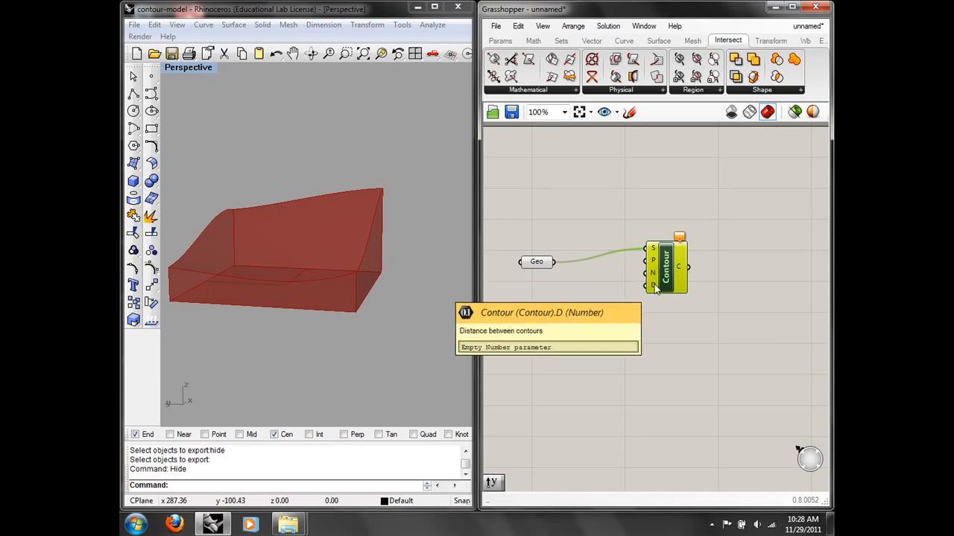
# Add a Number Slider to the canvas below the Geometry parameter
pyautogui.doubleClick(574, 328)
pyautogui.write('numb')
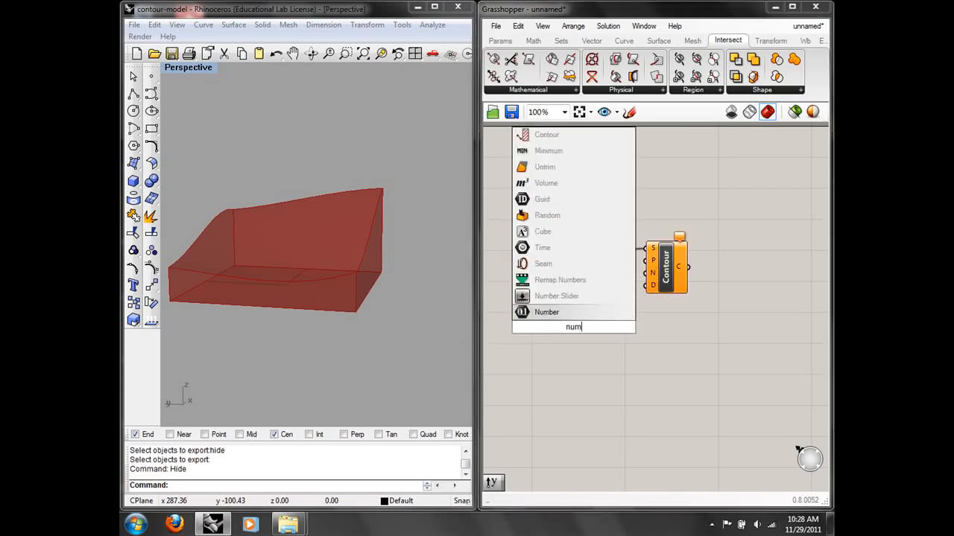
pyautogui.click(564, 296)
pyautogui.moveTo(595, 330); pyautogui.dragTo(578, 334)
# Set the new slider's maximum to 50 and its accuracy to 2 digits
pyautogui.rightClick(577, 334)
pyautogui.click(632, 417)
pyautogui.doubleClick(660, 414)
pyautogui.write('50')
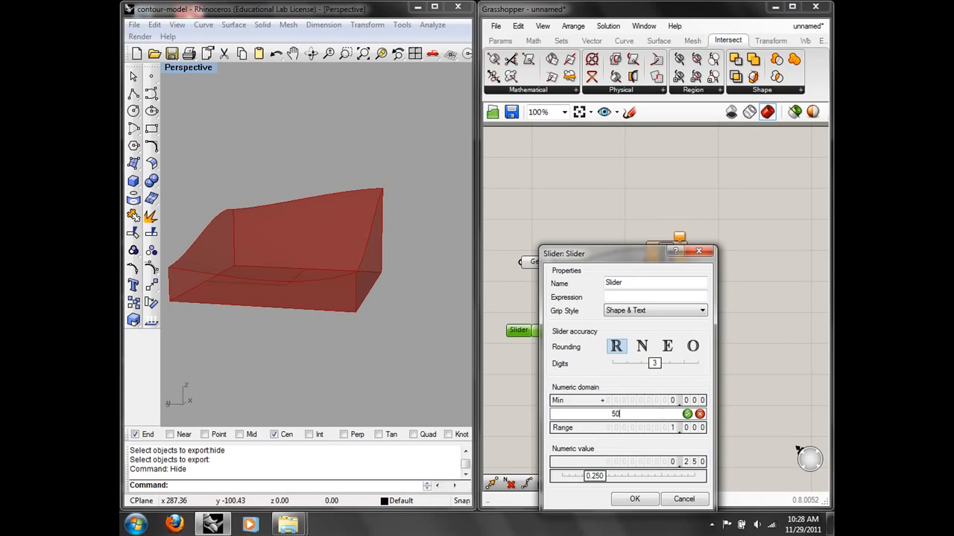
pyautogui.moveTo(653, 364); pyautogui.dragTo(639, 363)
pyautogui.click(655, 498)
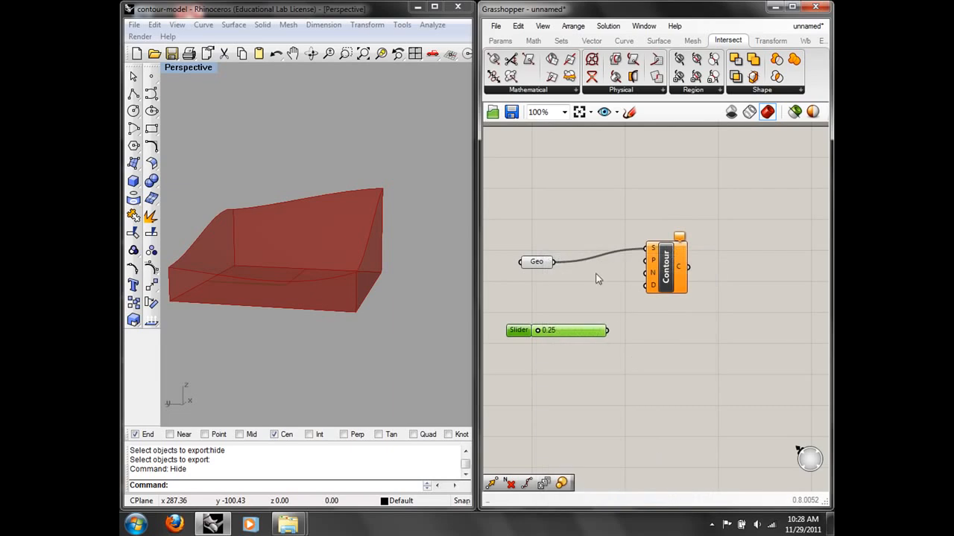
# Connect the slider to the Contour component's D input and set the distance between contours to 13.75
pyautogui.moveTo(607, 330); pyautogui.dragTo(645, 285)
pyautogui.moveTo(539, 331)
pyautogui.mouseDown()
pyautogui.moveTo(565, 331)
pyautogui.moveTo(556, 331)
pyautogui.mouseUp()
pyautogui.click(617, 282)
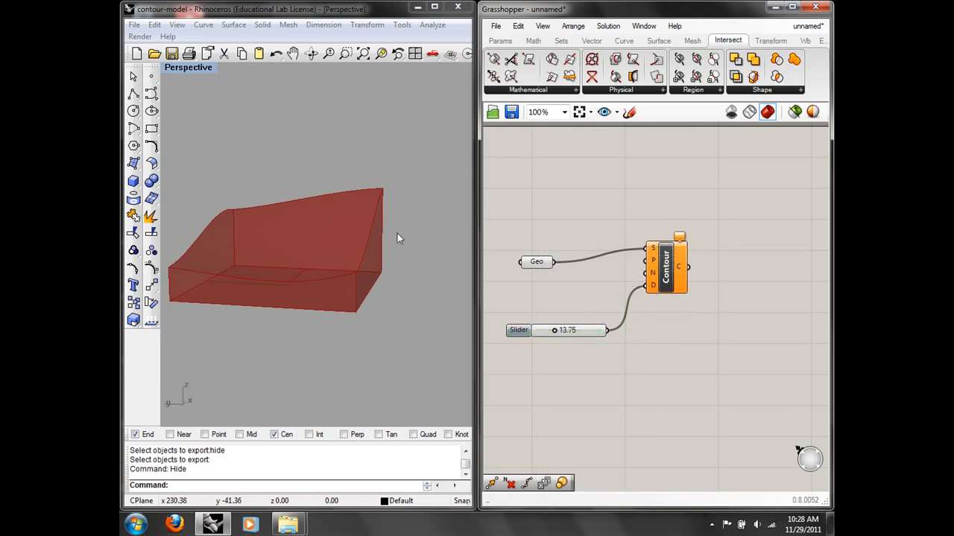
# Show the hidden solid and place a point object at its base corner beneath the tallest vertical edge
pyautogui.click(152, 76)
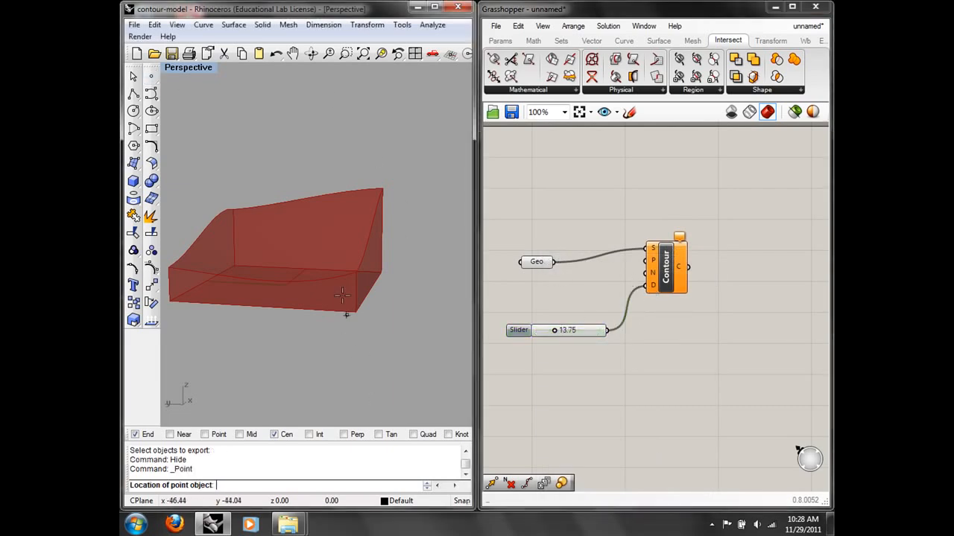
pyautogui.press('Escape')
pyautogui.write('Show')
pyautogui.press('Return')
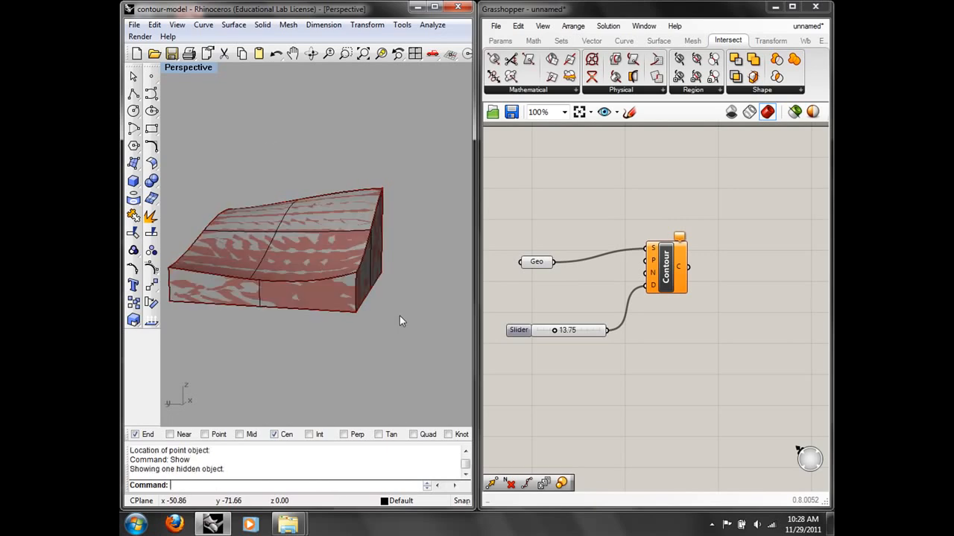
pyautogui.click(152, 76)
pyautogui.moveTo(283, 165); pyautogui.dragTo(397, 275, button='right')
pyautogui.click(415, 281)
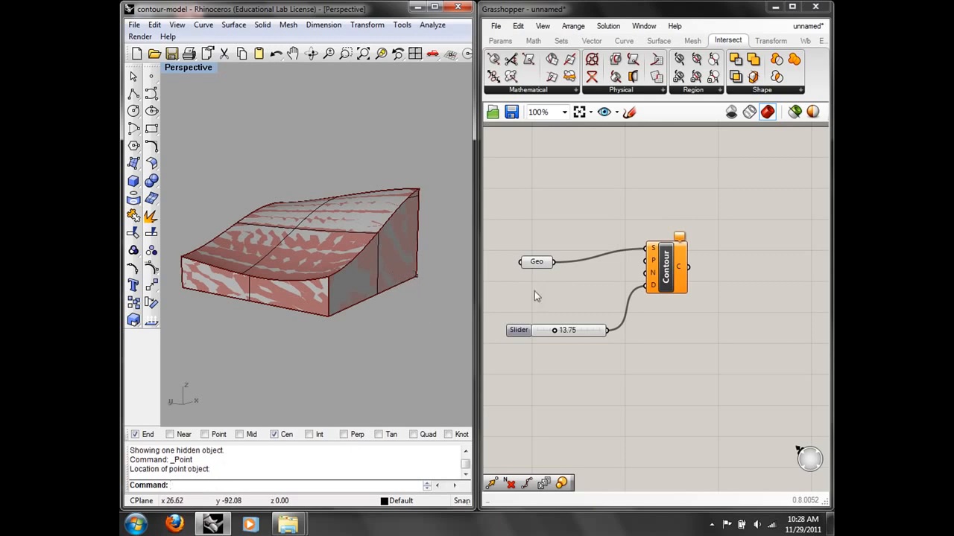
# Add a Point parameter below the Geometry parameter and reference the solid's base corner point in it
pyautogui.doubleClick(576, 288)
pyautogui.write('point')
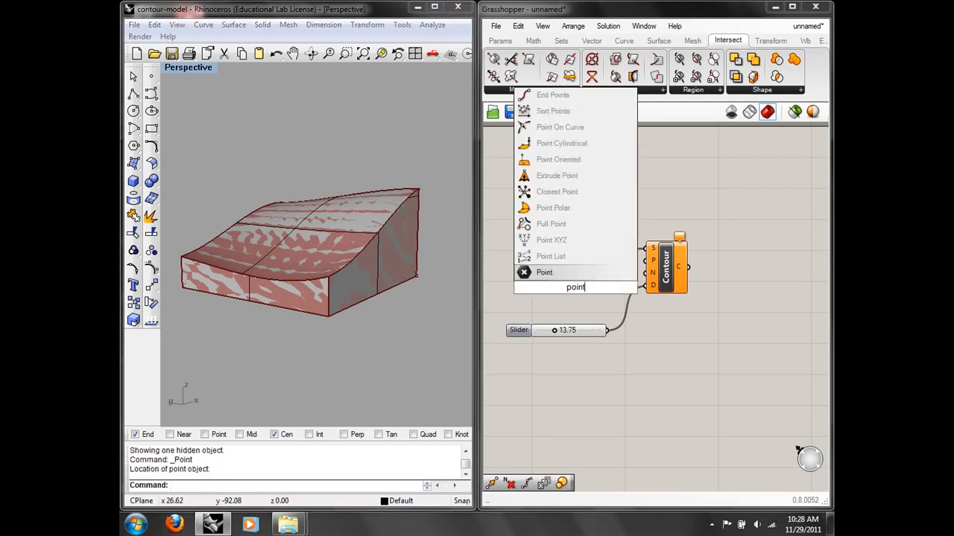
pyautogui.click(561, 274)
pyautogui.moveTo(569, 289); pyautogui.dragTo(534, 293)
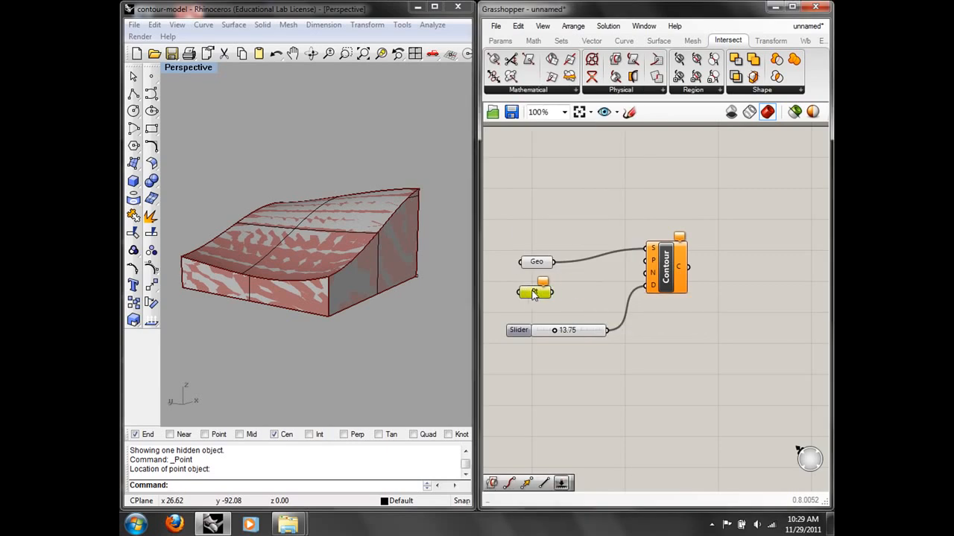
pyautogui.rightClick(532, 293)
pyautogui.click(588, 397)
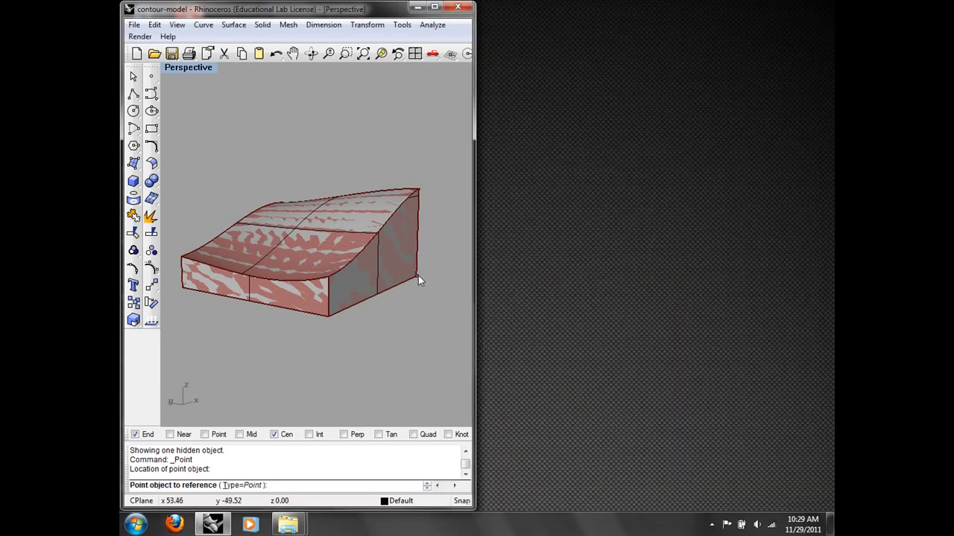
pyautogui.click(417, 276)
# Connect the Point parameter to the Contour component's P input and hide the solid in Rhino
pyautogui.moveTo(552, 291); pyautogui.dragTo(646, 261)
pyautogui.moveTo(441, 243); pyautogui.dragTo(387, 202, button='right')
pyautogui.click(381, 238)
pyautogui.write('Hide')
pyautogui.press('Return')
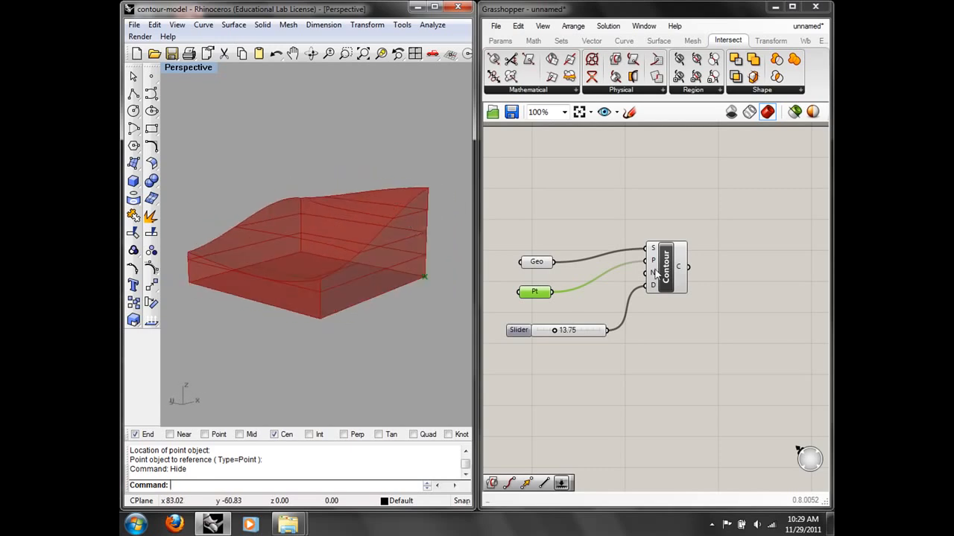
pyautogui.moveTo(571, 335)
pyautogui.mouseDown()
pyautogui.moveTo(574, 401)
pyautogui.moveTo(576, 340)
pyautogui.mouseUp()
pyautogui.hotkey('ctrl', 'c')
pyautogui.hotkey('ctrl', 'v')
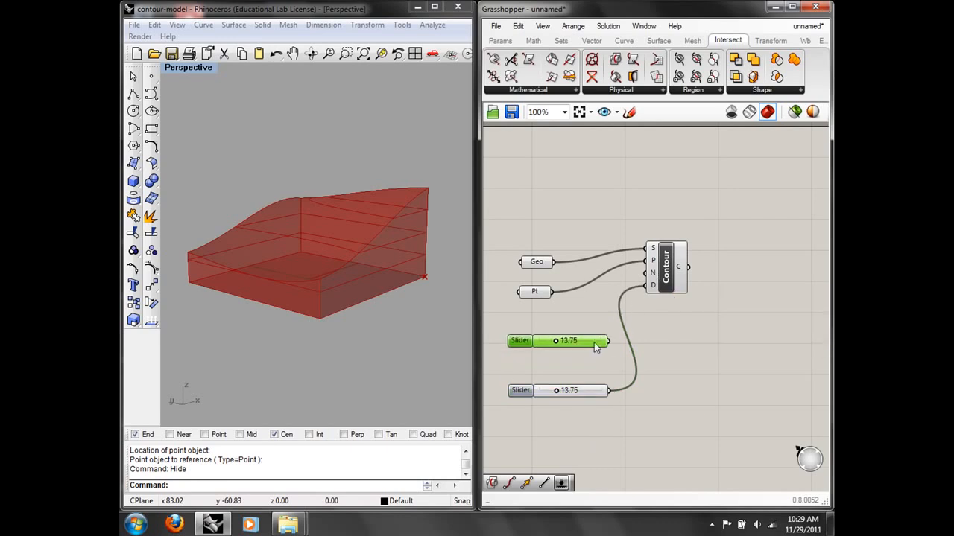
pyautogui.click(517, 26)
pyautogui.click(536, 158)
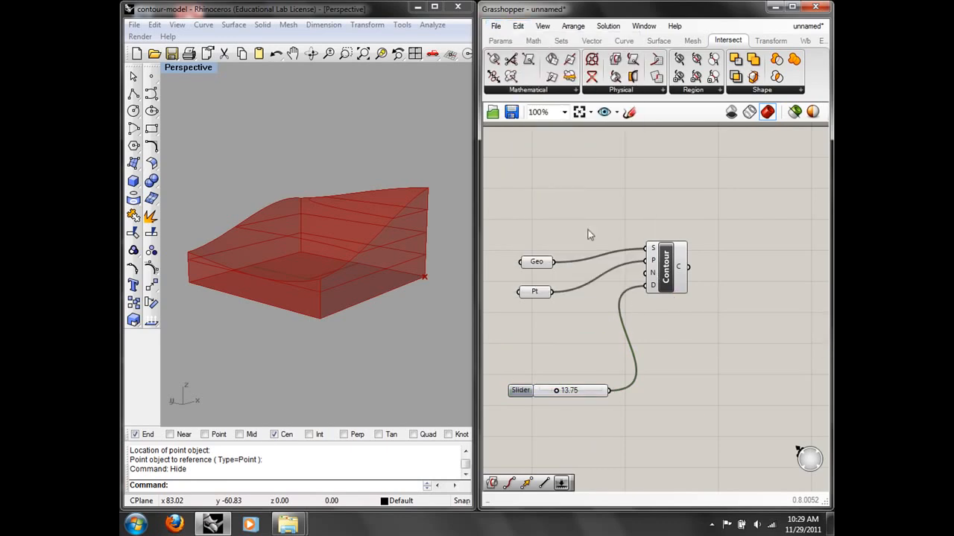
# Set the contour distance slider to 5.75 and turn off the Geometry parameter's preview
pyautogui.moveTo(559, 390)
pyautogui.mouseDown()
pyautogui.moveTo(571, 391)
pyautogui.moveTo(549, 391)
pyautogui.mouseUp()
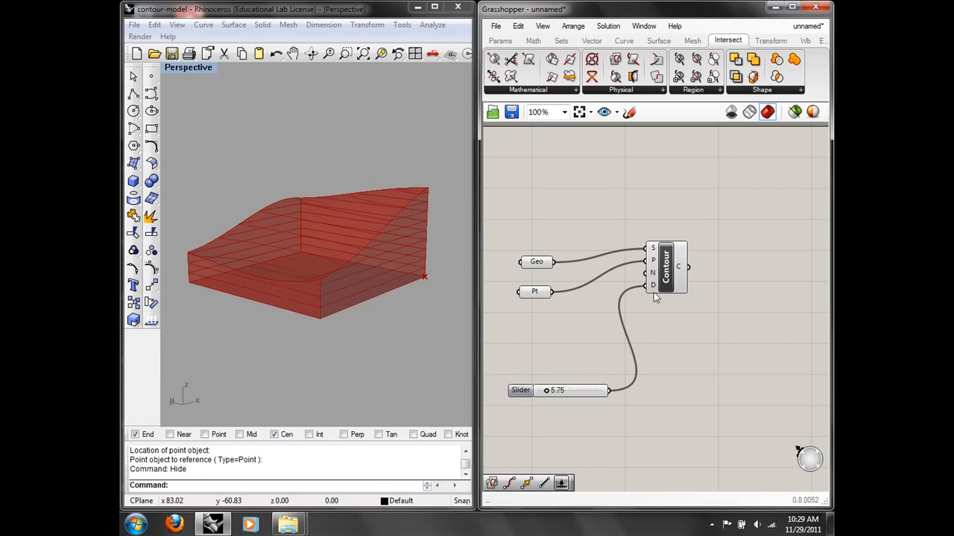
pyautogui.moveTo(679, 269)
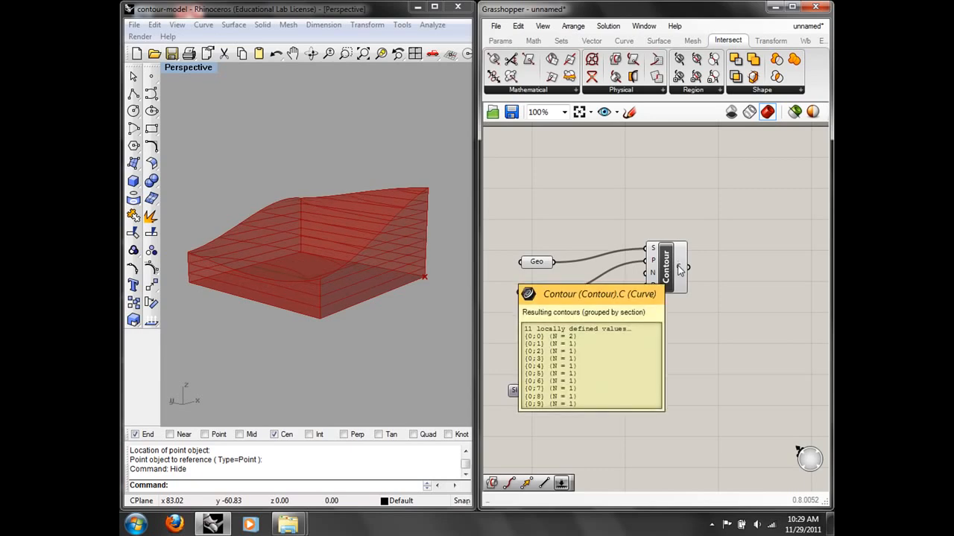
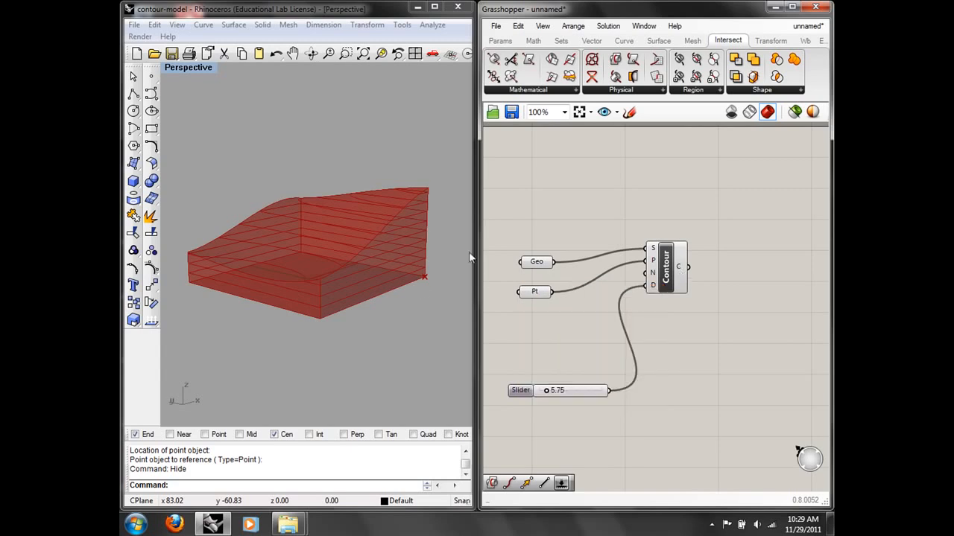
pyautogui.click(533, 265)
pyautogui.rightClick(532, 267)
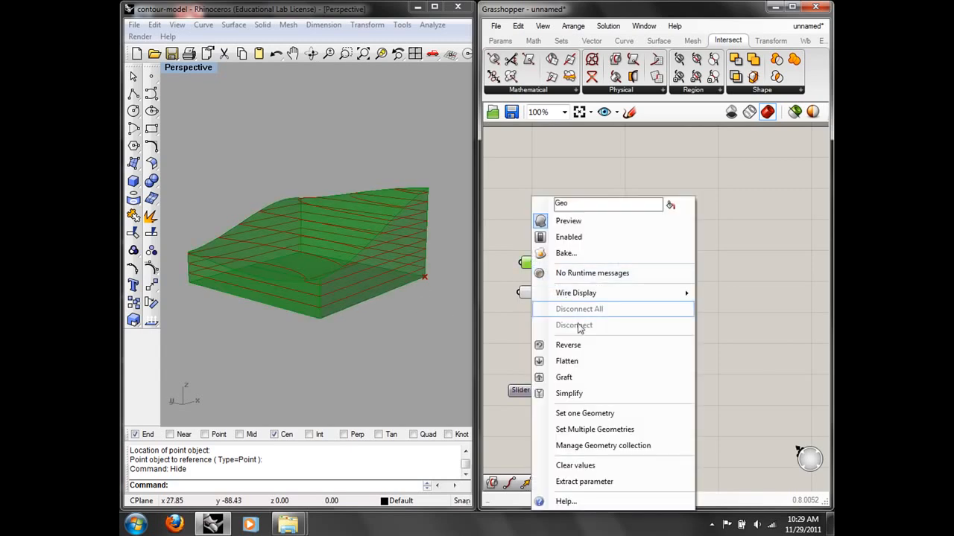
pyautogui.click(611, 227)
pyautogui.moveTo(366, 232)
pyautogui.mouseDown(button='right')
pyautogui.moveTo(432, 307)
pyautogui.moveTo(419, 336)
pyautogui.moveTo(335, 222)
pyautogui.moveTo(350, 224)
pyautogui.mouseUp(button='right')
# Add an Area component and connect the Contour component's C output to its G input
pyautogui.moveTo(731, 279); pyautogui.dragTo(652, 268, button='right')
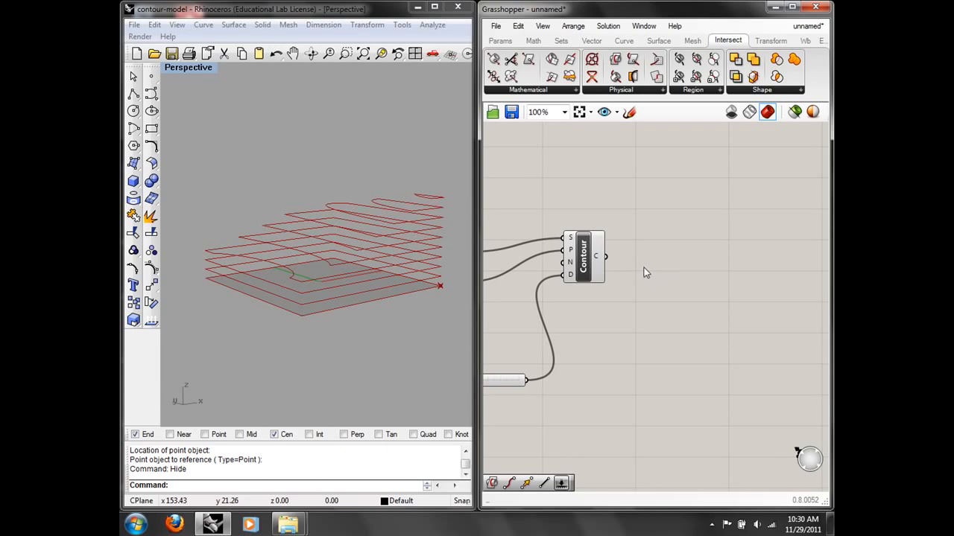
pyautogui.doubleClick(643, 268)
pyautogui.moveTo(745, 345); pyautogui.dragTo(703, 322, button='right')
pyautogui.doubleClick(676, 304)
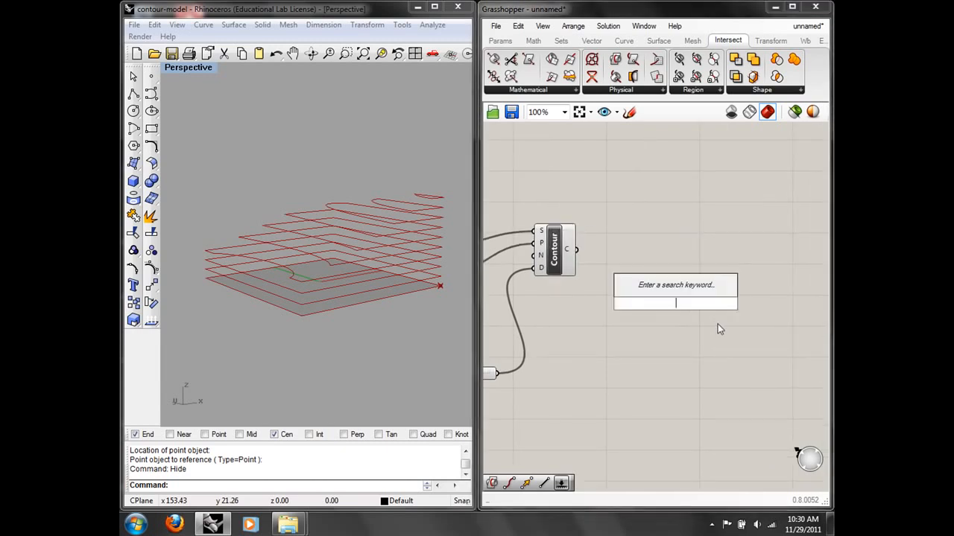
pyautogui.write('are')
pyautogui.click(673, 289)
pyautogui.moveTo(576, 249); pyautogui.dragTo(655, 304)
pyautogui.moveTo(309, 250); pyautogui.dragTo(299, 272, button='right')
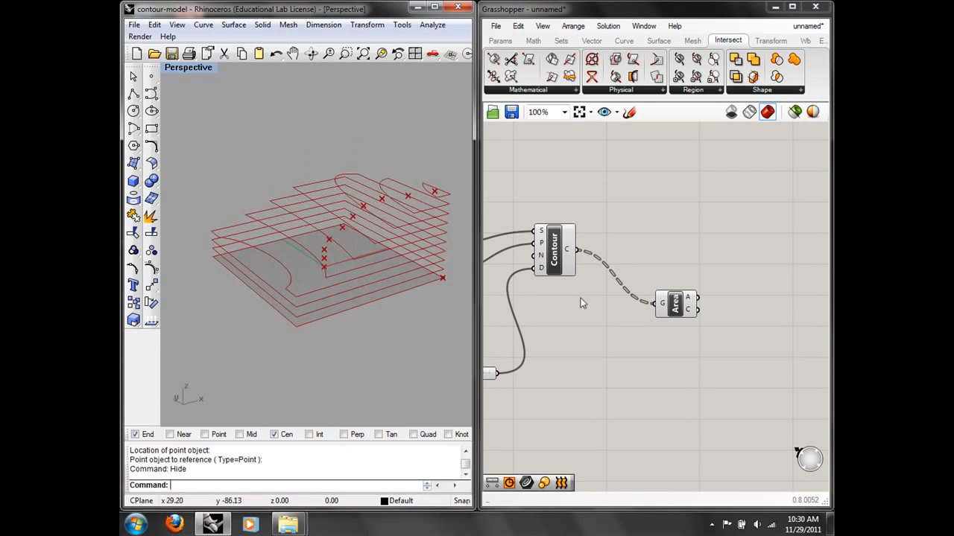
# Delete the Area component from the canvas
pyautogui.click(672, 311)
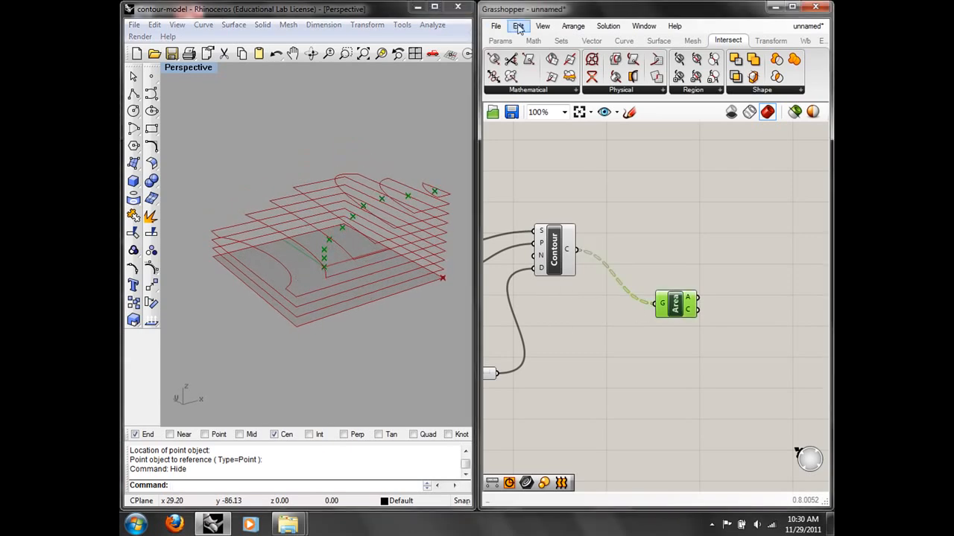
pyautogui.click(518, 26)
pyautogui.click(544, 158)
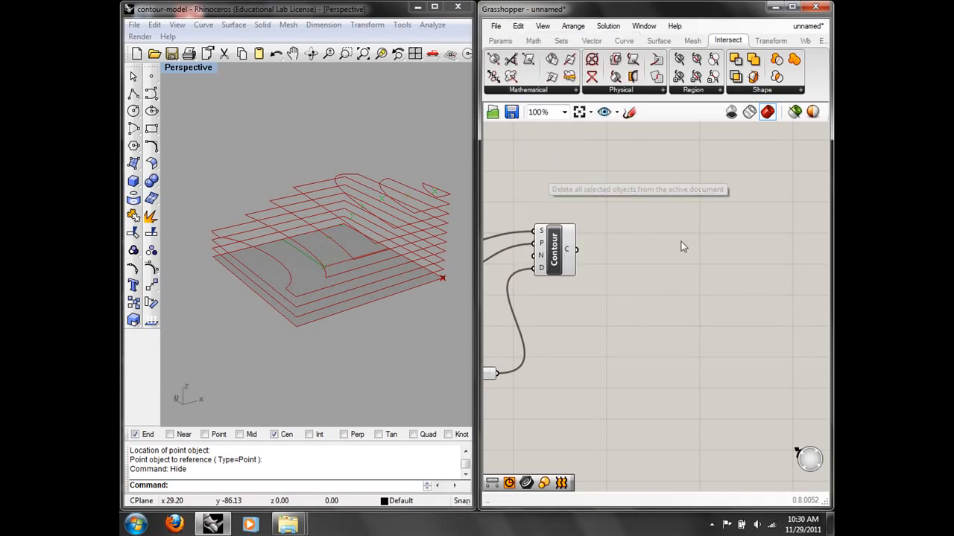
# Add an Orient component beyond the Contour component and connect the C output to its G input
pyautogui.doubleClick(648, 275)
pyautogui.write('ore')
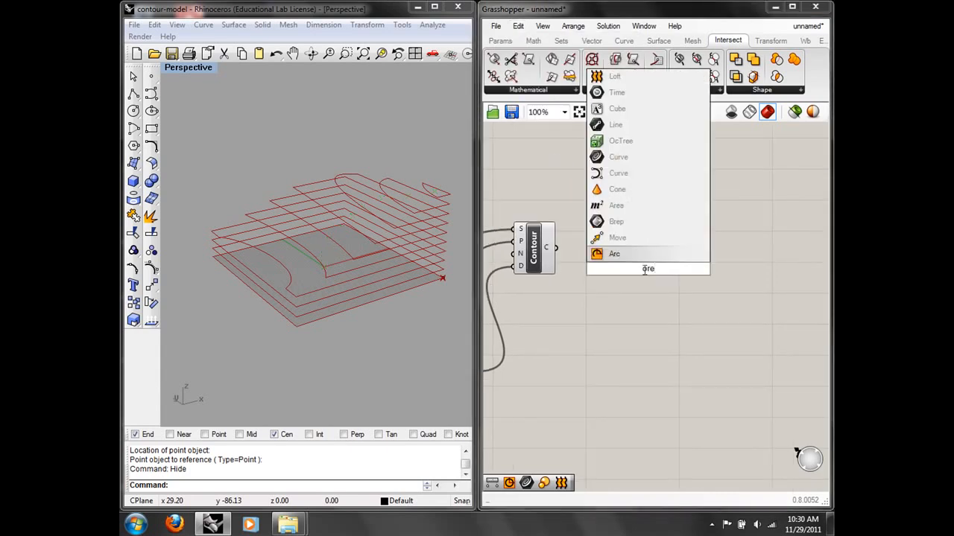
pyautogui.press('BackSpace')
pyautogui.write('ie')
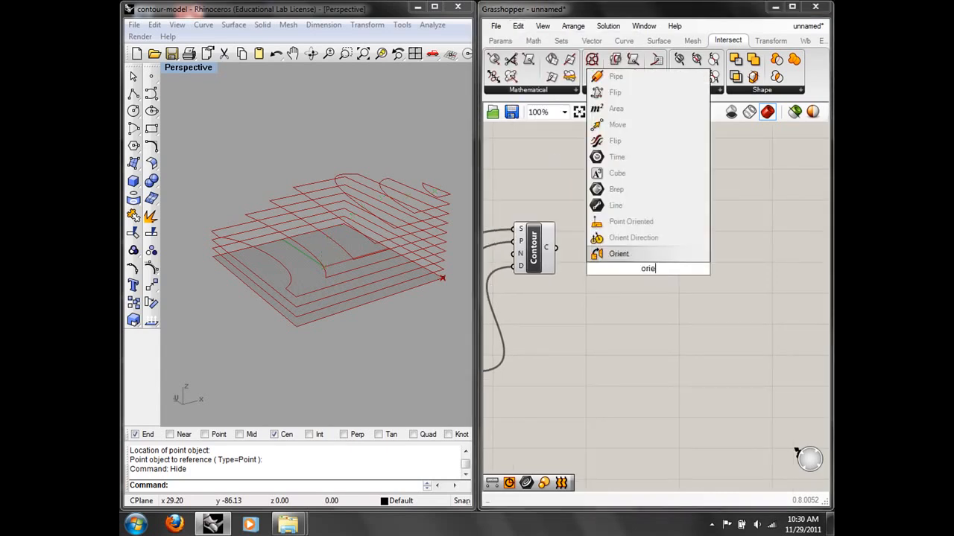
pyautogui.press('Return')
pyautogui.moveTo(640, 270); pyautogui.dragTo(708, 273)
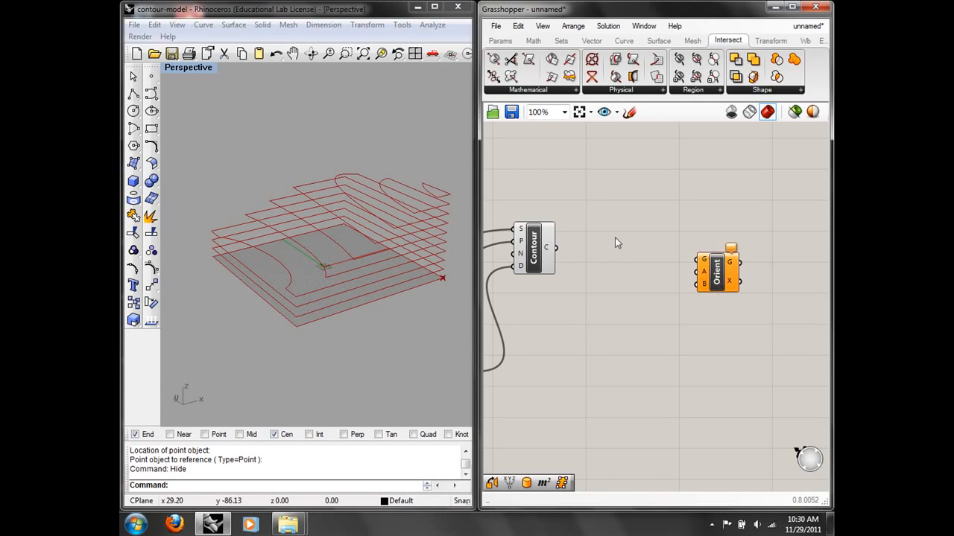
pyautogui.moveTo(548, 250); pyautogui.dragTo(701, 259)
pyautogui.moveTo(706, 274)
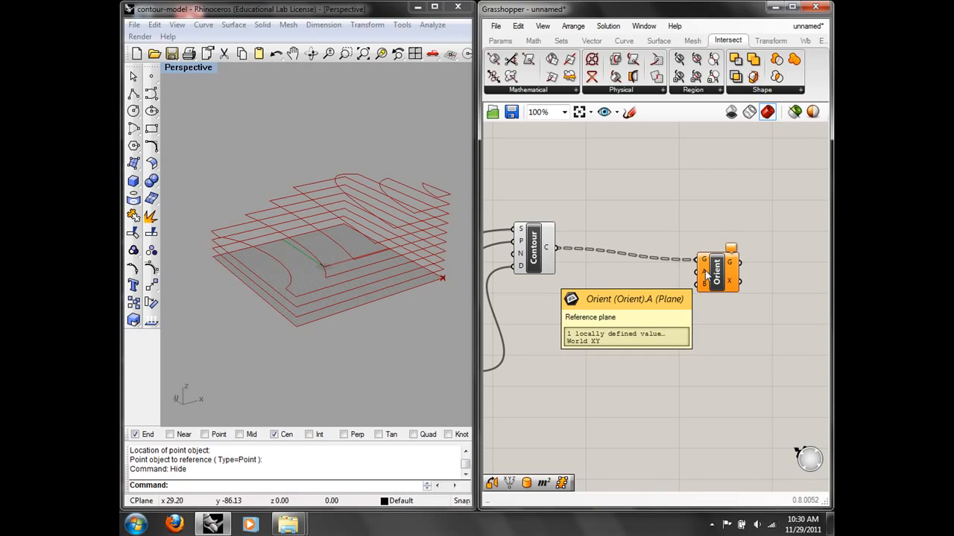
pyautogui.moveTo(365, 299); pyautogui.dragTo(308, 358, button='right')
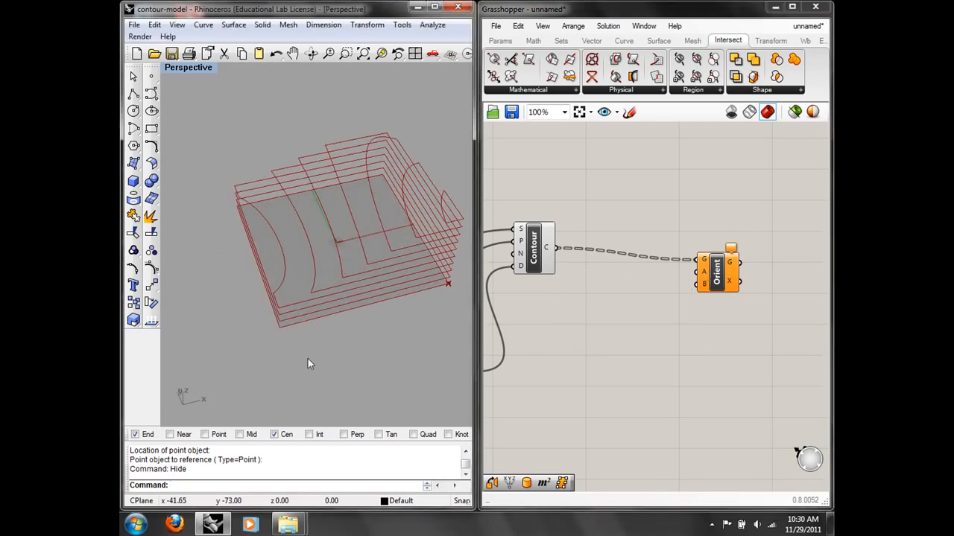
pyautogui.moveTo(349, 271); pyautogui.dragTo(370, 240, button='right')
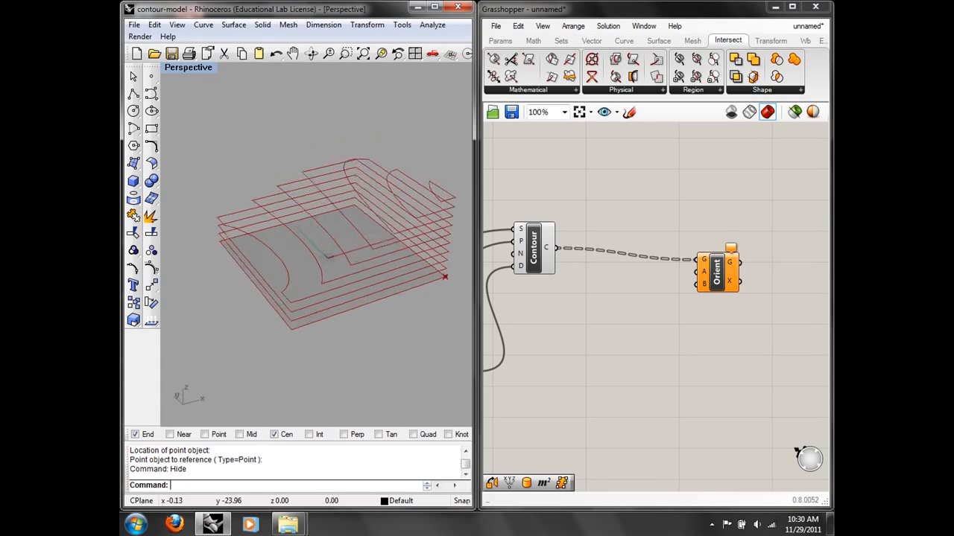
pyautogui.scroll(10, 331, 259)
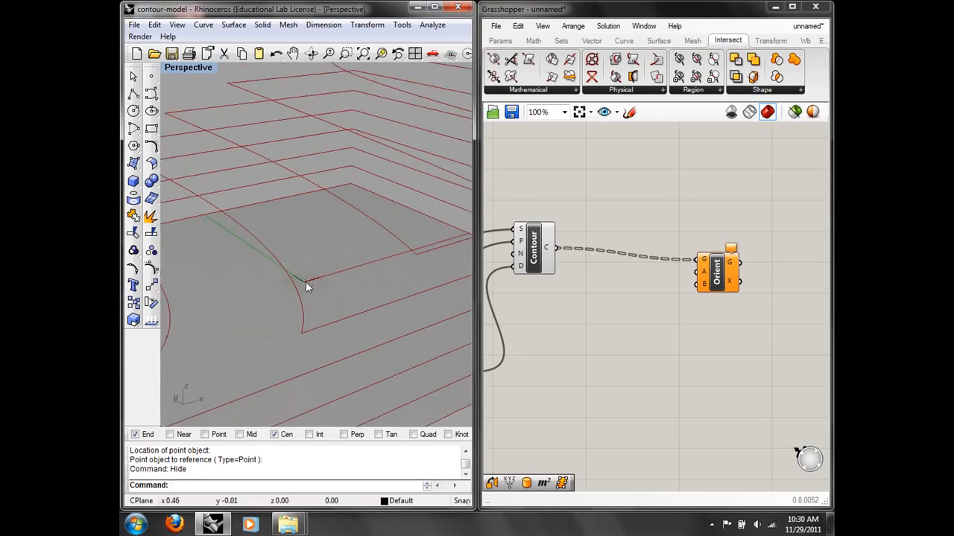
pyautogui.scroll(-5, 305, 283)
pyautogui.moveTo(304, 288); pyautogui.dragTo(260, 358, button='right')
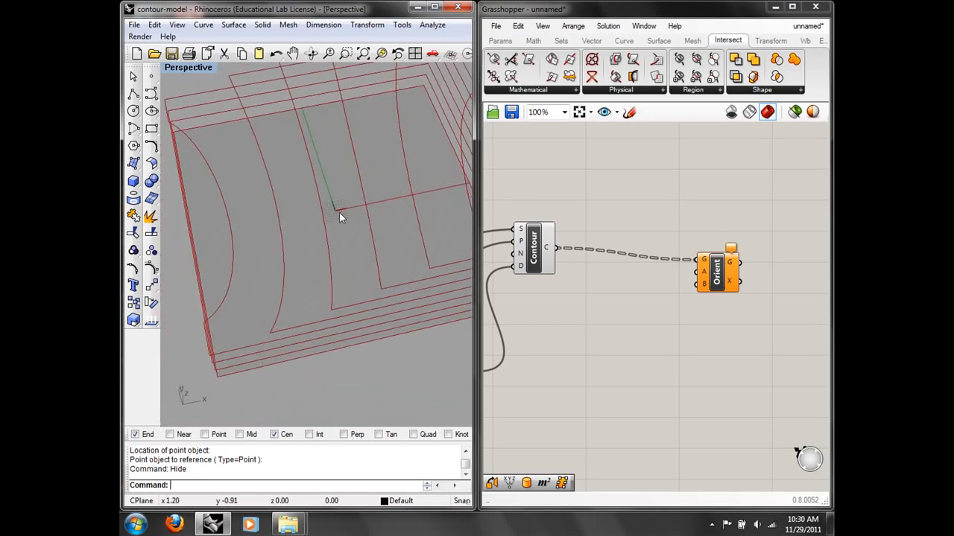
# Add an XY Plane component to the canvas below the Contour and Orient components
pyautogui.moveTo(641, 383); pyautogui.dragTo(651, 337, button='right')
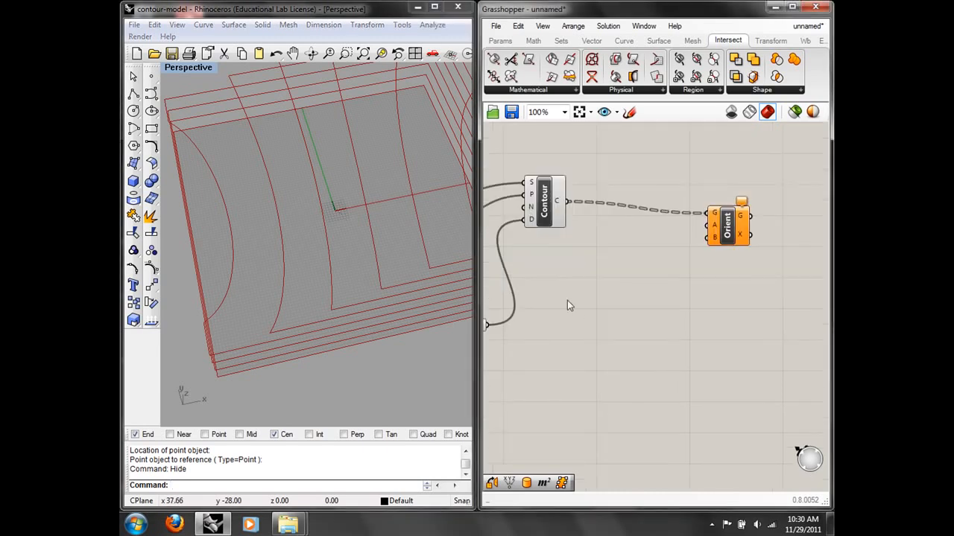
pyautogui.doubleClick(567, 300)
pyautogui.click(672, 135)
pyautogui.doubleClick(608, 296)
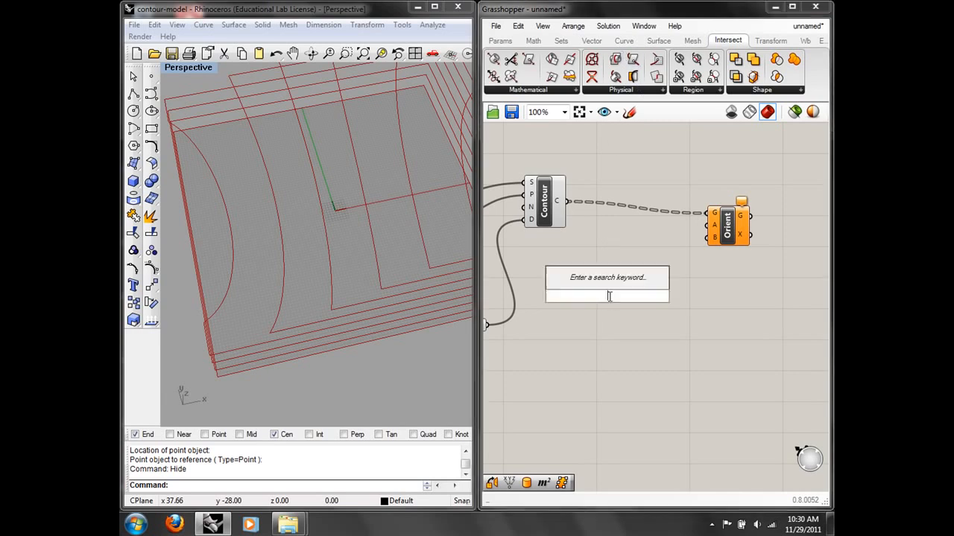
pyautogui.write('pl')
pyautogui.press('BackSpace')
pyautogui.press('BackSpace')
pyautogui.write('xy')
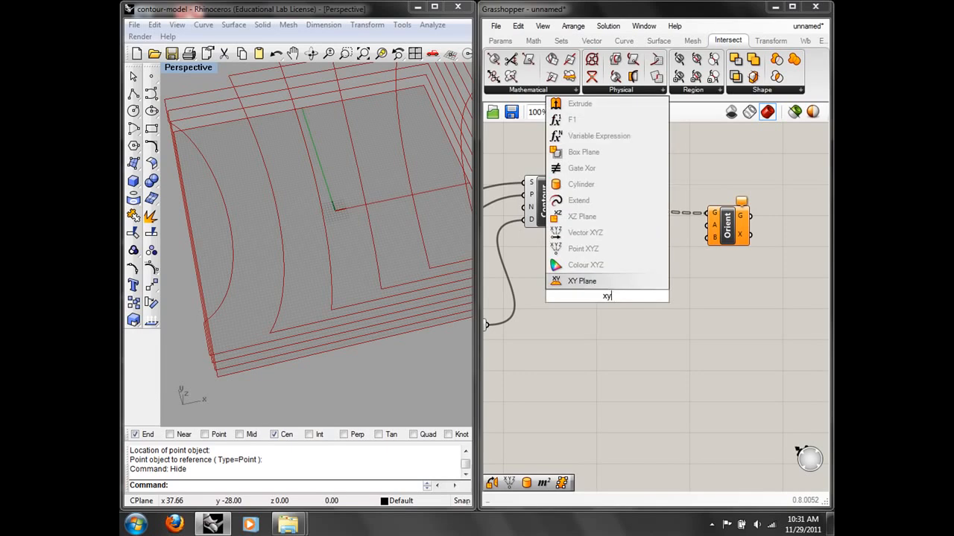
pyautogui.click(587, 285)
pyautogui.moveTo(361, 303); pyautogui.dragTo(410, 200, button='right')
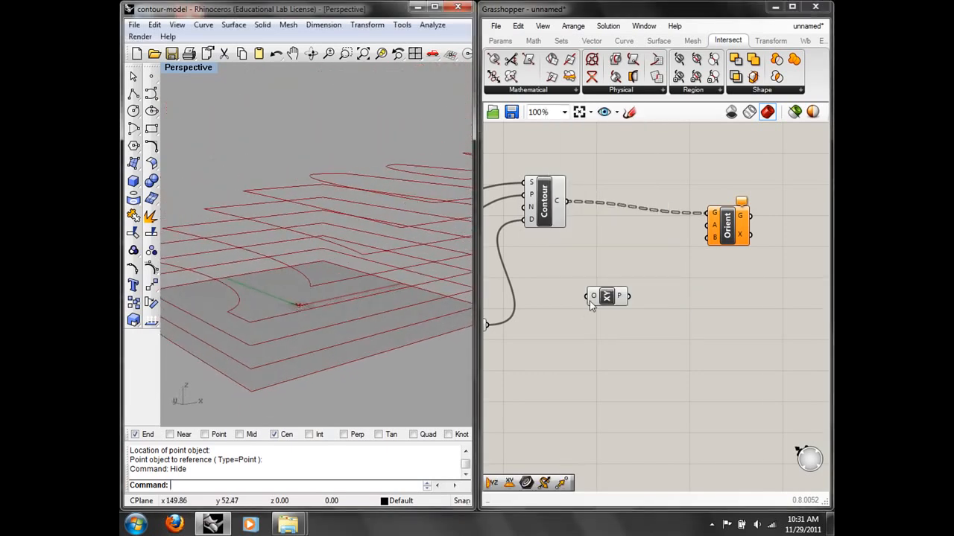
pyautogui.moveTo(589, 301); pyautogui.dragTo(636, 343)
# Add a Move component below Orient and connect the XY Plane's P output to its G input
pyautogui.doubleClick(575, 336)
pyautogui.write('s')
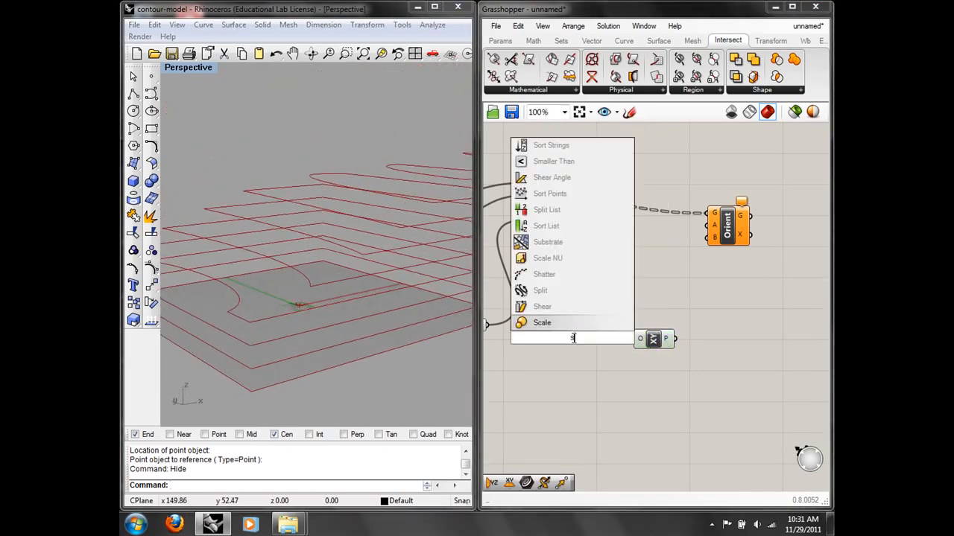
pyautogui.press('BackSpace')
pyautogui.write('mov')
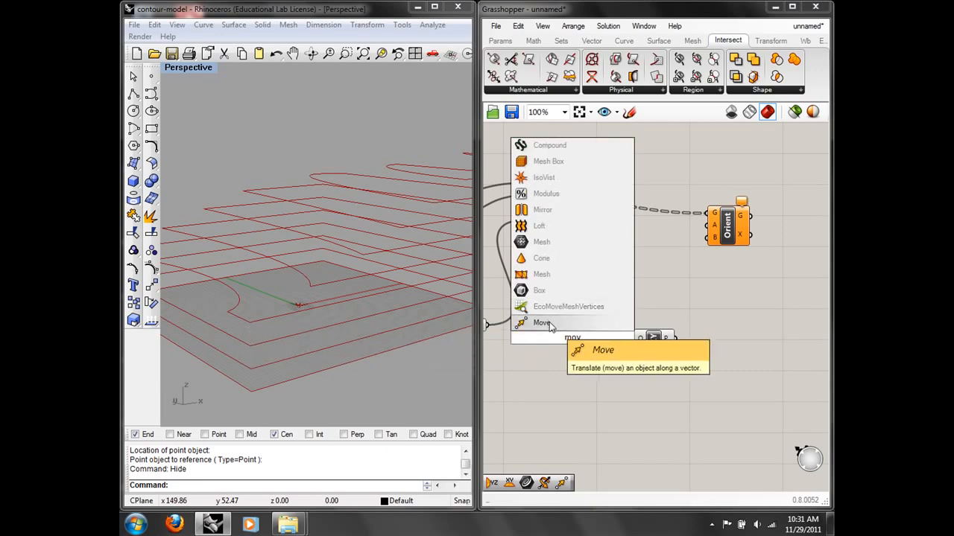
pyautogui.click(541, 323)
pyautogui.moveTo(572, 338); pyautogui.dragTo(723, 316)
pyautogui.click(652, 339)
pyautogui.moveTo(655, 341); pyautogui.dragTo(702, 307)
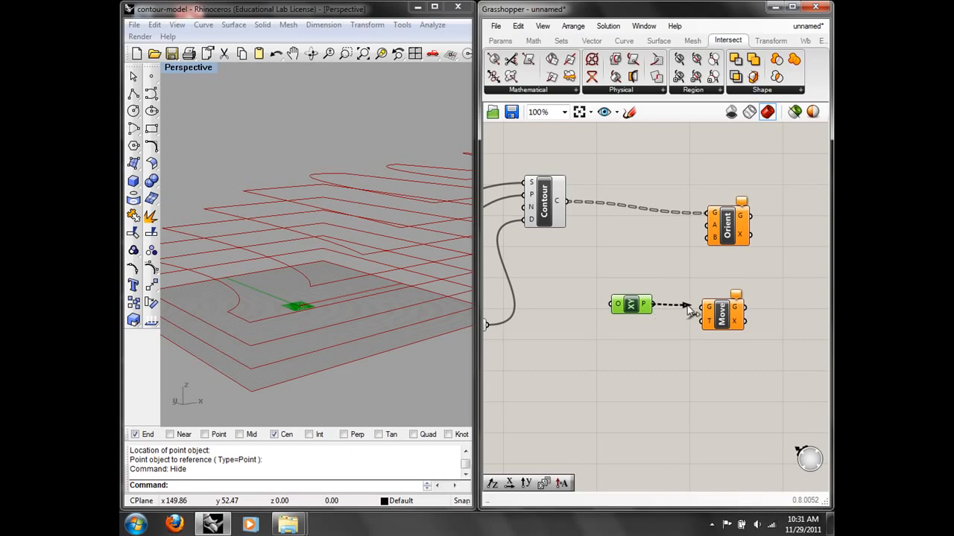
# Add a Unit Z component below the XY Plane and connect its V output to Move's T input
pyautogui.doubleClick(659, 367)
pyautogui.write('z')
pyautogui.click(656, 357)
pyautogui.moveTo(663, 372); pyautogui.dragTo(642, 376)
pyautogui.moveTo(701, 330); pyautogui.dragTo(701, 328)
# Add a Series component to the canvas between the distance slider and the Unit Z component
pyautogui.moveTo(376, 352); pyautogui.dragTo(417, 320, button='right')
pyautogui.moveTo(539, 385); pyautogui.dragTo(643, 347, button='right')
pyautogui.scroll(-1, 662, 345)
pyautogui.doubleClick(614, 350)
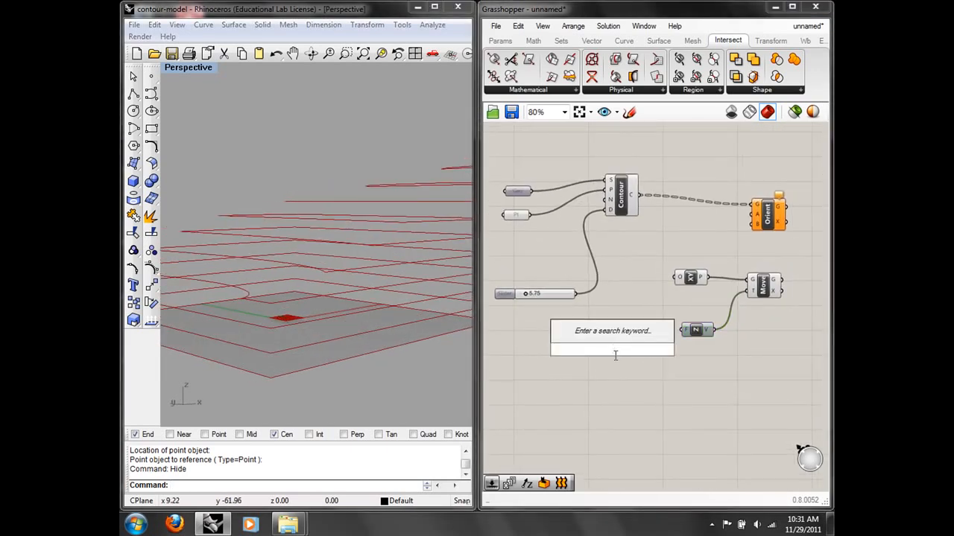
pyautogui.write('series')
pyautogui.press('Return')
pyautogui.scroll(2, 564, 303)
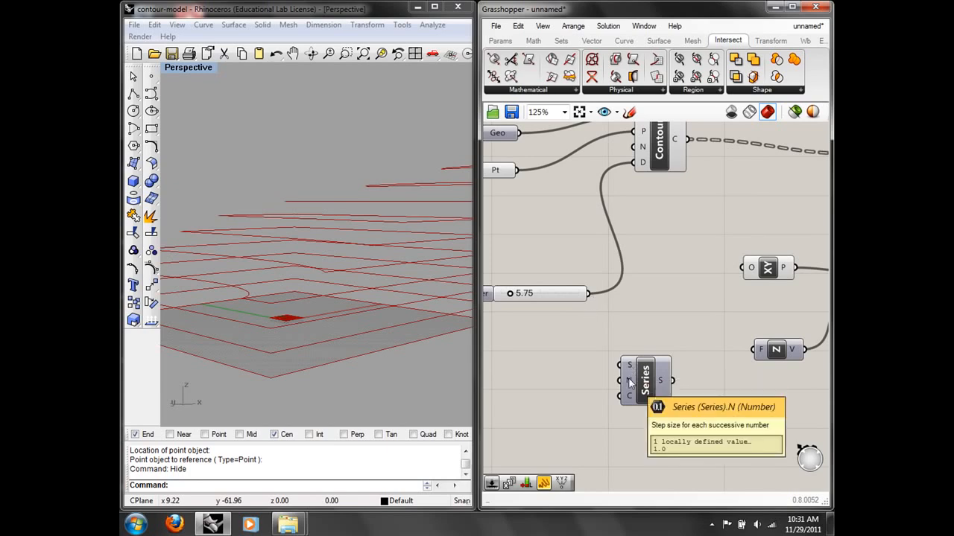
# Connect the distance slider to Series' N input, and feed its C input from a new List Length component reading Contour's C output
pyautogui.moveTo(589, 295); pyautogui.dragTo(623, 380)
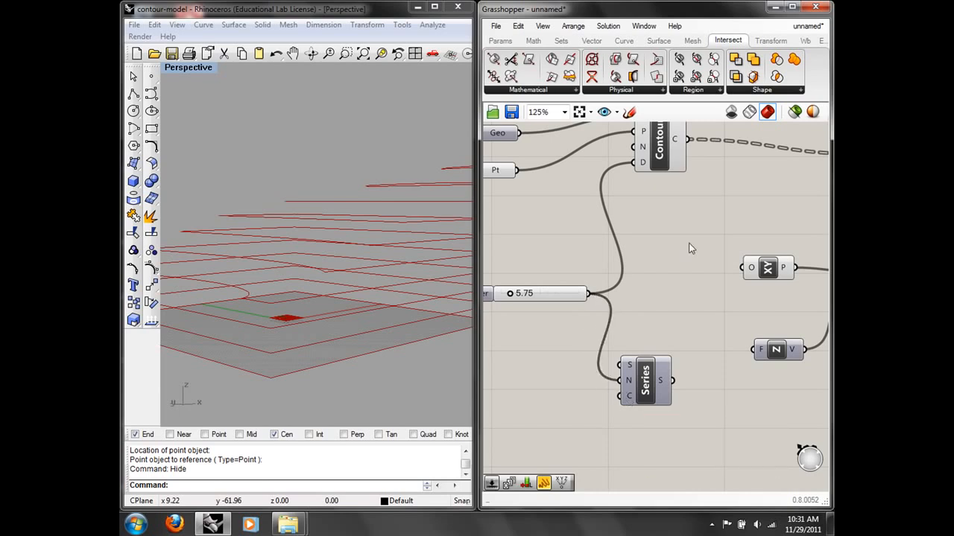
pyautogui.moveTo(687, 247); pyautogui.dragTo(669, 254, button='right')
pyautogui.doubleClick(668, 254)
pyautogui.write('list')
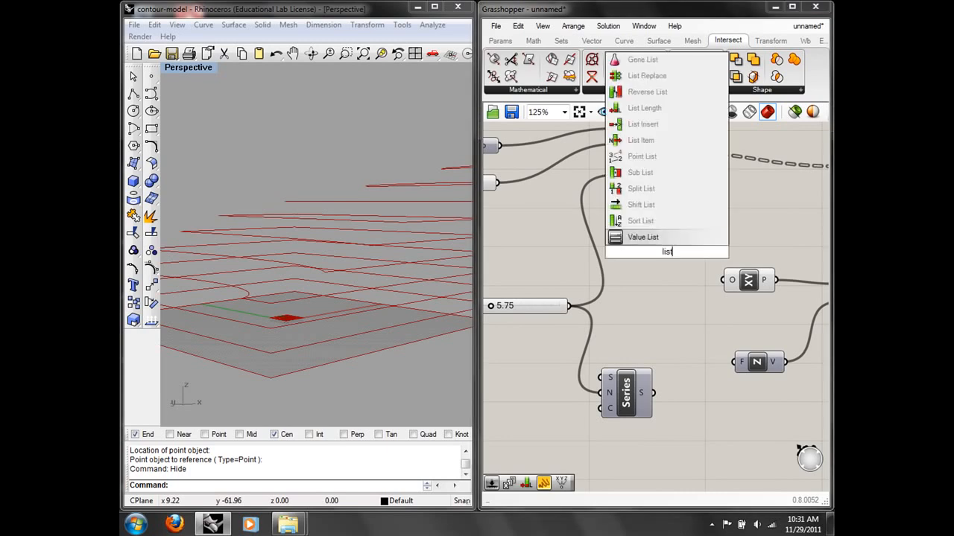
pyautogui.click(644, 108)
pyautogui.moveTo(671, 152); pyautogui.dragTo(666, 283)
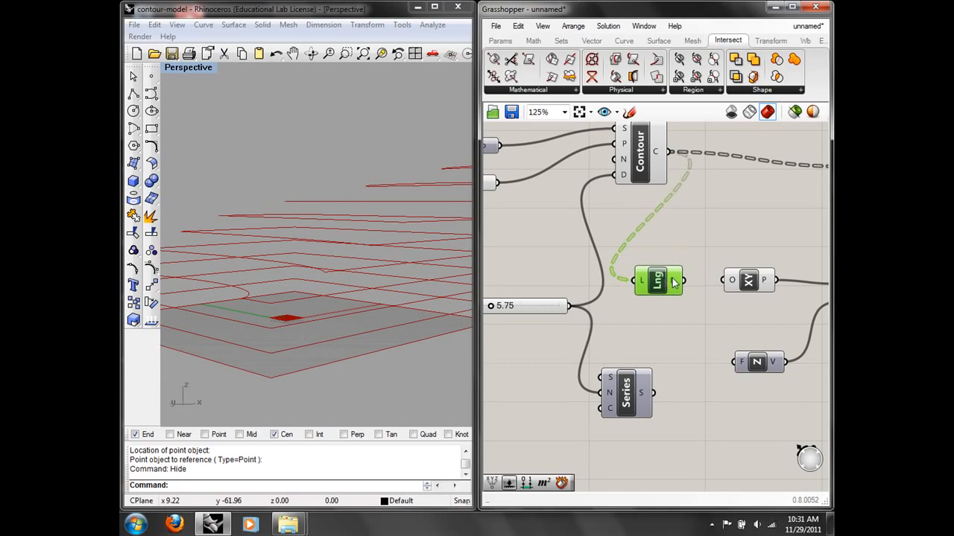
pyautogui.moveTo(672, 282)
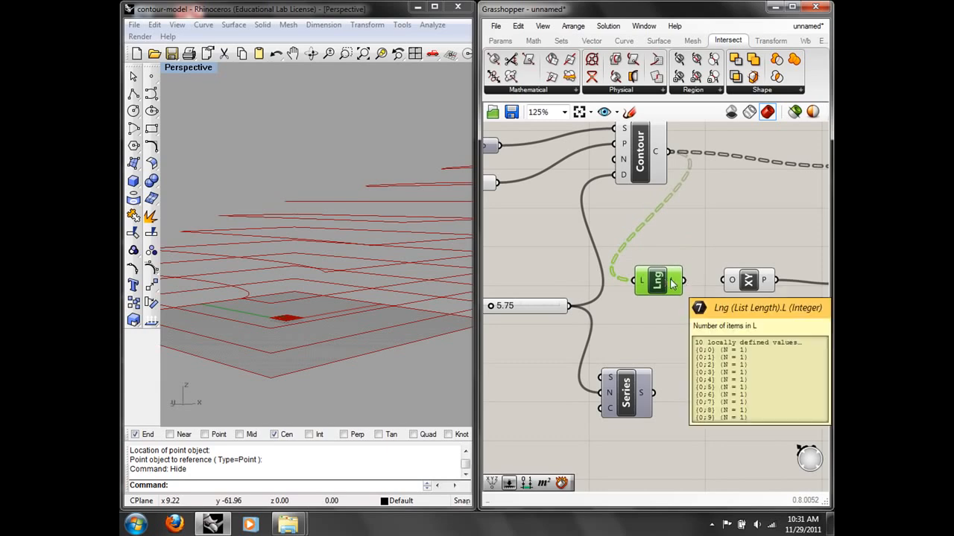
pyautogui.moveTo(670, 281); pyautogui.dragTo(602, 416)
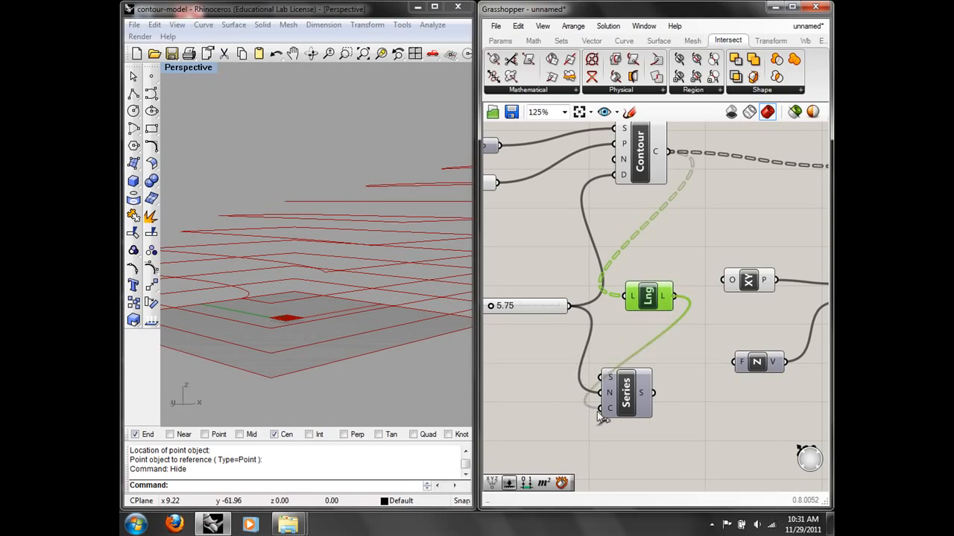
# Try flattening the Series component's S output, check the N input, and remove the flattening again
pyautogui.rightClick(643, 396)
pyautogui.click(678, 445)
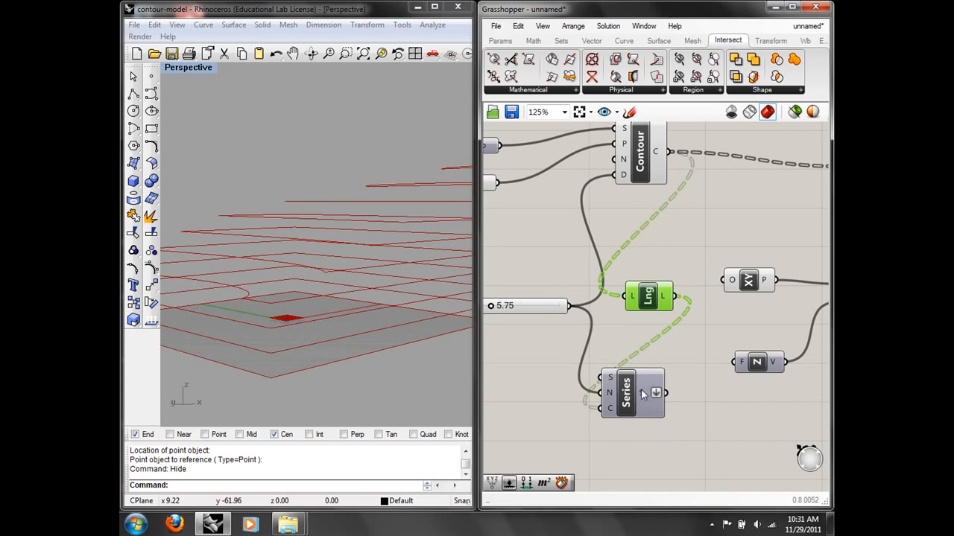
pyautogui.moveTo(643, 395)
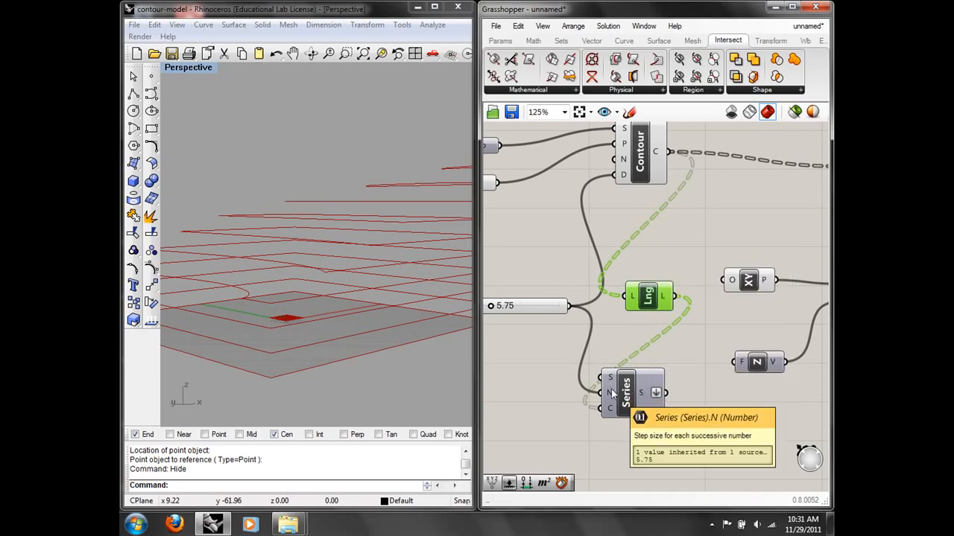
pyautogui.rightClick(644, 399)
pyautogui.click(628, 429)
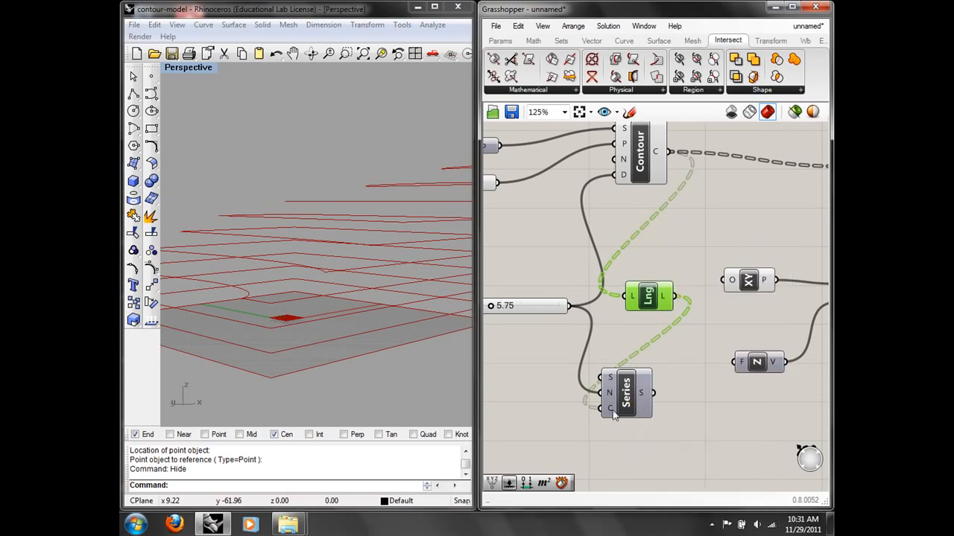
# Flatten both the C input and the S output of the Series component and inspect the resulting numbers
pyautogui.rightClick(613, 411)
pyautogui.click(645, 364)
pyautogui.moveTo(639, 397)
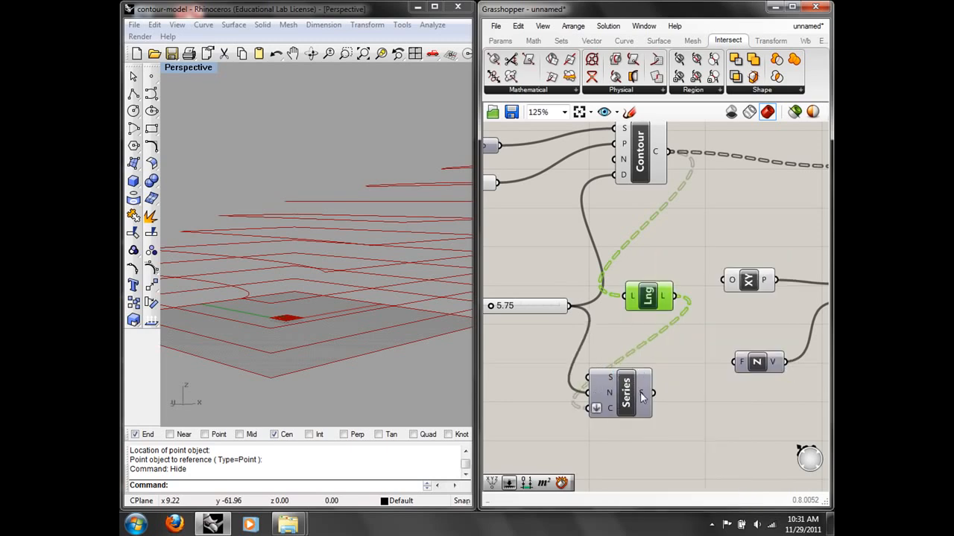
pyautogui.rightClick(641, 395)
pyautogui.click(682, 439)
pyautogui.moveTo(647, 396)
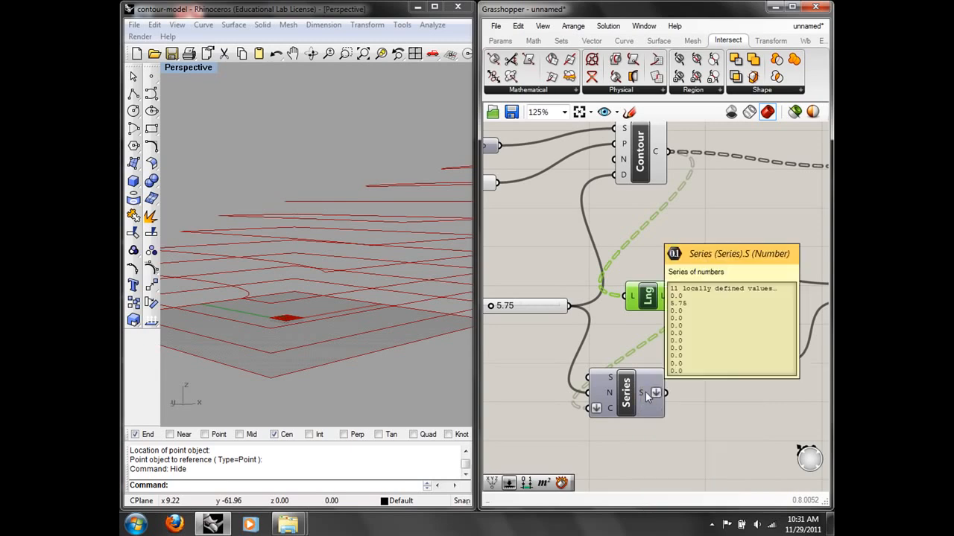
# Delete the Series component and add a fresh Series component below List Length
pyautogui.moveTo(626, 392); pyautogui.dragTo(658, 406)
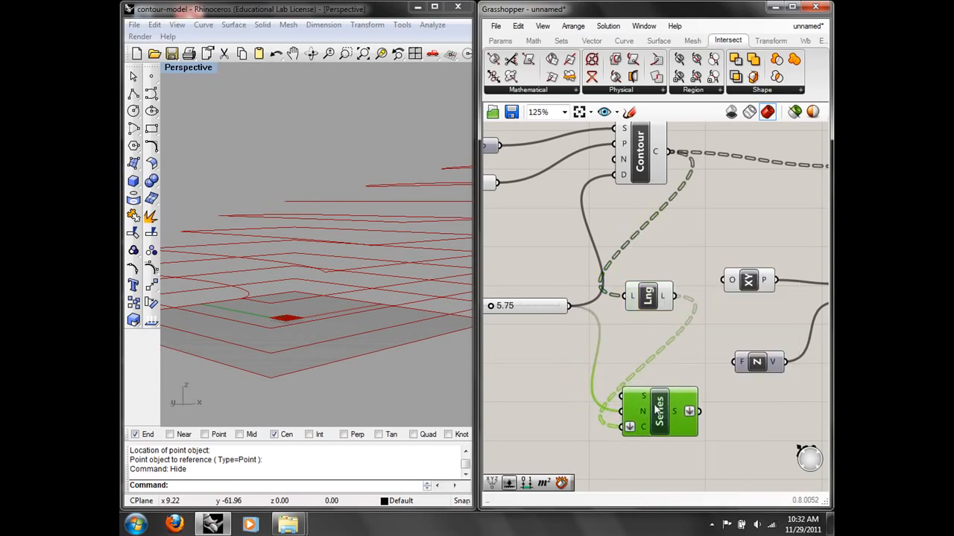
pyautogui.moveTo(617, 201); pyautogui.dragTo(560, 199, button='right')
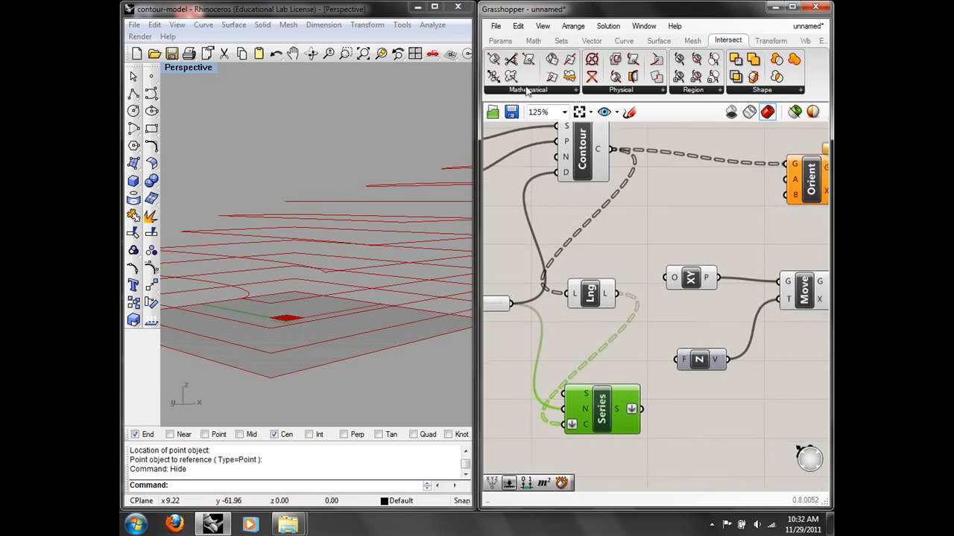
pyautogui.click(518, 25)
pyautogui.click(542, 158)
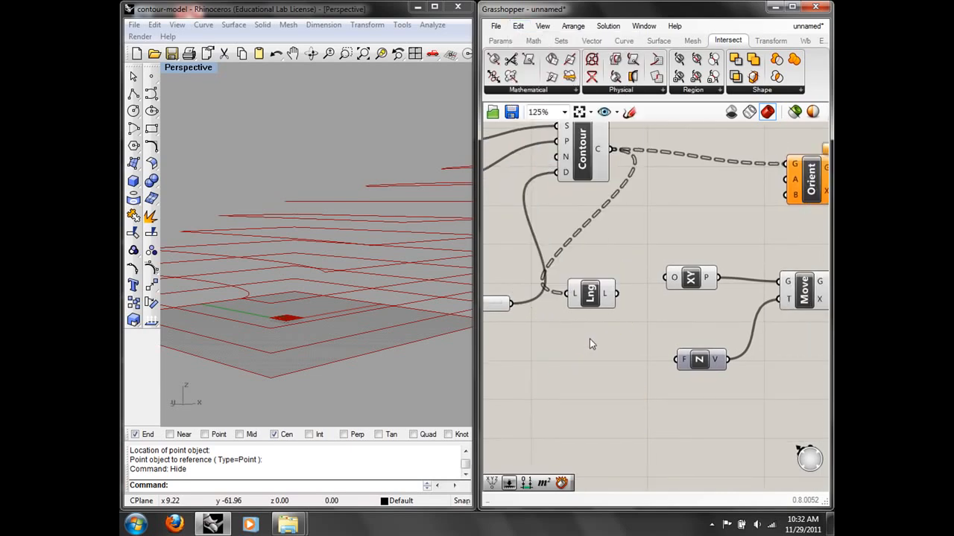
pyautogui.doubleClick(589, 338)
pyautogui.write('seri')
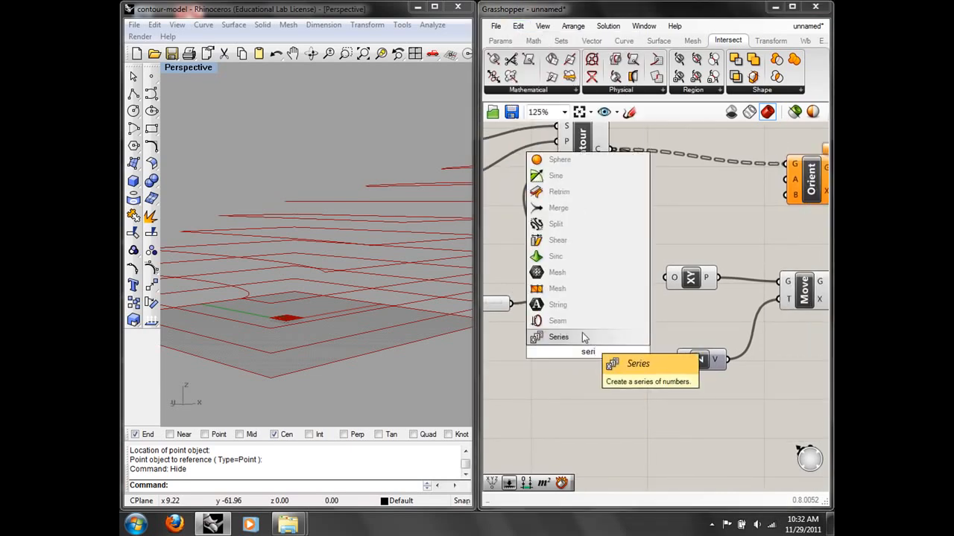
pyautogui.click(579, 337)
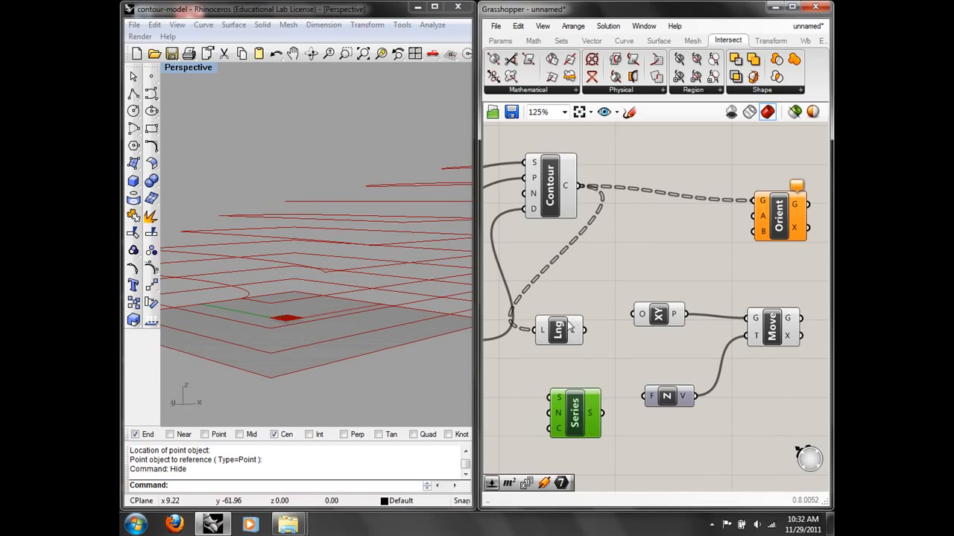
# Try flattening the List Length component's L output, inspect its values, and delete the component
pyautogui.moveTo(570, 328); pyautogui.dragTo(594, 296)
pyautogui.moveTo(568, 187)
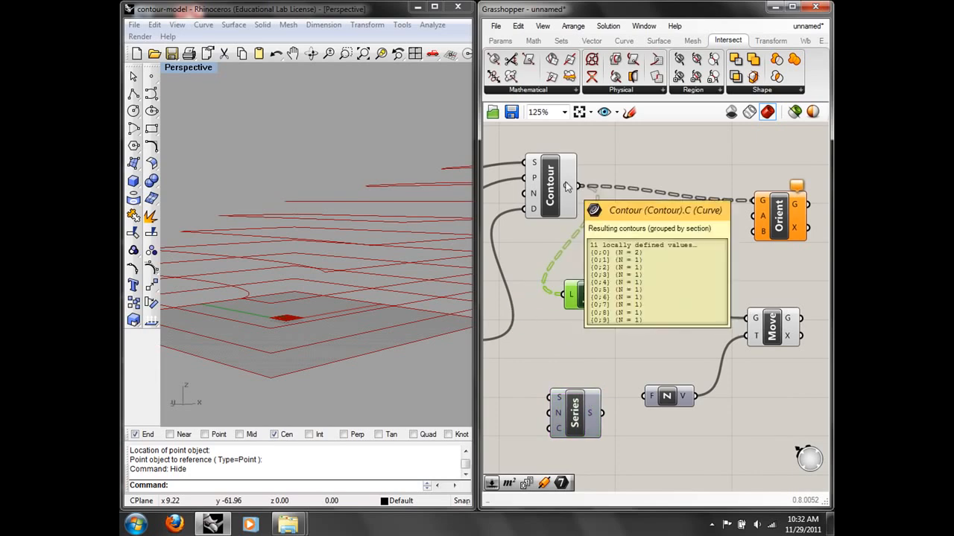
pyautogui.rightClick(604, 299)
pyautogui.click(633, 339)
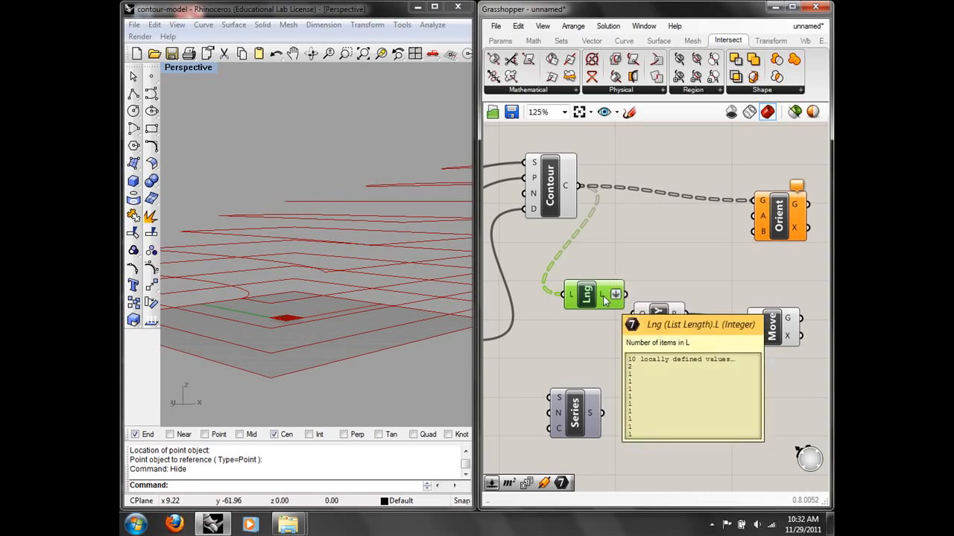
pyautogui.moveTo(604, 299); pyautogui.dragTo(583, 290)
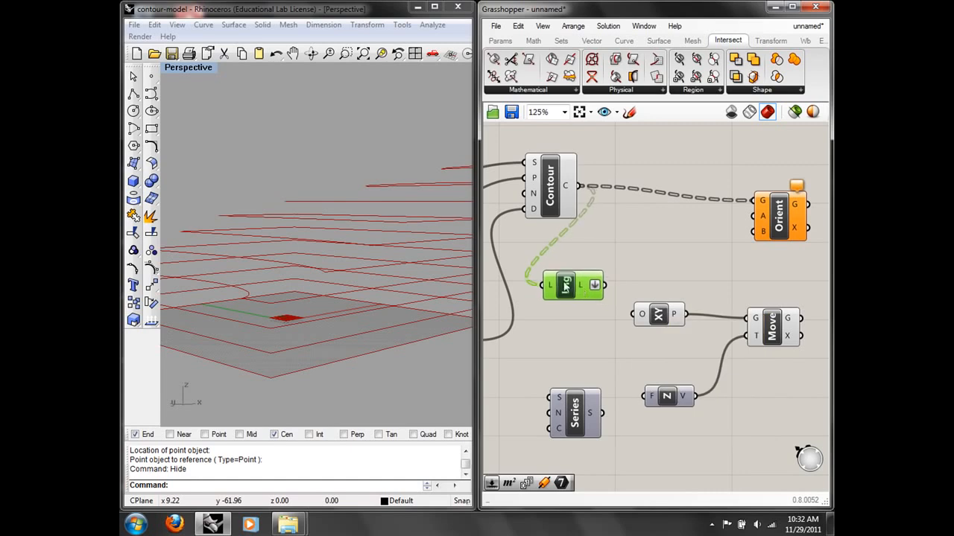
pyautogui.moveTo(550, 283)
pyautogui.click(518, 26)
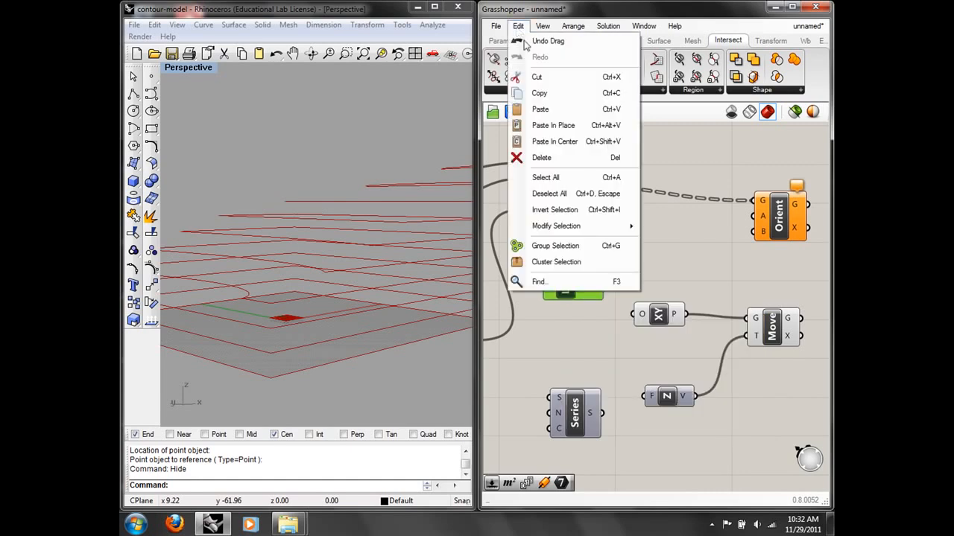
pyautogui.click(564, 158)
# Connect the distance slider's output to the N input of the new Series component
pyautogui.moveTo(538, 351); pyautogui.dragTo(623, 292, button='right')
pyautogui.moveTo(562, 280); pyautogui.dragTo(627, 359)
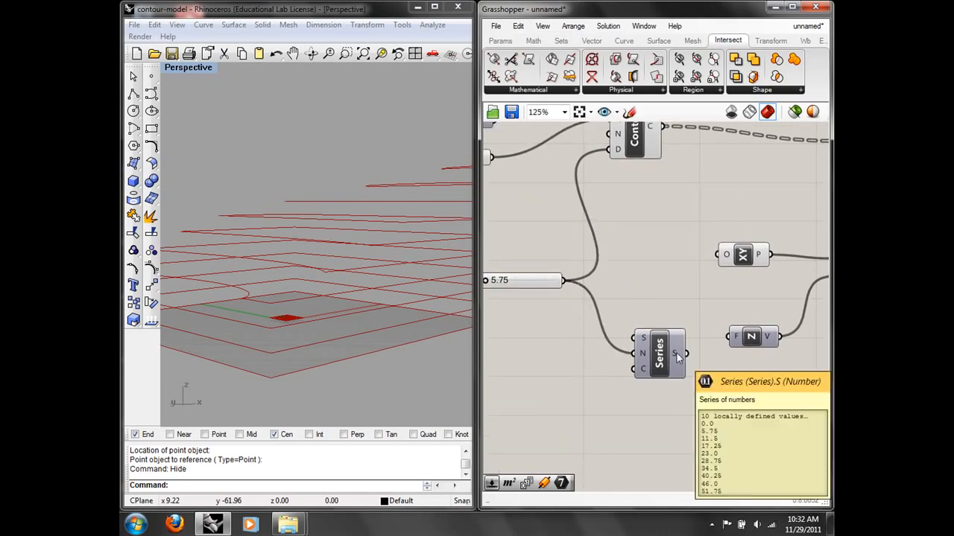
pyautogui.moveTo(677, 353); pyautogui.dragTo(625, 394, button='right')
# Add a List Length component to the canvas and place it unconnected just below Contour
pyautogui.doubleClick(596, 262)
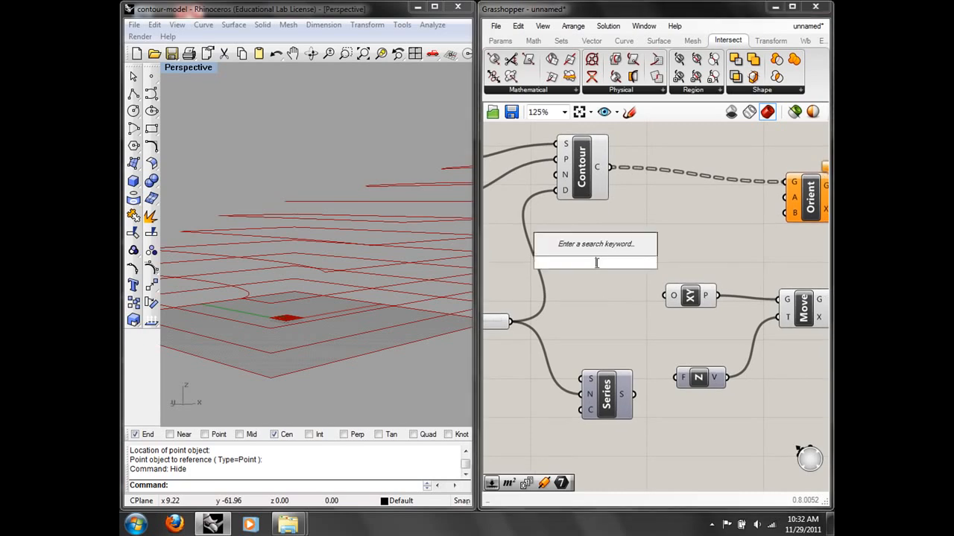
pyautogui.write('li')
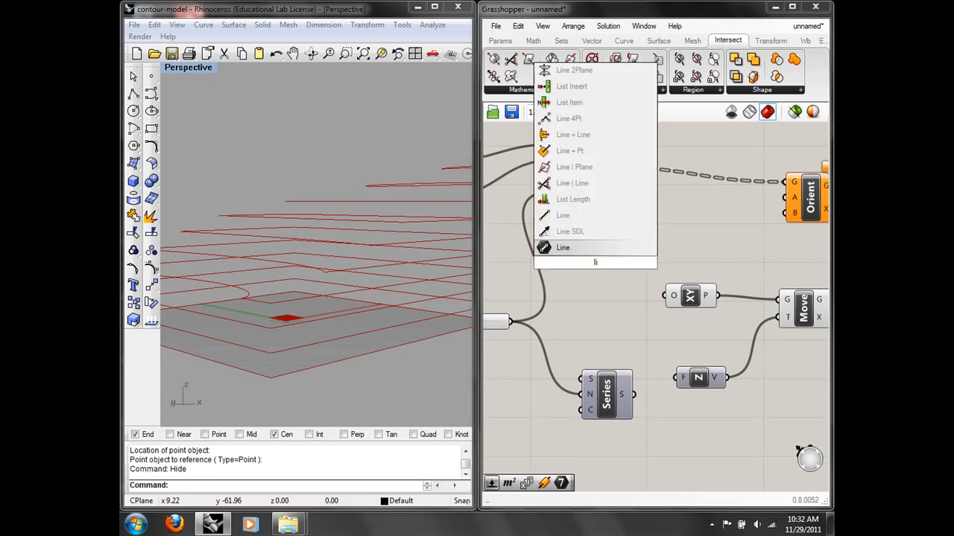
pyautogui.click(574, 199)
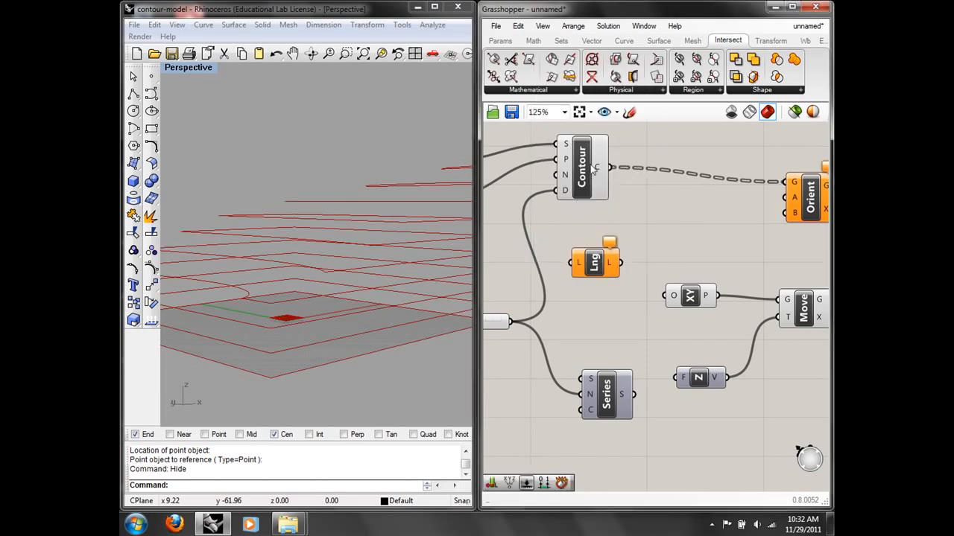
pyautogui.moveTo(591, 268); pyautogui.dragTo(620, 258)
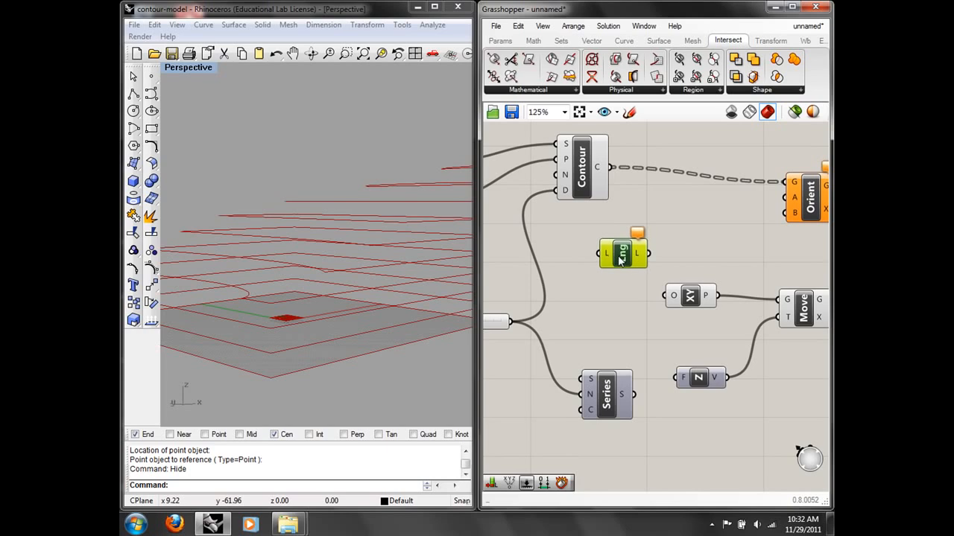
pyautogui.click(556, 344)
# Set the Series component's count input C to the integer 11
pyautogui.moveTo(556, 333); pyautogui.dragTo(604, 324, button='right')
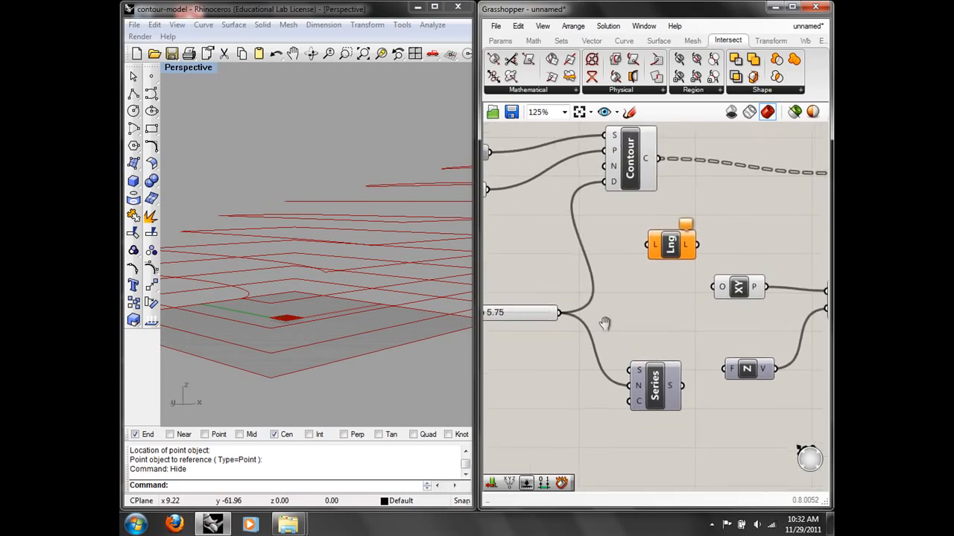
pyautogui.rightClick(633, 402)
pyautogui.moveTo(660, 416)
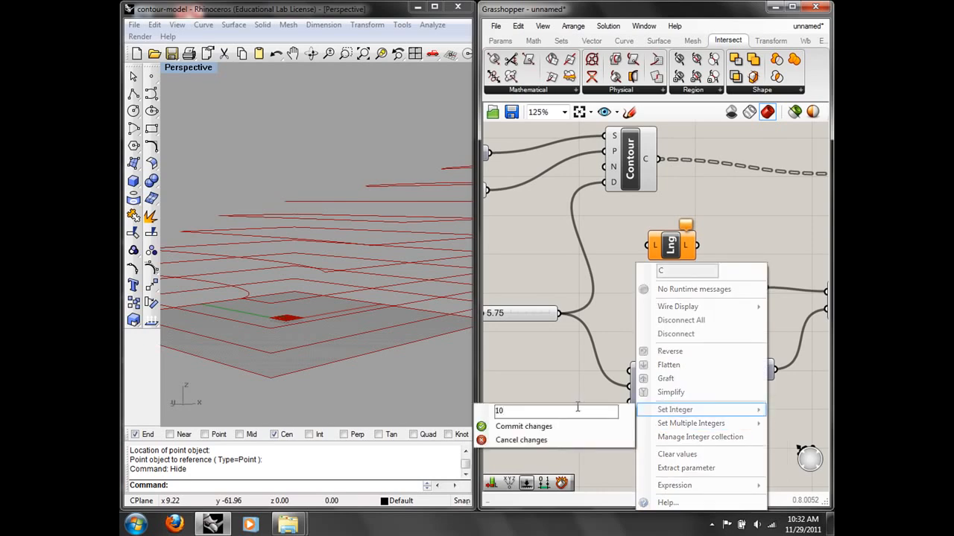
pyautogui.click(523, 426)
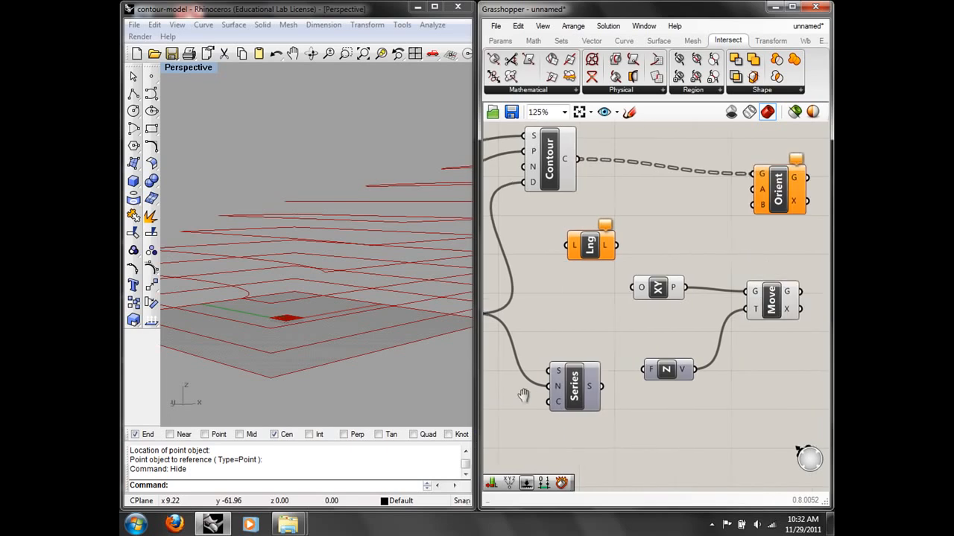
# Connect the Series component's S output to the F input of the Unit Z component
pyautogui.moveTo(644, 393); pyautogui.dragTo(622, 389, button='right')
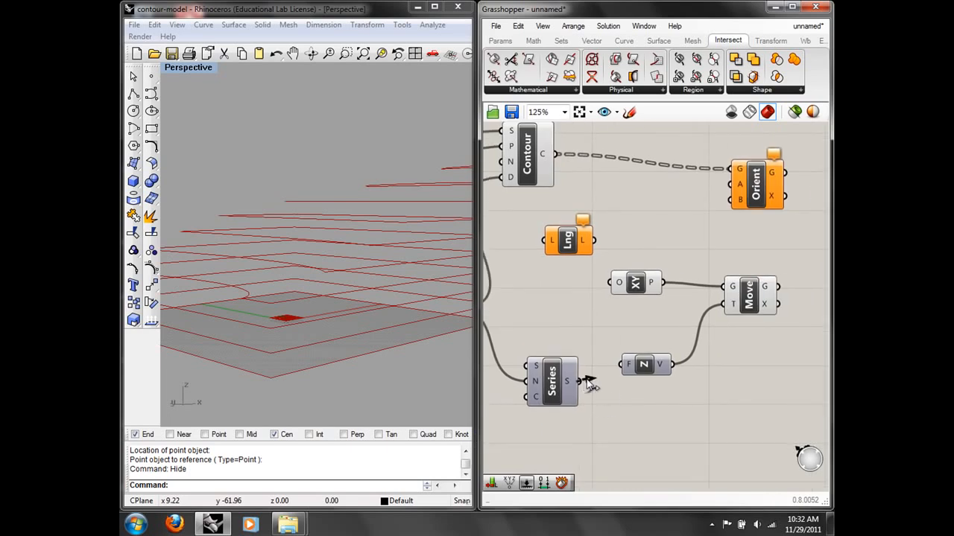
pyautogui.moveTo(569, 383)
pyautogui.moveTo(579, 382); pyautogui.dragTo(620, 365)
# Switch the Rhino viewport to the Front view and compare the moved planes with the contour levels
pyautogui.moveTo(387, 265); pyautogui.dragTo(457, 269, button='right')
pyautogui.write('Feront')
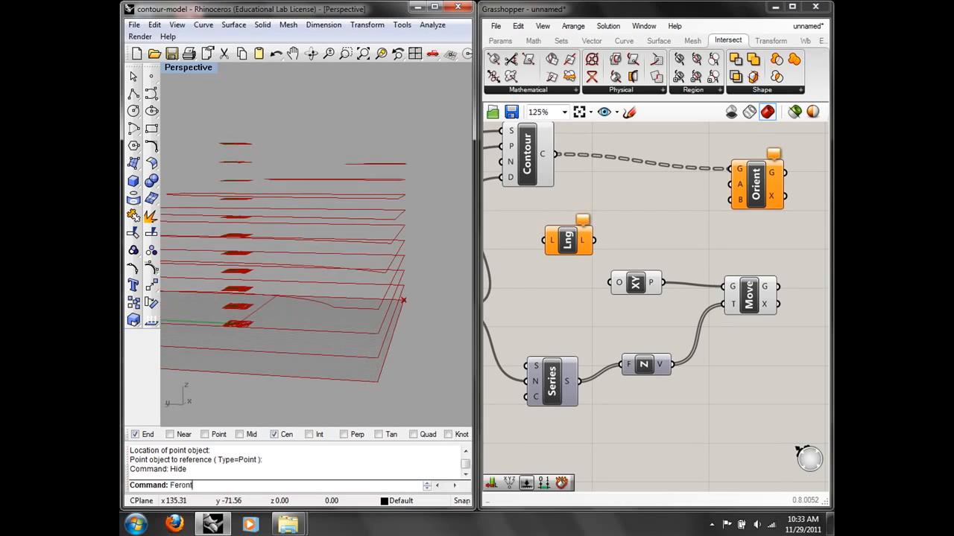
pyautogui.press('Return')
pyautogui.write('Front')
pyautogui.press('Return')
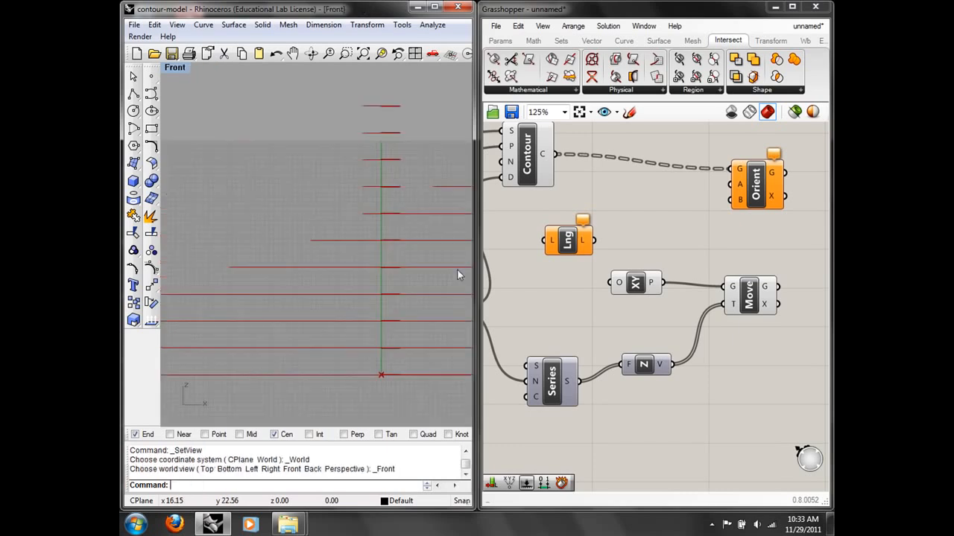
pyautogui.scroll(-2, 356, 211)
pyautogui.moveTo(356, 211); pyautogui.dragTo(306, 210, button='right')
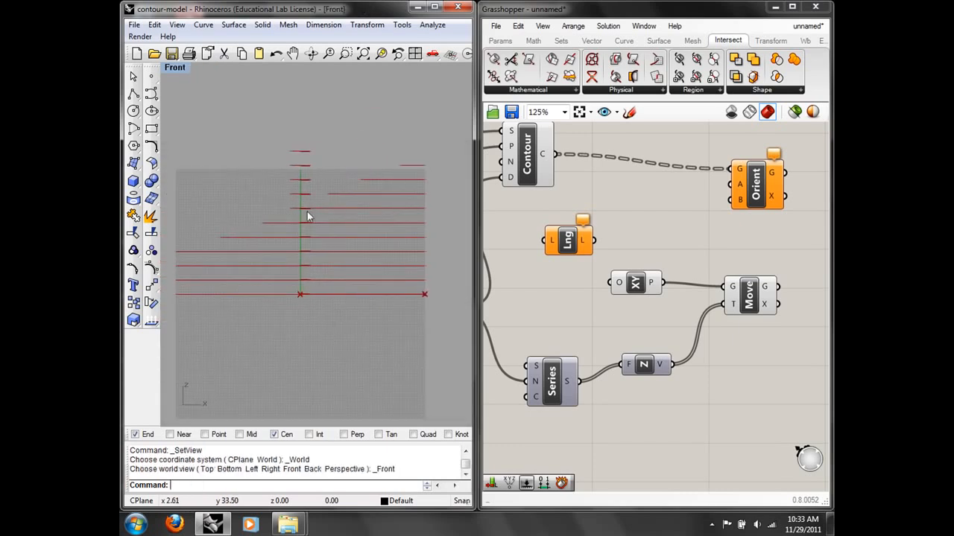
# Reduce the Series component's count input C to 10
pyautogui.rightClick(535, 396)
pyautogui.moveTo(592, 412)
pyautogui.write('11')
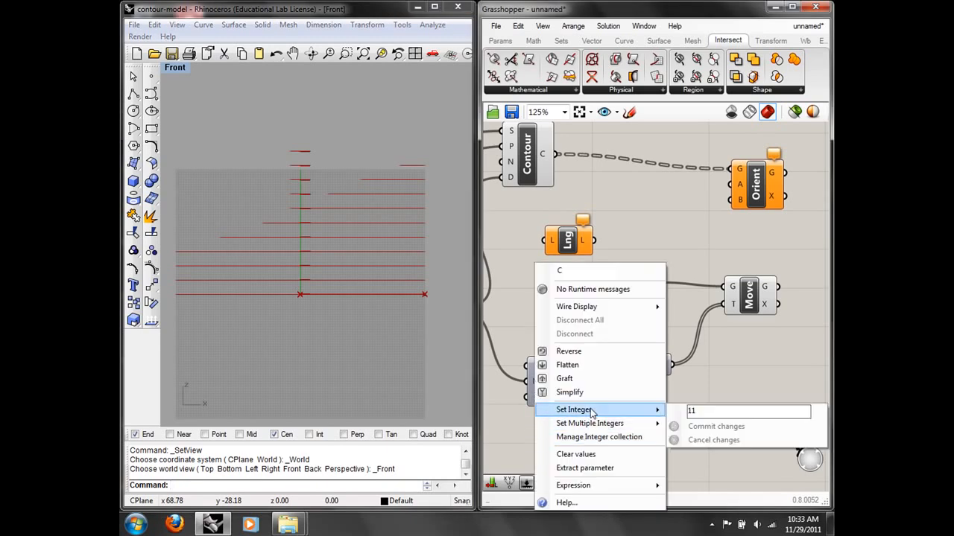
pyautogui.click(706, 426)
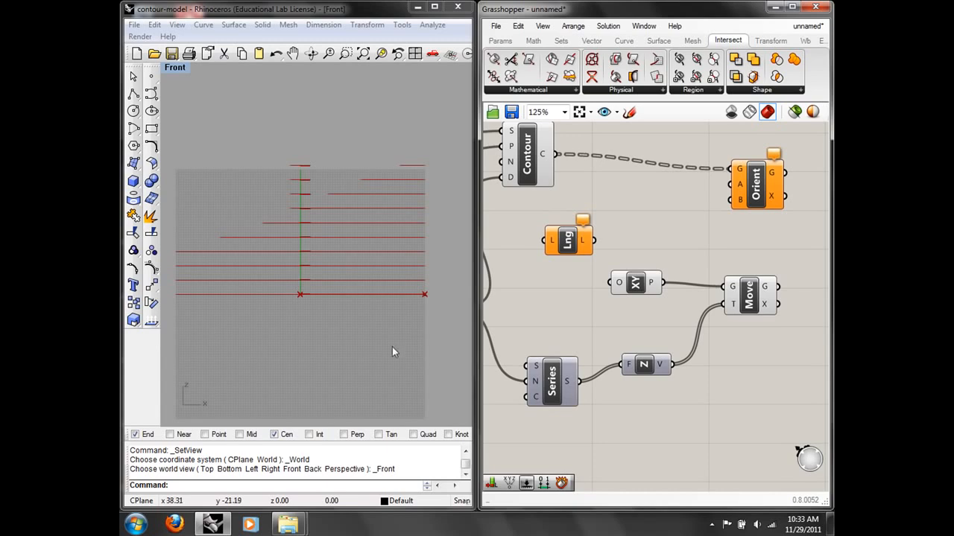
# Set the Rhino viewport back to the Perspective view
pyautogui.click(177, 67)
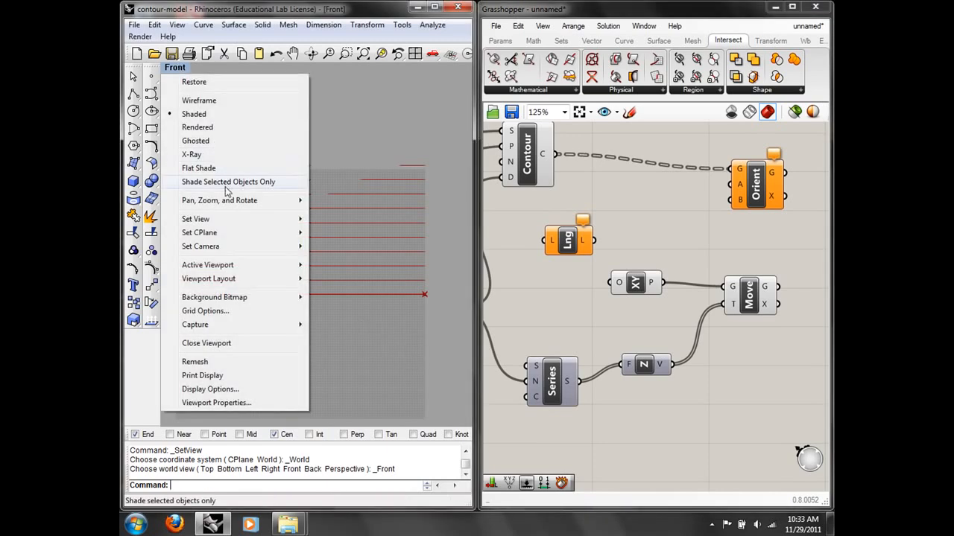
pyautogui.moveTo(287, 219)
pyautogui.click(336, 320)
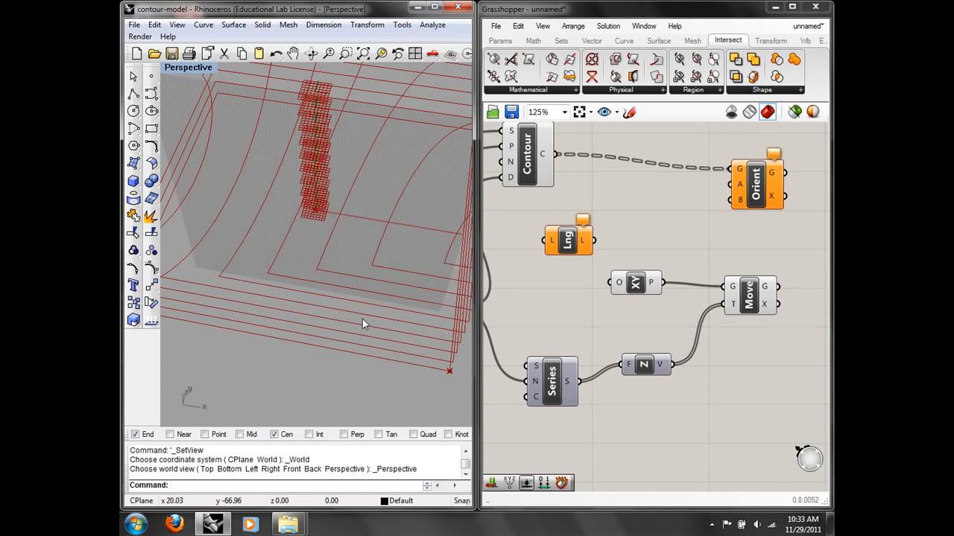
# Connect the G output of the Move component carrying the stacked planes to the Orient component's A input
pyautogui.moveTo(755, 324); pyautogui.dragTo(673, 317, button='right')
pyautogui.click(670, 299)
pyautogui.moveTo(675, 192); pyautogui.dragTo(731, 198)
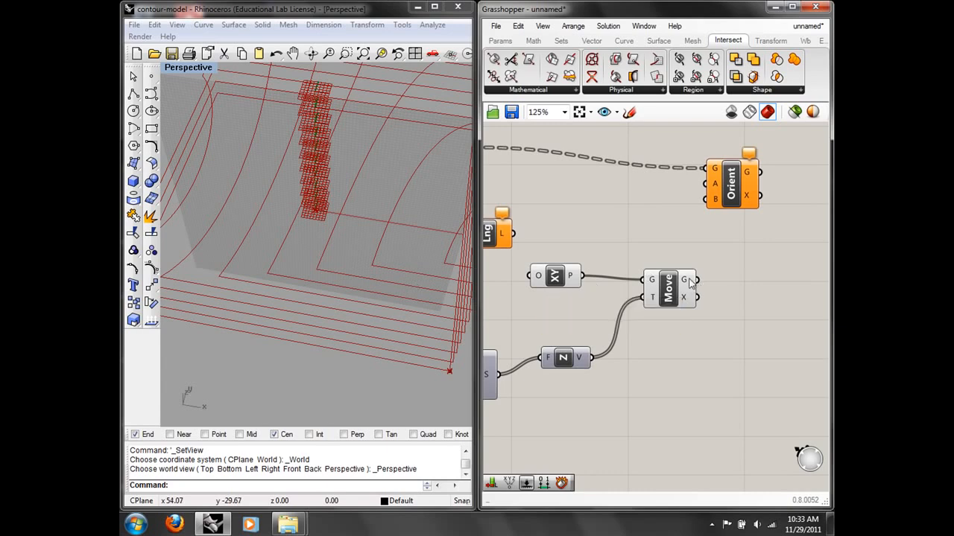
pyautogui.moveTo(716, 170)
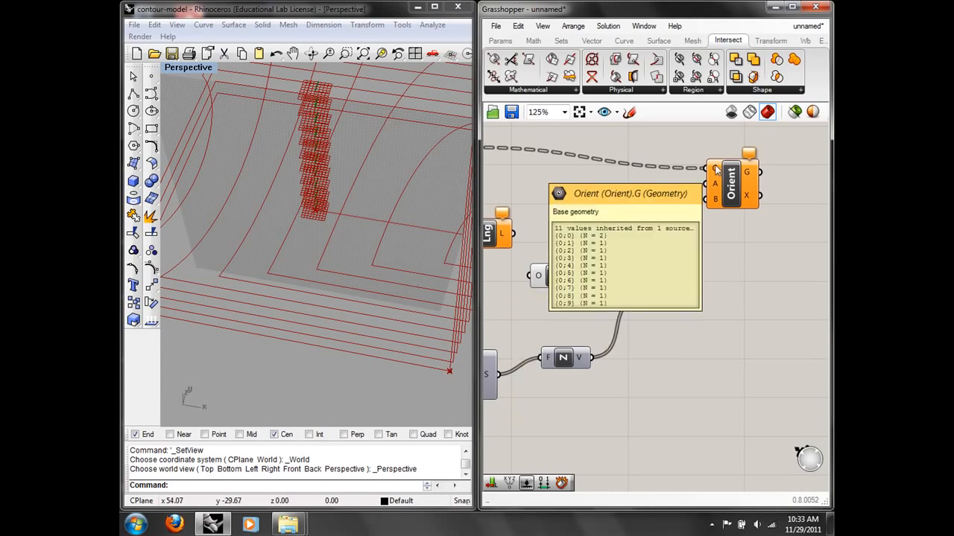
pyautogui.moveTo(696, 280); pyautogui.dragTo(705, 183)
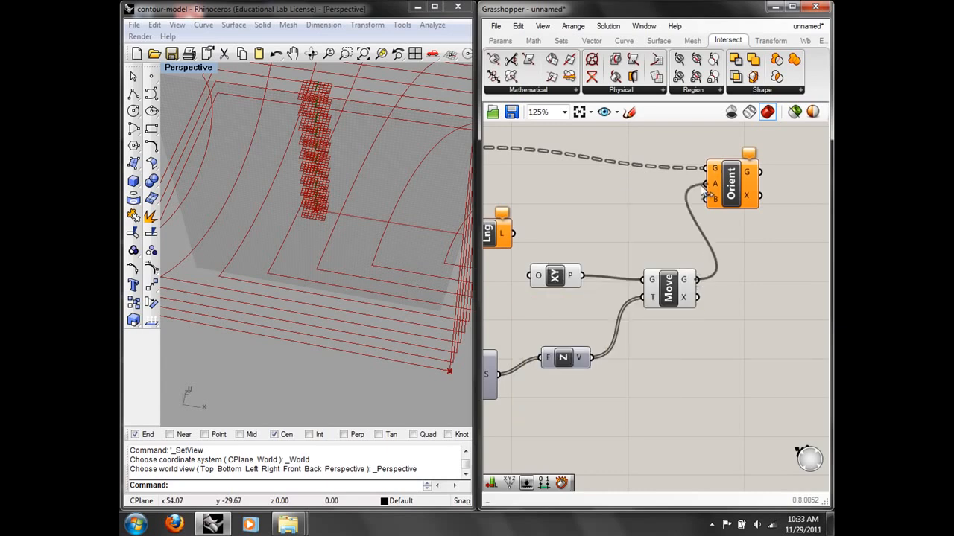
# Switch the Rhino viewport to the Top view
pyautogui.moveTo(243, 266); pyautogui.dragTo(338, 205, button='right')
pyautogui.scroll(-6, 287, 251)
pyautogui.moveTo(635, 231); pyautogui.dragTo(589, 239, button='right')
pyautogui.moveTo(692, 196); pyautogui.dragTo(740, 186)
pyautogui.moveTo(794, 286); pyautogui.dragTo(589, 271, button='right')
pyautogui.click(612, 280)
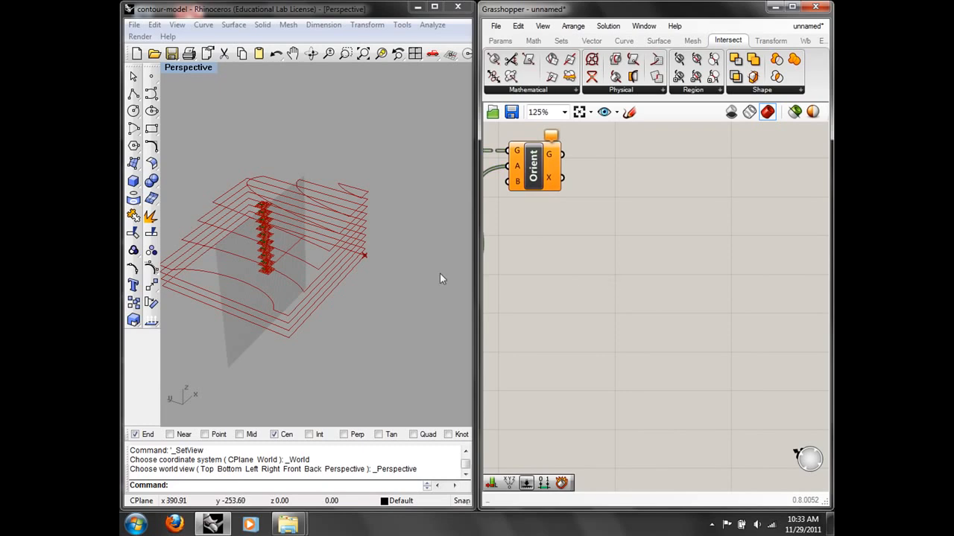
pyautogui.moveTo(353, 317); pyautogui.dragTo(343, 318, button='right')
pyautogui.write('T')
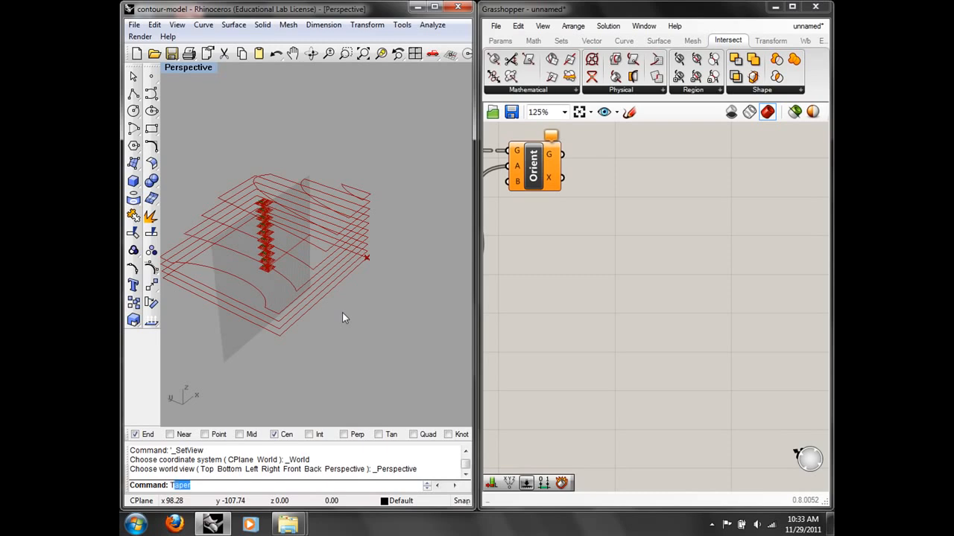
pyautogui.write('op')
pyautogui.press('Return')
pyautogui.scroll(-6, 342, 314)
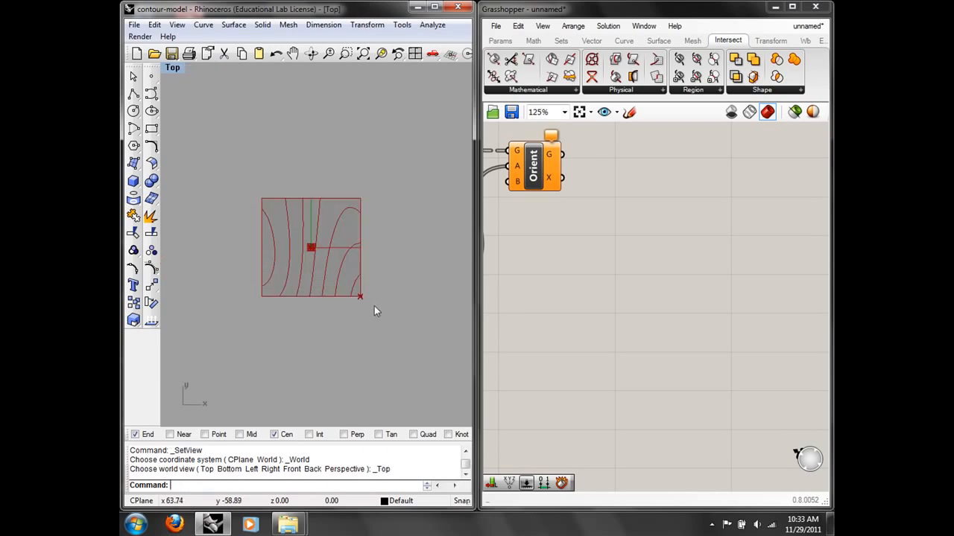
pyautogui.moveTo(374, 312); pyautogui.dragTo(334, 317, button='right')
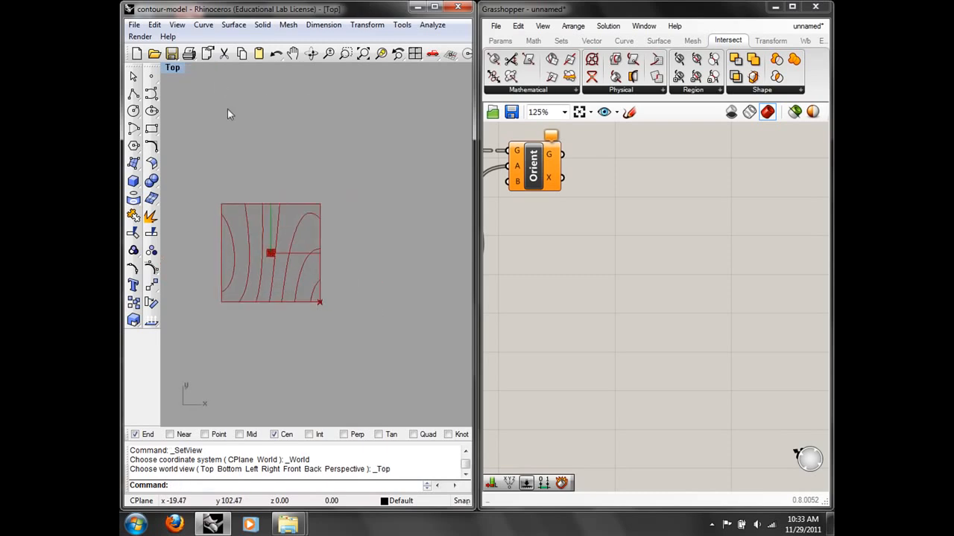
# Show the hidden sloped solid in Rhino
pyautogui.click(150, 131)
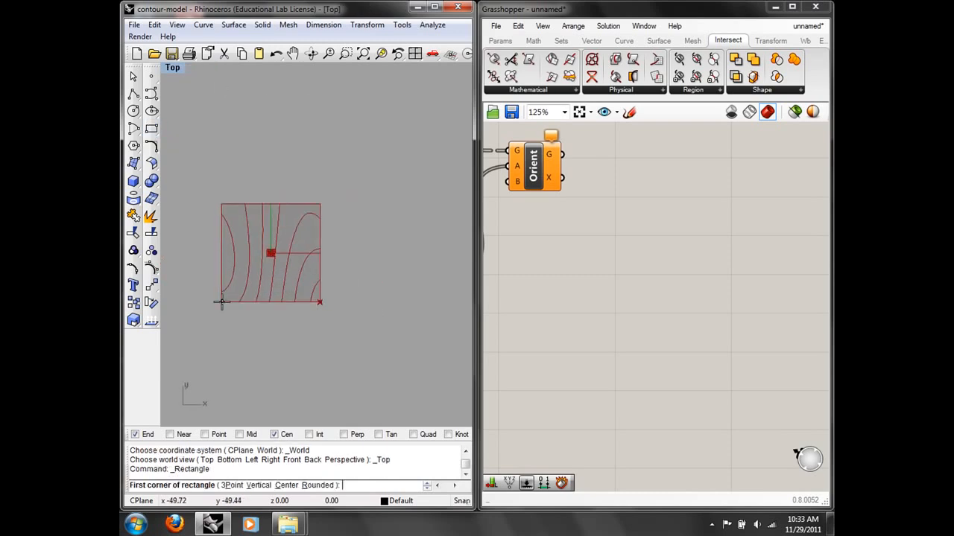
pyautogui.press('Escape')
pyautogui.write('Show')
pyautogui.press('Return')
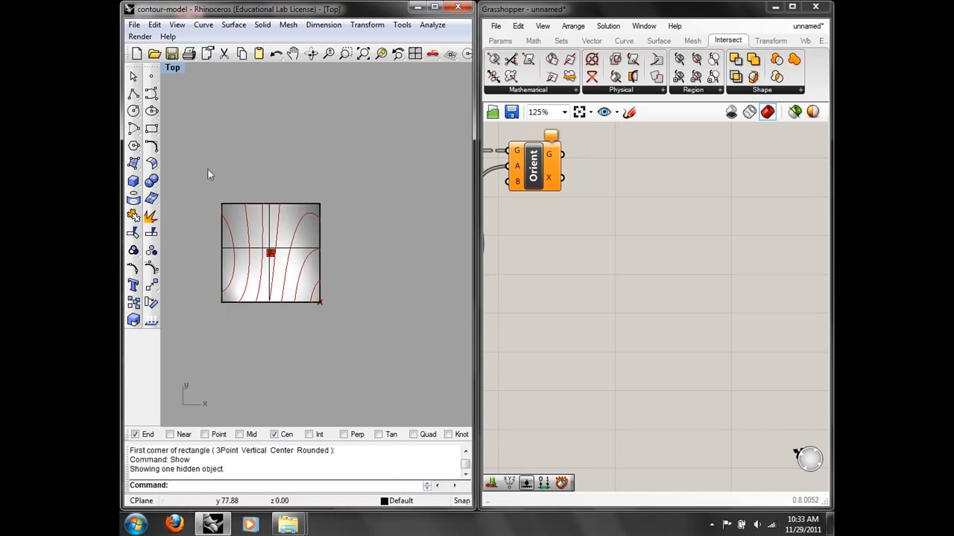
# Draw a rectangle over the solid's square footprint, snapping to its opposite corners
pyautogui.click(151, 130)
pyautogui.click(221, 302)
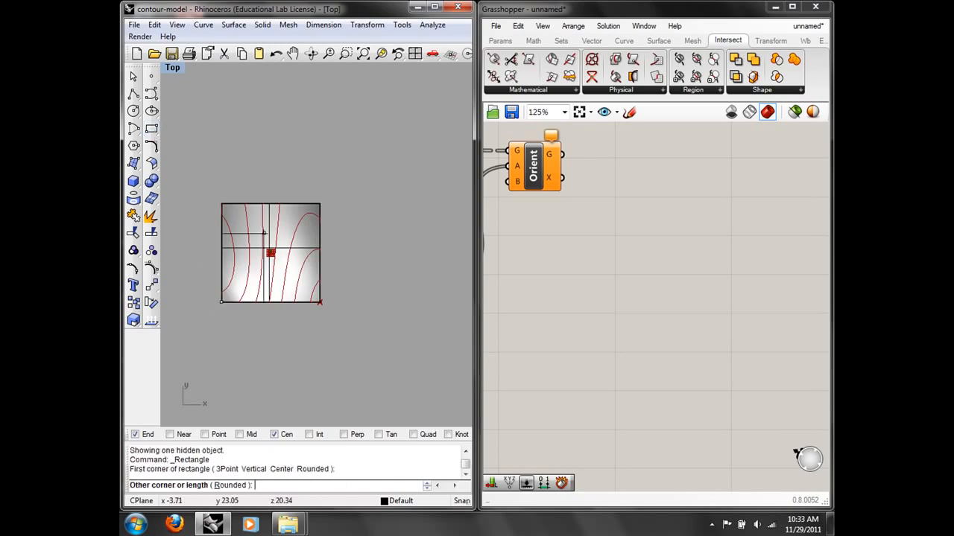
pyautogui.click(322, 211)
# Hide the sloped solid, keeping the new rectangle visible
pyautogui.click(321, 226)
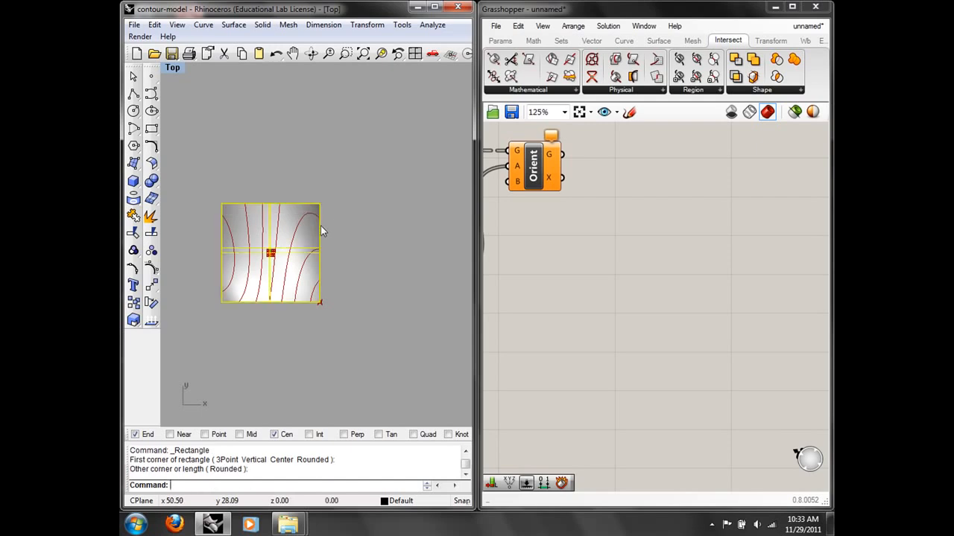
pyautogui.write('Hide')
pyautogui.press('Return')
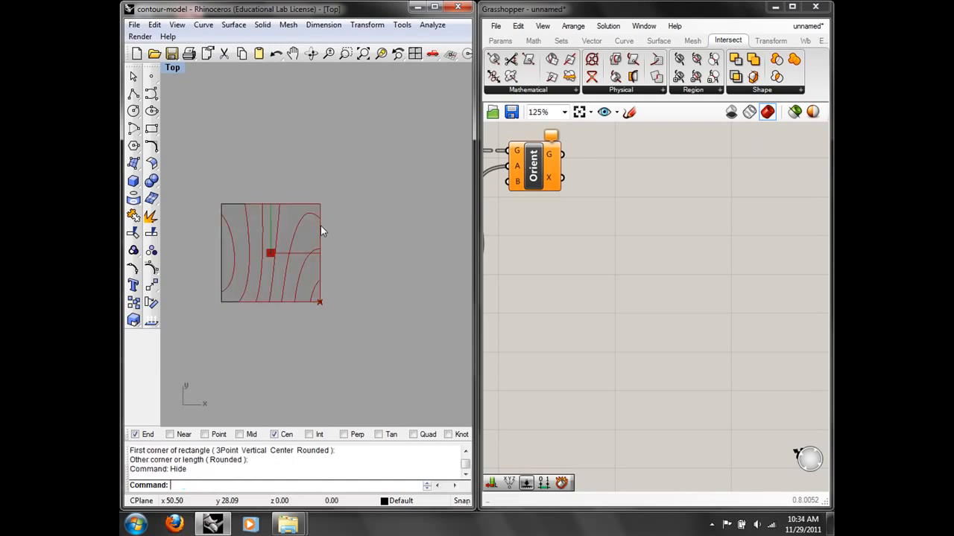
# Move the rectangle in the positive X direction until it sits just beside the contour curves with a small gap
pyautogui.write('M')
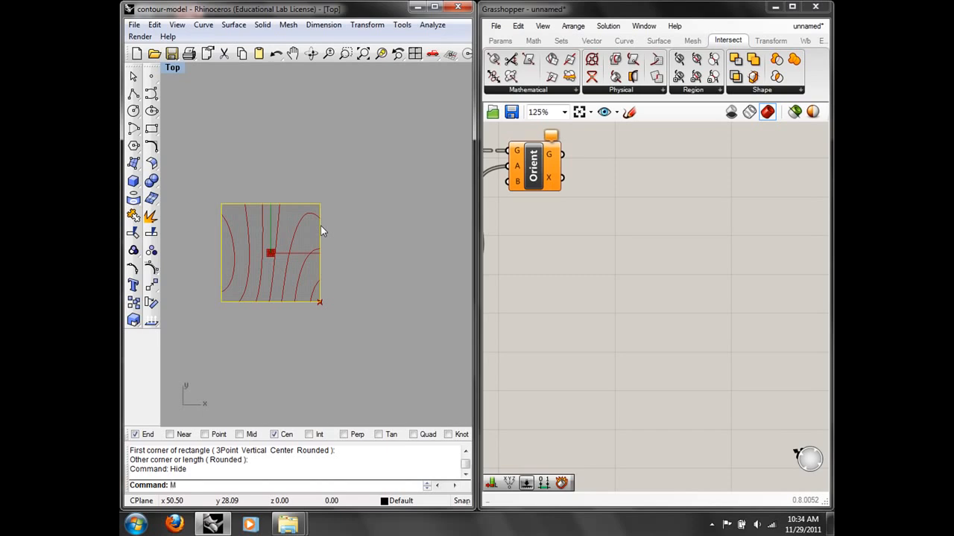
pyautogui.write('ove')
pyautogui.press('Return')
pyautogui.click(308, 330)
pyautogui.scroll(-1, 390, 291)
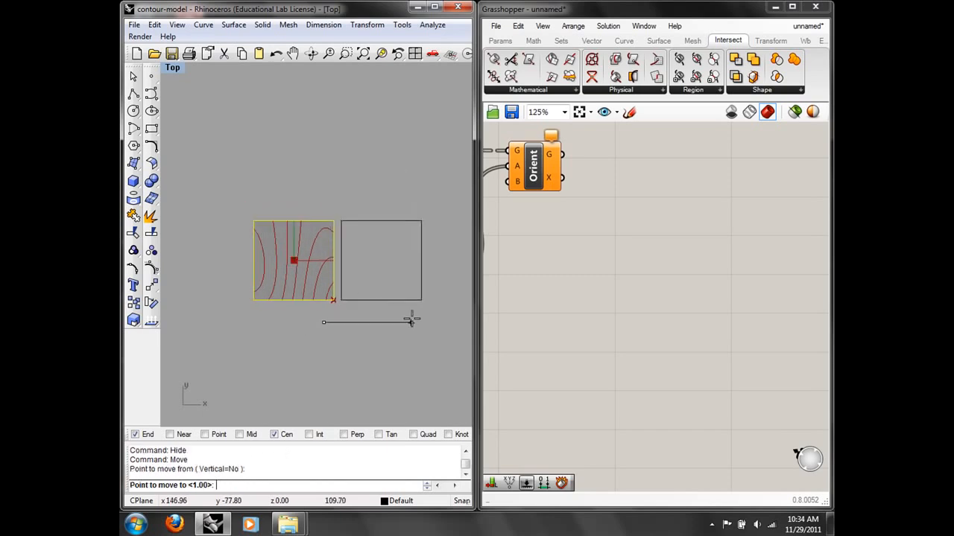
pyautogui.click(416, 322)
pyautogui.click(421, 327)
pyautogui.moveTo(452, 351); pyautogui.dragTo(426, 344, button='right')
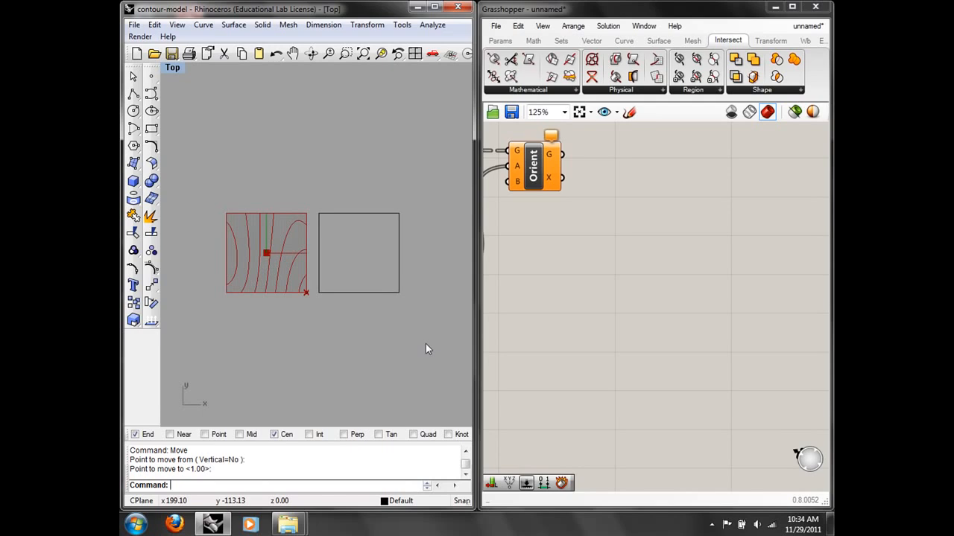
# Add a Curve parameter below the Unit Z component and reference the moved rectangle in it
pyautogui.moveTo(523, 325); pyautogui.dragTo(608, 292, button='right')
pyautogui.doubleClick(608, 293)
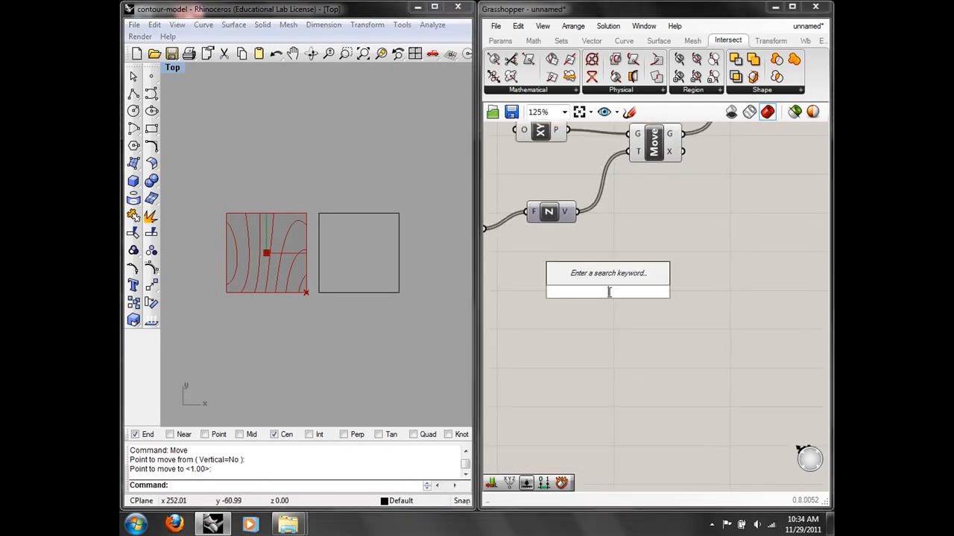
pyautogui.write('cur')
pyautogui.click(580, 244)
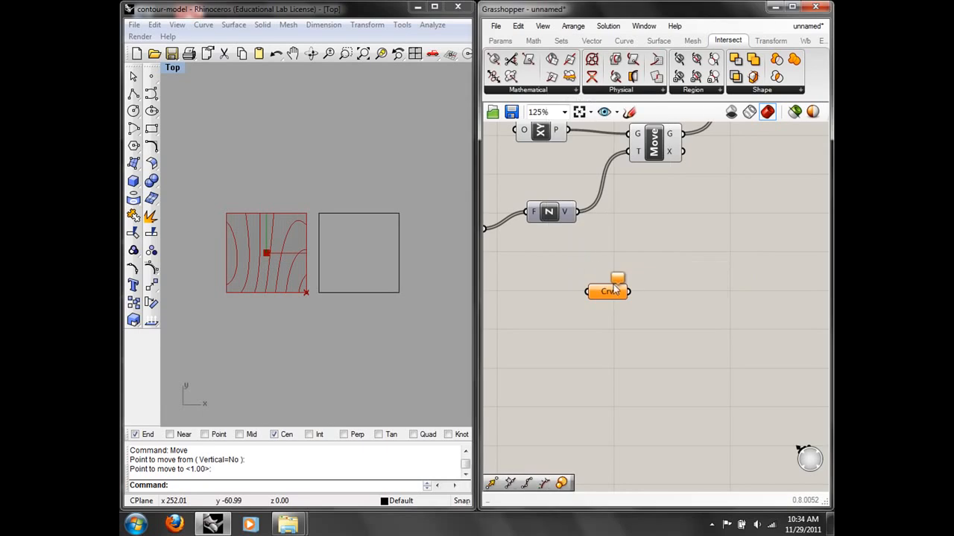
pyautogui.rightClick(613, 284)
pyautogui.click(663, 393)
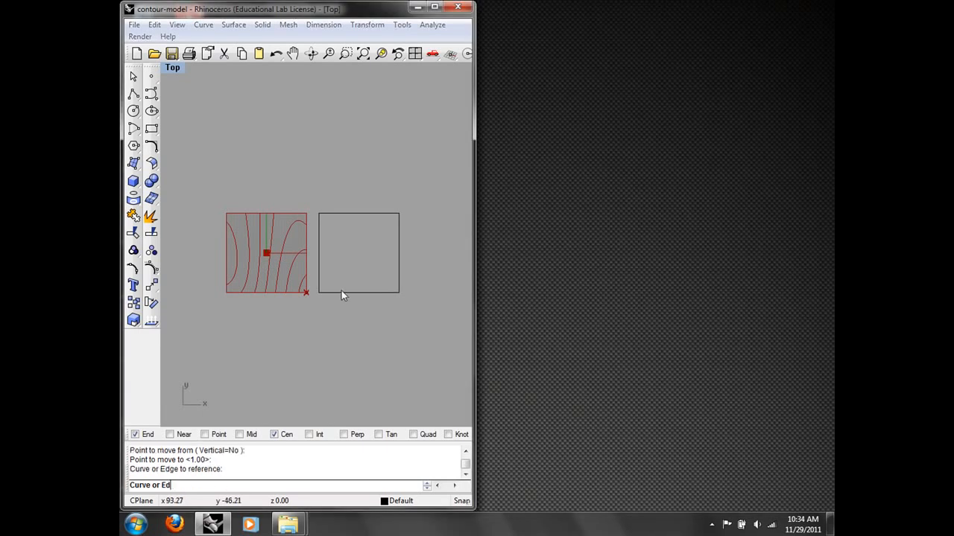
pyautogui.click(341, 292)
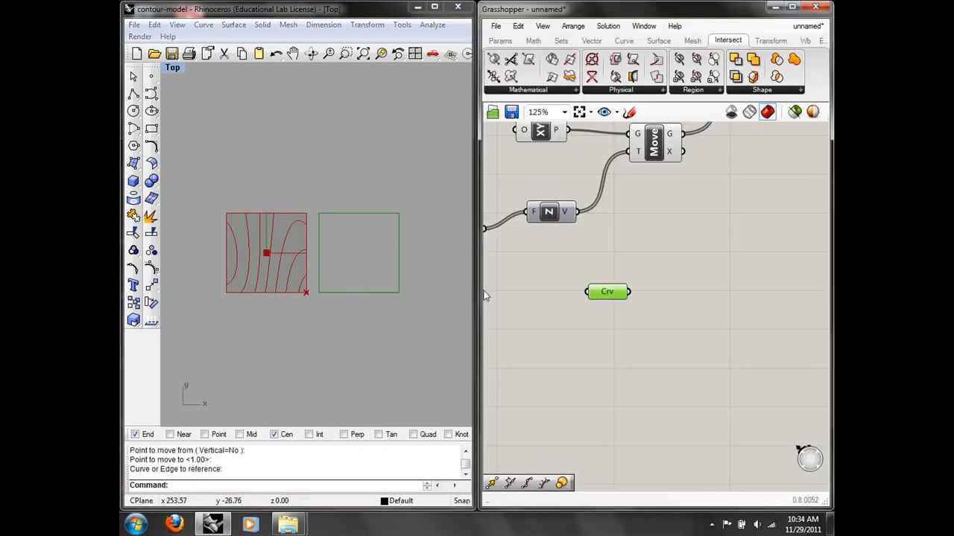
# Hide the original rectangle in Rhino
pyautogui.click(363, 293)
pyautogui.write('Hide')
pyautogui.press('Return')
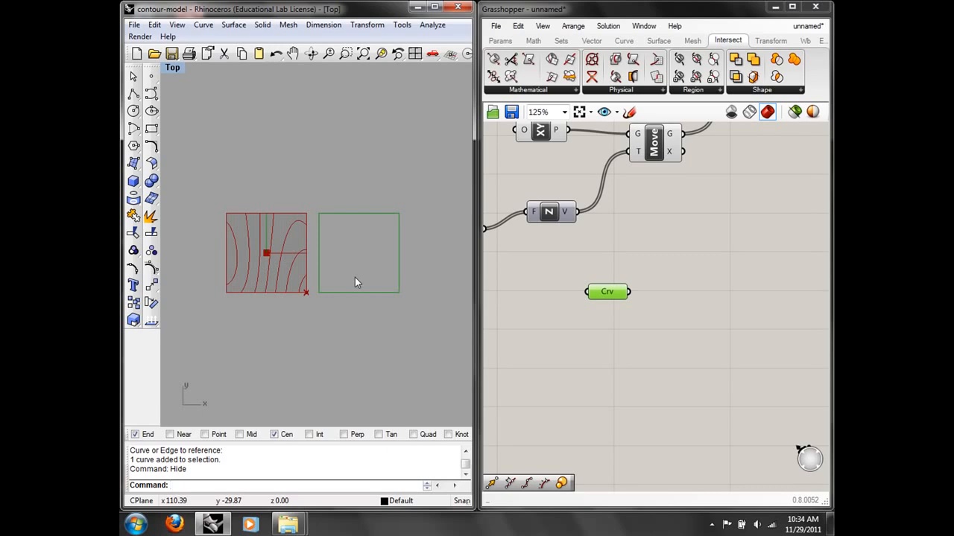
# Add a Move component beside the Curve parameter and connect the curve to its G input
pyautogui.moveTo(696, 310); pyautogui.dragTo(600, 304, button='right')
pyautogui.doubleClick(626, 307)
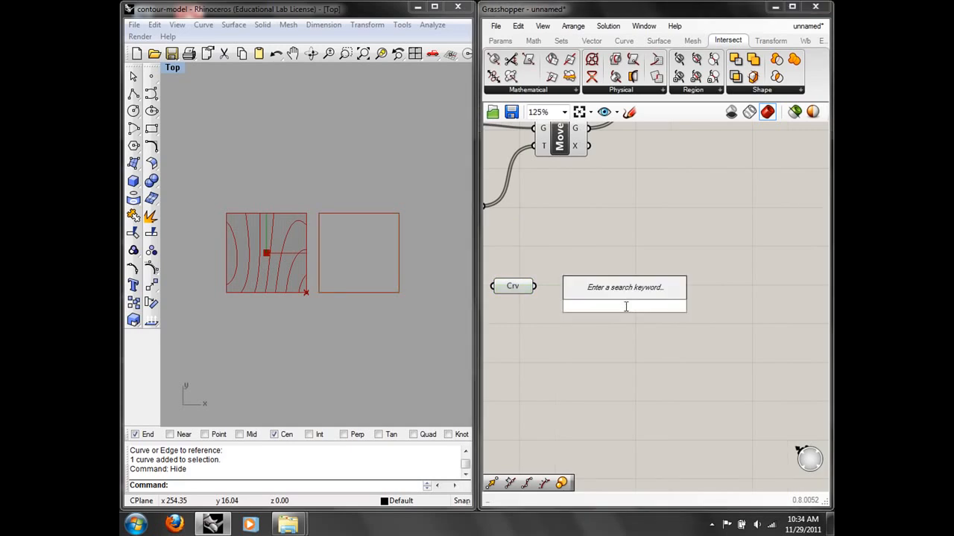
pyautogui.write('move')
pyautogui.press('Return')
pyautogui.moveTo(616, 309); pyautogui.dragTo(621, 309)
pyautogui.moveTo(535, 286); pyautogui.dragTo(601, 298)
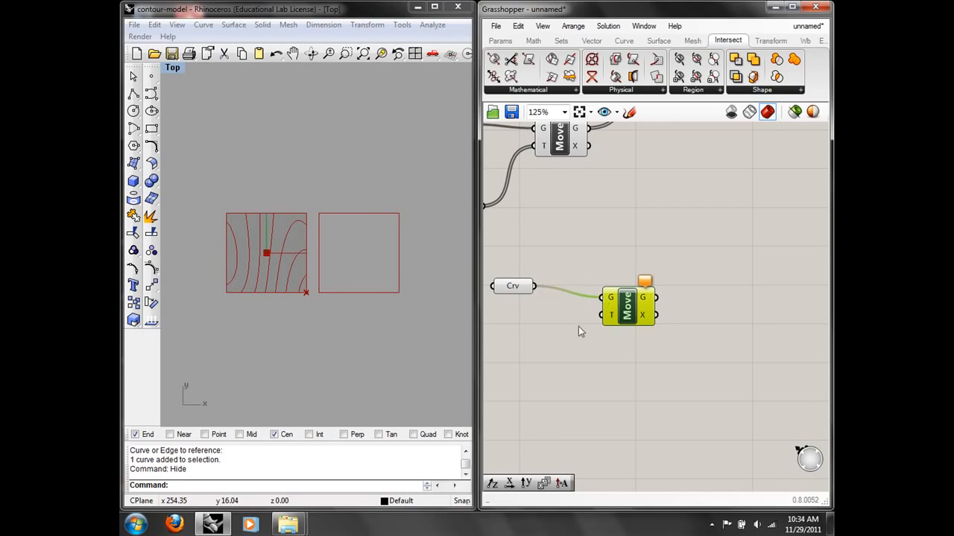
# Add a Unit X component and connect its V output to the new Move component's T input
pyautogui.doubleClick(568, 344)
pyautogui.write('x')
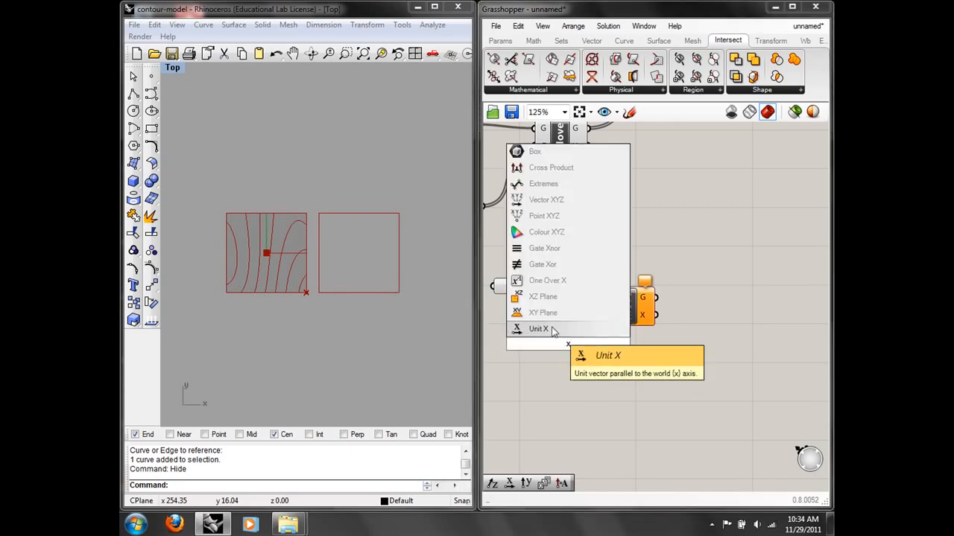
pyautogui.click(552, 328)
pyautogui.moveTo(563, 343); pyautogui.dragTo(552, 364)
pyautogui.moveTo(642, 311); pyautogui.dragTo(656, 299)
pyautogui.moveTo(581, 365); pyautogui.dragTo(620, 300)
pyautogui.moveTo(603, 373); pyautogui.dragTo(644, 345, button='right')
pyautogui.click(546, 383)
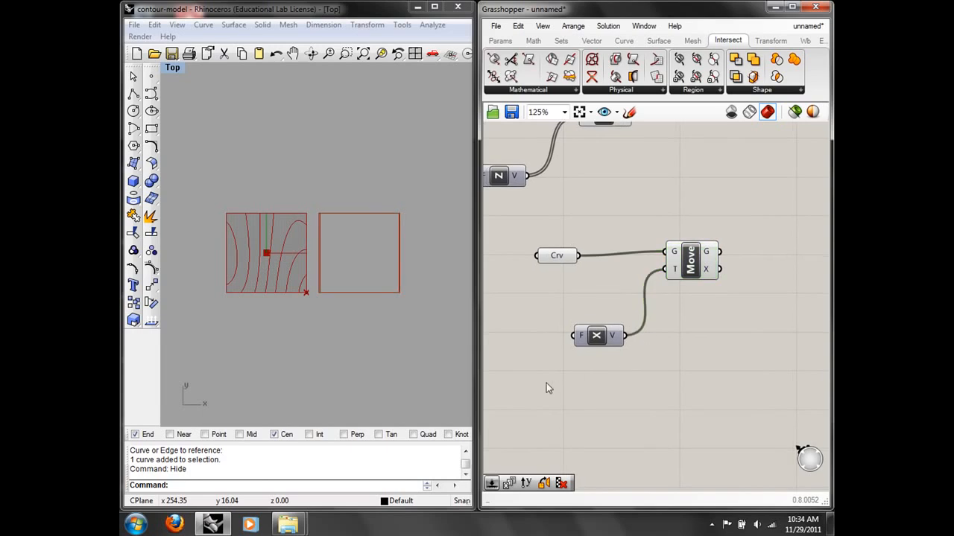
# Add a second Series component and connect its S output to the Unit X component's F input
pyautogui.doubleClick(585, 393)
pyautogui.write('ser')
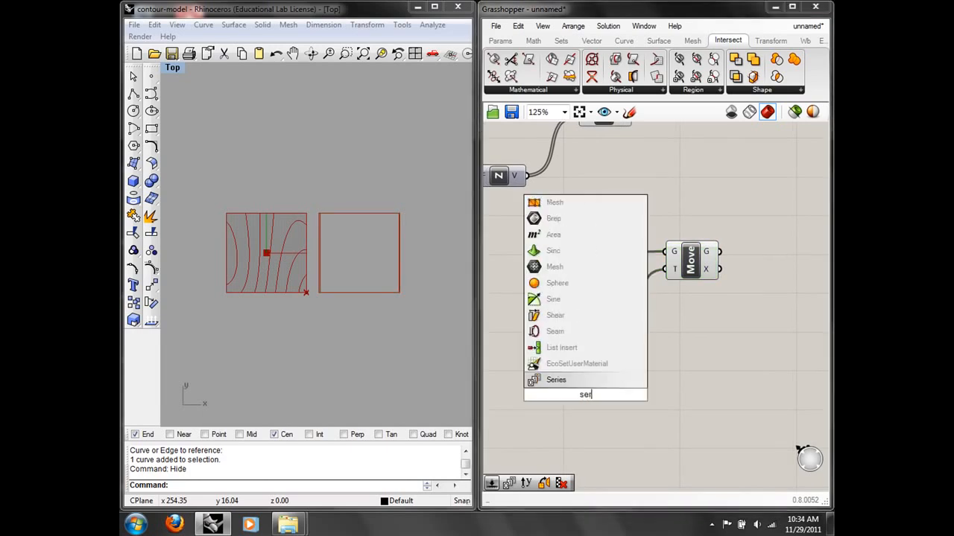
pyautogui.press('Return')
pyautogui.moveTo(592, 388); pyautogui.dragTo(573, 336)
pyautogui.moveTo(573, 347); pyautogui.dragTo(652, 321, button='right')
pyautogui.moveTo(592, 333); pyautogui.dragTo(579, 318)
# Add a number slider next to the new Series component and set its maximum to 150
pyautogui.moveTo(573, 371); pyautogui.dragTo(628, 349, button='right')
pyautogui.doubleClick(571, 341)
pyautogui.write('num')
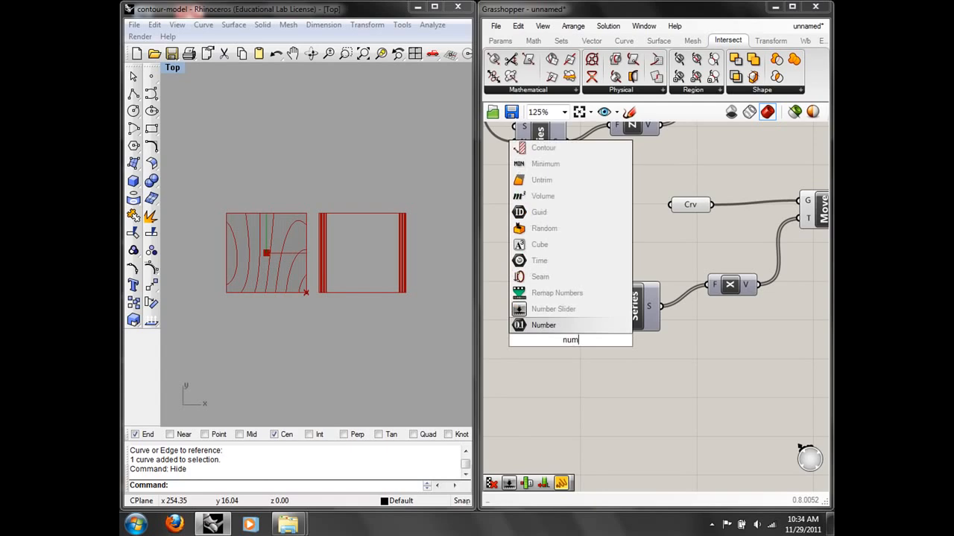
pyautogui.click(566, 310)
pyautogui.moveTo(588, 335); pyautogui.dragTo(494, 336)
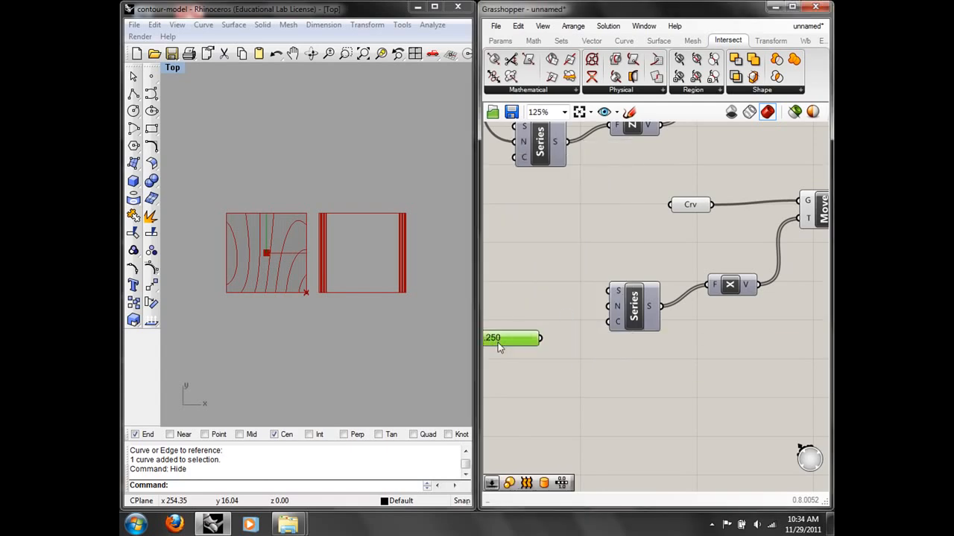
pyautogui.rightClick(497, 343)
pyautogui.click(542, 422)
pyautogui.doubleClick(578, 414)
pyautogui.write('15')
pyautogui.click(602, 414)
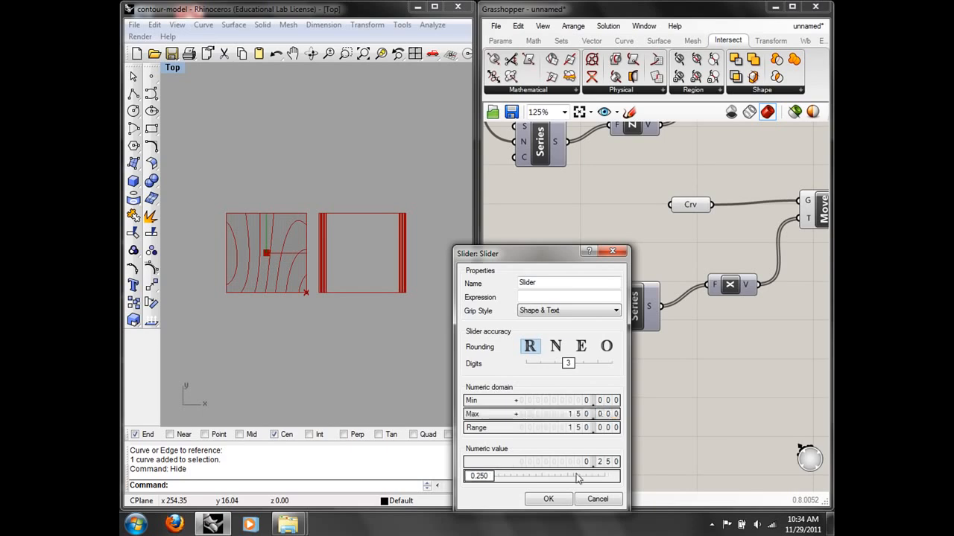
pyautogui.click(563, 497)
# Connect the slider to the second Series component's N input and set it to 109.450 to space out the rectangles
pyautogui.moveTo(607, 375); pyautogui.dragTo(670, 382, button='right')
pyautogui.moveTo(605, 345); pyautogui.dragTo(671, 314)
pyautogui.moveTo(519, 347); pyautogui.dragTo(578, 345)
pyautogui.scroll(-5, 428, 294)
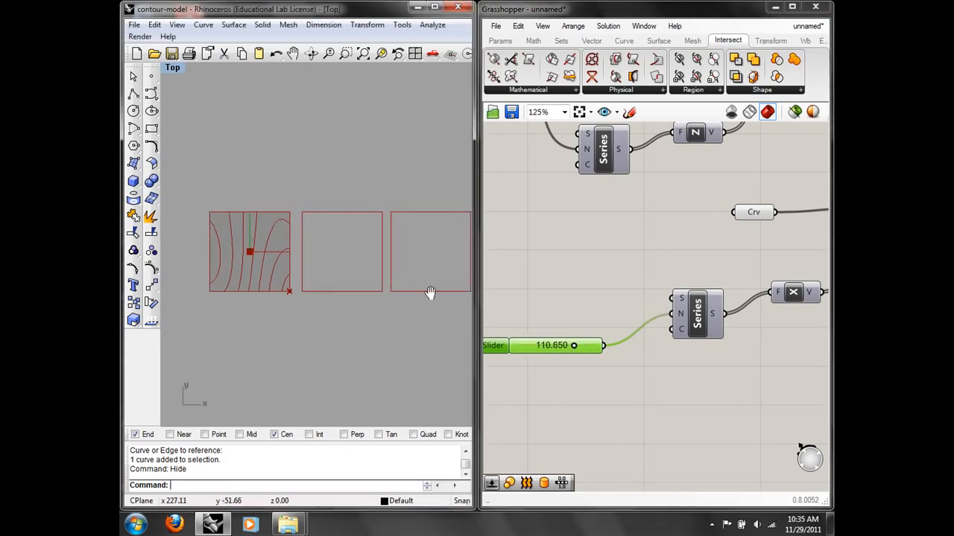
pyautogui.moveTo(388, 298); pyautogui.dragTo(321, 298, button='right')
pyautogui.scroll(-5, 322, 298)
pyautogui.scroll(5, 365, 317)
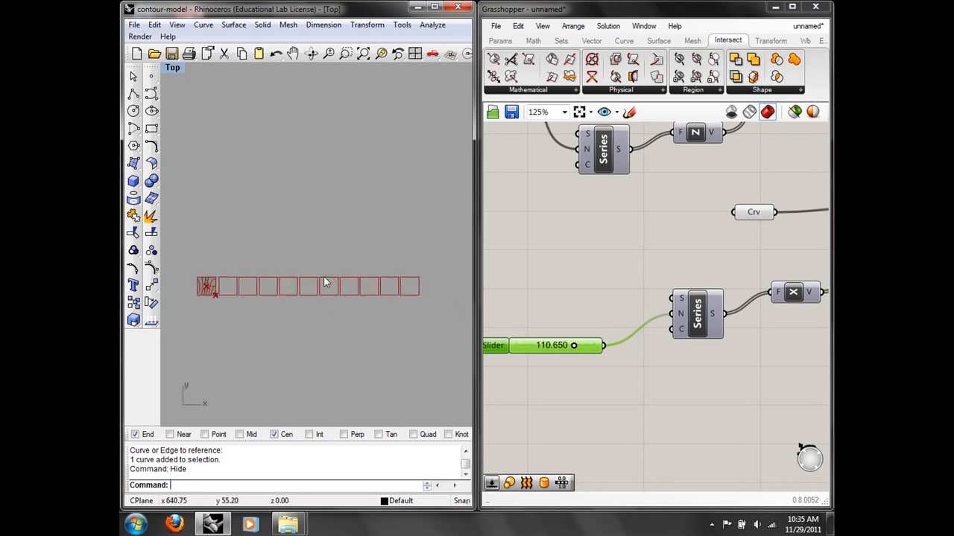
pyautogui.moveTo(573, 345)
pyautogui.mouseDown()
pyautogui.moveTo(531, 345)
pyautogui.moveTo(586, 347)
pyautogui.moveTo(509, 342)
pyautogui.moveTo(600, 345)
pyautogui.moveTo(541, 328)
pyautogui.moveTo(575, 333)
pyautogui.mouseUp()
# Add another number slider between the two Series components, with integer rounding and a maximum of 20
pyautogui.moveTo(654, 287); pyautogui.dragTo(699, 316, button='right')
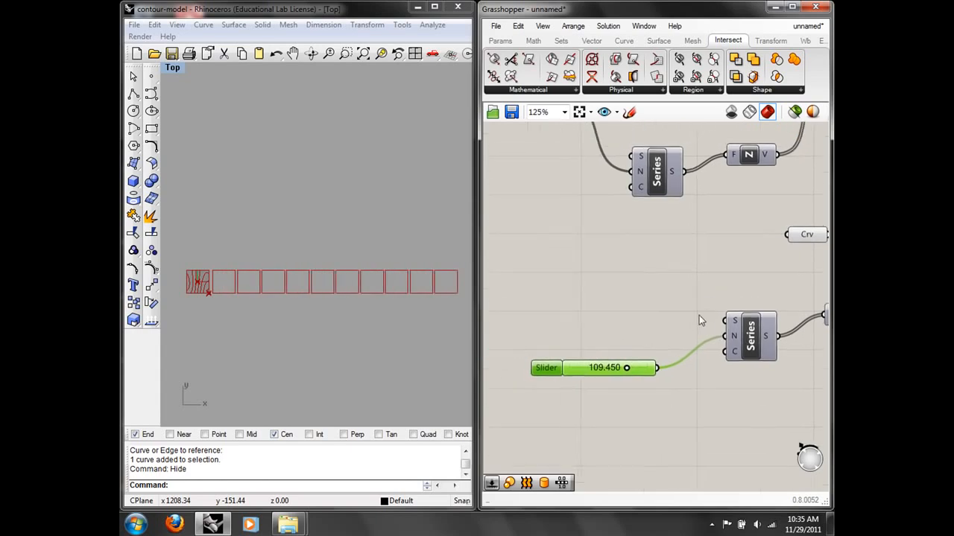
pyautogui.scroll(-2, 698, 315)
pyautogui.doubleClick(592, 286)
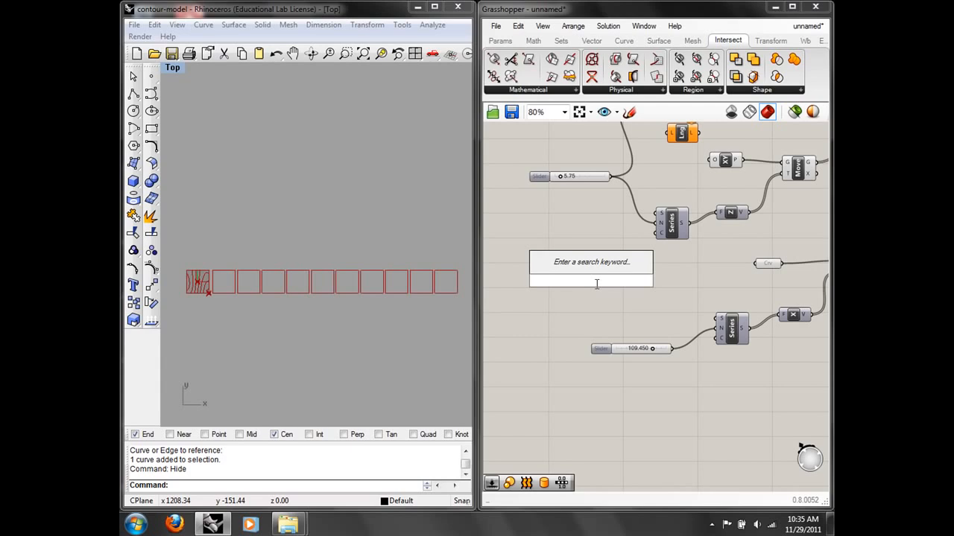
pyautogui.write('num')
pyautogui.click(588, 250)
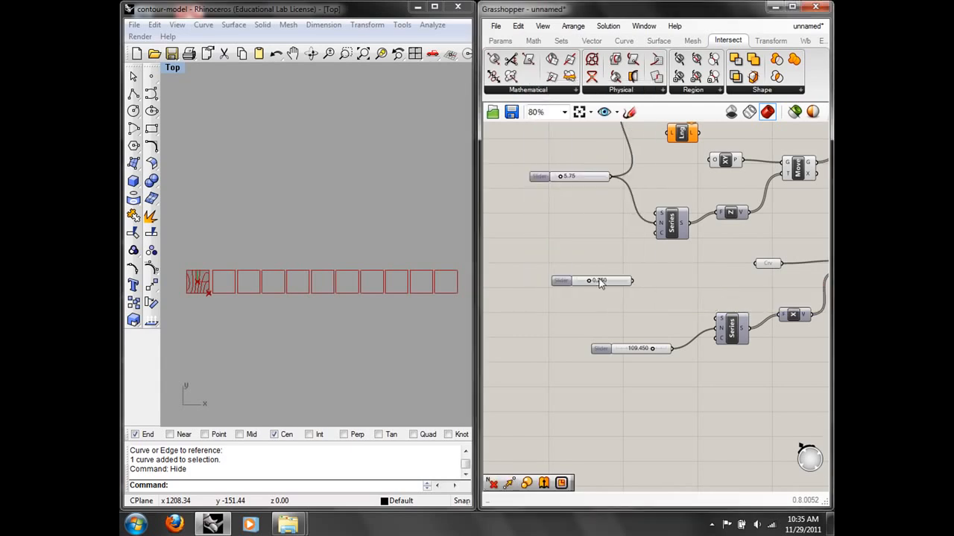
pyautogui.rightClick(605, 286)
pyautogui.click(633, 362)
pyautogui.click(646, 325)
pyautogui.click(688, 393)
pyautogui.write('20')
pyautogui.click(691, 393)
pyautogui.click(641, 477)
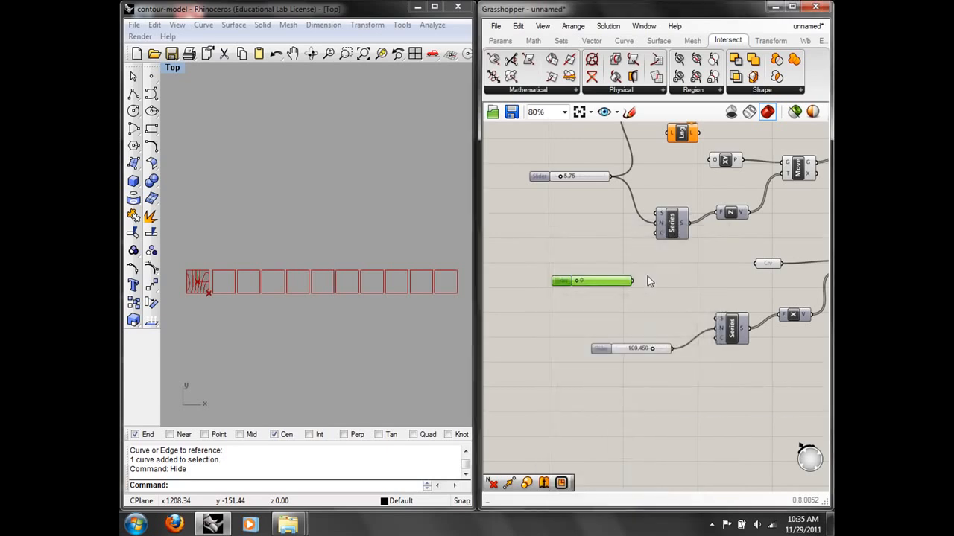
# Raise the integer slider's value and connect it to the C inputs of both Series components
pyautogui.scroll(1, 655, 297)
pyautogui.moveTo(574, 281); pyautogui.dragTo(619, 234)
pyautogui.moveTo(628, 278); pyautogui.dragTo(659, 227)
pyautogui.moveTo(627, 279); pyautogui.dragTo(723, 355)
pyautogui.moveTo(798, 296); pyautogui.dragTo(687, 325, button='right')
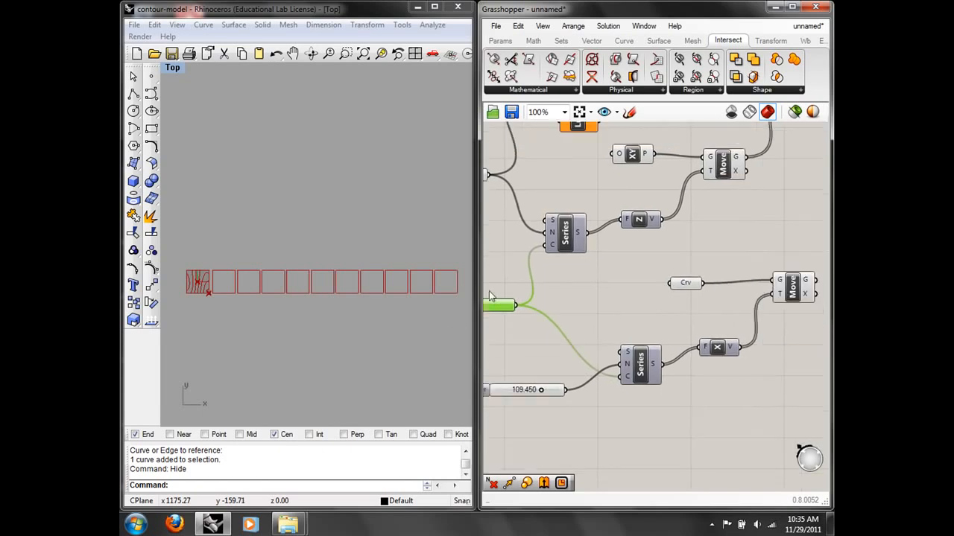
# Connect the output of the Move component for the rectangles to Orient's B input and flatten Orient's G input
pyautogui.click(172, 67)
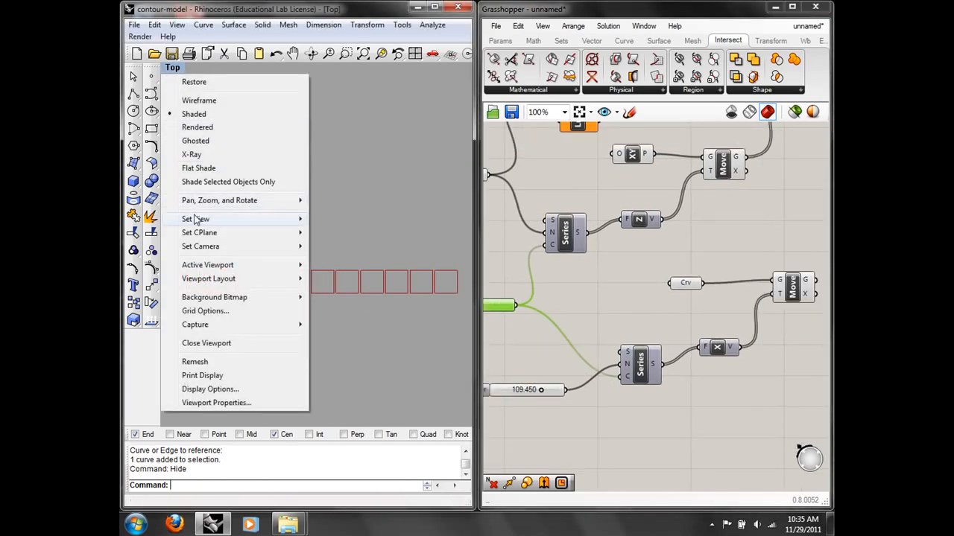
pyautogui.moveTo(195, 219)
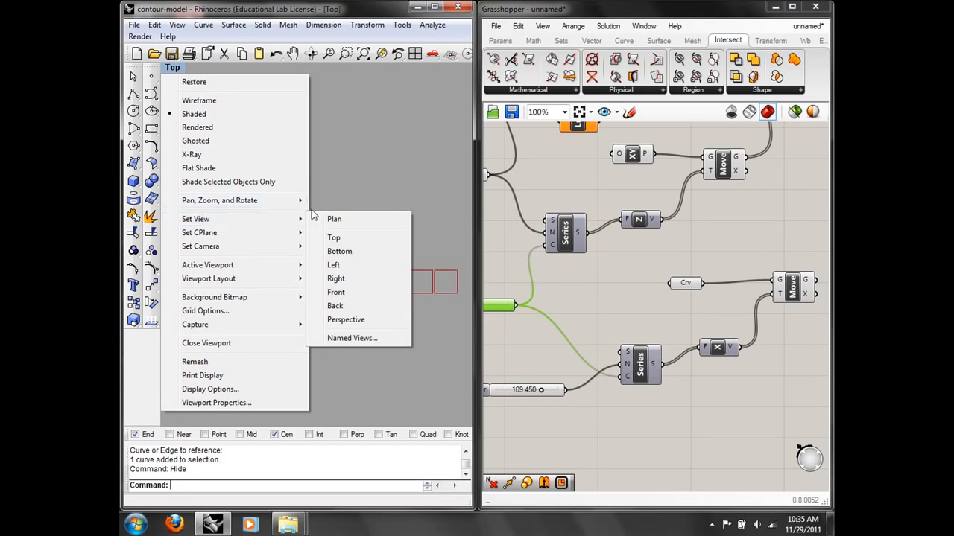
pyautogui.click(606, 287)
pyautogui.moveTo(626, 304); pyautogui.dragTo(565, 298, button='right')
pyautogui.click(739, 284)
pyautogui.moveTo(755, 237); pyautogui.dragTo(692, 359, button='right')
pyautogui.click(696, 316)
pyautogui.moveTo(678, 381); pyautogui.dragTo(659, 196)
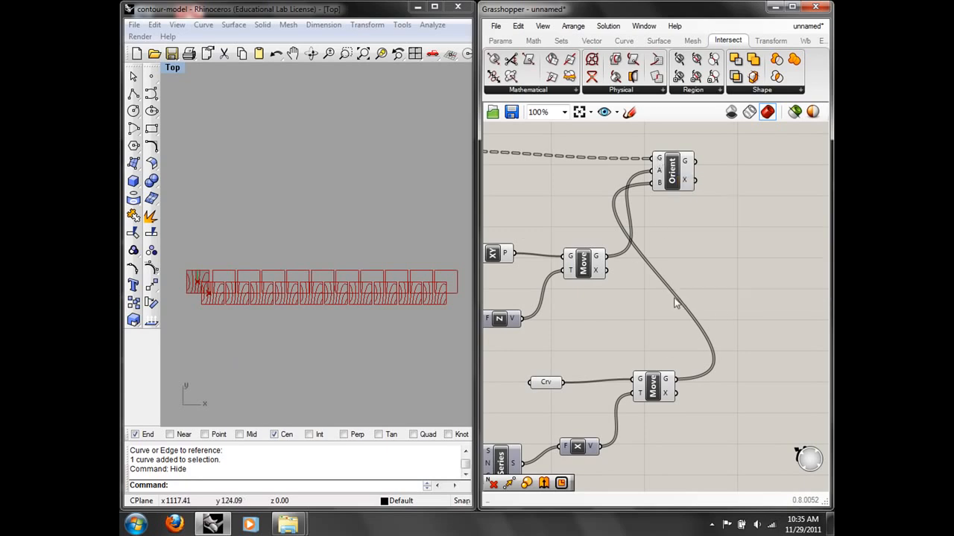
pyautogui.rightClick(659, 160)
pyautogui.click(703, 289)
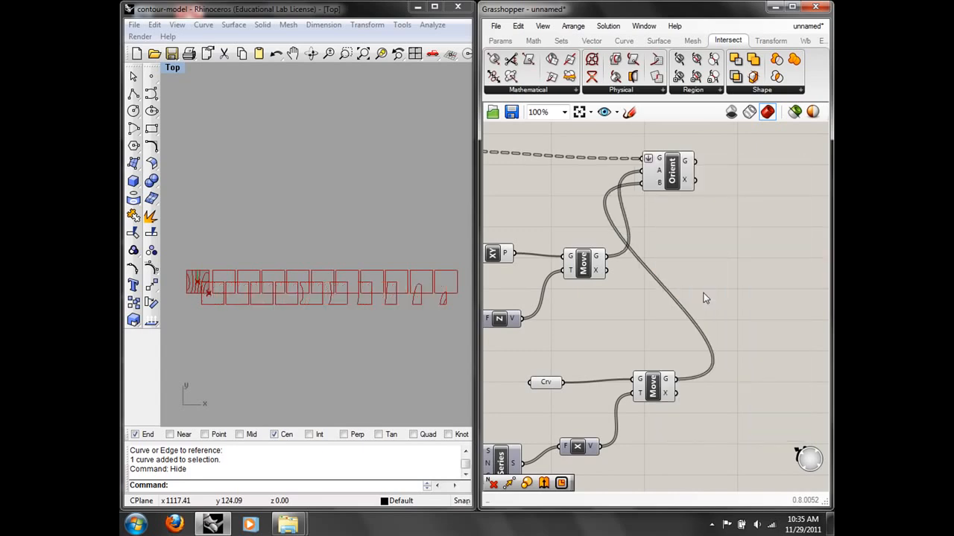
# Turn off the preview of the Move component that arrays the rectangles along X
pyautogui.click(670, 175)
pyautogui.rightClick(670, 175)
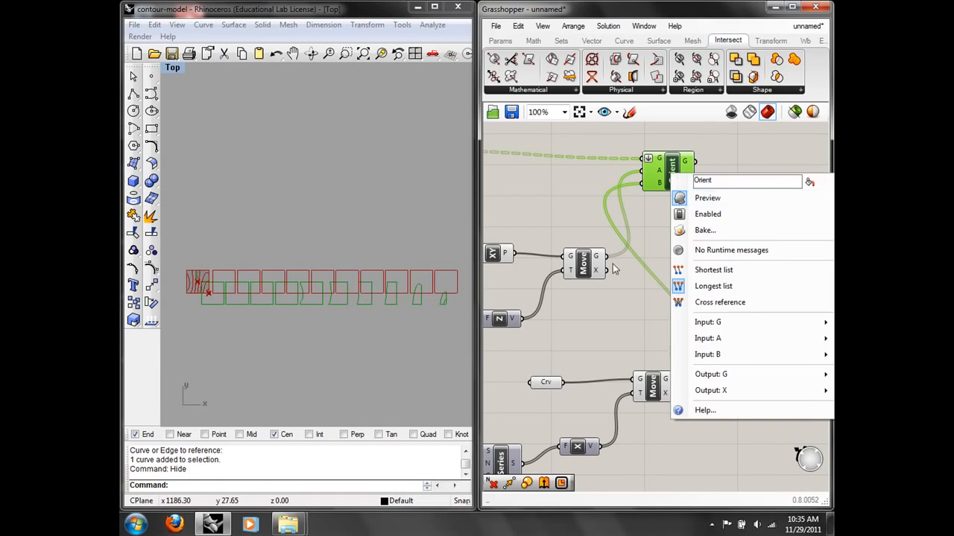
pyautogui.click(611, 274)
pyautogui.click(587, 272)
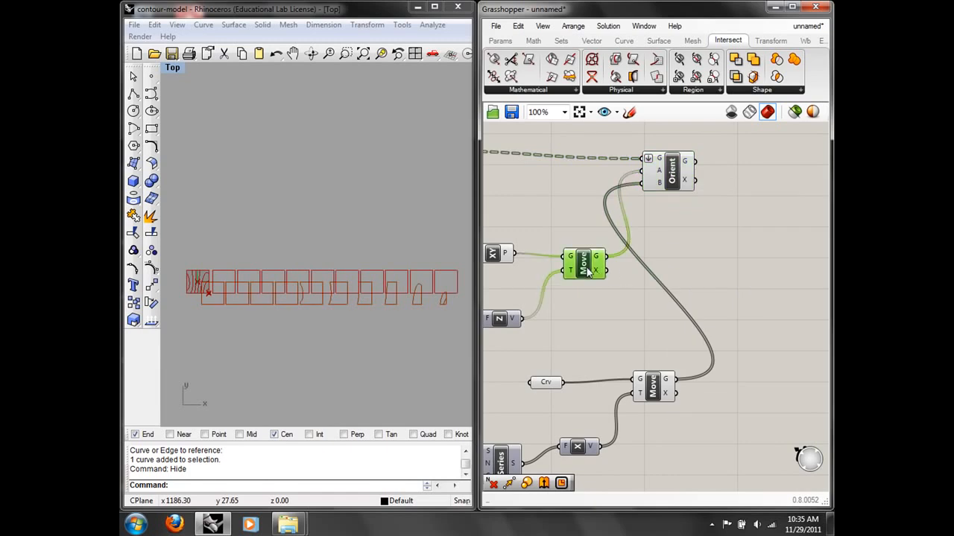
pyautogui.click(646, 381)
pyautogui.rightClick(648, 383)
pyautogui.click(704, 310)
pyautogui.moveTo(318, 341); pyautogui.dragTo(300, 307, button='right')
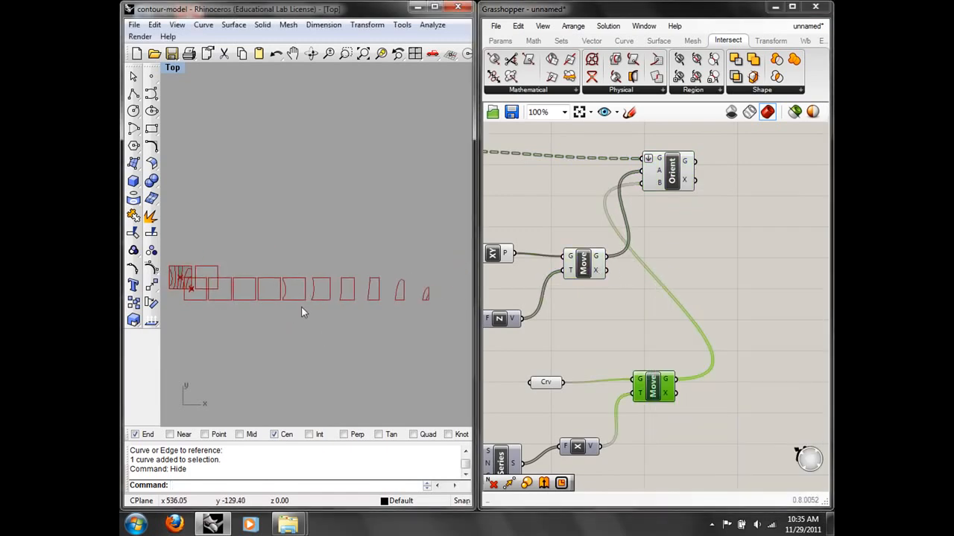
# Set the integer count slider to 11 and switch the Rhino viewport to Perspective to inspect the row of contours
pyautogui.moveTo(505, 353); pyautogui.dragTo(751, 305, button='right')
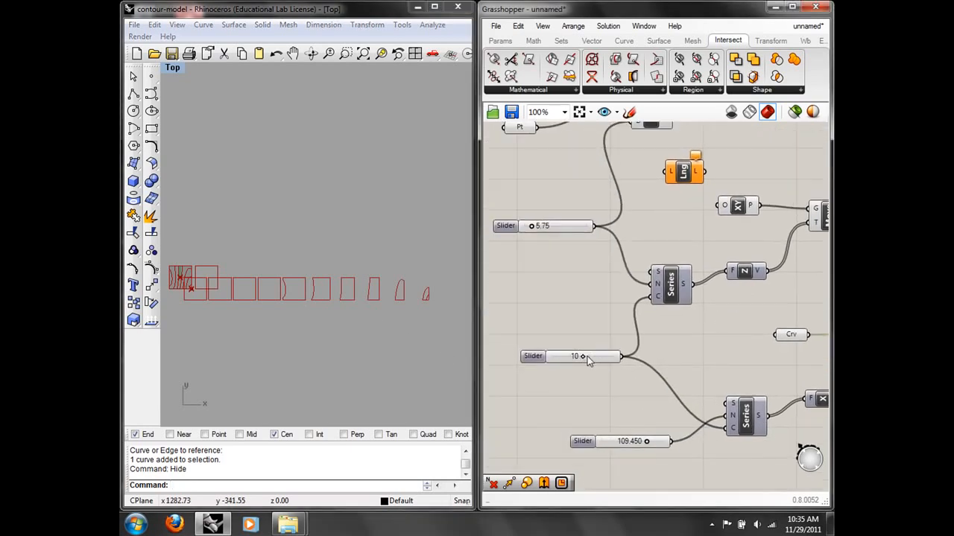
pyautogui.moveTo(584, 358); pyautogui.dragTo(586, 357)
pyautogui.click(172, 67)
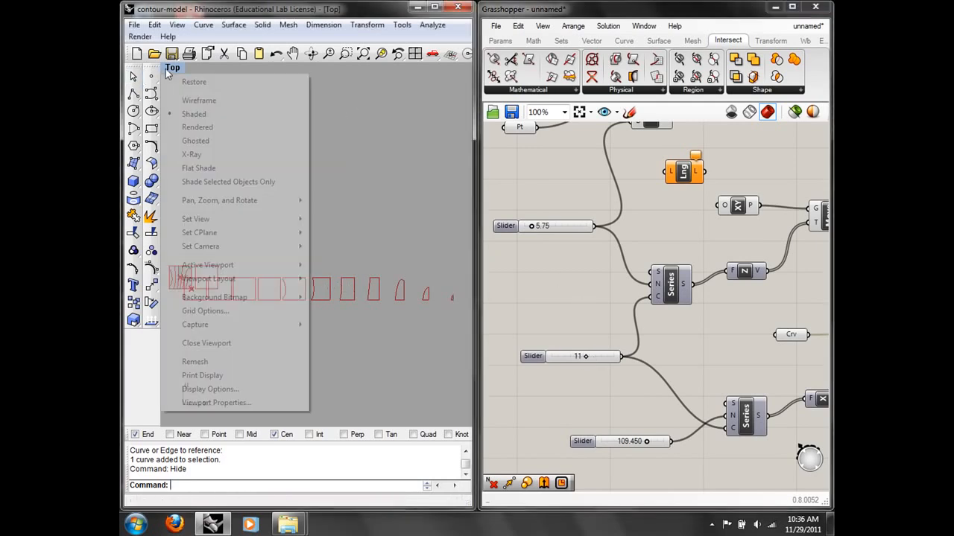
pyautogui.moveTo(206, 219)
pyautogui.click(377, 319)
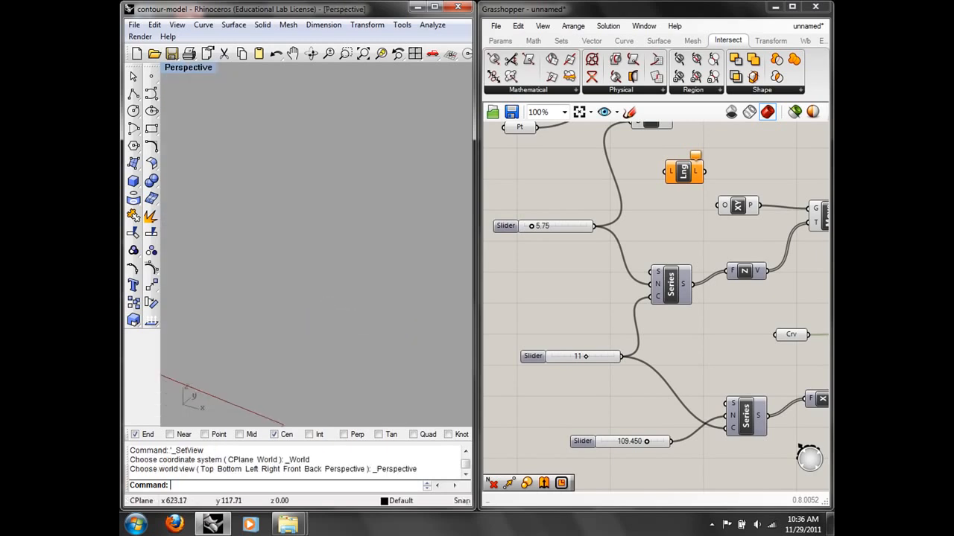
pyautogui.moveTo(265, 328); pyautogui.dragTo(267, 362, button='right')
pyautogui.scroll(2, 267, 362)
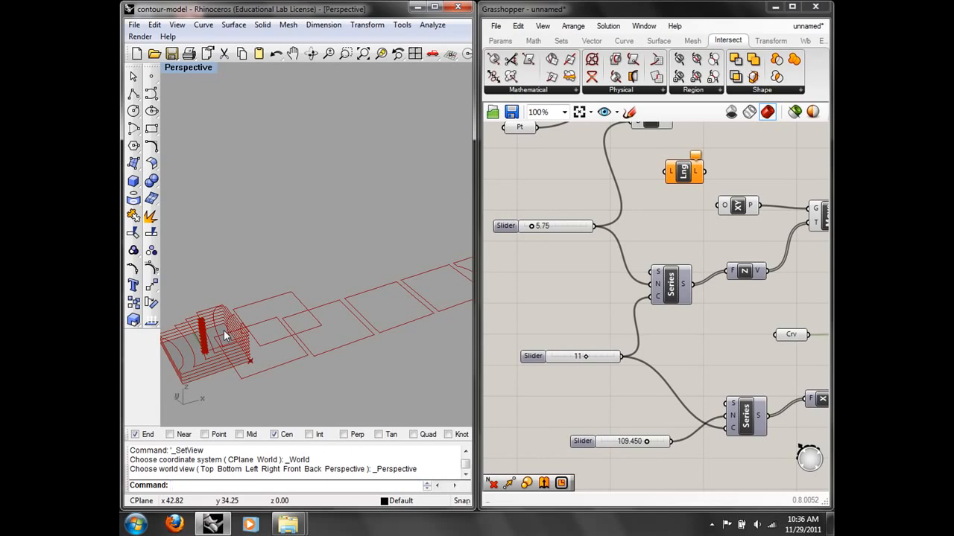
pyautogui.moveTo(430, 260); pyautogui.dragTo(313, 305, button='right')
pyautogui.scroll(-10, 371, 301)
pyautogui.scroll(5, 372, 320)
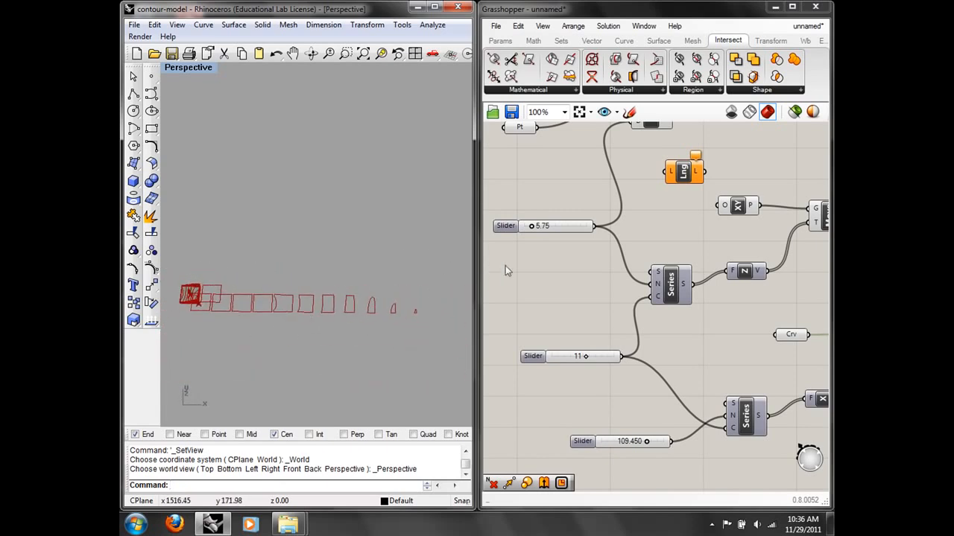
# Test the contour spacing slider at 8.25, and finally set it to 6.25
pyautogui.moveTo(506, 265); pyautogui.dragTo(569, 358, button='right')
pyautogui.moveTo(596, 317)
pyautogui.mouseDown()
pyautogui.moveTo(609, 318)
pyautogui.moveTo(588, 320)
pyautogui.moveTo(614, 320)
pyautogui.moveTo(602, 323)
pyautogui.mouseUp()
pyautogui.moveTo(636, 332); pyautogui.dragTo(560, 304, button='right')
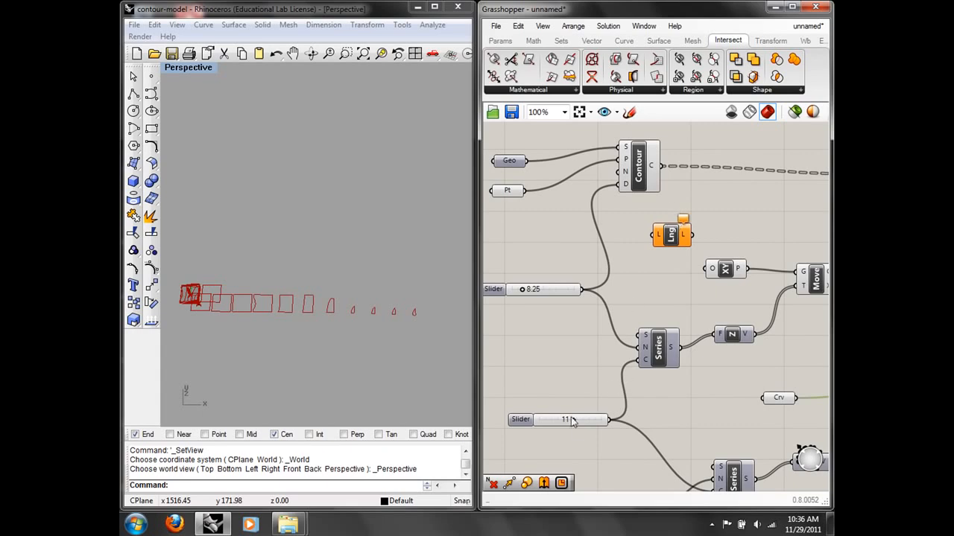
pyautogui.moveTo(615, 414); pyautogui.dragTo(606, 328, button='right')
pyautogui.moveTo(584, 269); pyautogui.dragTo(624, 291, button='right')
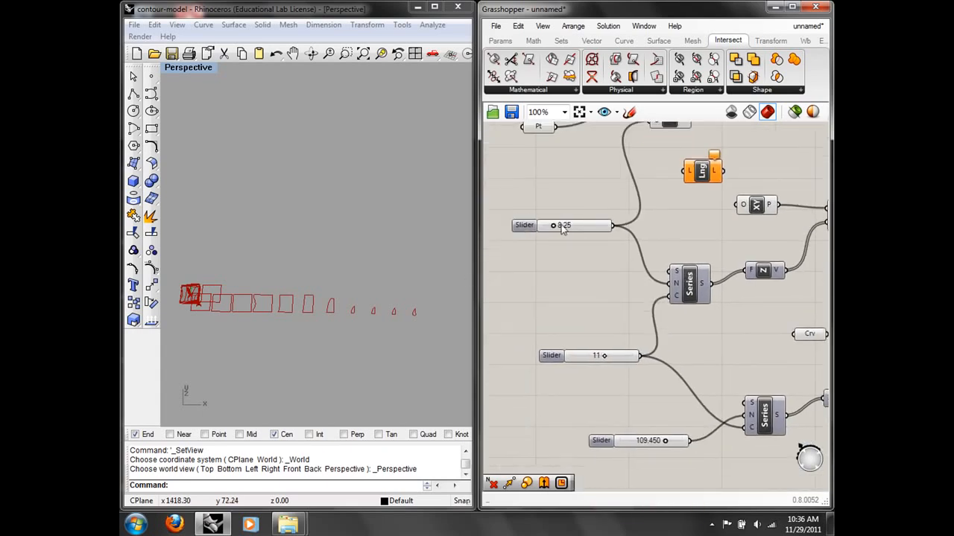
pyautogui.moveTo(327, 323); pyautogui.dragTo(314, 287, button='right')
pyautogui.moveTo(558, 227); pyautogui.dragTo(550, 225)
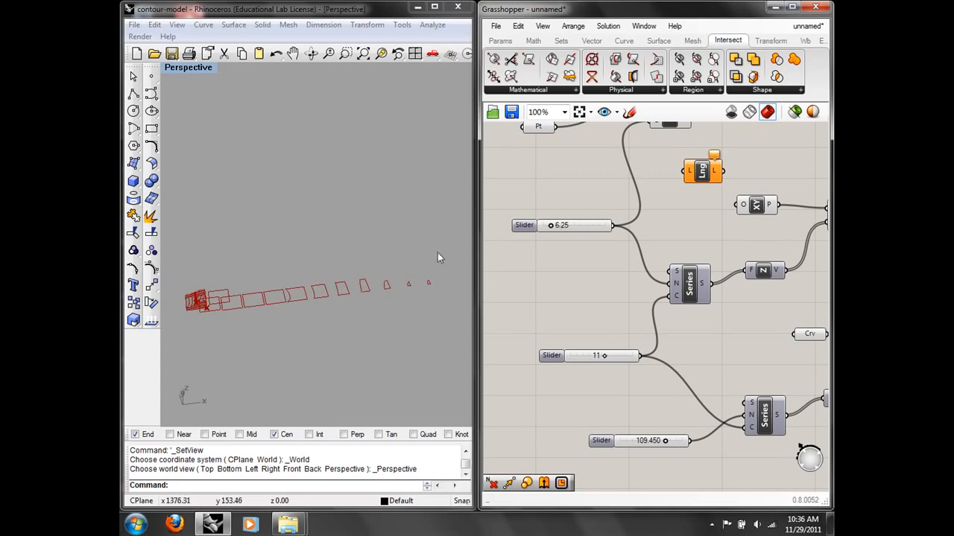
pyautogui.moveTo(437, 253); pyautogui.dragTo(386, 300, button='right')
# Add an Area component beside Orient and connect Orient's G output to its G input
pyautogui.moveTo(605, 291); pyautogui.dragTo(460, 312, button='right')
pyautogui.scroll(-2, 824, 286)
pyautogui.moveTo(753, 285); pyautogui.dragTo(447, 295, button='right')
pyautogui.moveTo(564, 291); pyautogui.dragTo(690, 273, button='right')
pyautogui.doubleClick(691, 272)
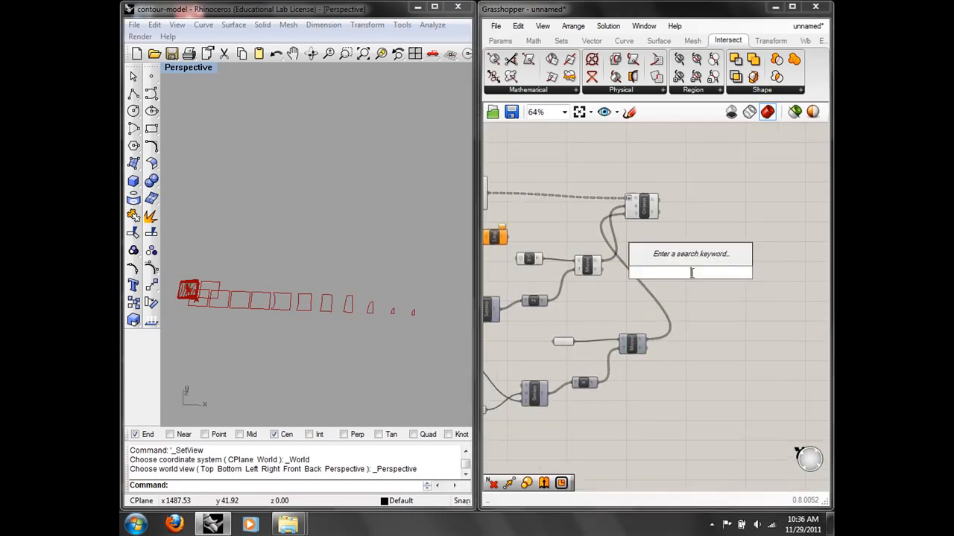
pyautogui.write('are')
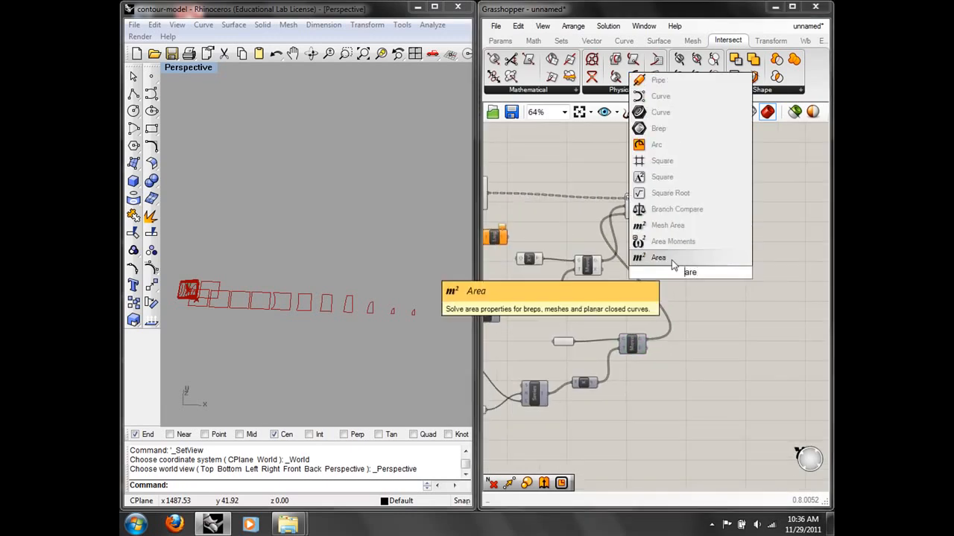
pyautogui.press('Return')
pyautogui.scroll(3, 693, 291)
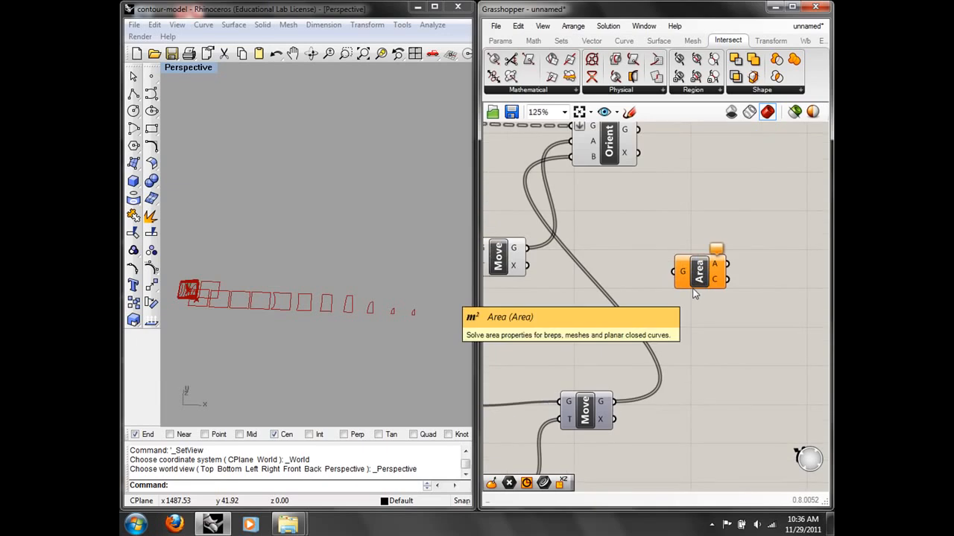
pyautogui.moveTo(690, 197); pyautogui.dragTo(701, 220, button='right')
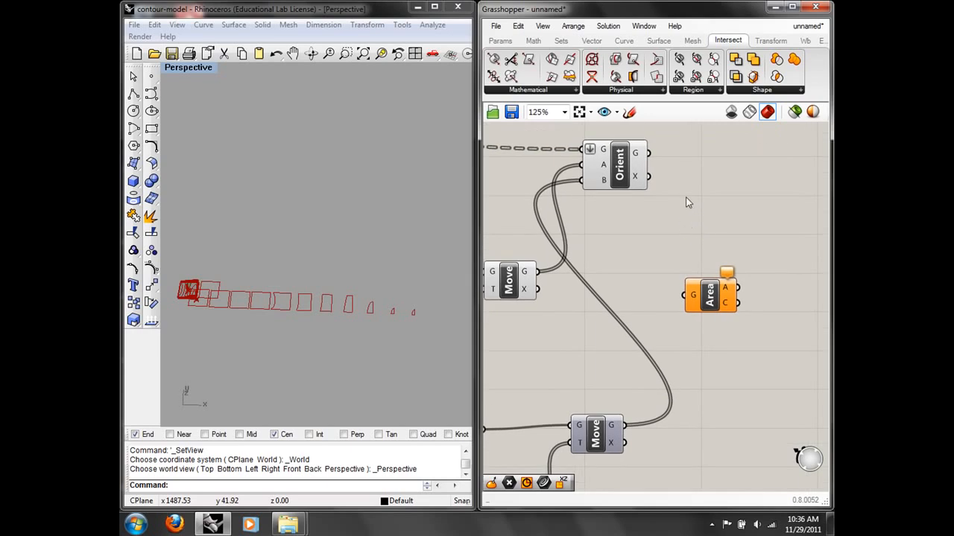
pyautogui.moveTo(686, 181)
pyautogui.mouseDown(button='right')
pyautogui.moveTo(724, 156)
pyautogui.moveTo(690, 189)
pyautogui.mouseUp(button='right')
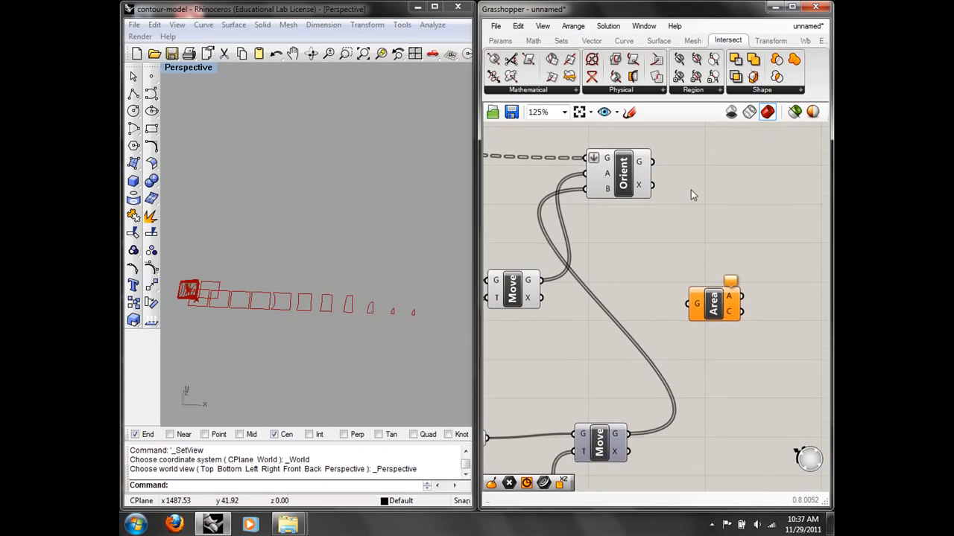
pyautogui.moveTo(653, 162); pyautogui.dragTo(687, 304)
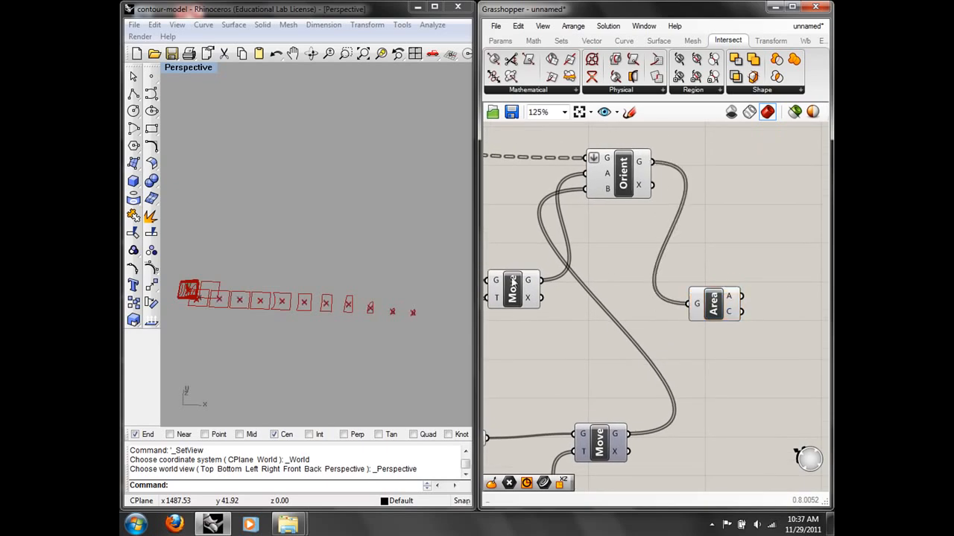
# Add a Text Tag component and connect Area's C output to its L input
pyautogui.scroll(3, 263, 310)
pyautogui.moveTo(263, 310); pyautogui.dragTo(328, 294, button='right')
pyautogui.scroll(6, 404, 302)
pyautogui.moveTo(753, 227); pyautogui.dragTo(685, 245, button='right')
pyautogui.doubleClick(716, 227)
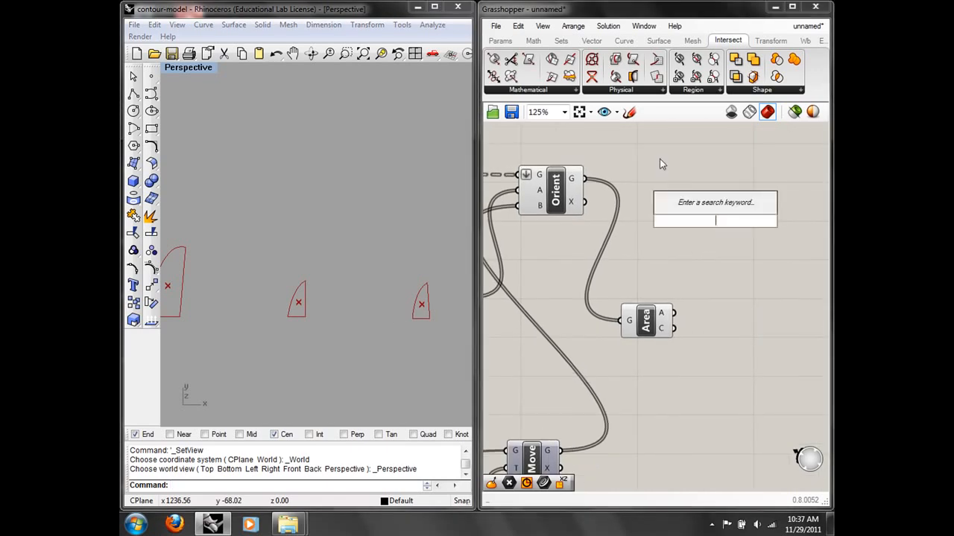
pyautogui.click(622, 41)
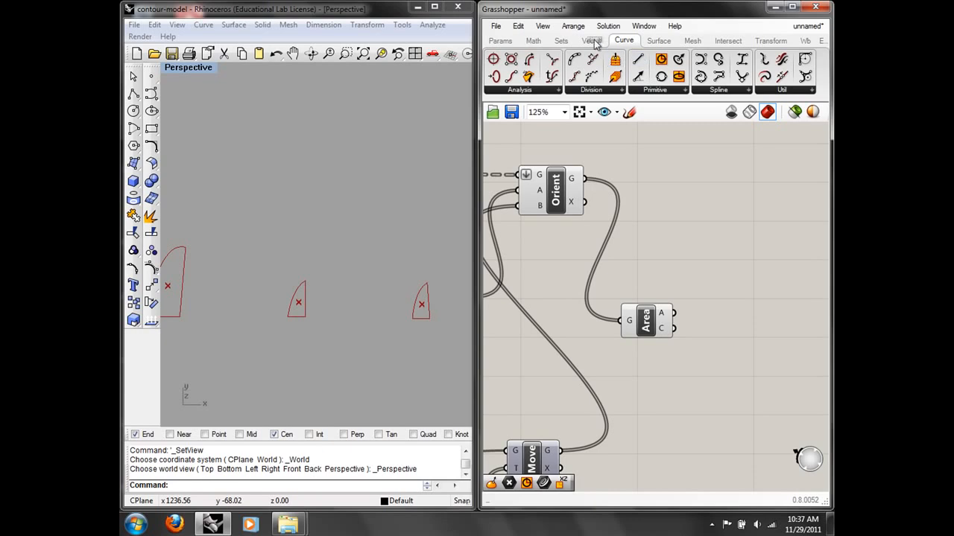
pyautogui.click(592, 40)
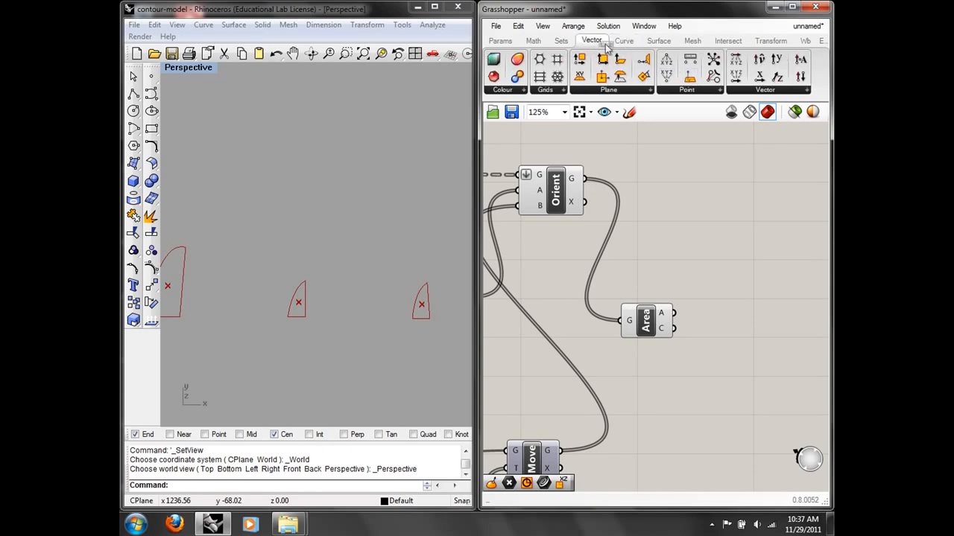
pyautogui.click(680, 90)
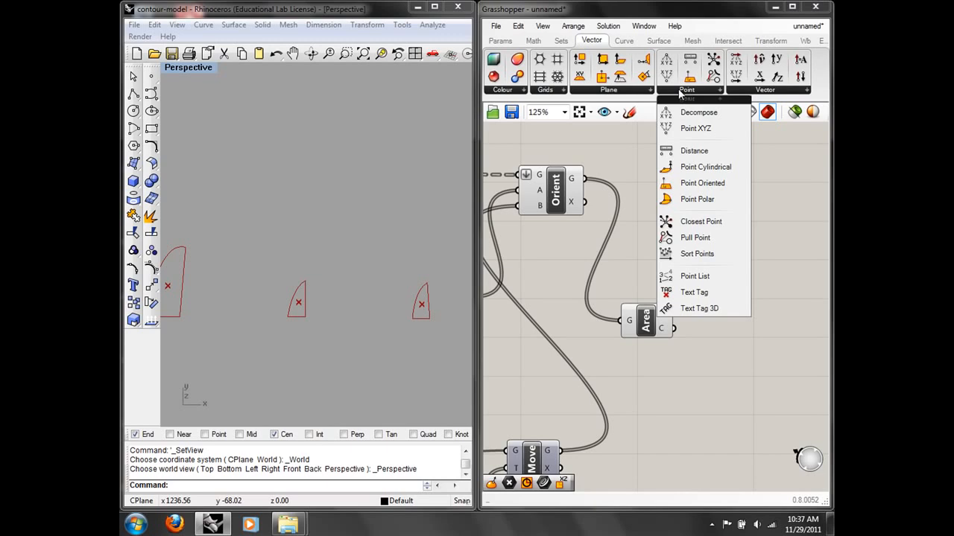
pyautogui.click(713, 293)
pyautogui.click(730, 254)
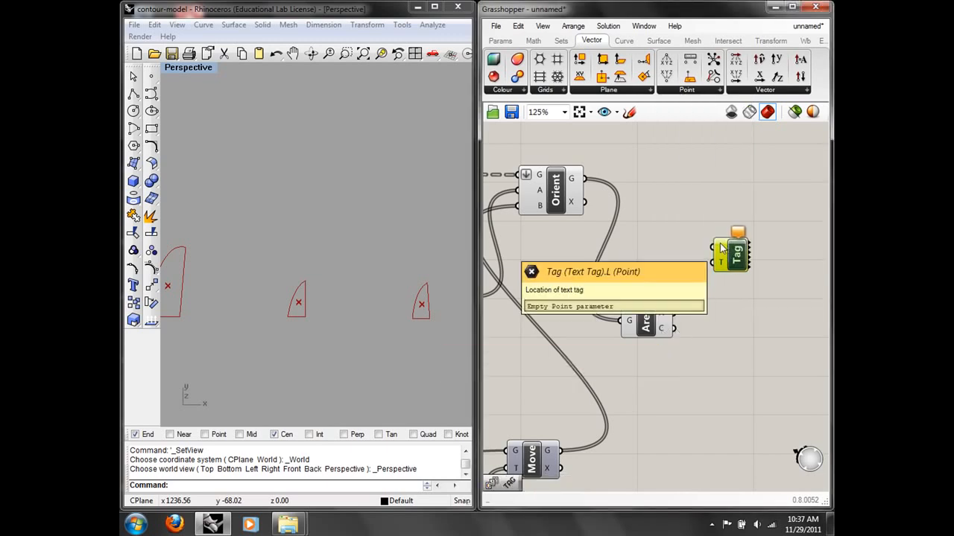
pyautogui.moveTo(674, 328); pyautogui.dragTo(706, 249)
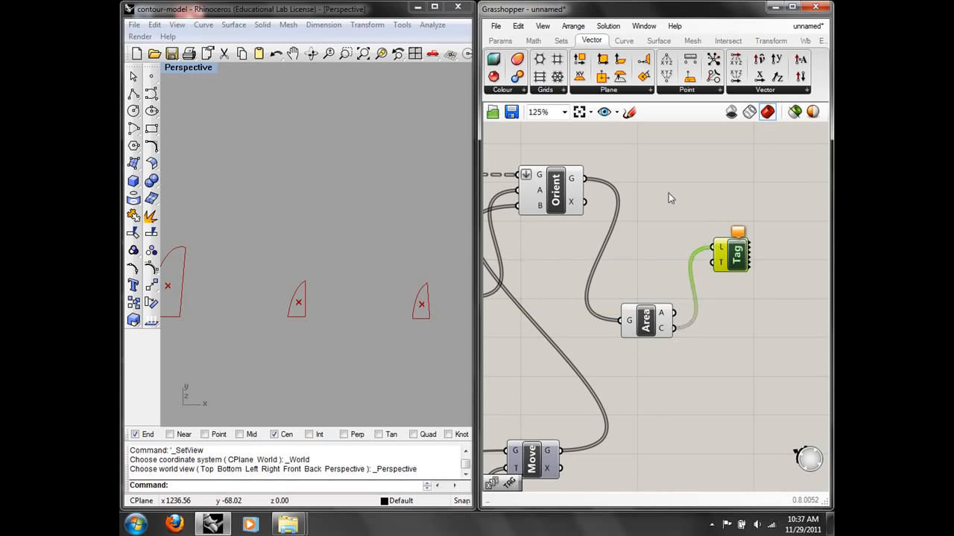
# Add a Series component and an Integer parameter above Area, and connect the Series output to the Integer
pyautogui.moveTo(673, 179); pyautogui.dragTo(690, 219, button='right')
pyautogui.doubleClick(690, 219)
pyautogui.write('ser')
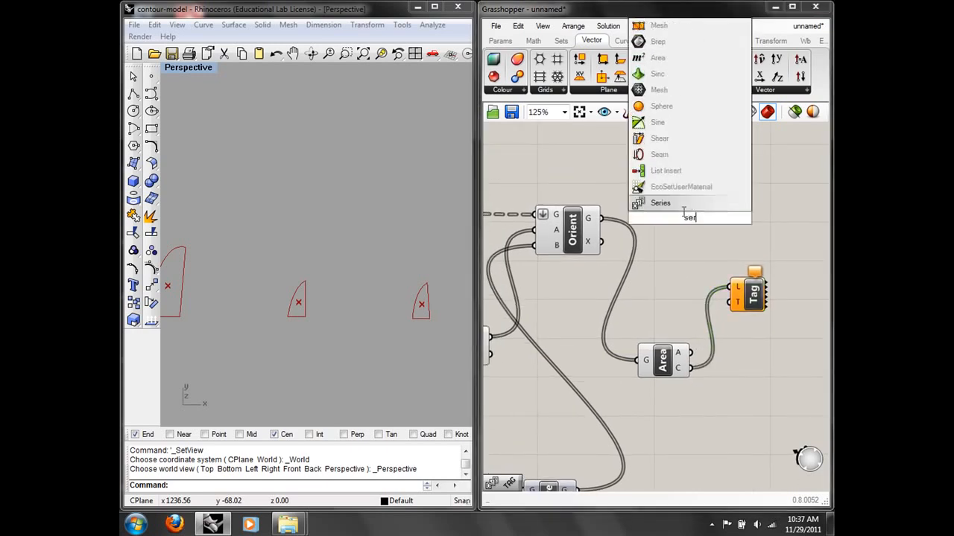
pyautogui.click(682, 205)
pyautogui.moveTo(683, 214); pyautogui.dragTo(652, 184)
pyautogui.click(720, 220)
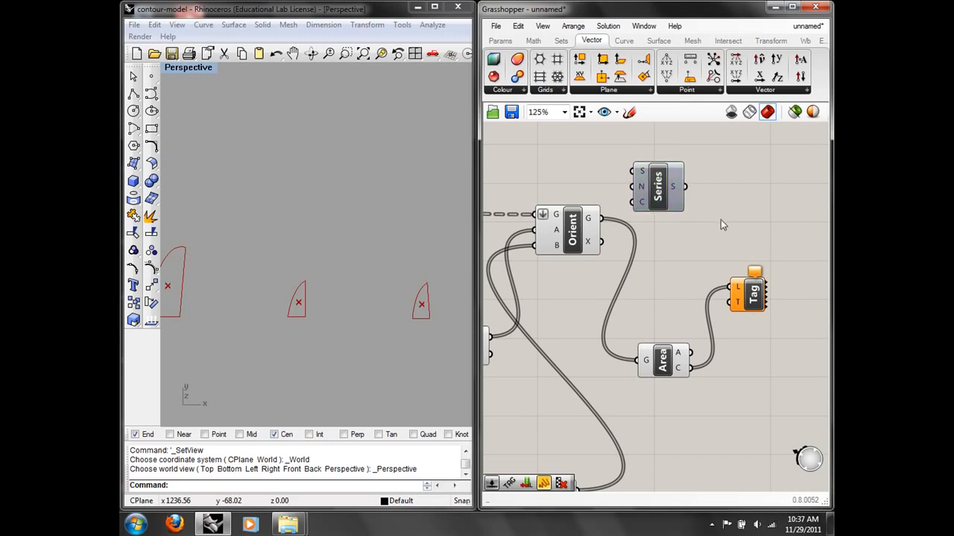
pyautogui.doubleClick(720, 219)
pyautogui.write('int')
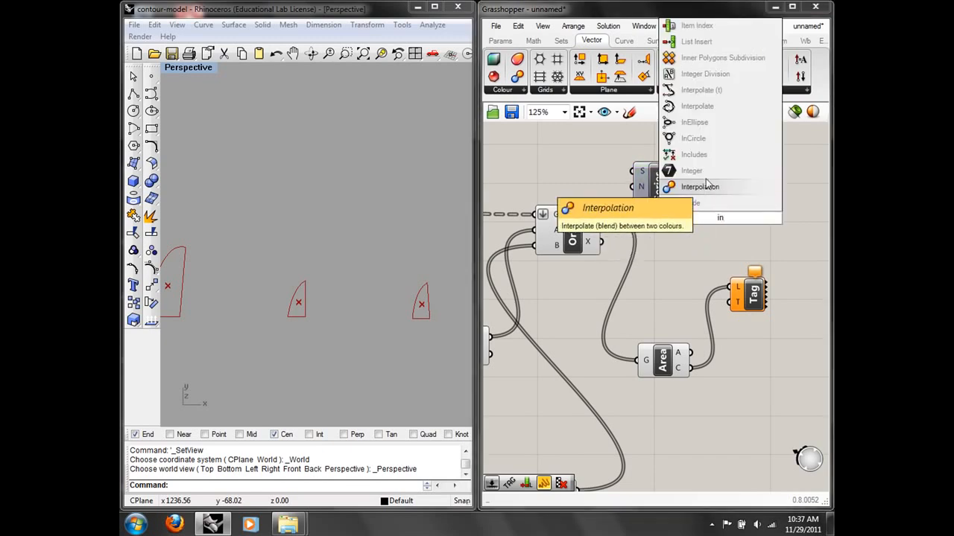
pyautogui.press('Return')
pyautogui.moveTo(685, 186); pyautogui.dragTo(701, 218)
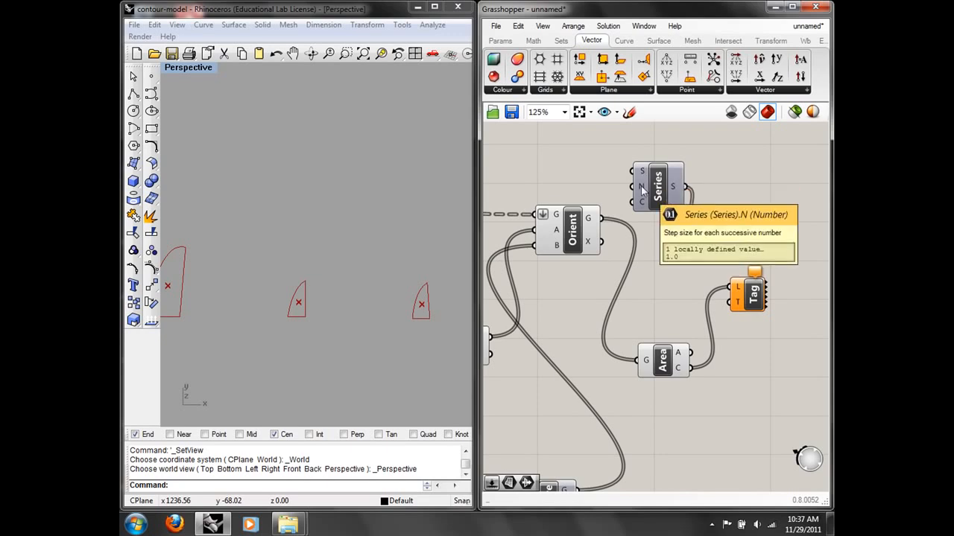
# Connect the integer count slider to the new Series component's C input, and the Integer parameter to the Text Tag's T input
pyautogui.moveTo(654, 319); pyautogui.dragTo(736, 277, button='right')
pyautogui.scroll(-4, 736, 277)
pyautogui.scroll(2, 679, 326)
pyautogui.moveTo(537, 386); pyautogui.dragTo(581, 375, button='right')
pyautogui.scroll(-1, 583, 379)
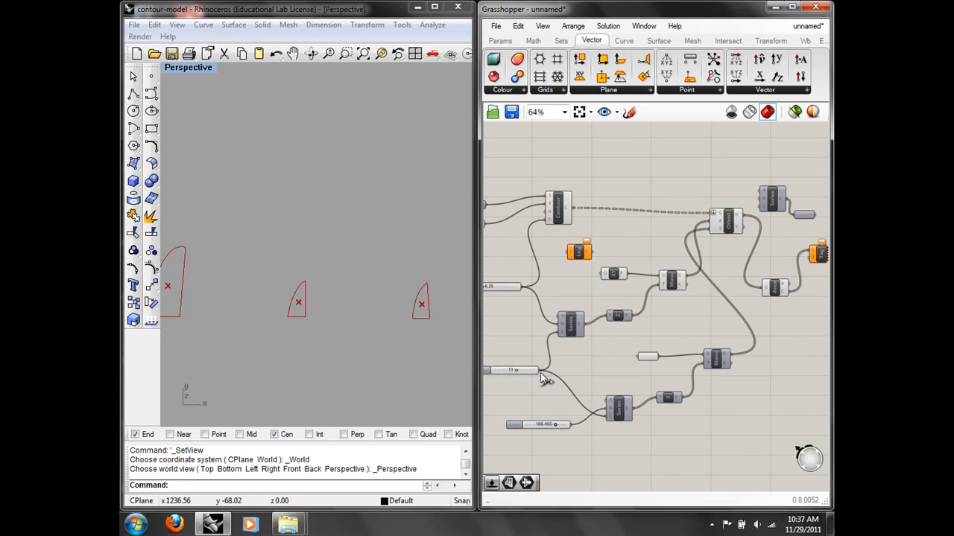
pyautogui.scroll(3, 786, 251)
pyautogui.moveTo(540, 373); pyautogui.dragTo(733, 166)
pyautogui.moveTo(779, 210); pyautogui.dragTo(668, 207, button='right')
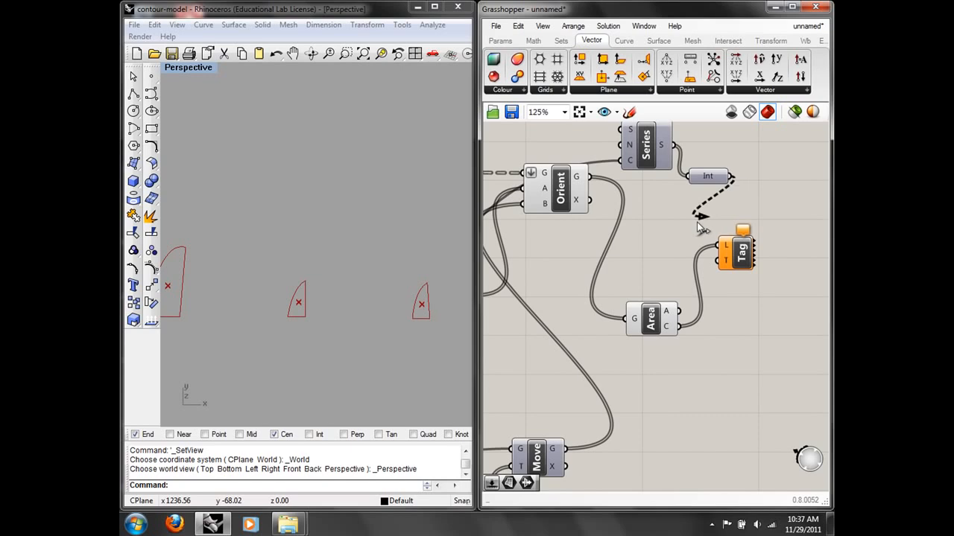
pyautogui.moveTo(698, 224); pyautogui.dragTo(718, 261)
# Turn off the Area component's preview and view the numbered contours in the Rhino viewport
pyautogui.click(656, 319)
pyautogui.rightClick(653, 316)
pyautogui.click(671, 320)
pyautogui.moveTo(328, 303); pyautogui.dragTo(365, 302, button='right')
pyautogui.moveTo(320, 278)
pyautogui.mouseDown(button='right')
pyautogui.moveTo(376, 308)
pyautogui.moveTo(352, 309)
pyautogui.moveTo(253, 220)
pyautogui.moveTo(315, 262)
pyautogui.mouseUp(button='right')
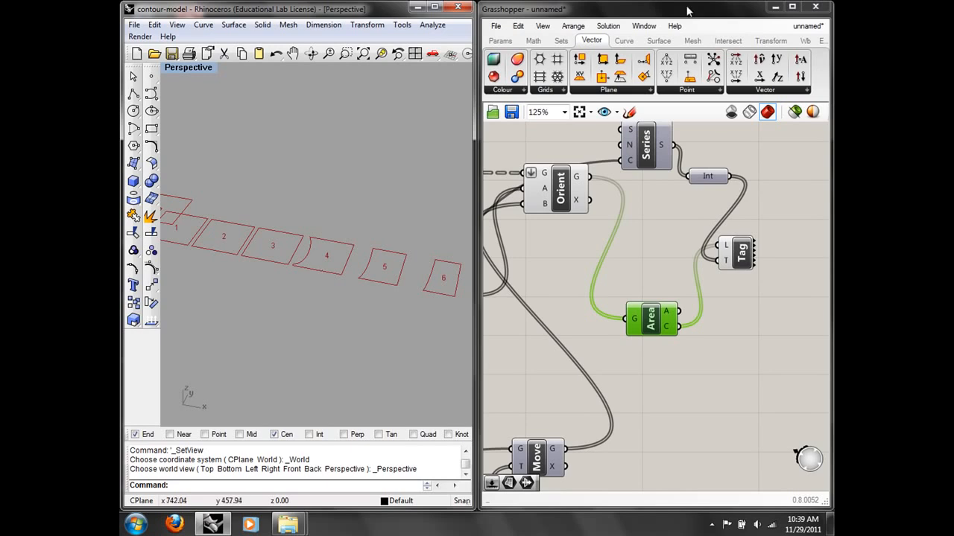
pyautogui.click(711, 524)
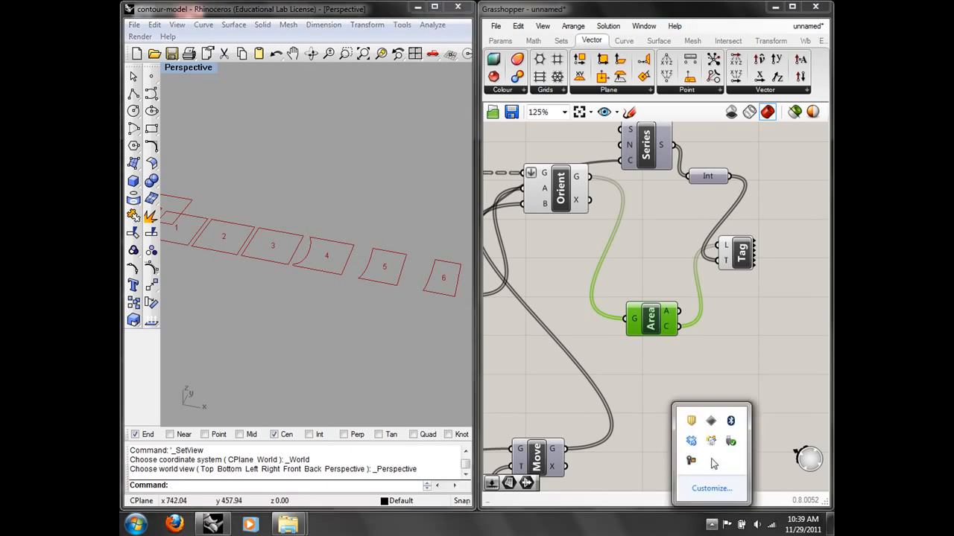